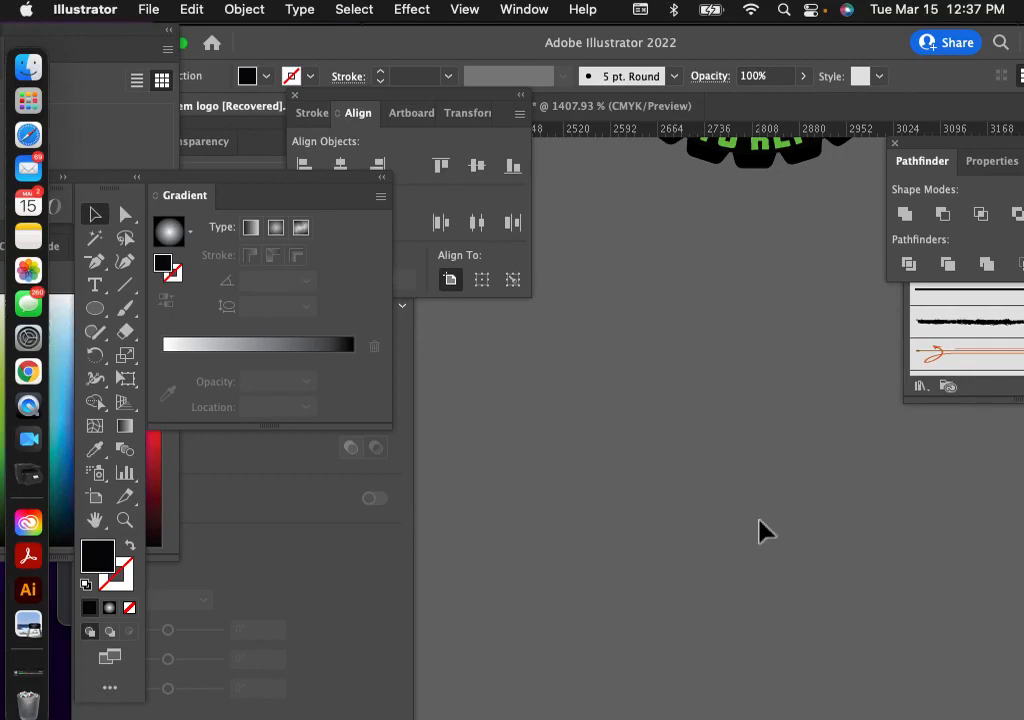
Step: Draw a small, wide black rectangle without a stroke in the empty canvas area below the tire logo
scroll(758, 530, up, 6)
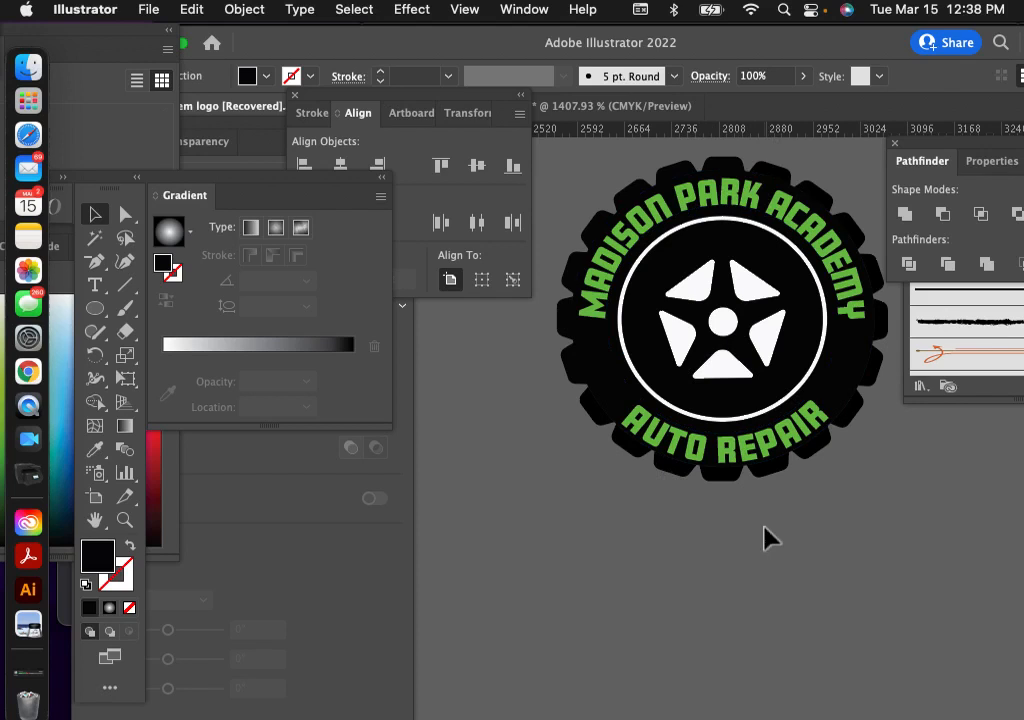
scroll(765, 537, down, 10)
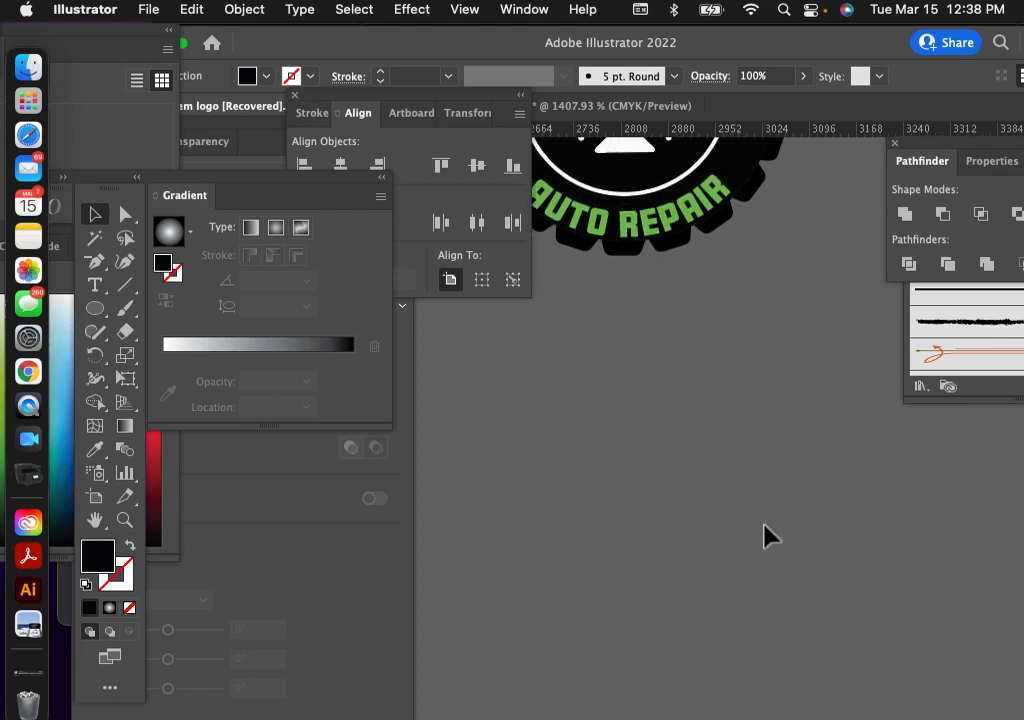
scroll(765, 537, down, 3)
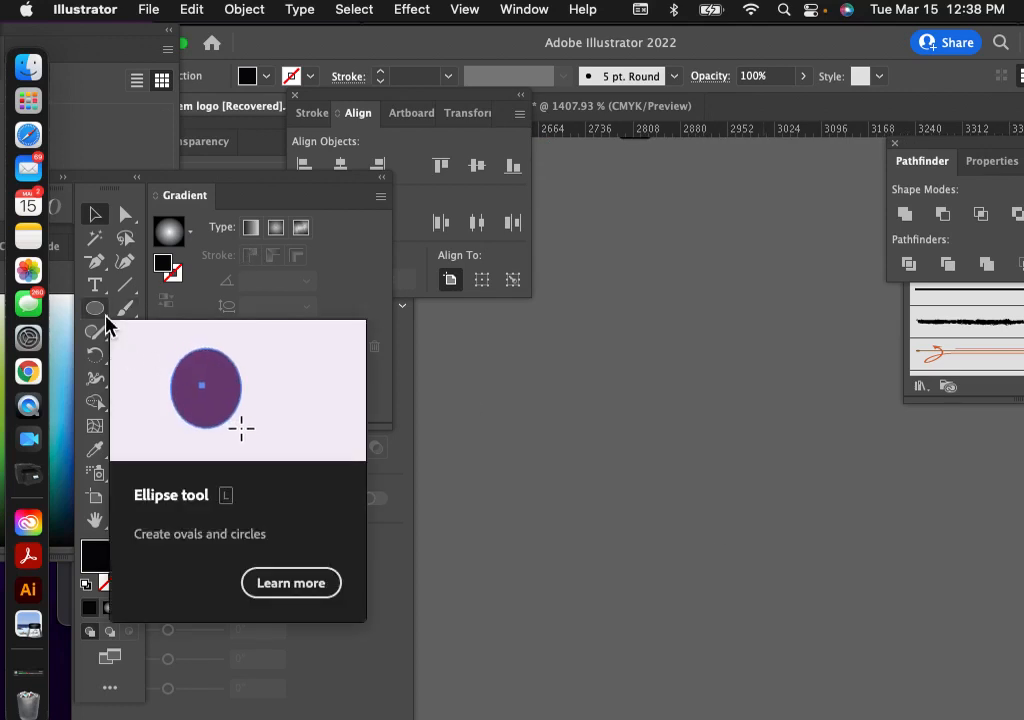
key(m)
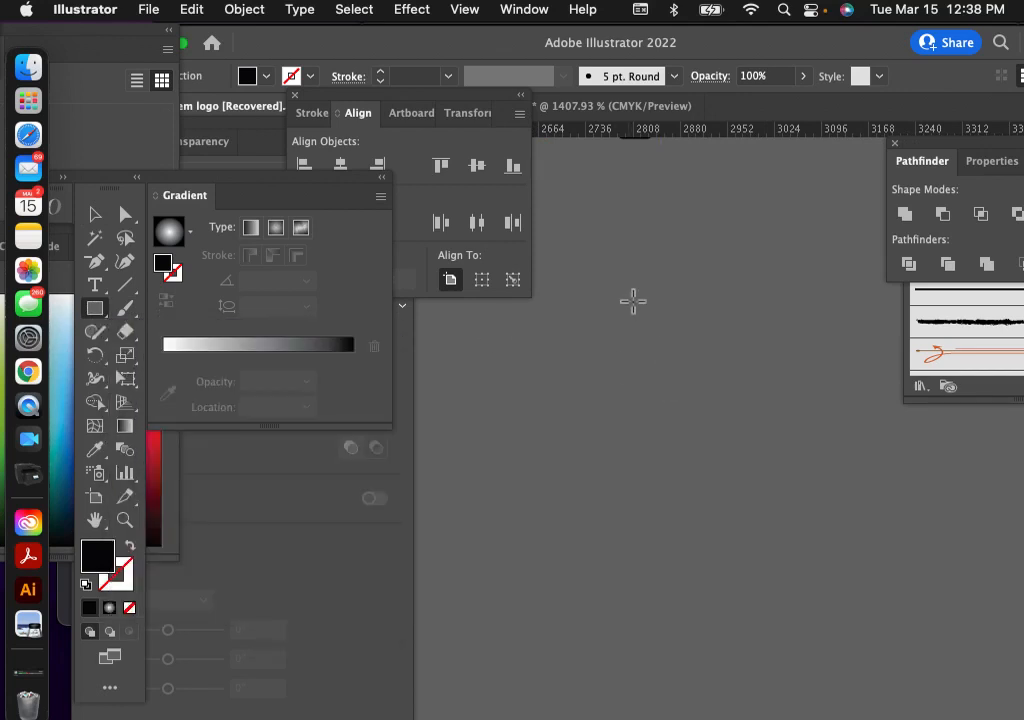
drag(632, 301, 696, 321)
click(94, 214)
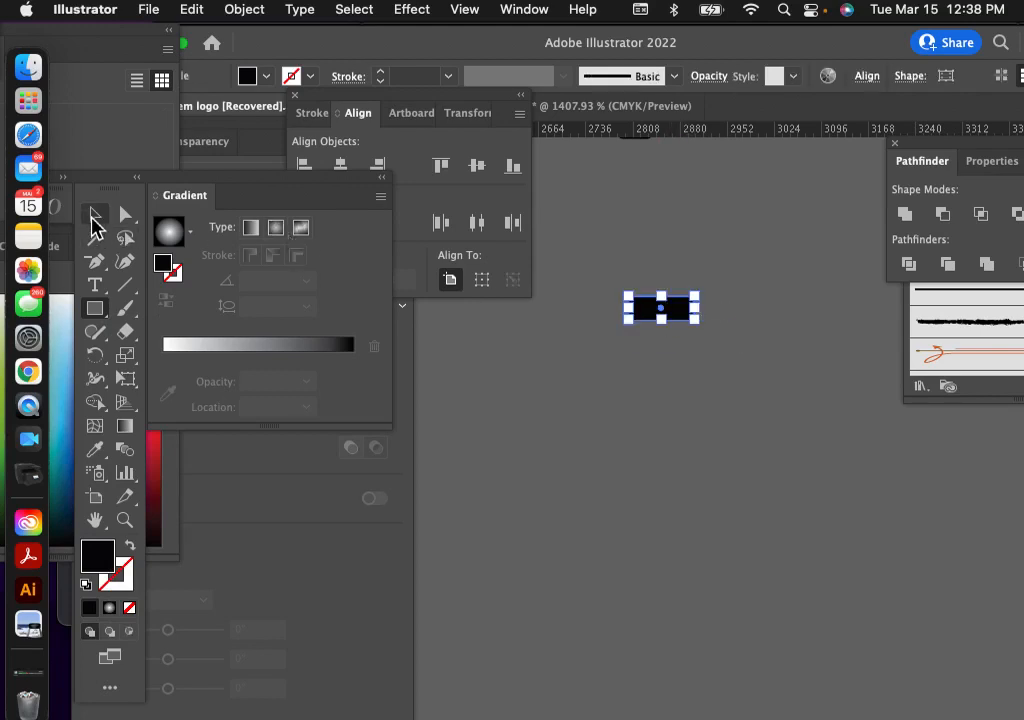
click(770, 383)
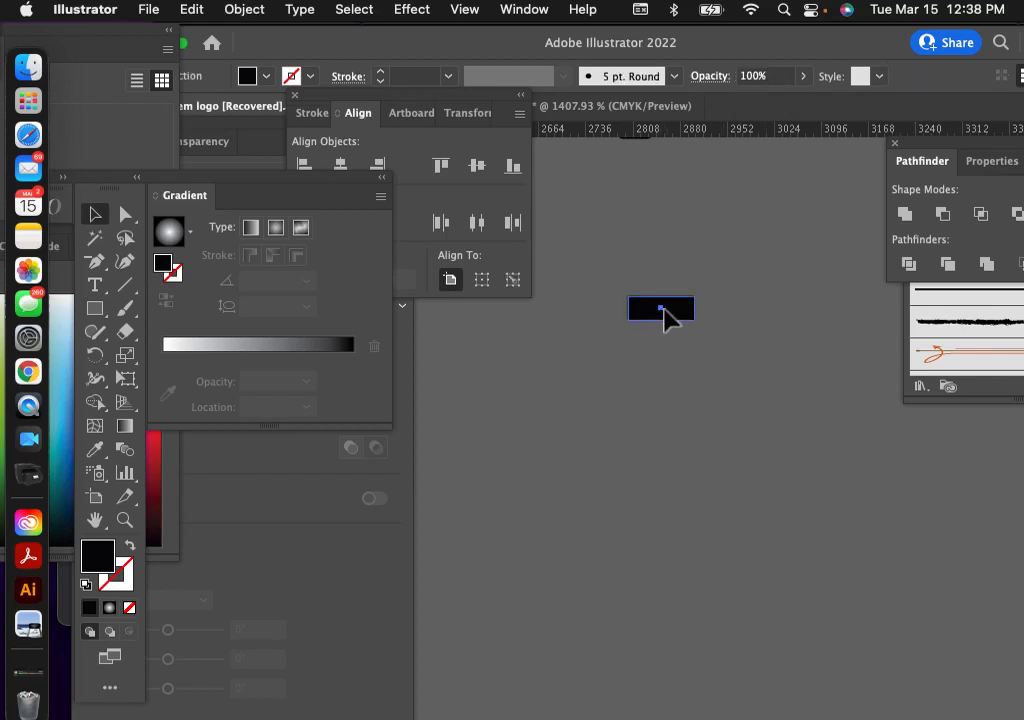
drag(660, 318, 652, 340)
scroll(652, 340, up, 3)
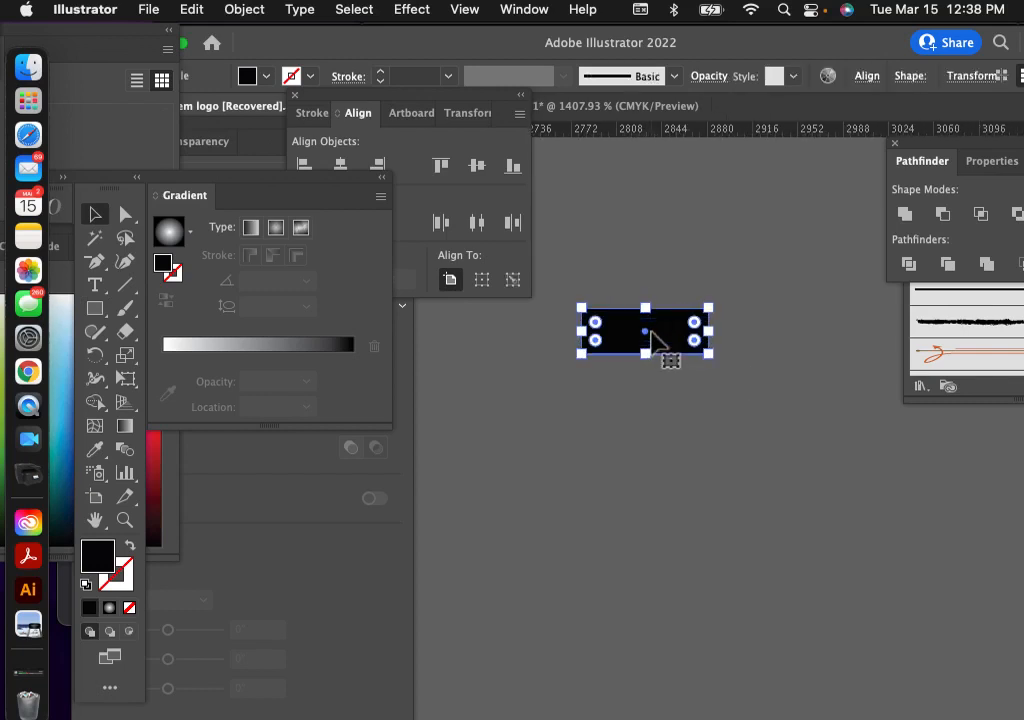
click(731, 410)
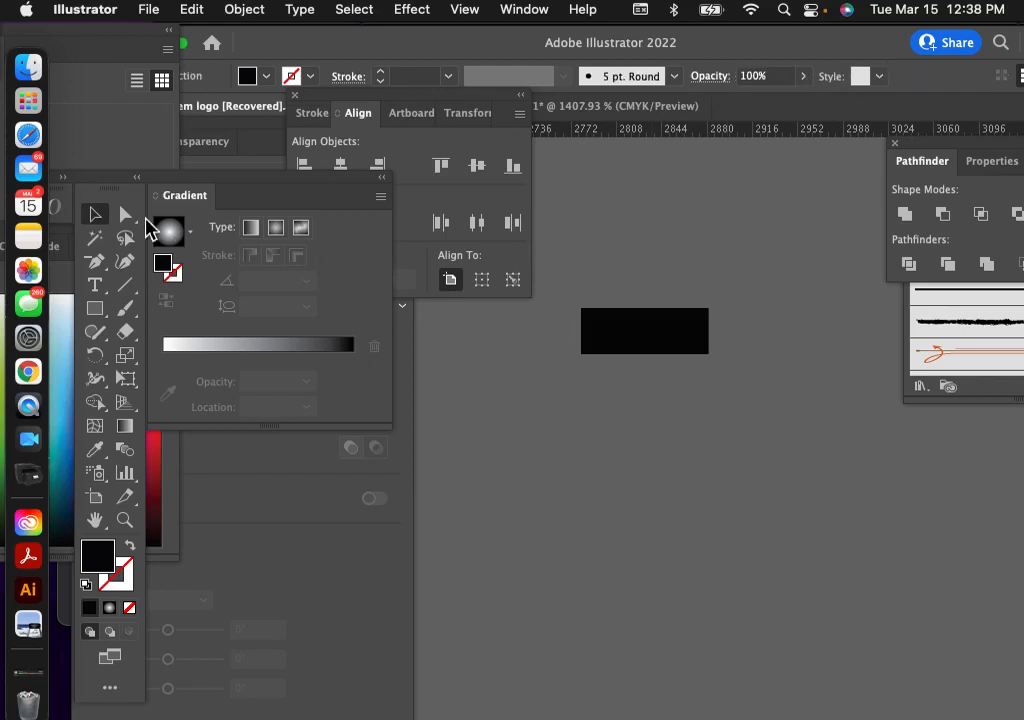
Step: Reshape the rectangle into a trapezoid by moving its two bottom corner points slightly outward
click(125, 218)
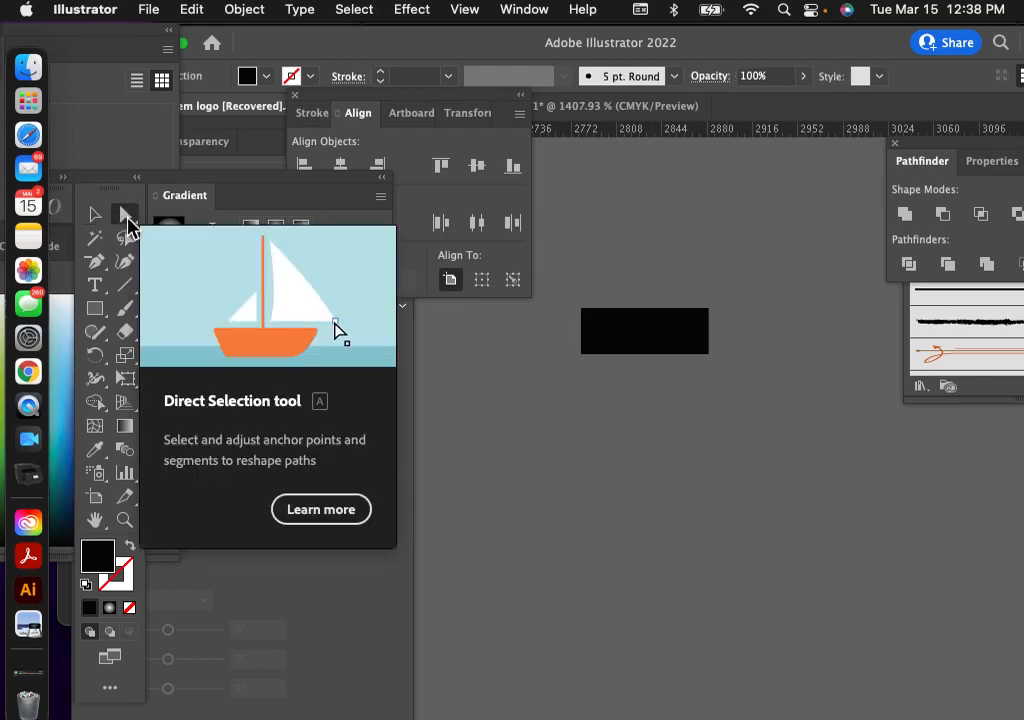
click(708, 353)
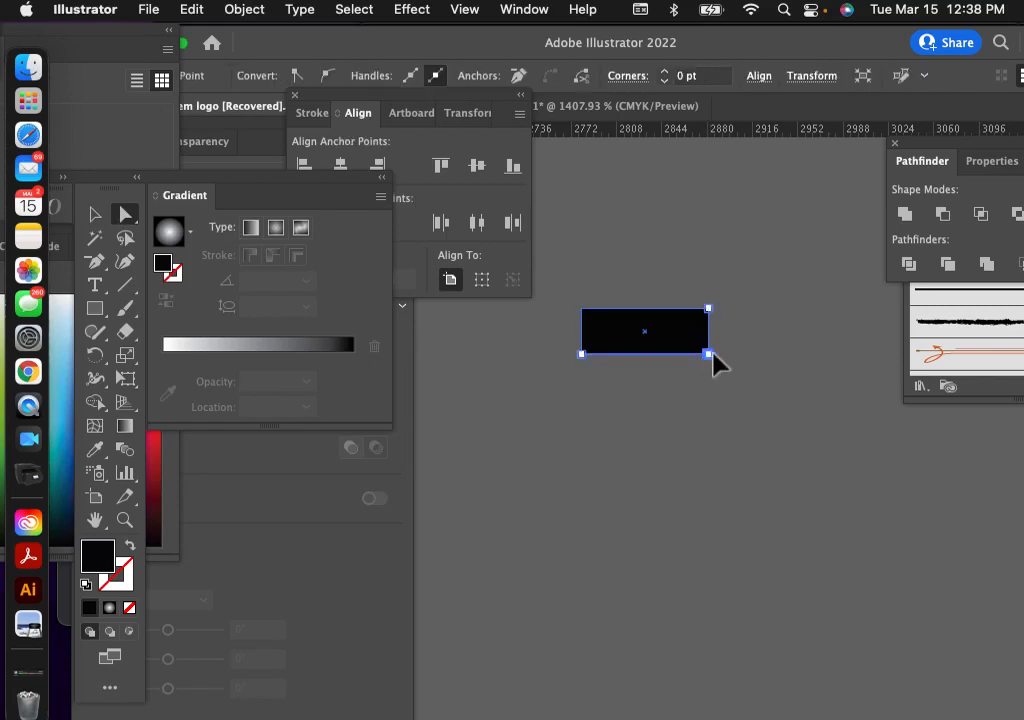
drag(709, 354, 718, 353)
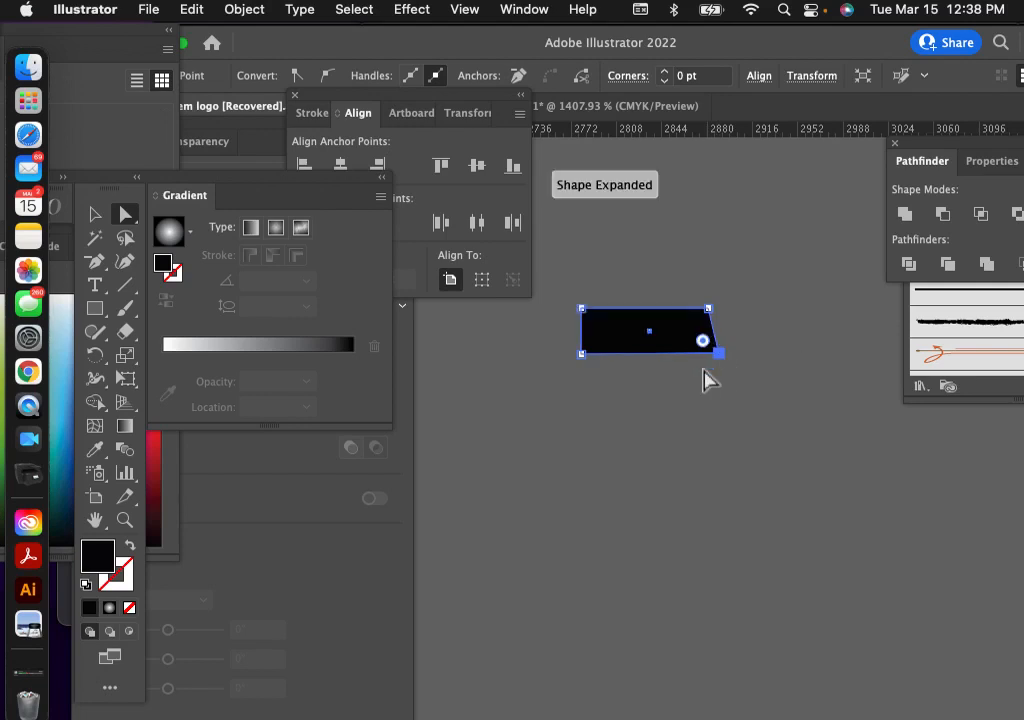
click(675, 393)
click(594, 359)
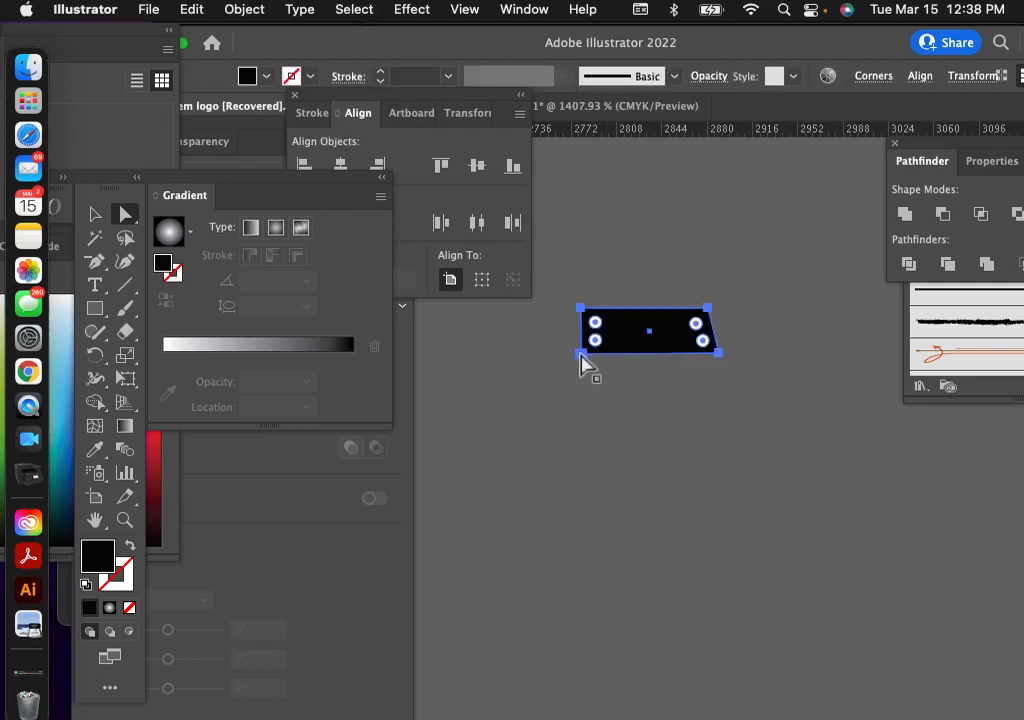
drag(582, 354, 574, 358)
click(599, 398)
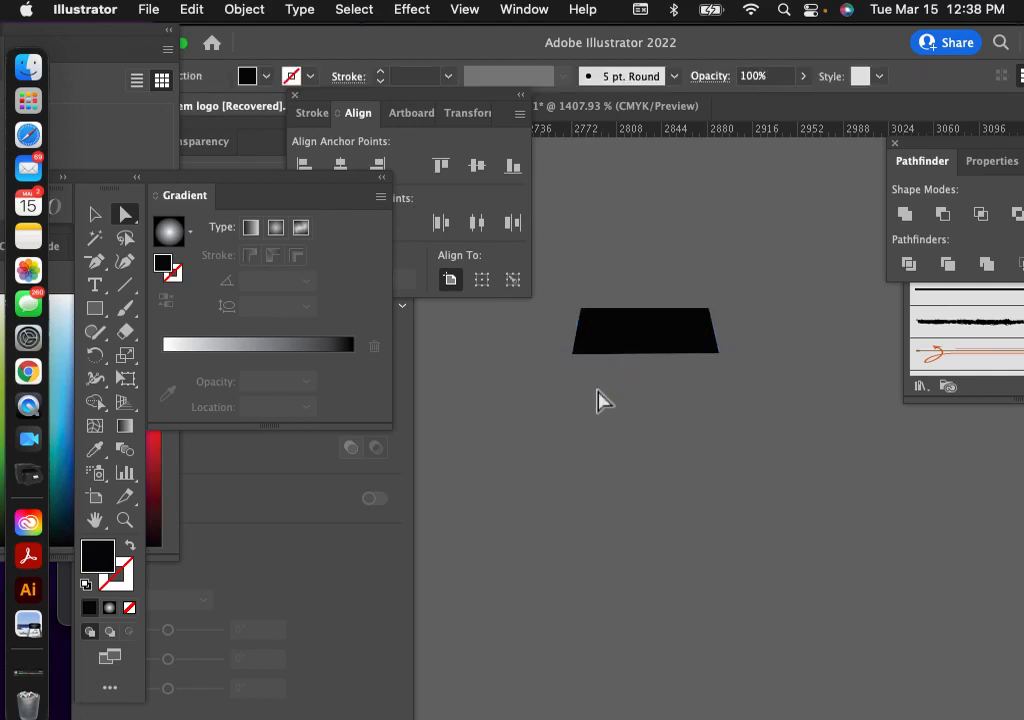
Step: Round the trapezoid's two top corners to a radius of about 13.9 pt
click(708, 311)
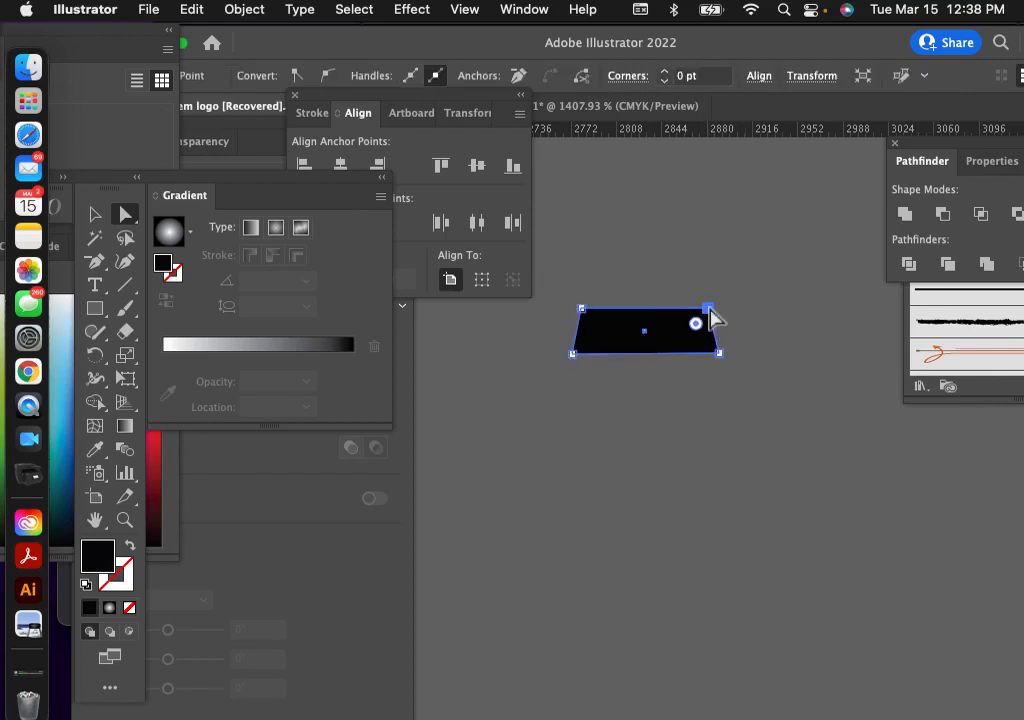
shift+click(581, 309)
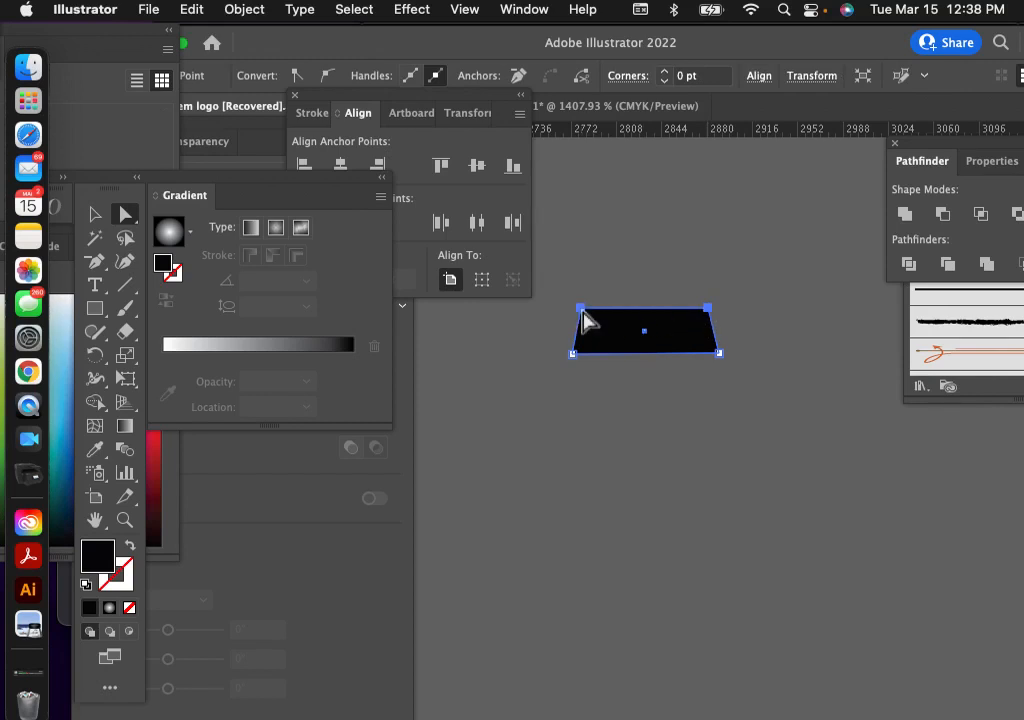
click(585, 313)
drag(596, 328, 603, 338)
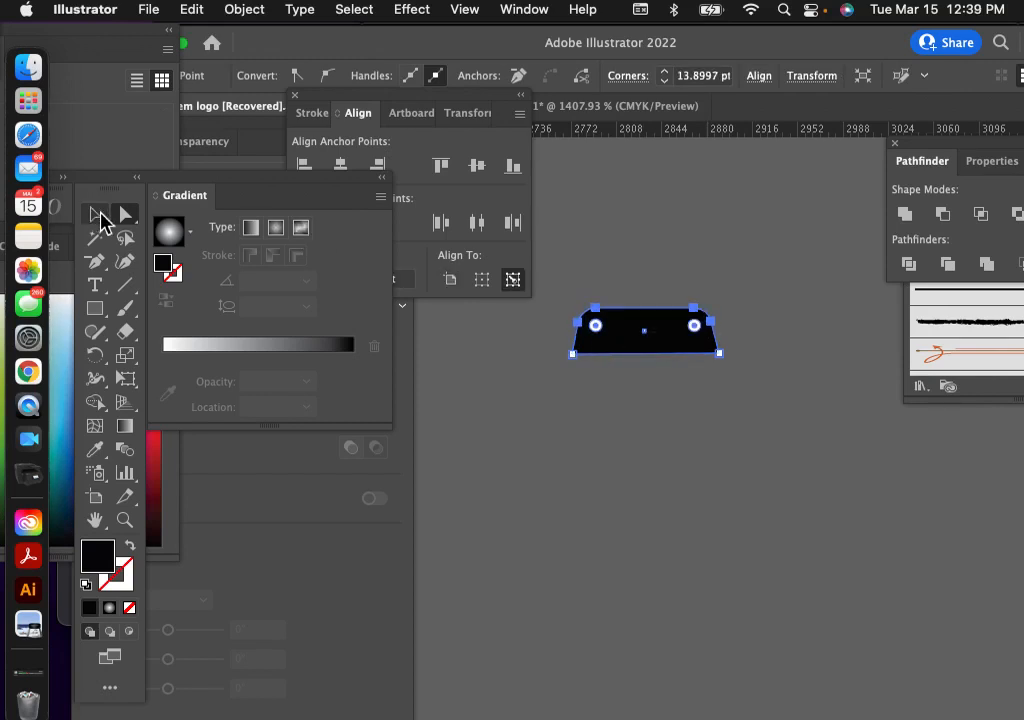
click(97, 213)
click(539, 459)
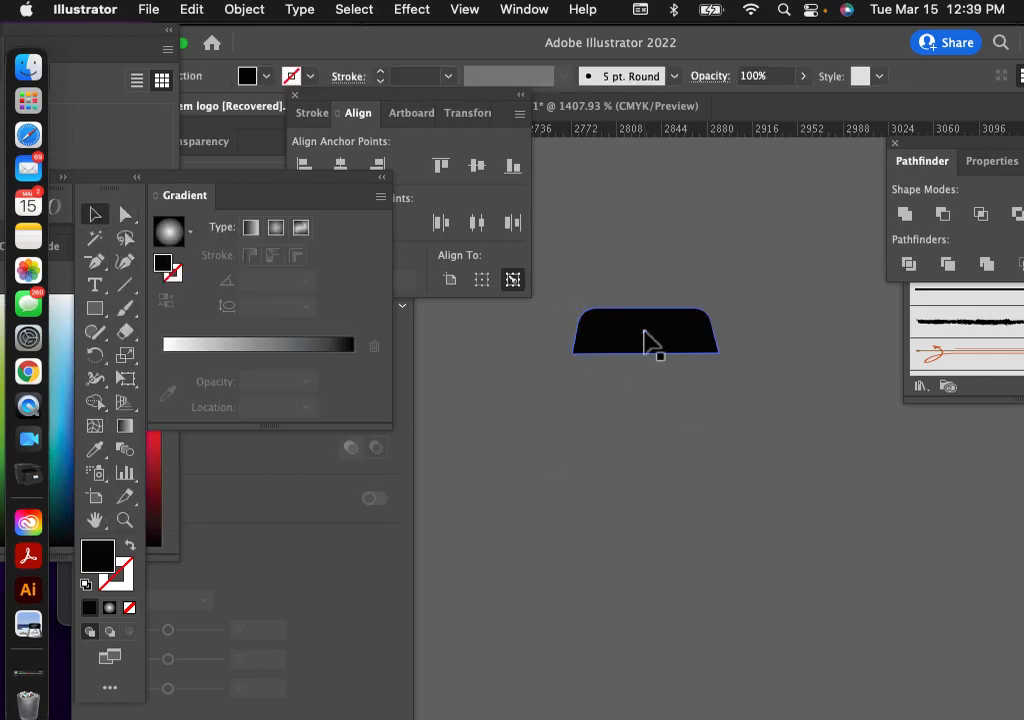
Step: Move the tread shape up and draw a large black circle, placing it just beneath the tread
click(645, 341)
drag(645, 341, 677, 252)
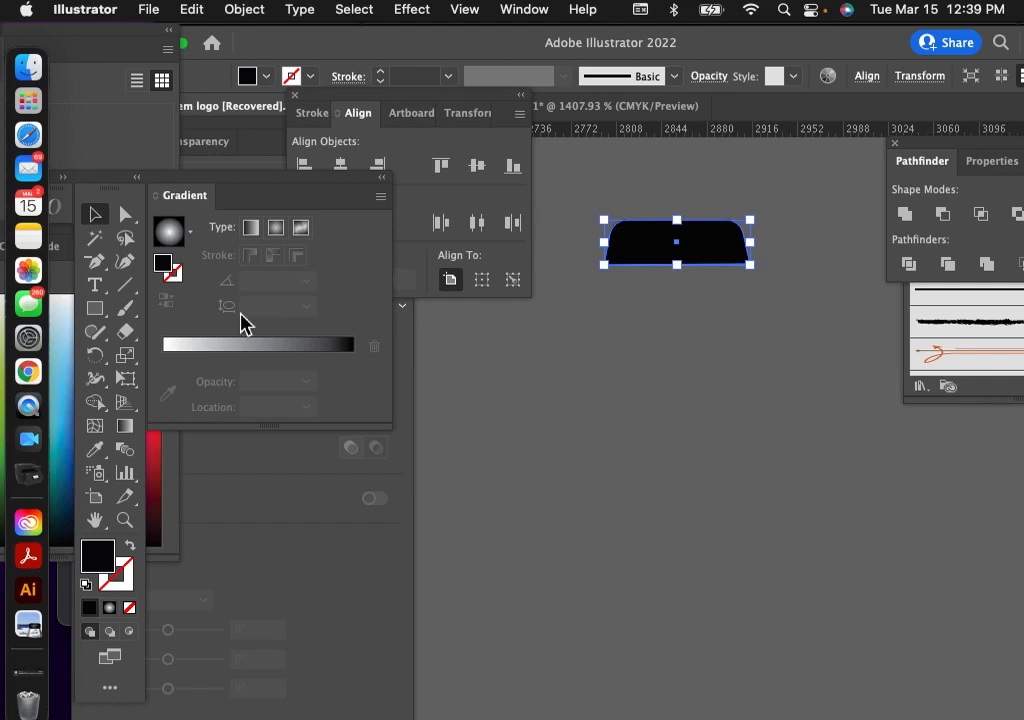
click(98, 316)
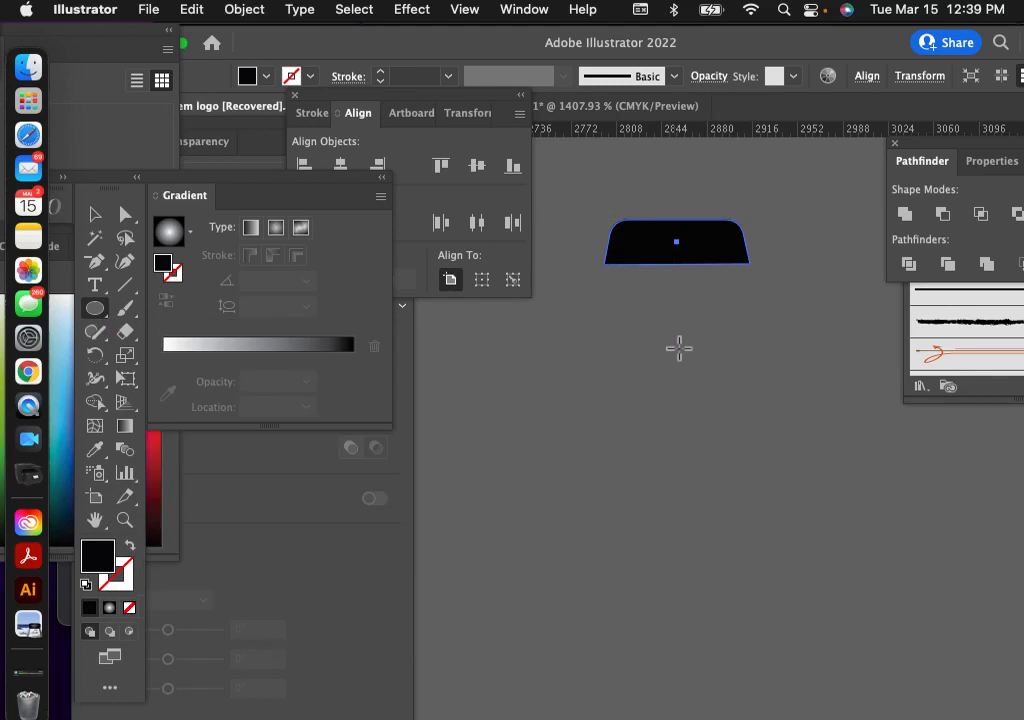
drag(679, 348, 937, 638)
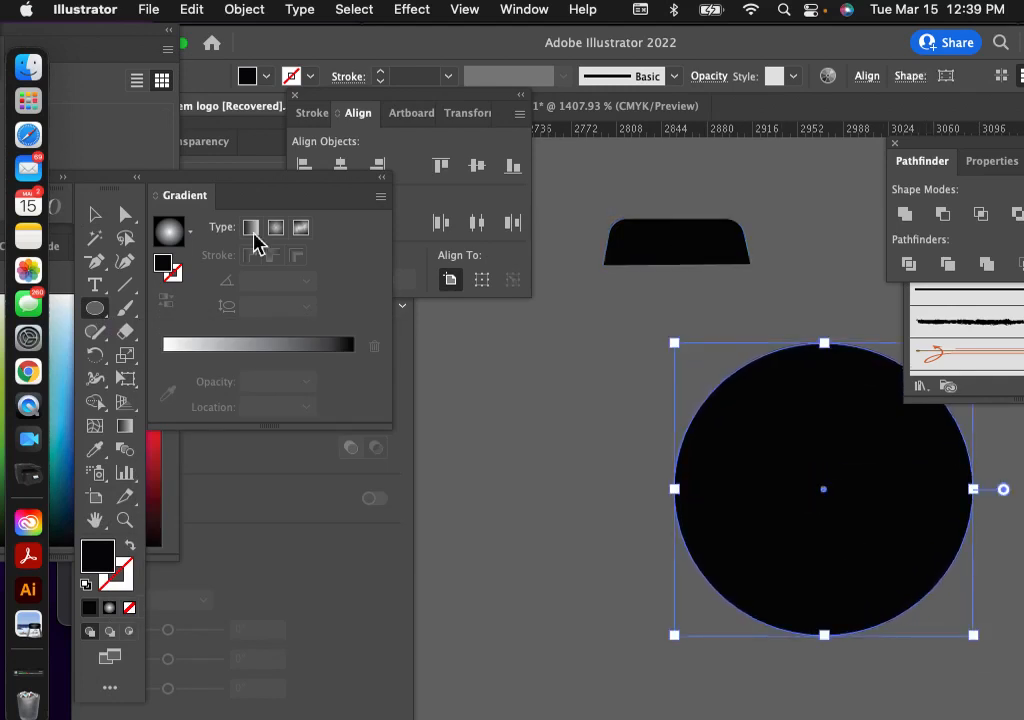
click(95, 214)
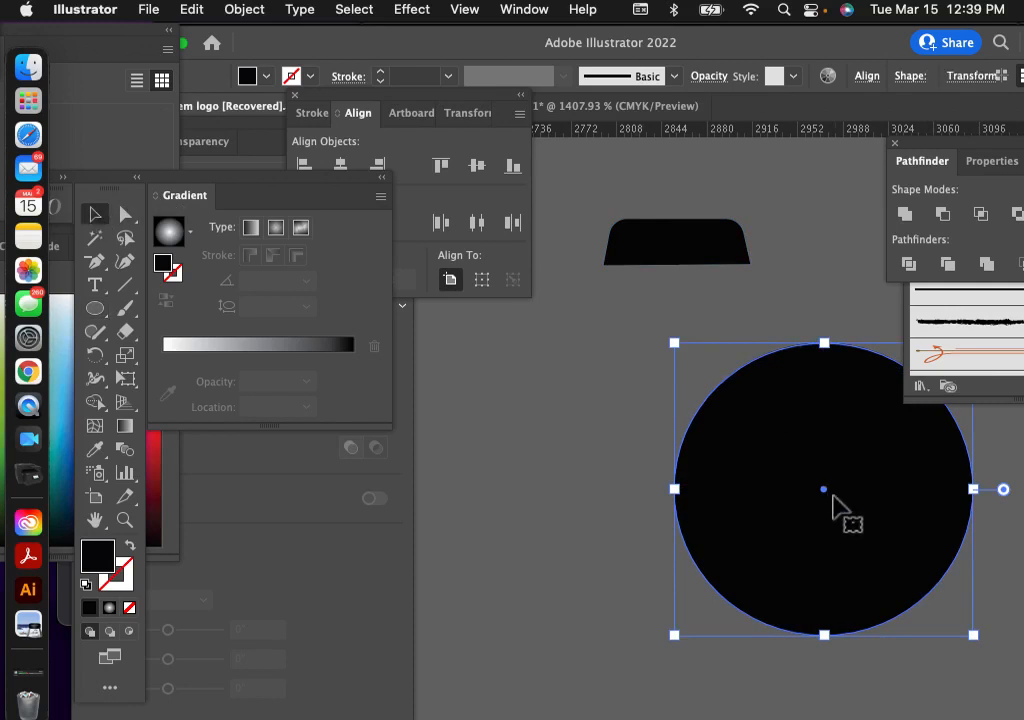
drag(838, 508, 686, 448)
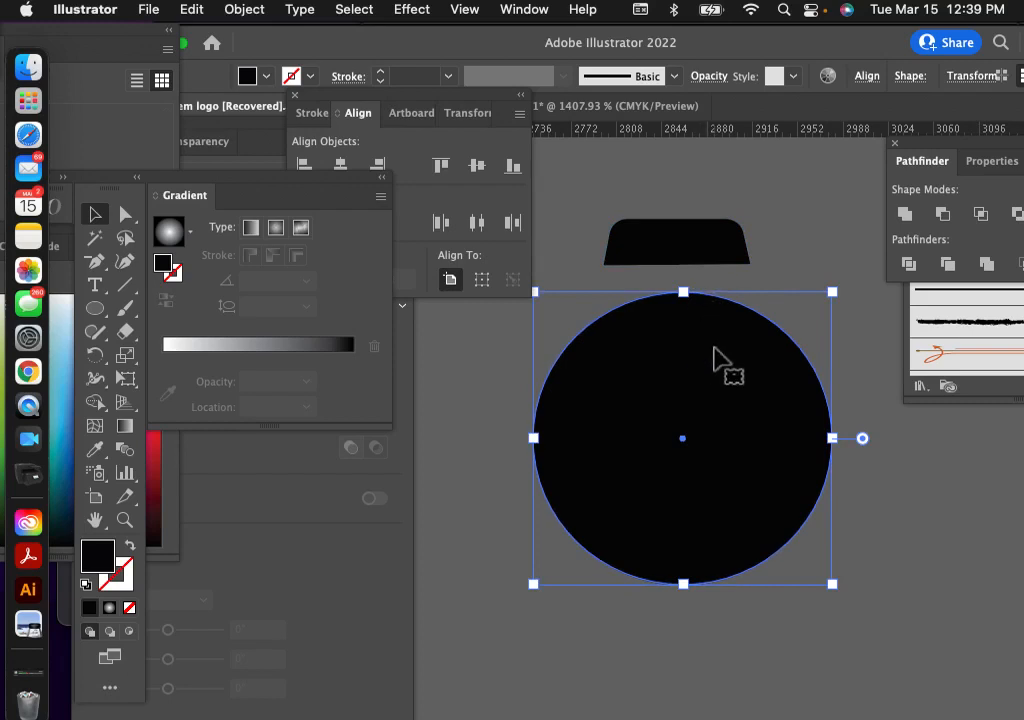
Step: Scale the tread shape proportionally to about half its size, keeping it just above the circle
click(678, 248)
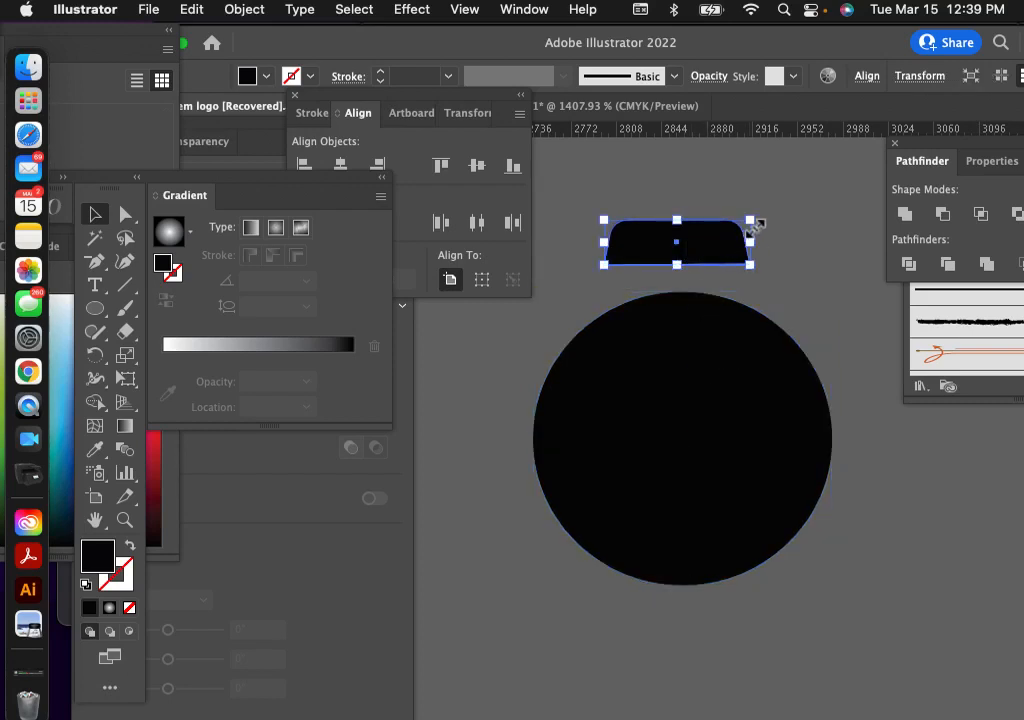
drag(751, 221, 687, 278)
click(715, 238)
click(757, 240)
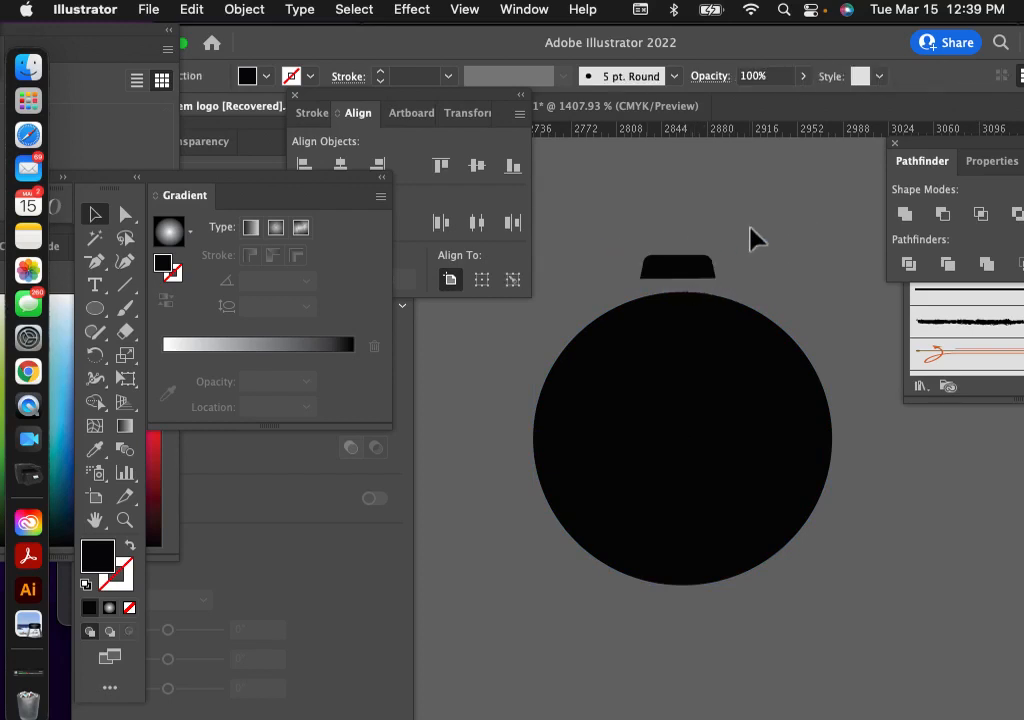
Step: Select the tread shape and the circle and align their centers horizontally to each other
click(670, 343)
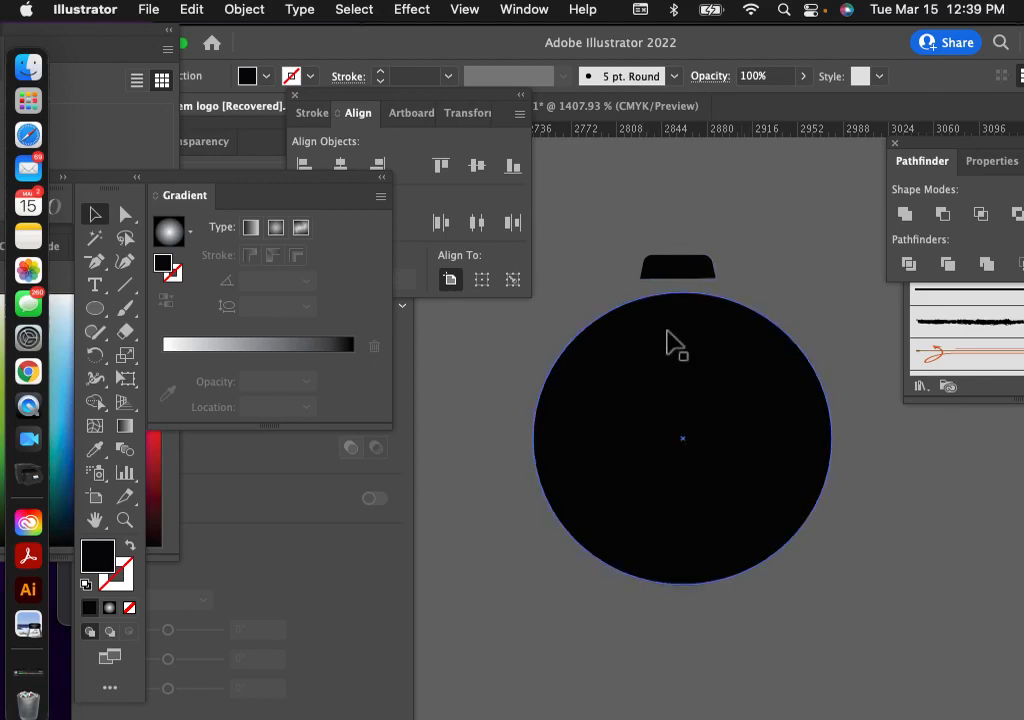
click(610, 217)
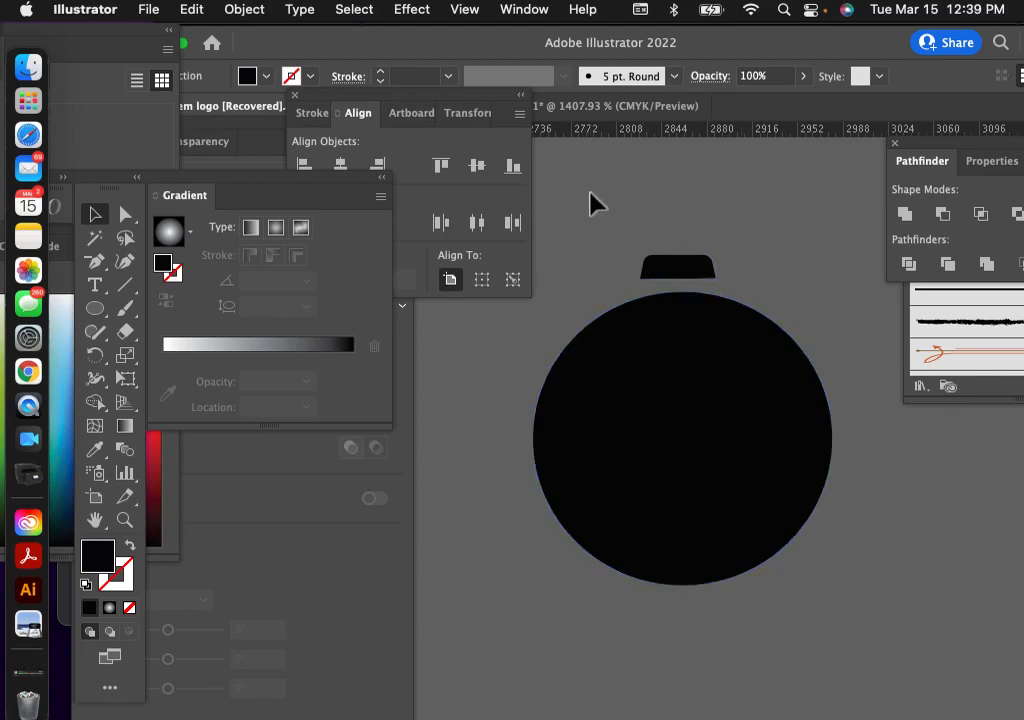
drag(596, 204, 750, 472)
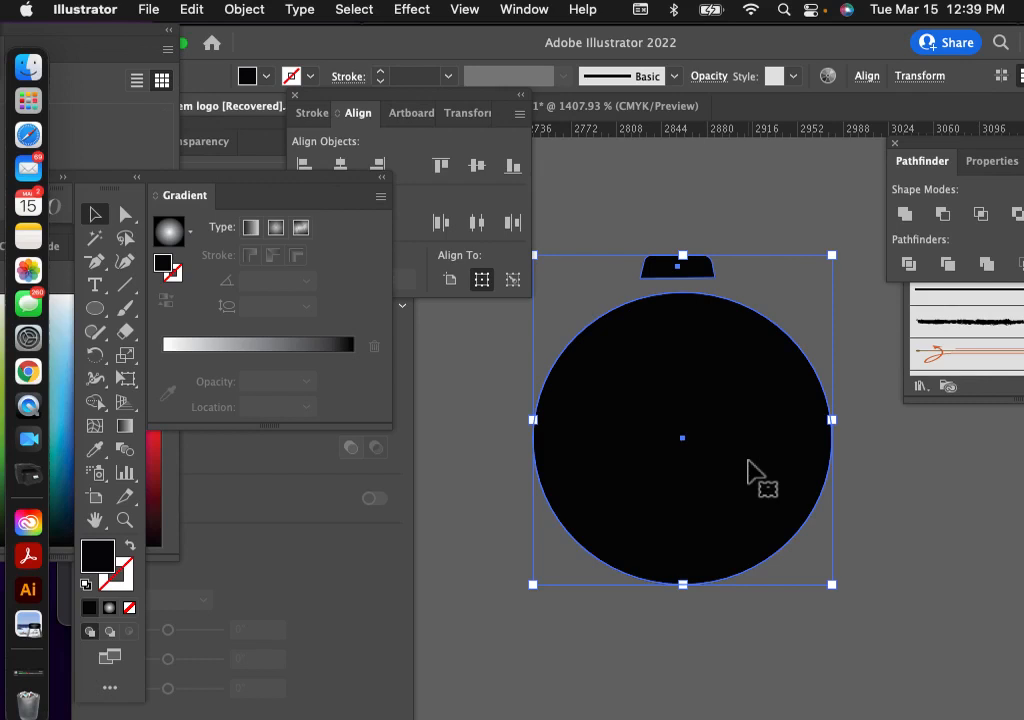
drag(336, 190, 340, 280)
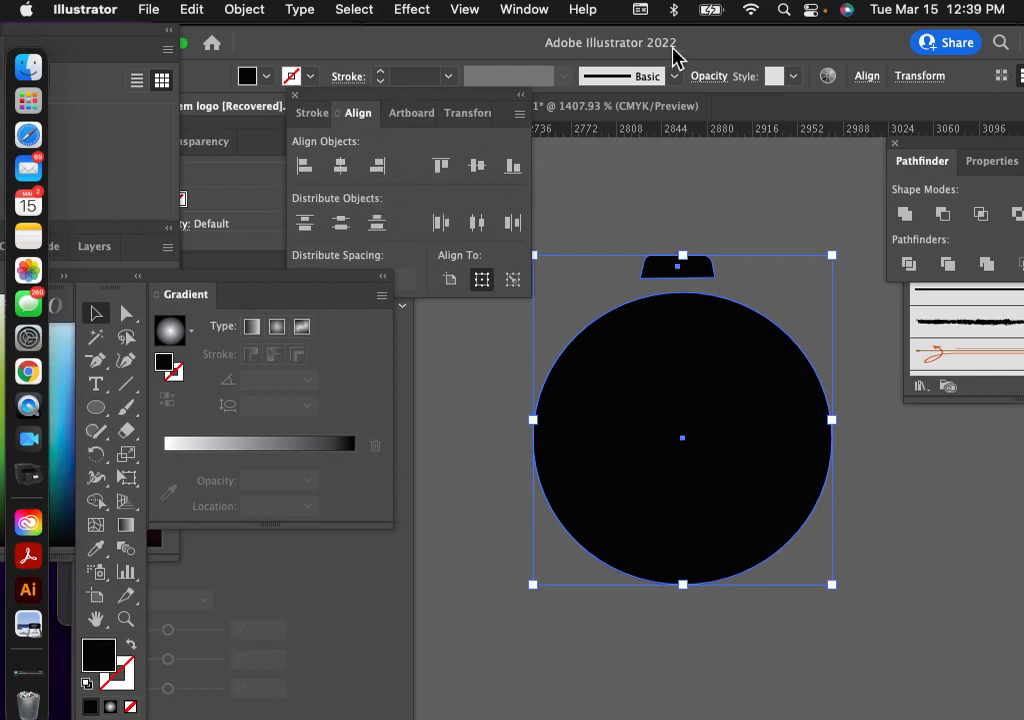
click(526, 12)
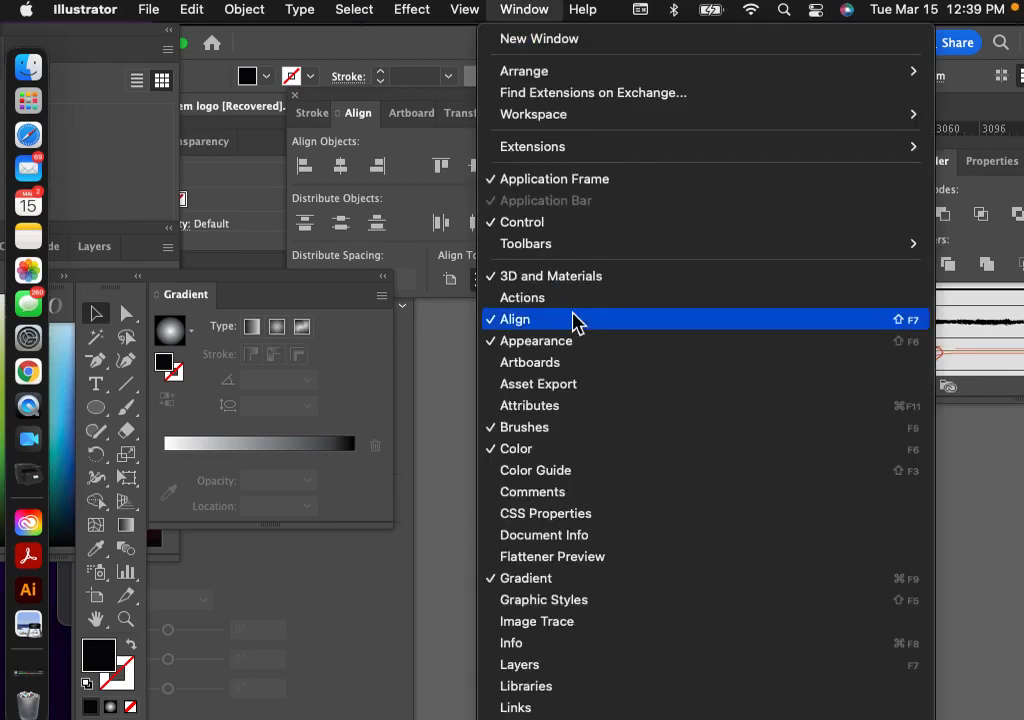
click(512, 322)
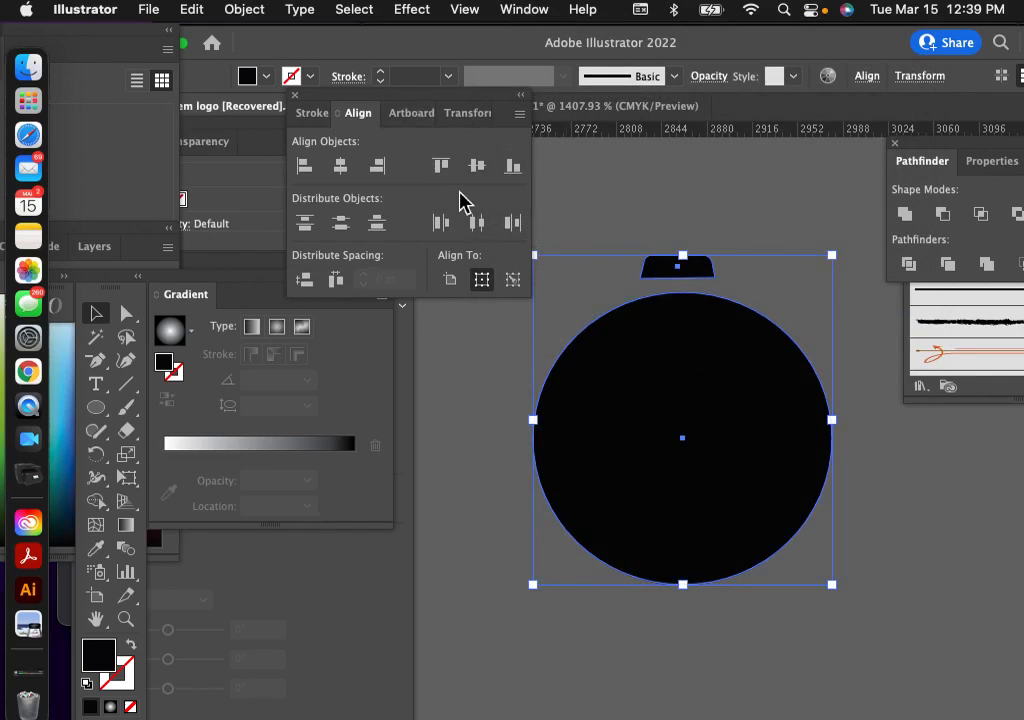
click(341, 168)
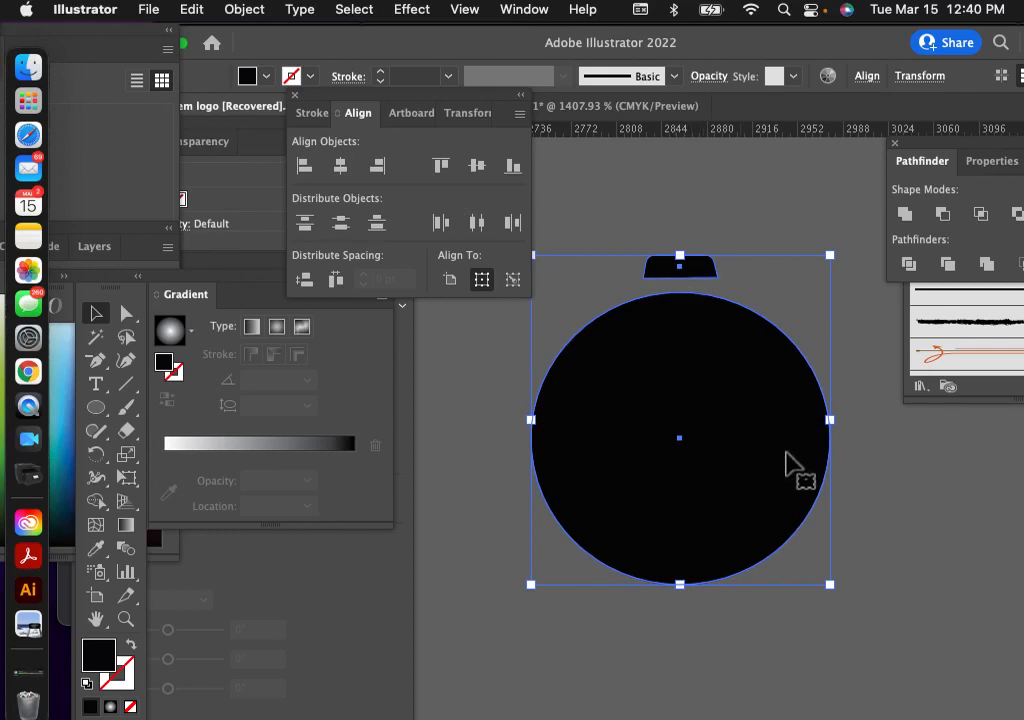
click(869, 497)
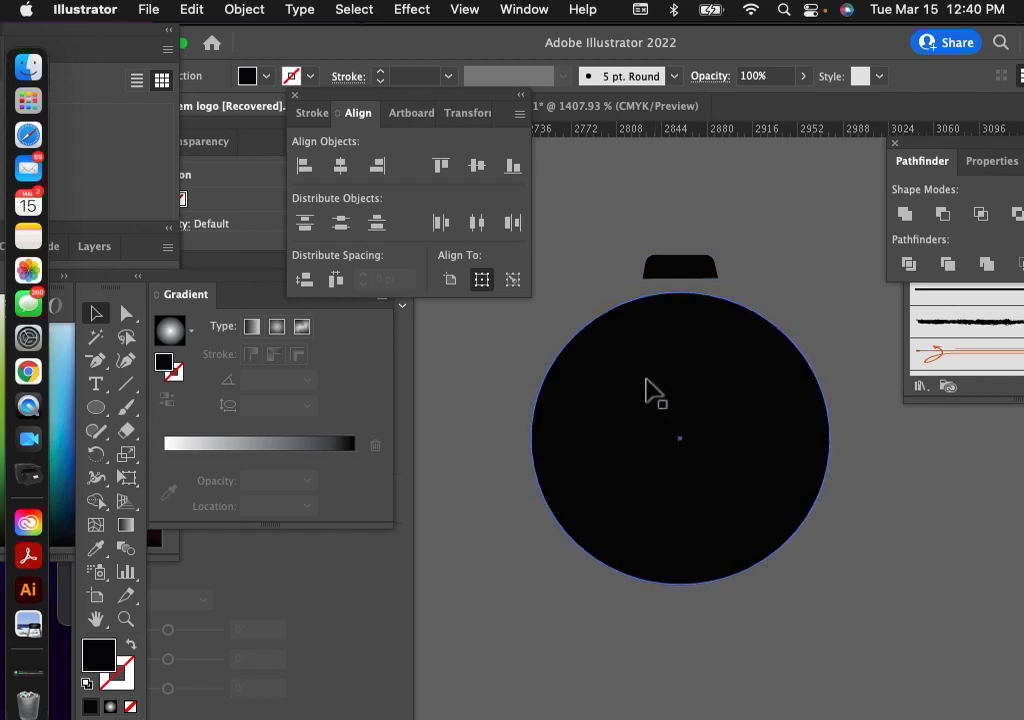
Step: Try making a rotated copy of the tread shape around the circle's center at an angle of 360/18
click(683, 272)
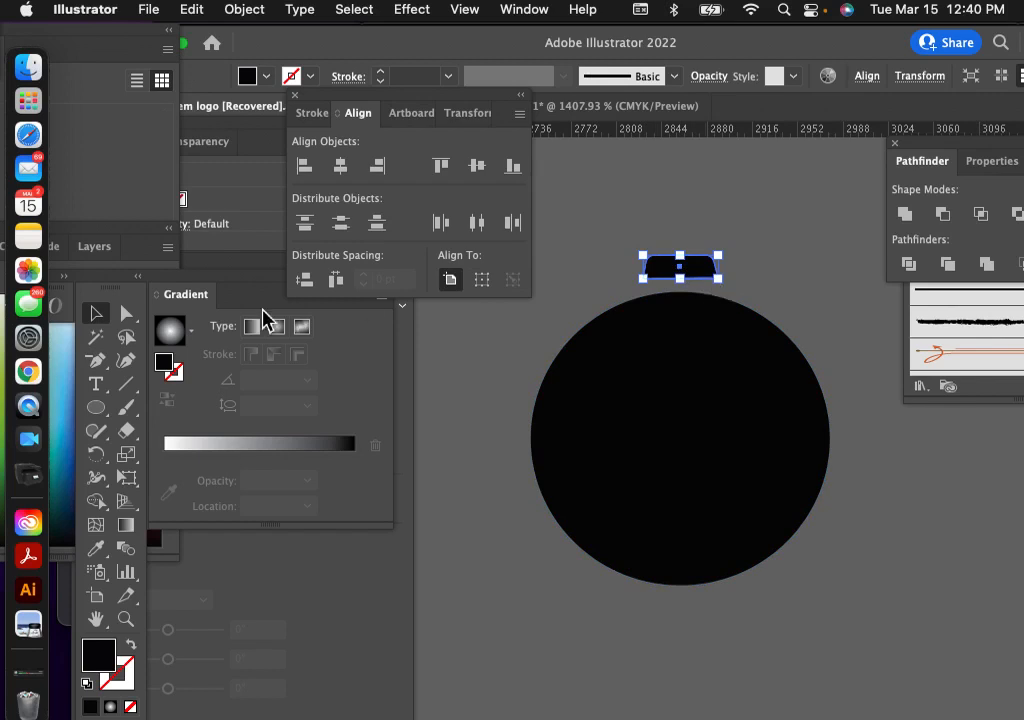
click(101, 460)
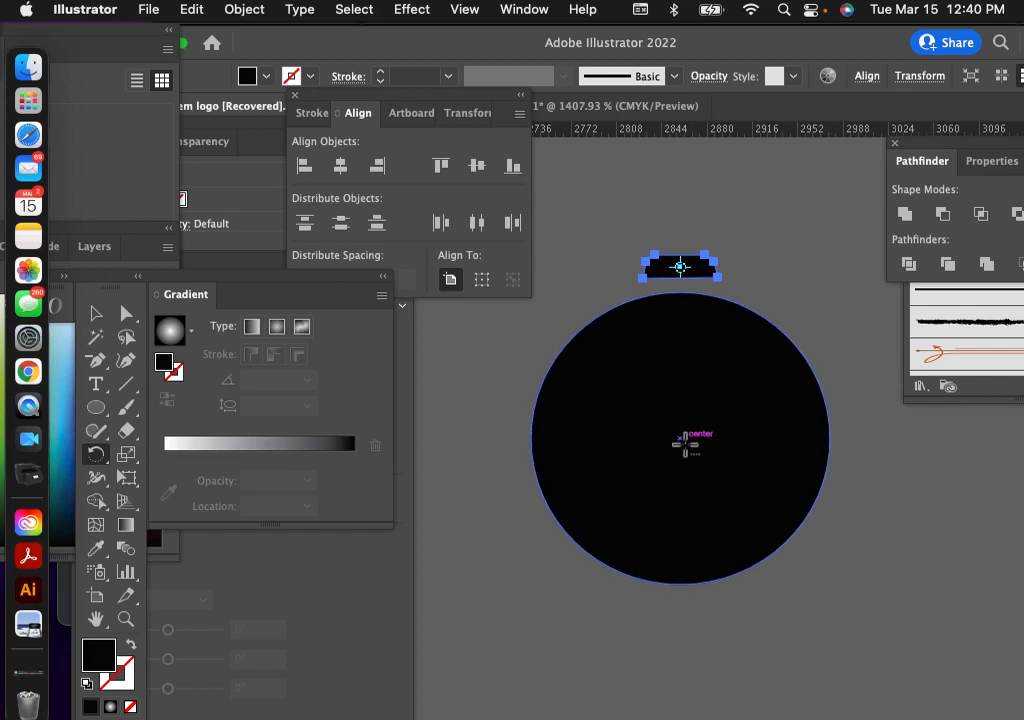
alt+click(680, 441)
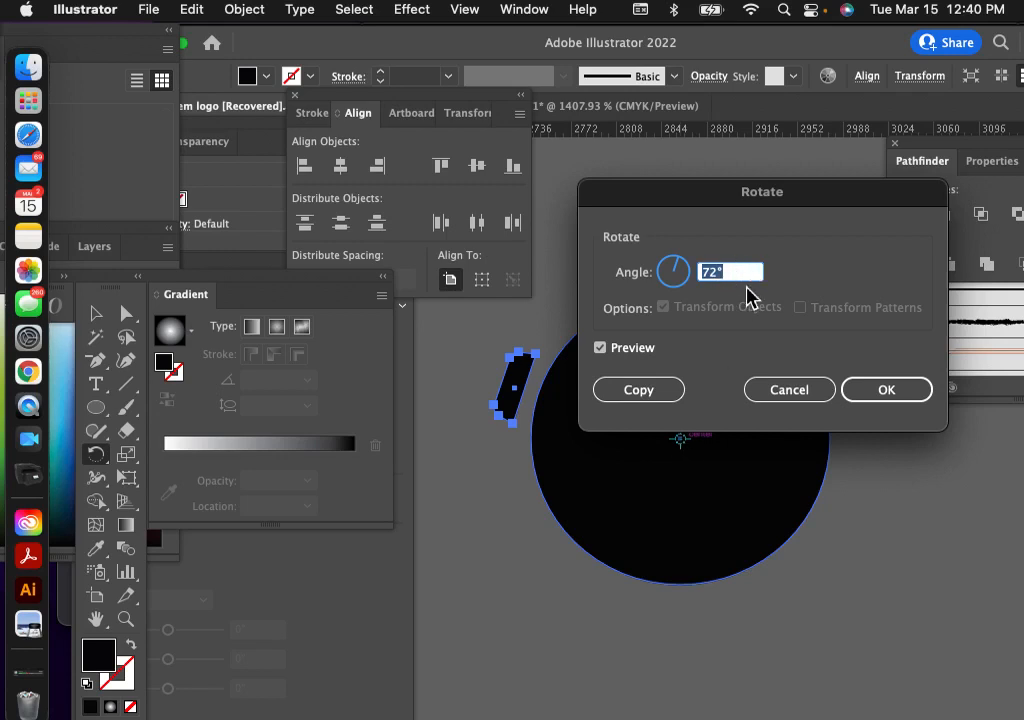
text(360/18)
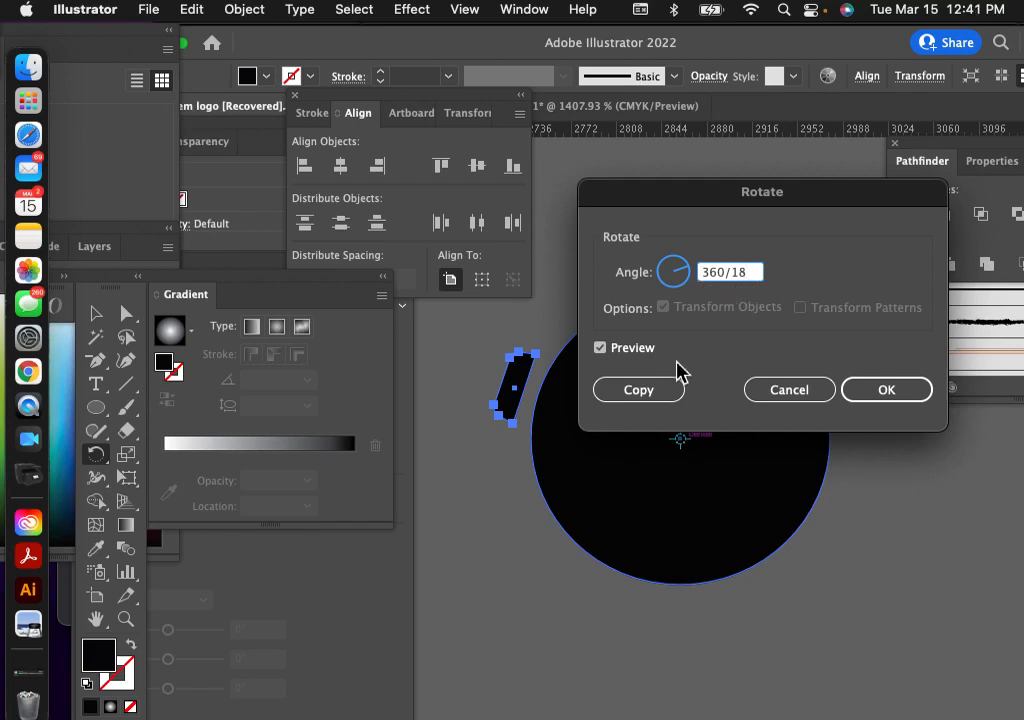
click(638, 391)
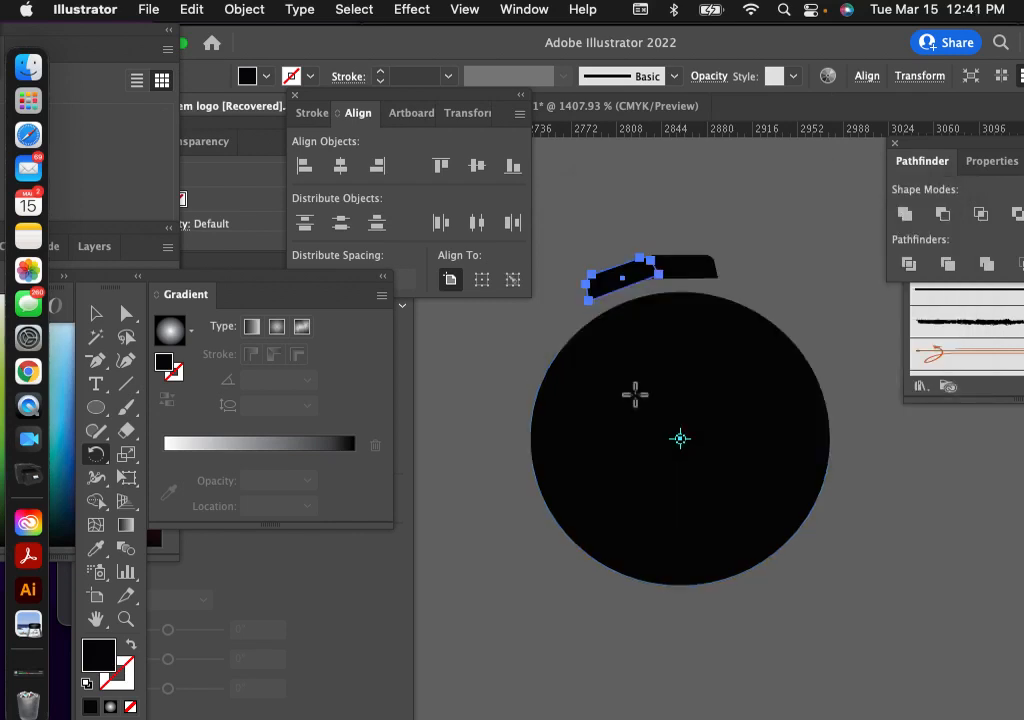
click(96, 316)
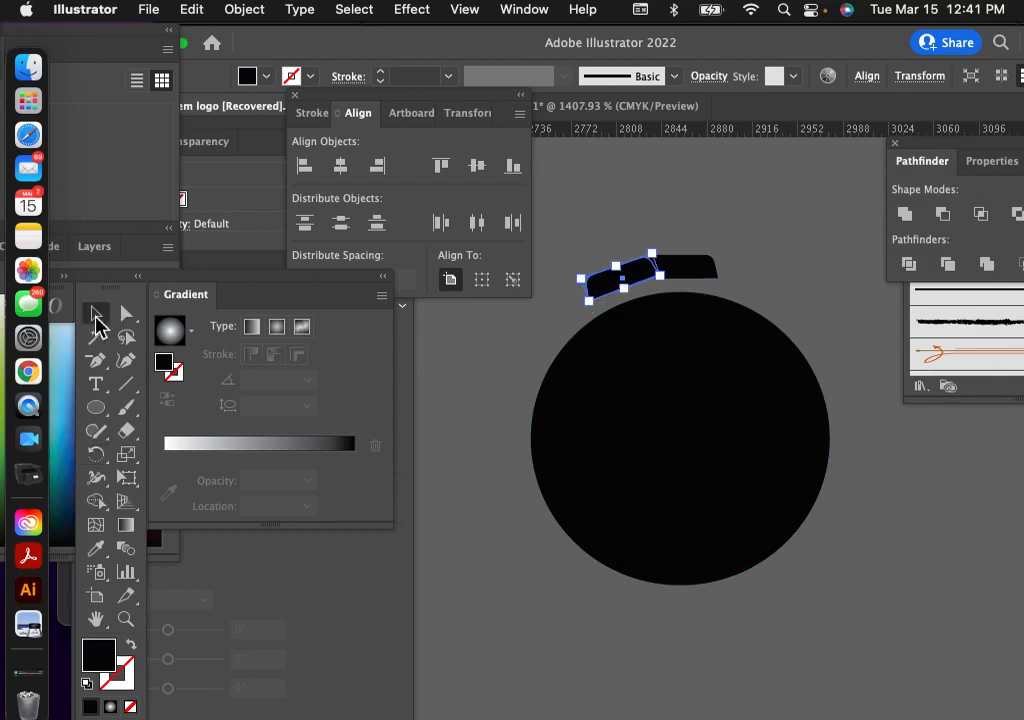
click(512, 361)
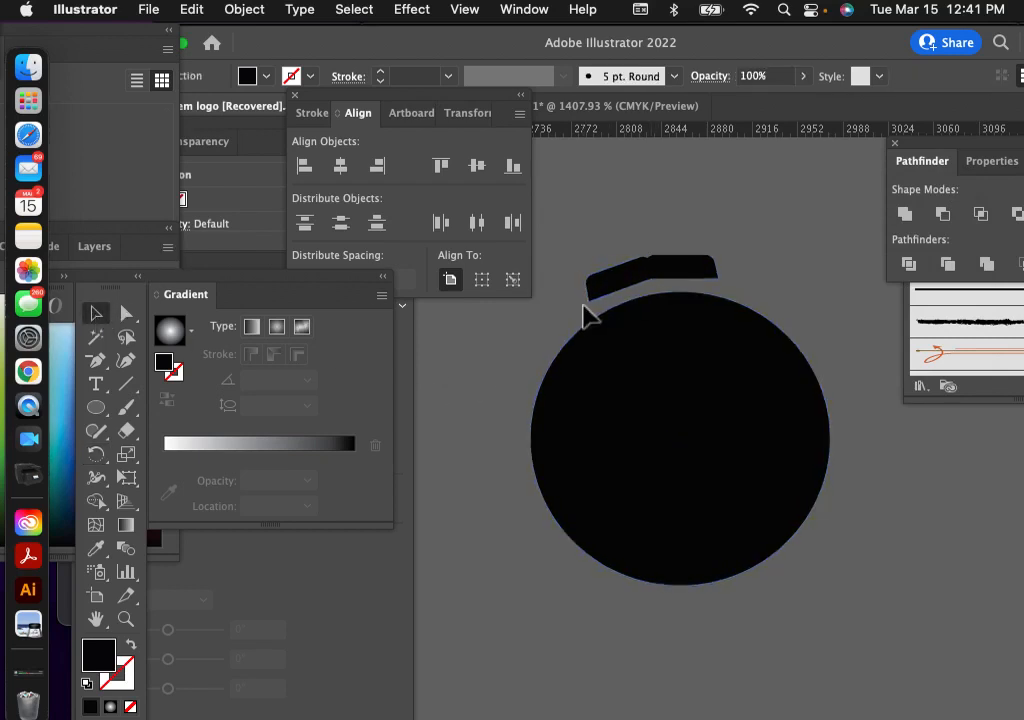
Step: Inspect where the two tread shapes meet and remove the rotated copy, leaving only the original above the circle
scroll(644, 268, up, 3)
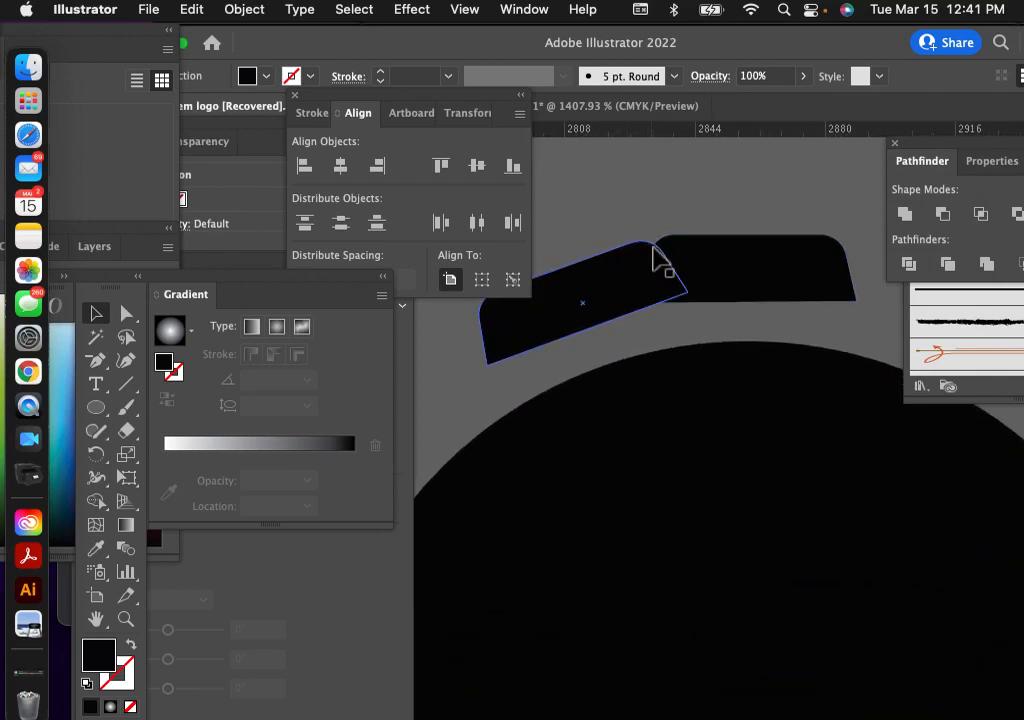
scroll(683, 256, down, 2)
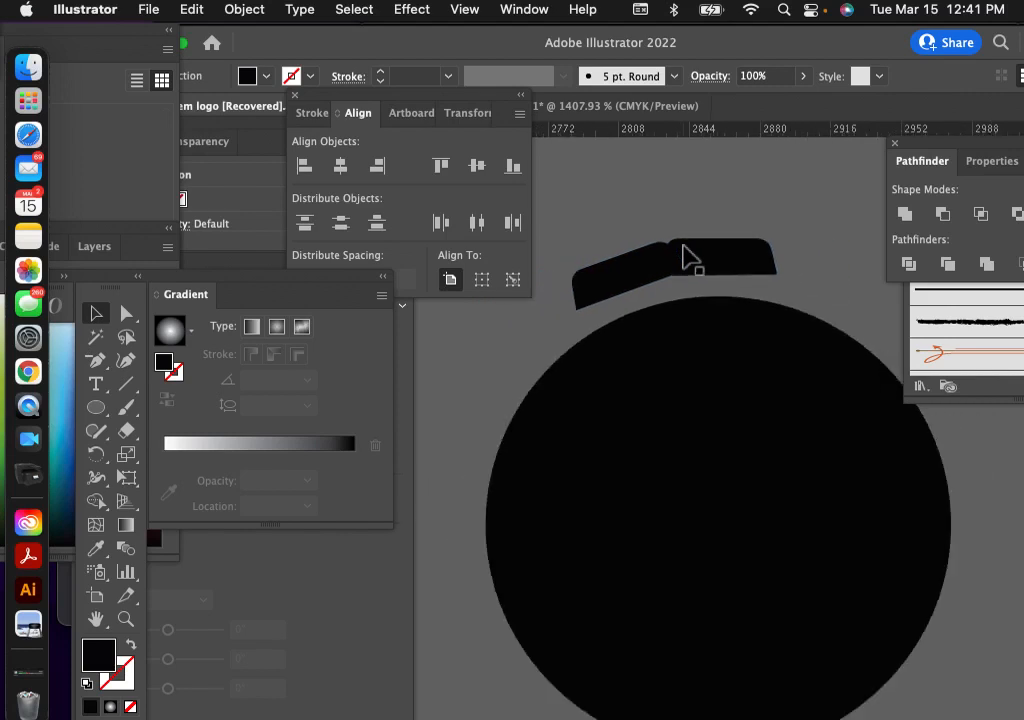
scroll(683, 256, down, 2)
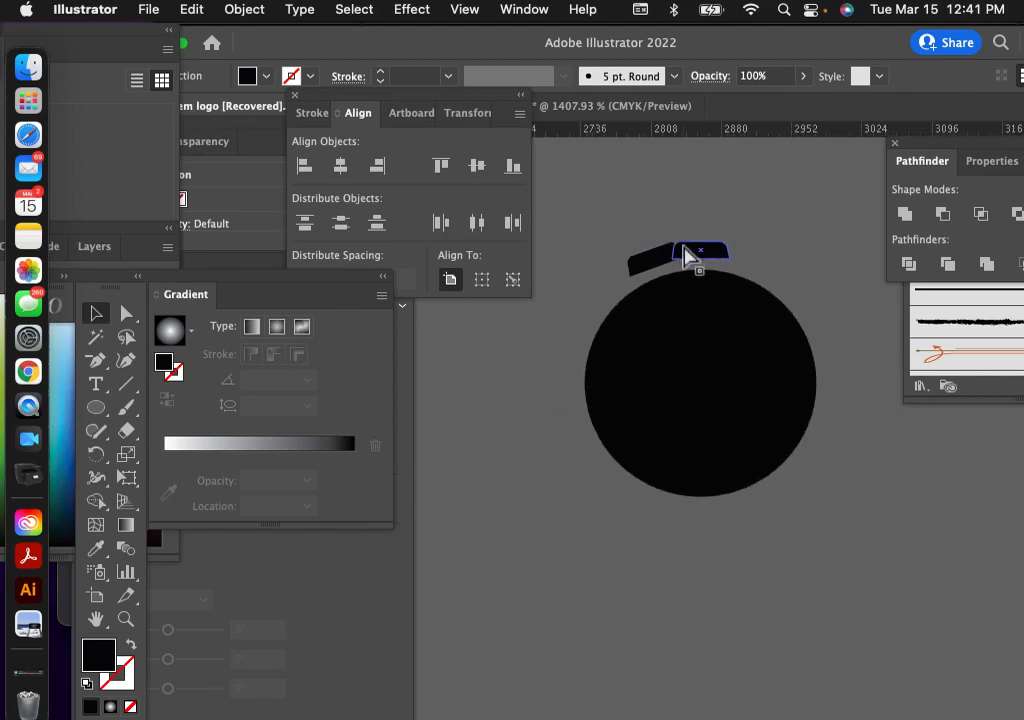
click(683, 256)
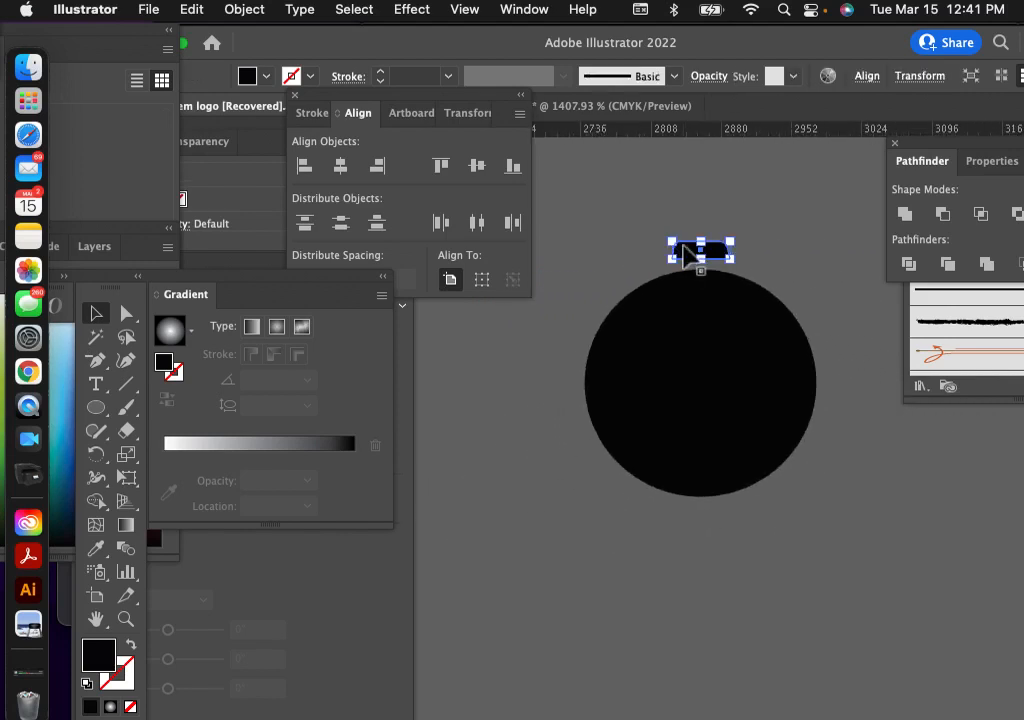
click(787, 275)
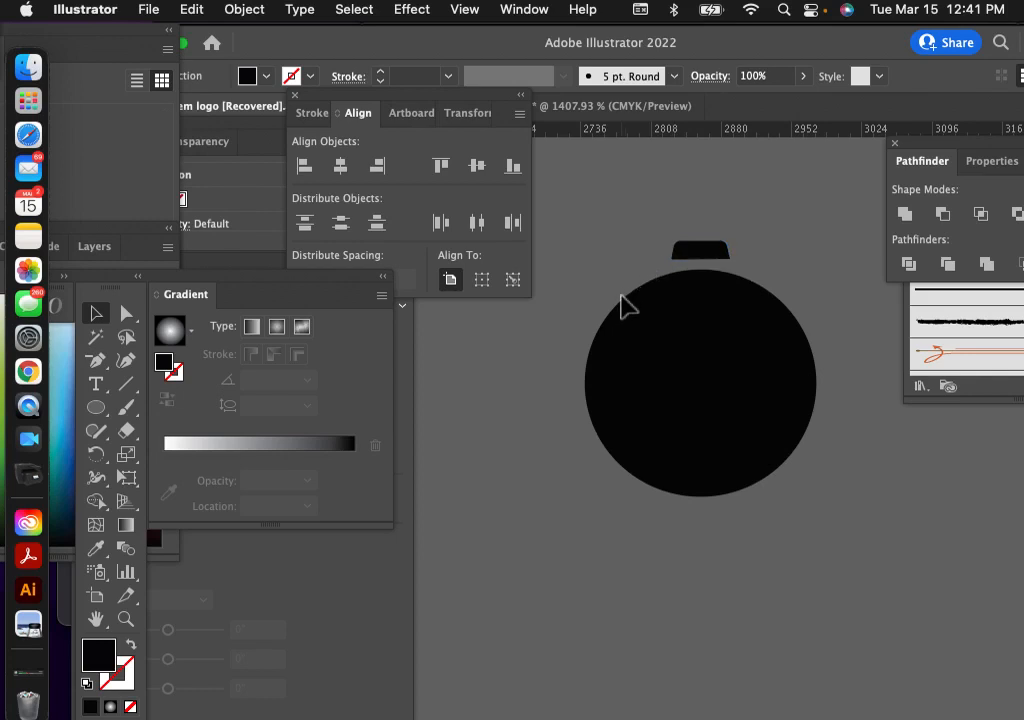
Step: Create a rotated copy of the tread shape around the circle's center at an angle of 360/14
click(700, 252)
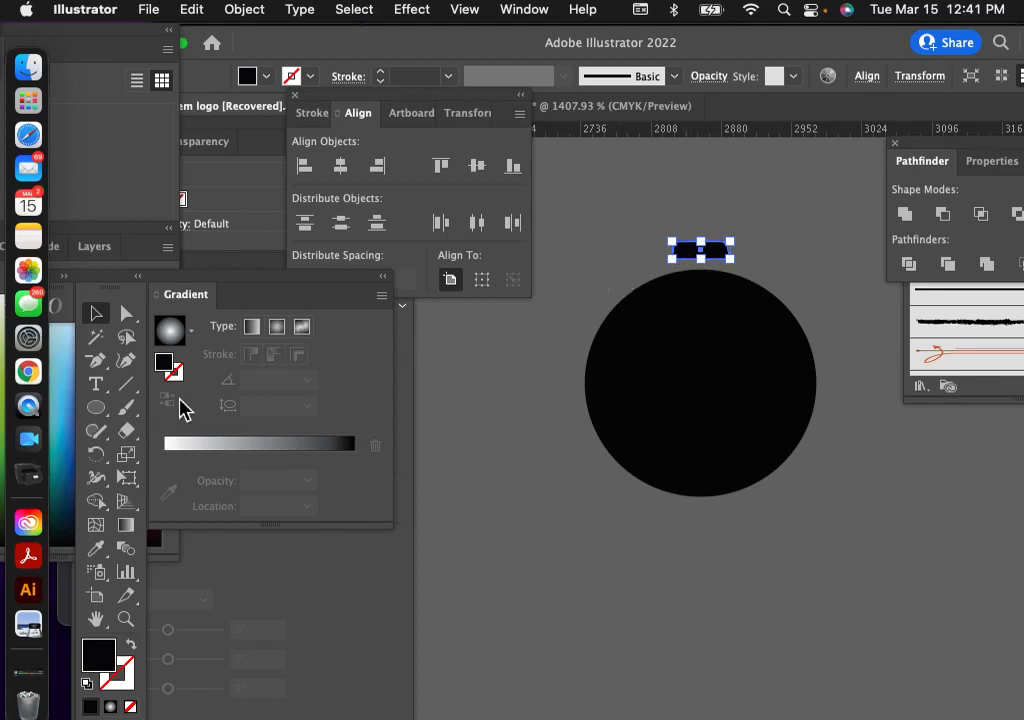
click(96, 453)
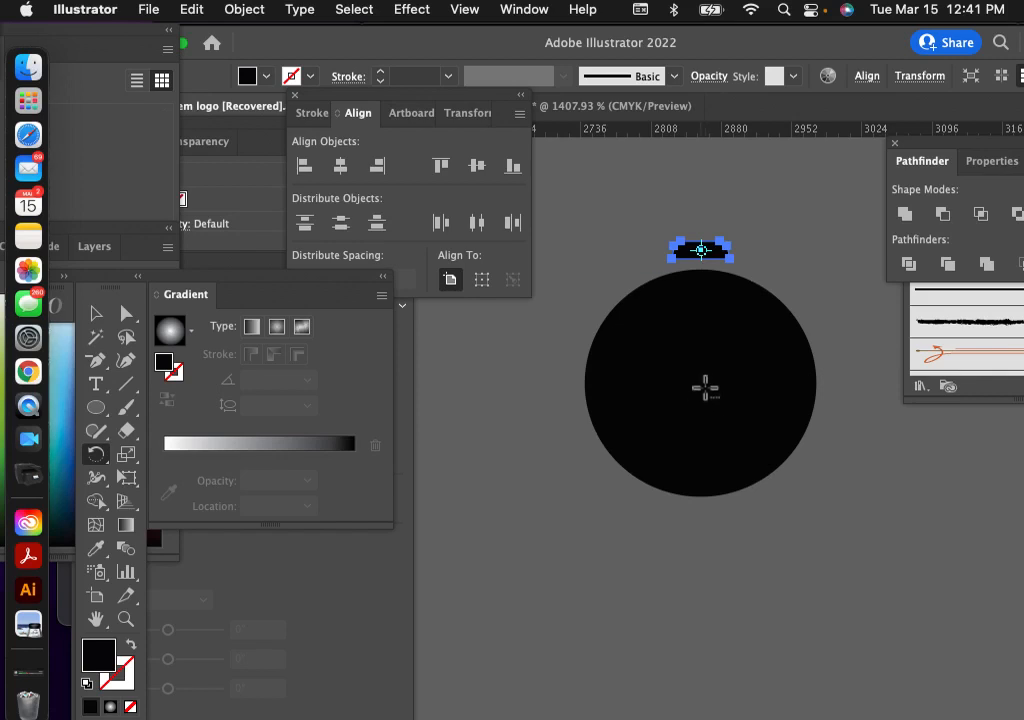
alt+click(705, 387)
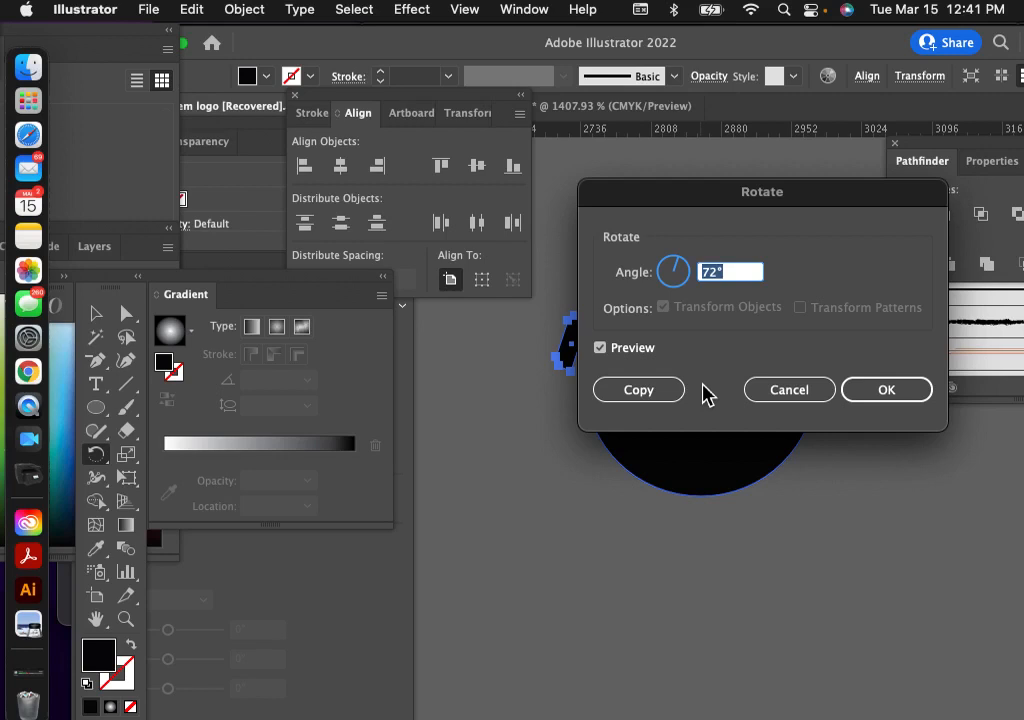
text(360/14)
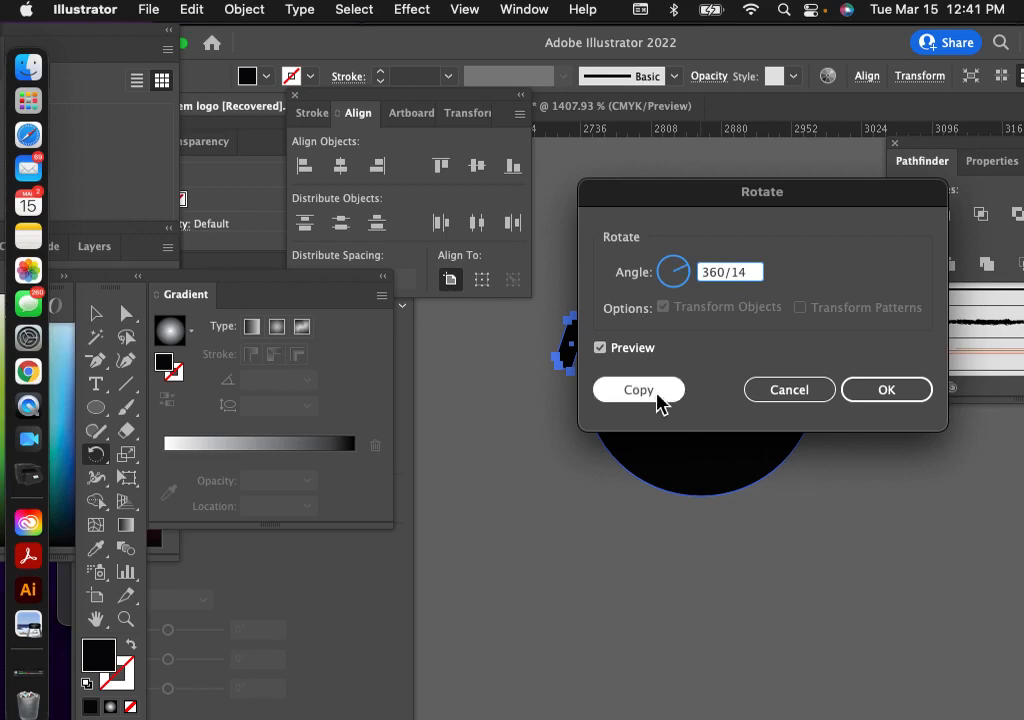
click(656, 396)
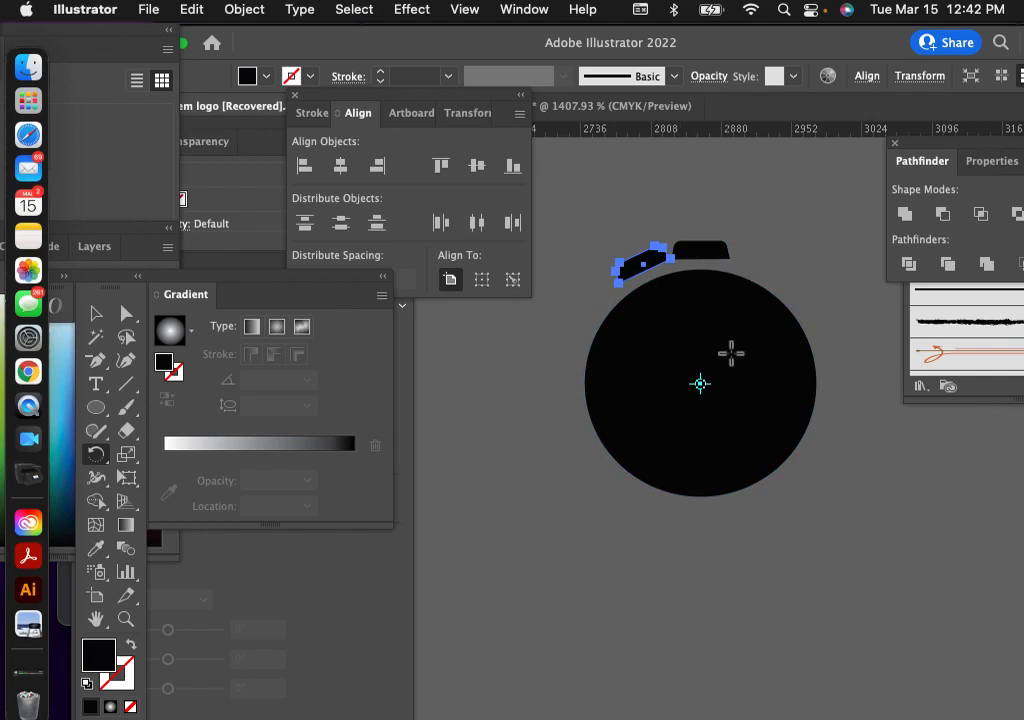
Step: Repeat the rotated copy until 14 tread shapes form a complete ring around the circle, and deselect
key(super)
key(super+d)
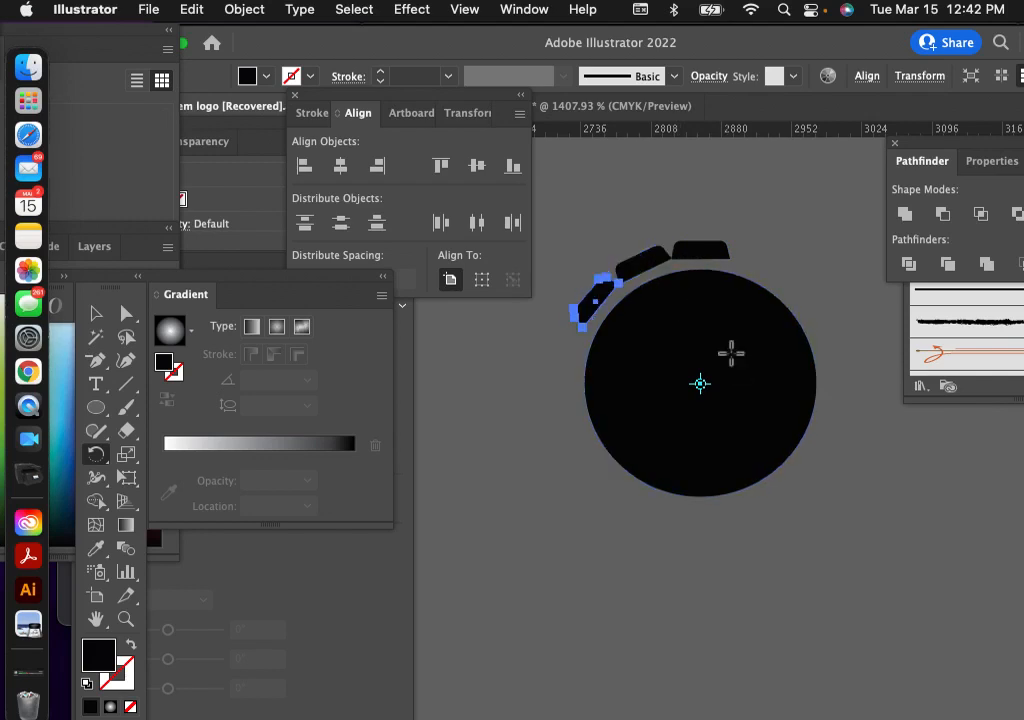
key(super+d)
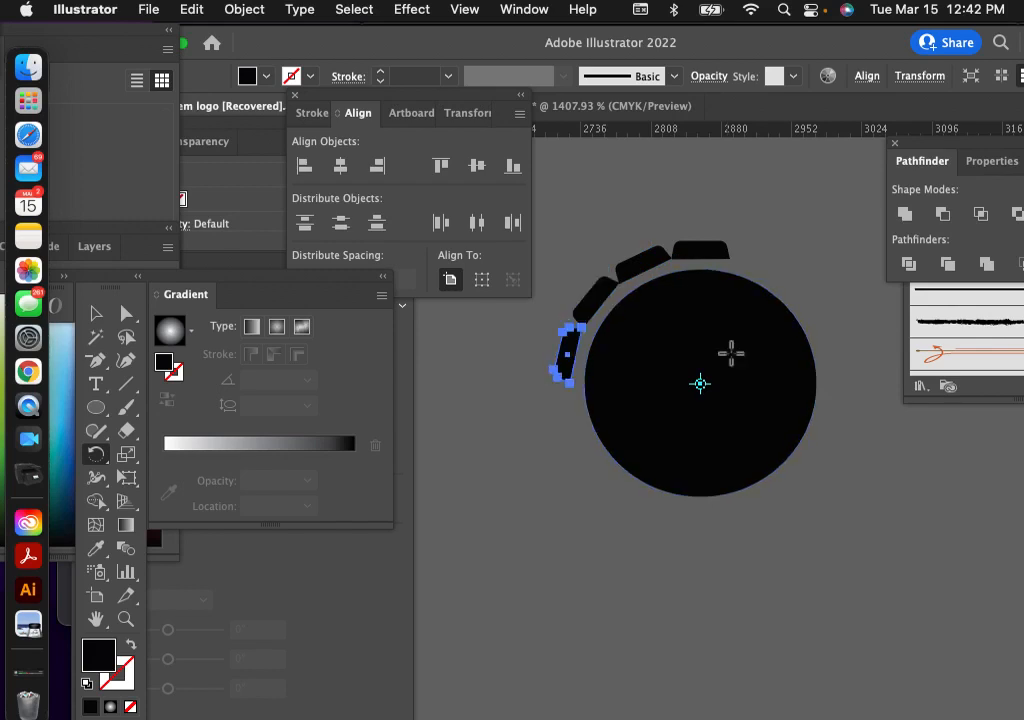
key(super+d)
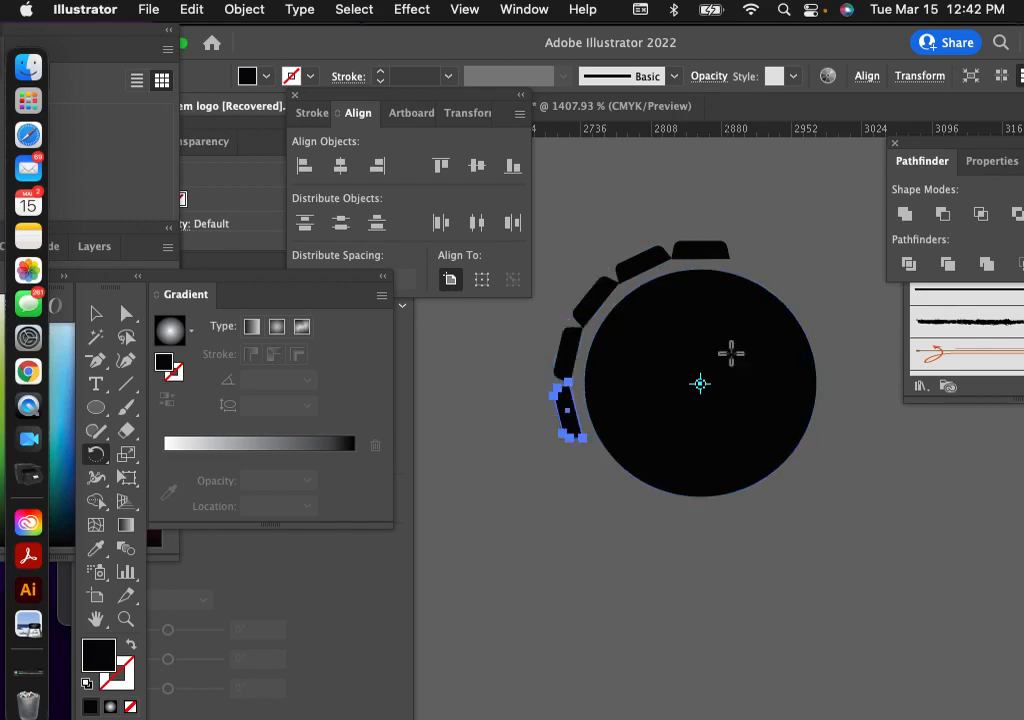
key(super+d)
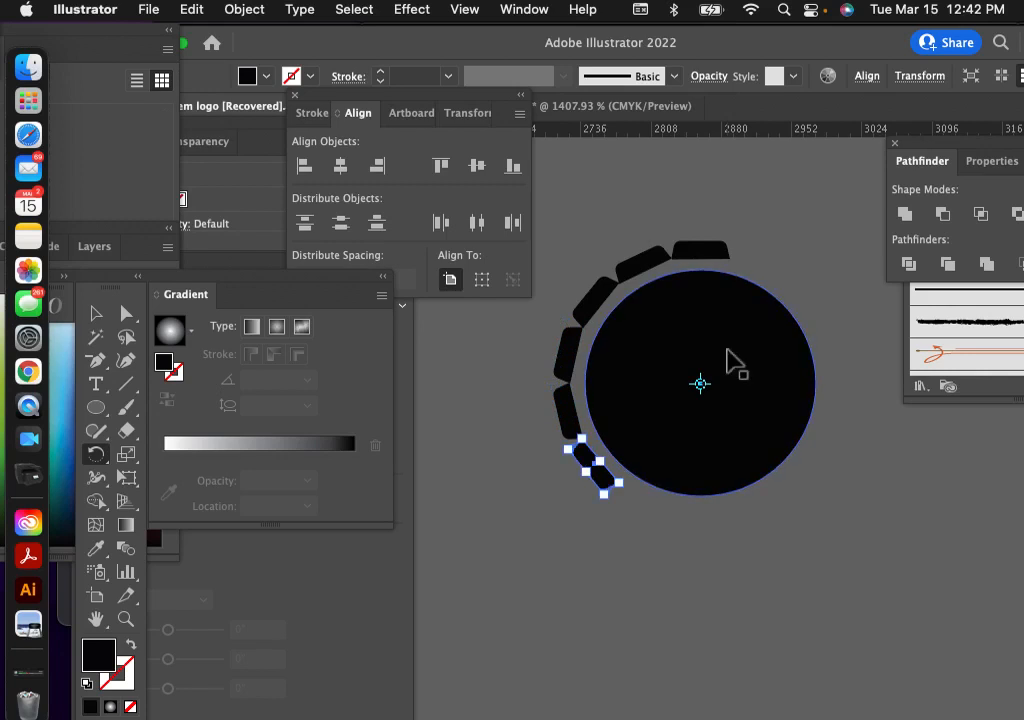
key(super+d)
key(super+d)
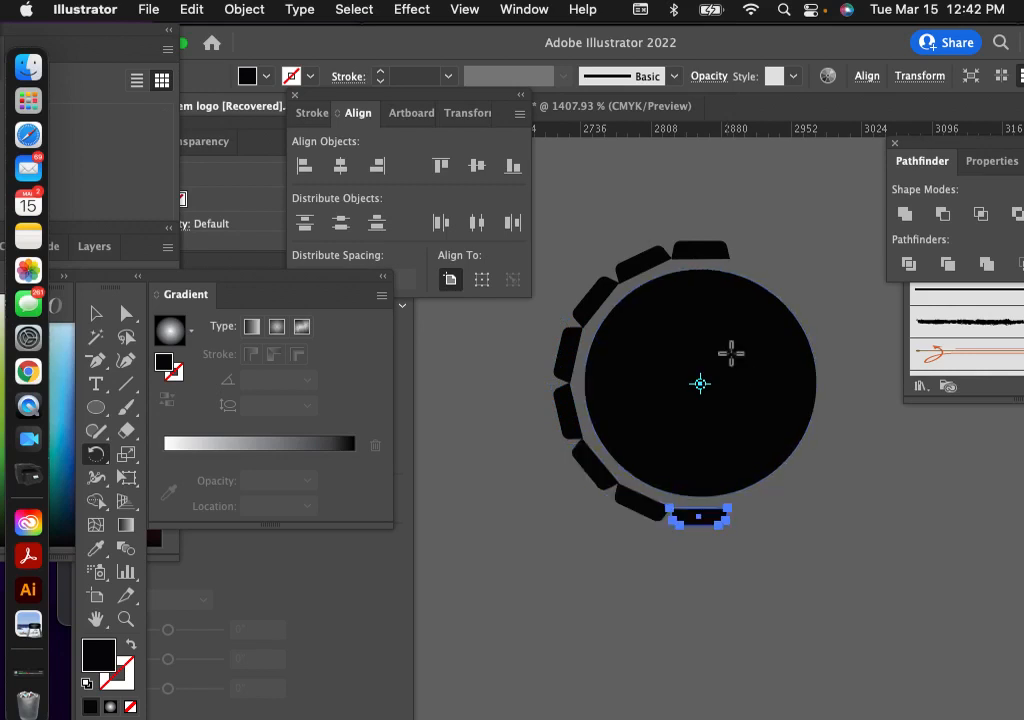
key(super+d)
key(super+d)
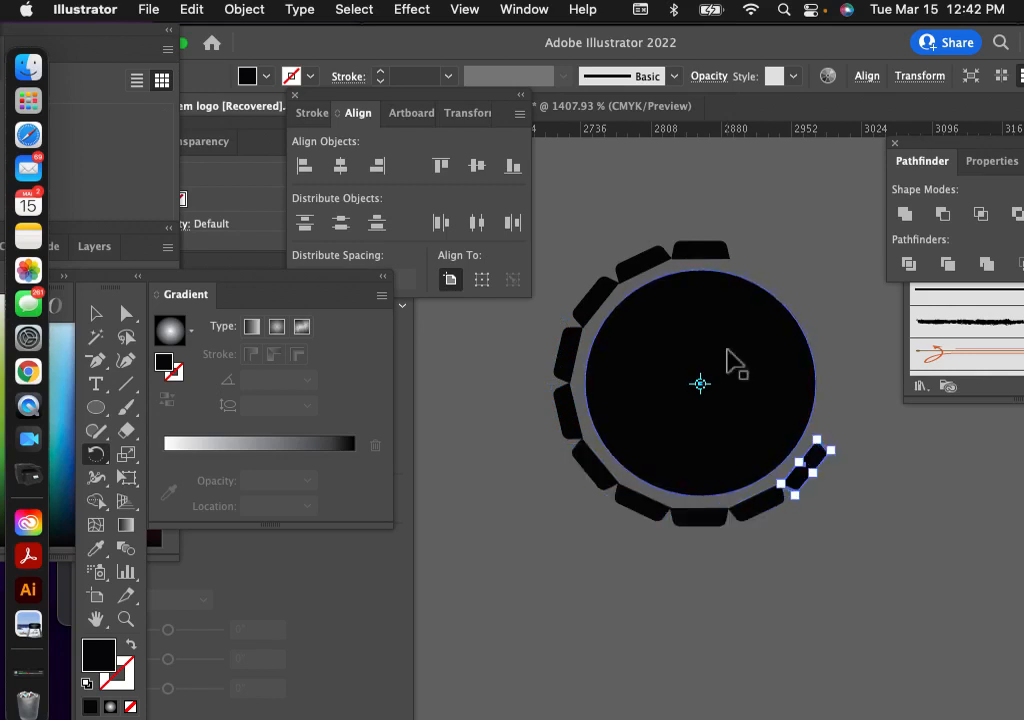
key(super+d)
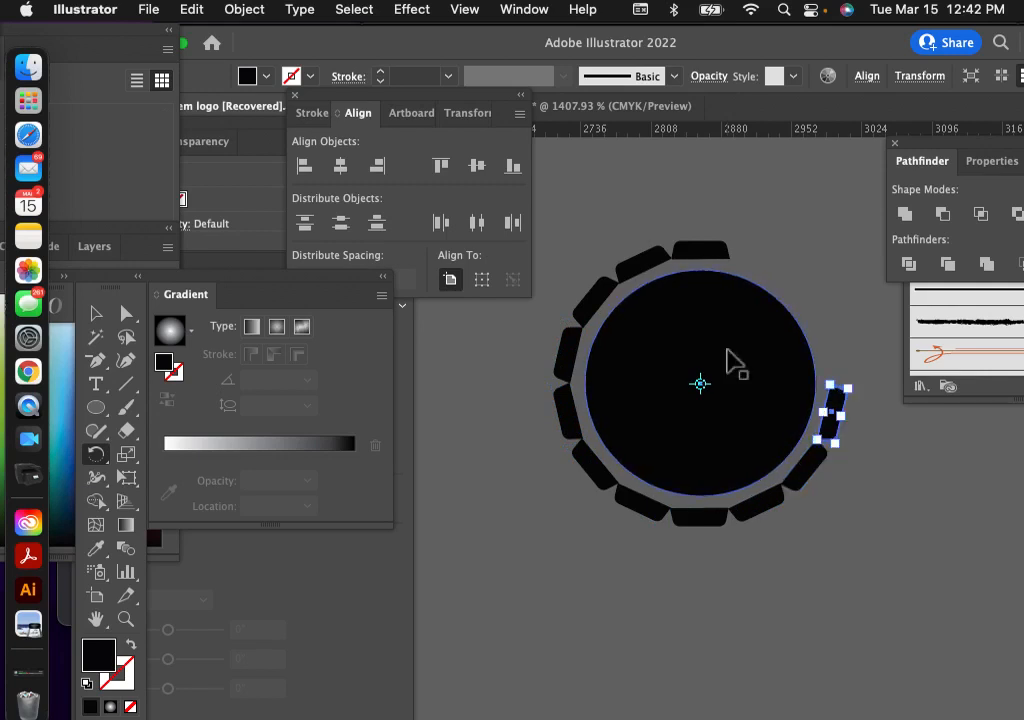
key(super+d)
key(super+d)
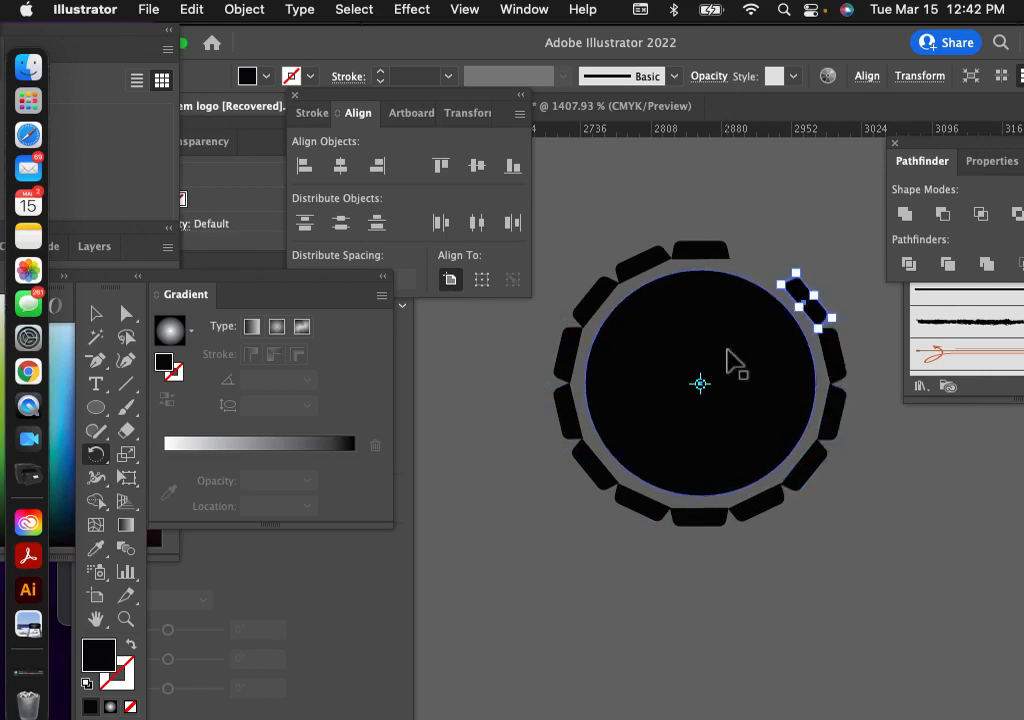
key(super+d)
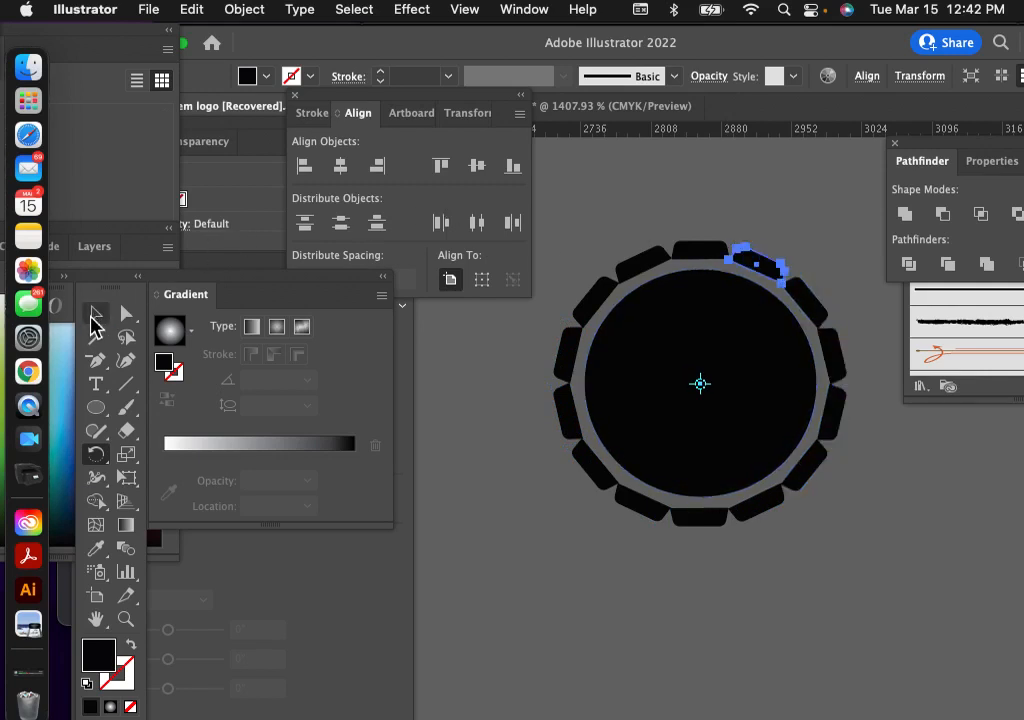
click(96, 313)
click(494, 405)
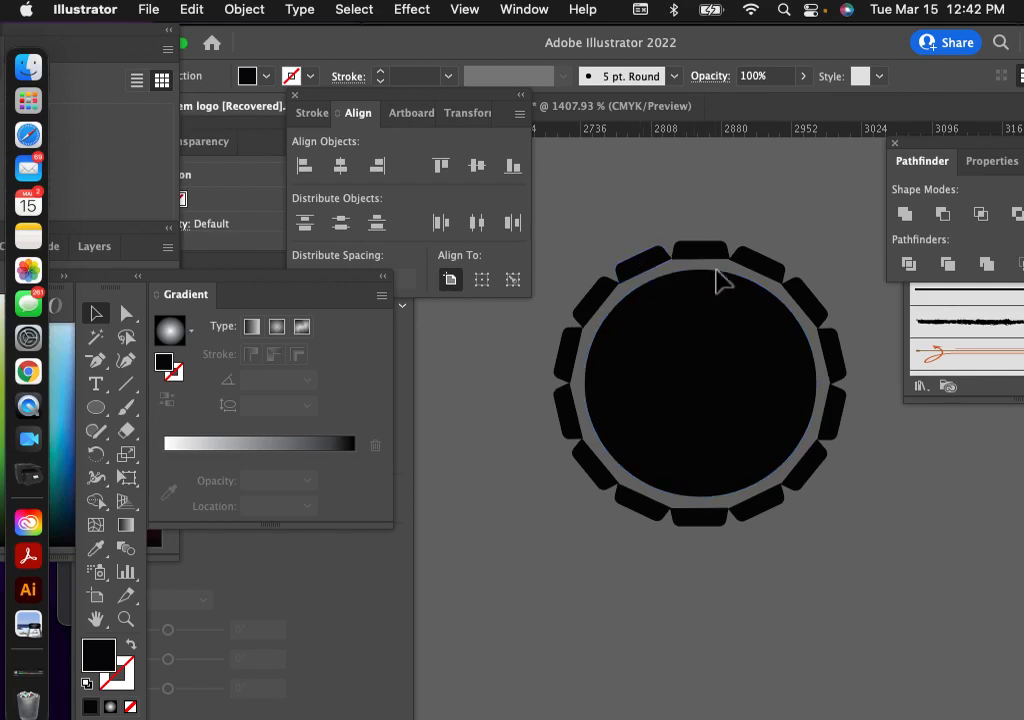
Step: Enlarge the black circle proportionally from its center until it covers the gap and overlaps the tread shapes' inner edges
click(700, 395)
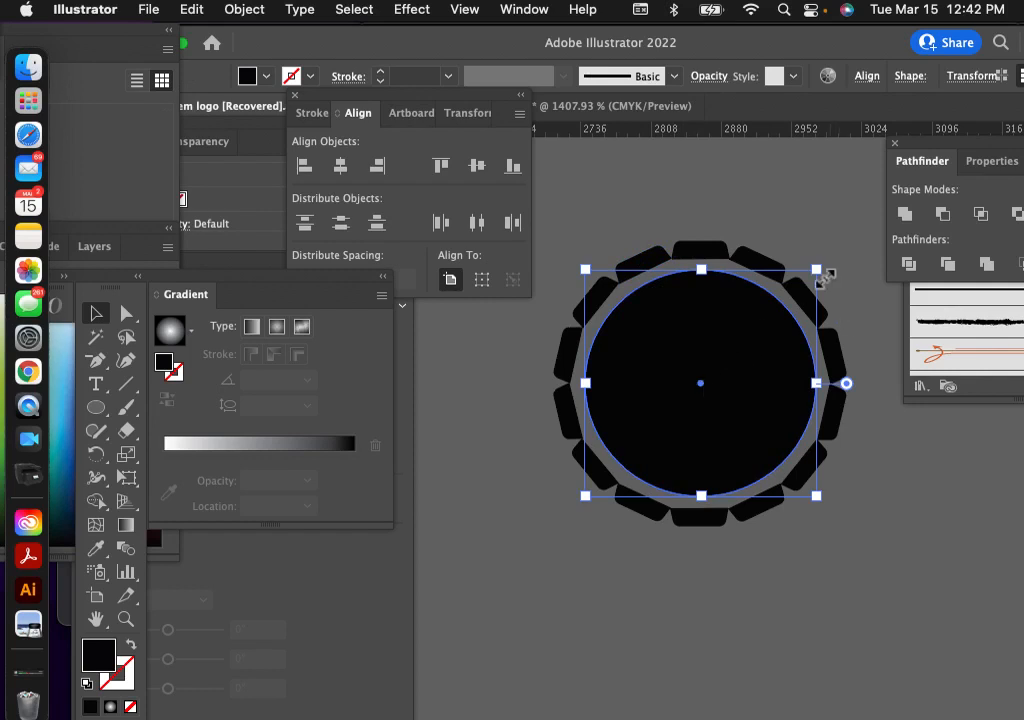
drag(827, 272, 845, 261)
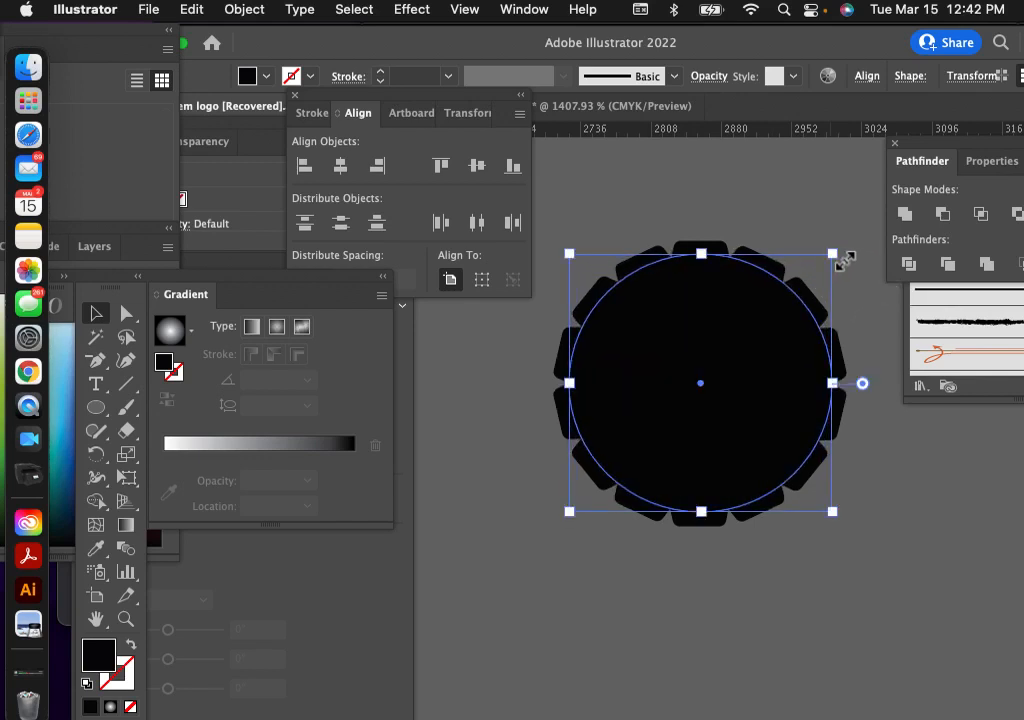
click(792, 232)
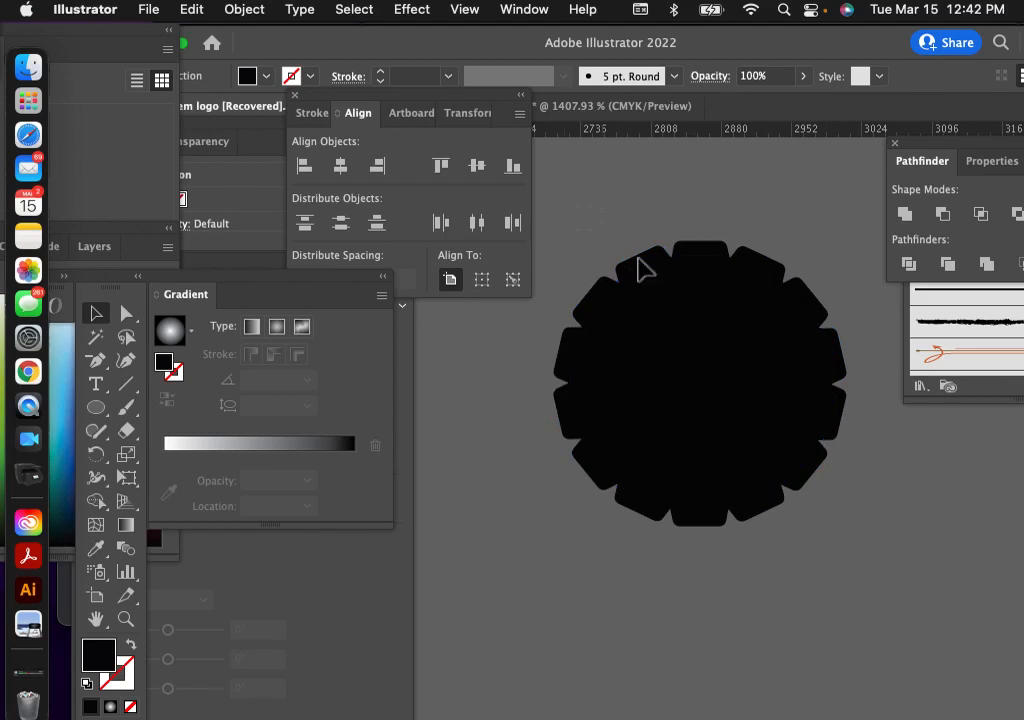
Step: Group the circle with all the tread shapes and move the group slightly downward
key(super+a)
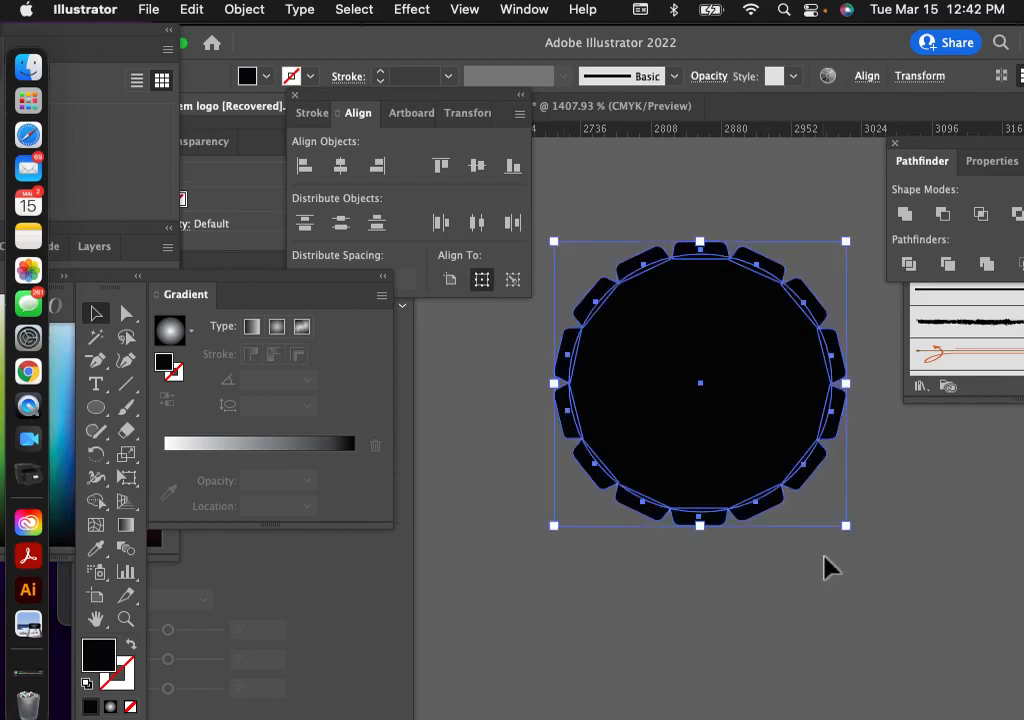
key(super+g)
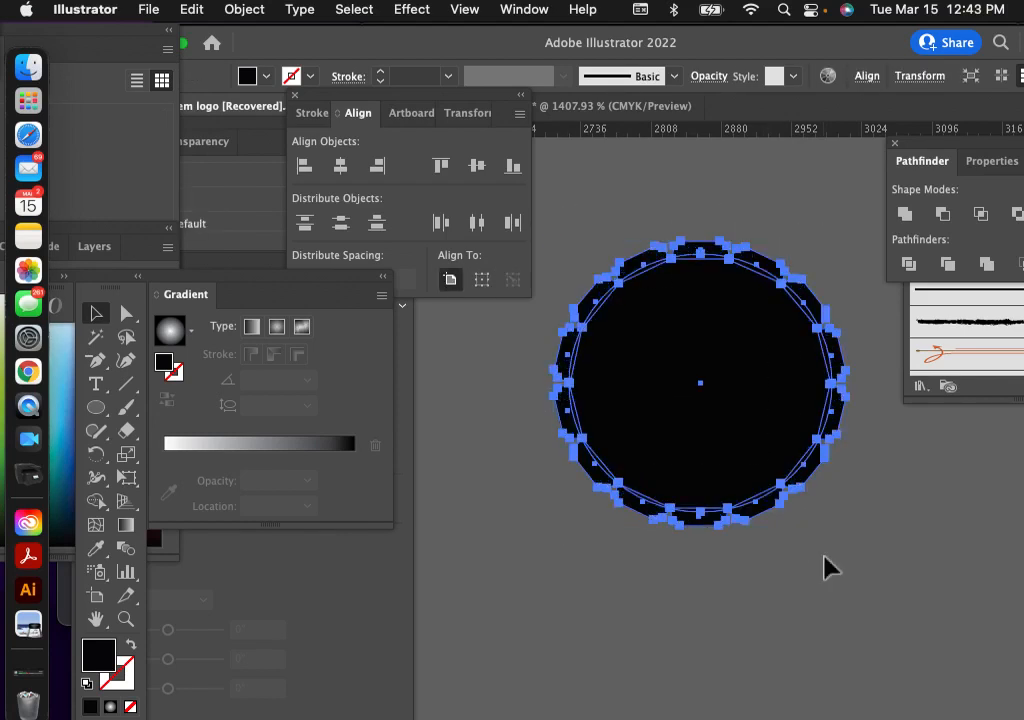
click(889, 545)
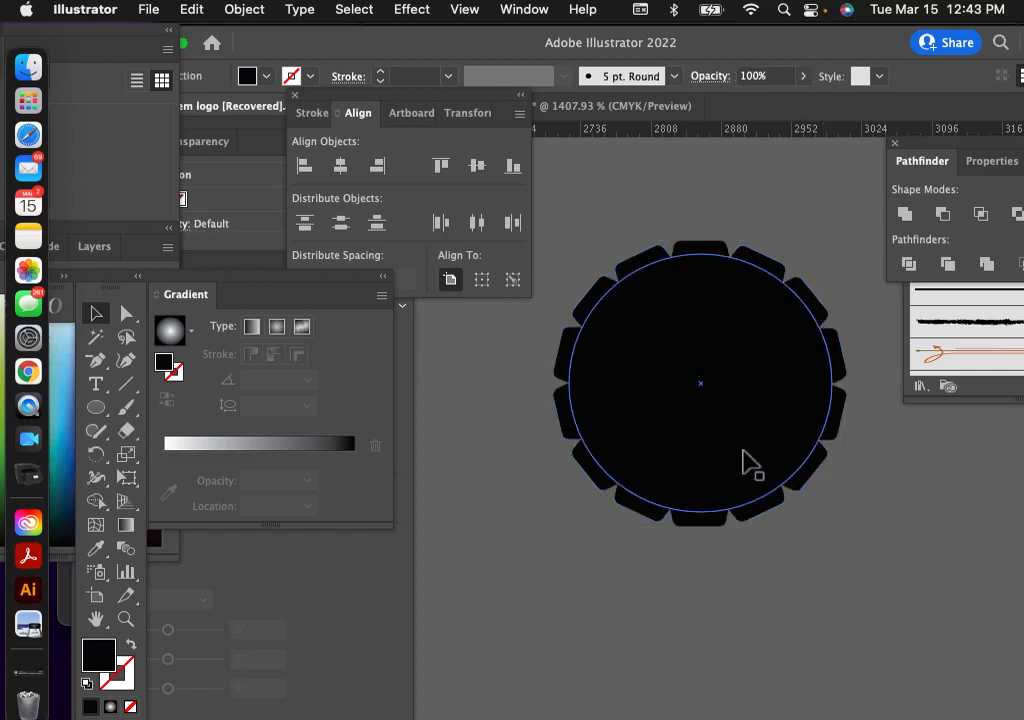
drag(735, 460, 732, 475)
click(905, 512)
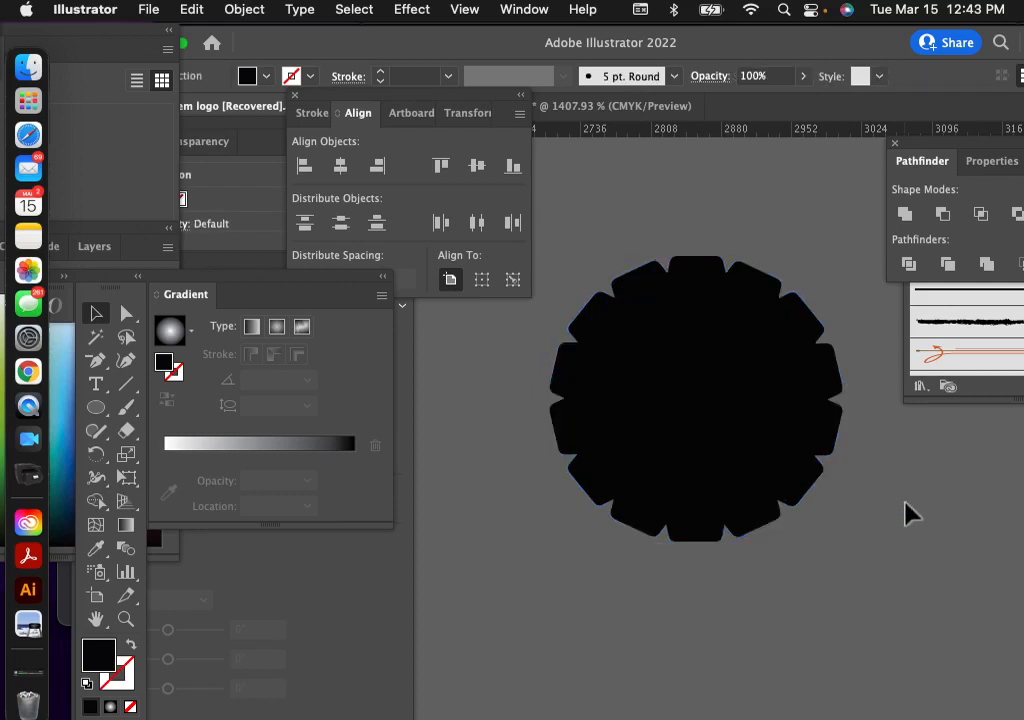
click(735, 420)
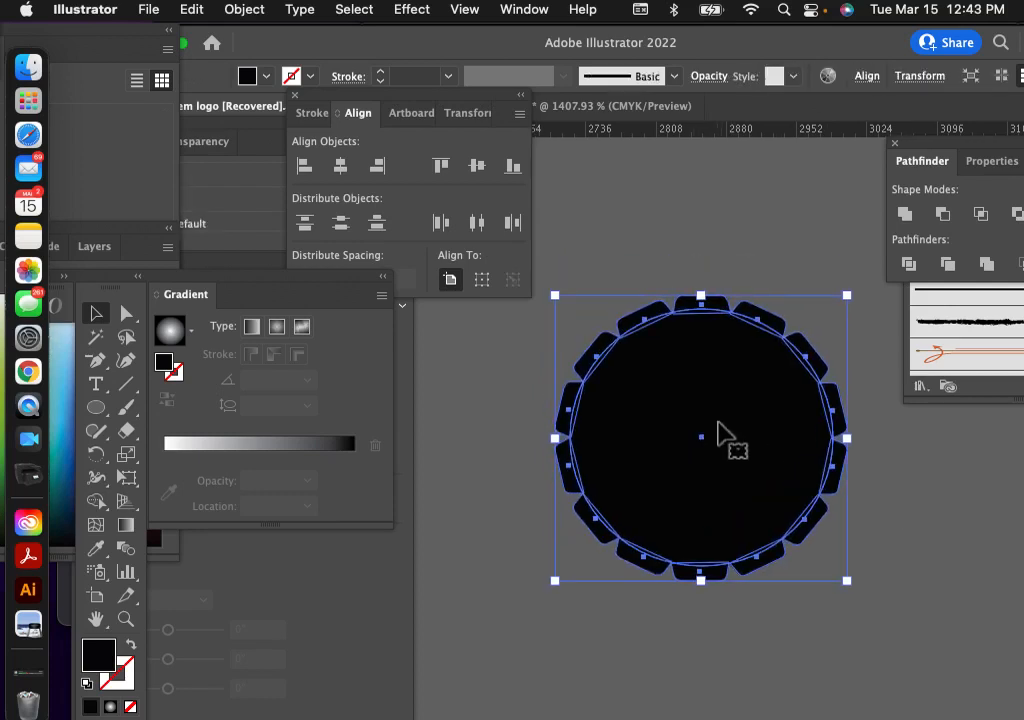
Step: Examine the finished logo's wheel design and spoke shapes for comparison with the new tire shape, leaving the tire group deselected
scroll(718, 430, up, 3)
scroll(718, 430, down, 2)
scroll(718, 430, up, 2)
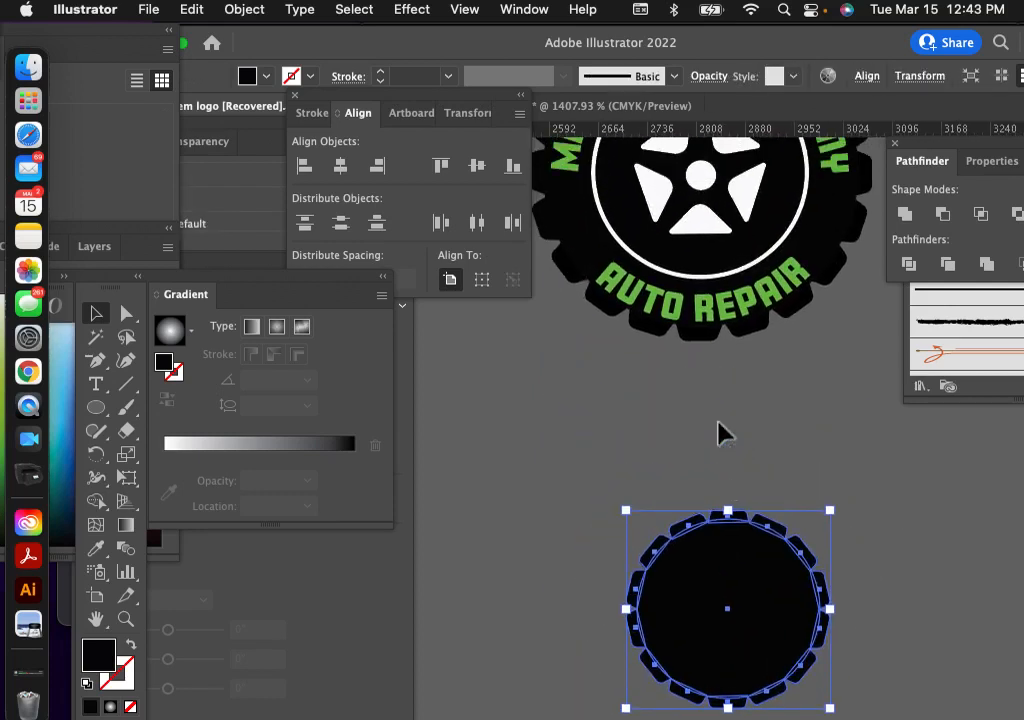
scroll(718, 430, up, 2)
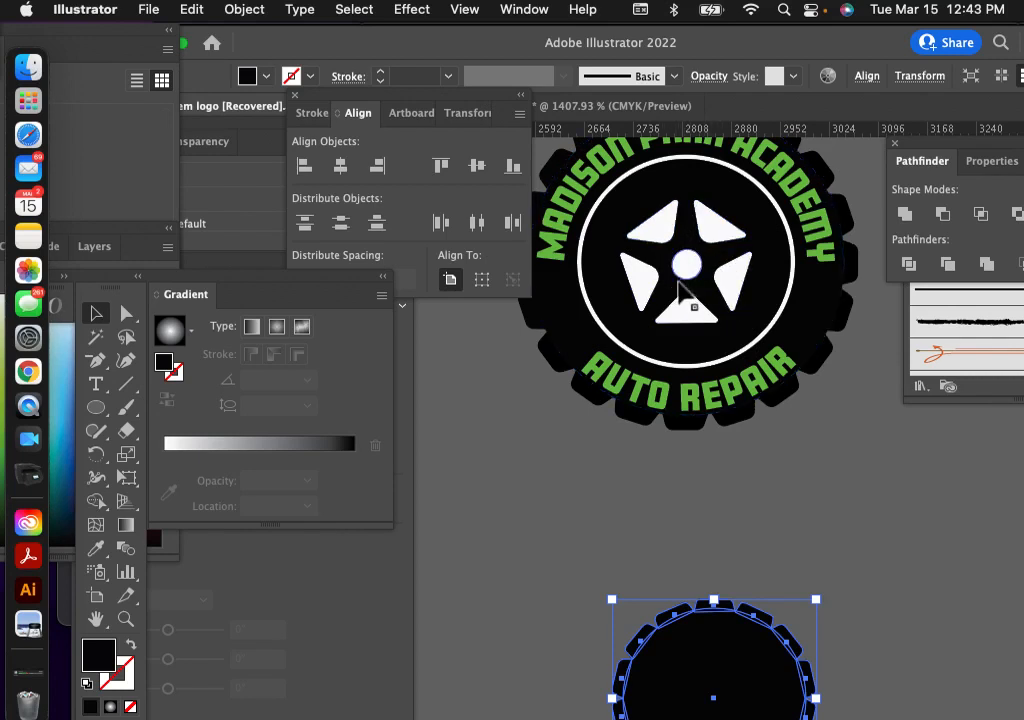
scroll(680, 288, down, 5)
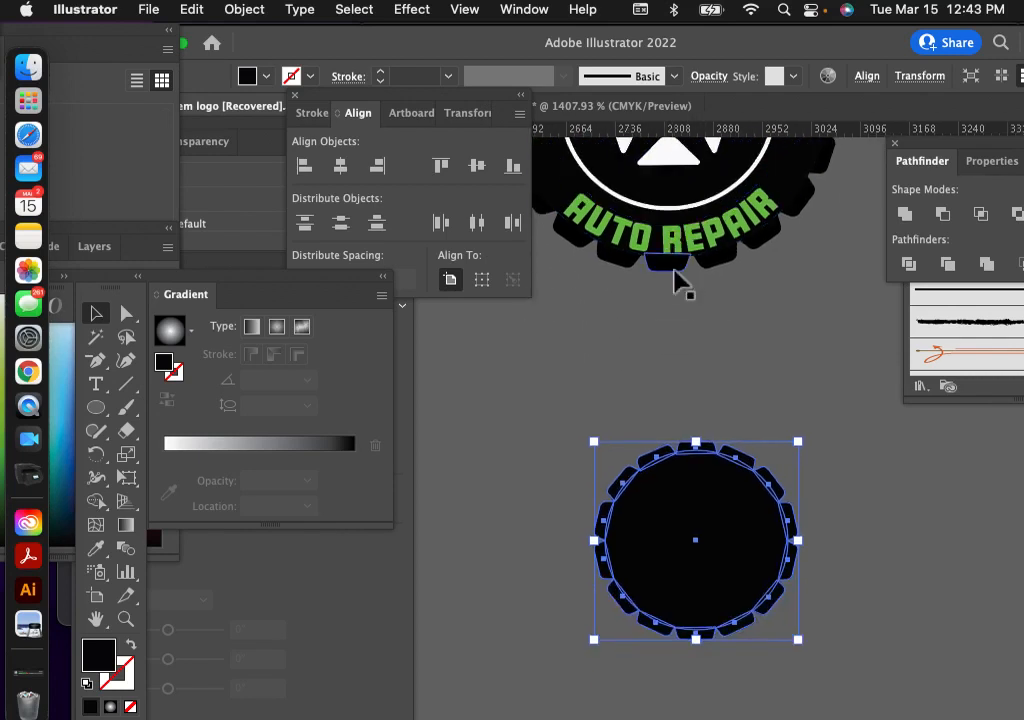
click(797, 379)
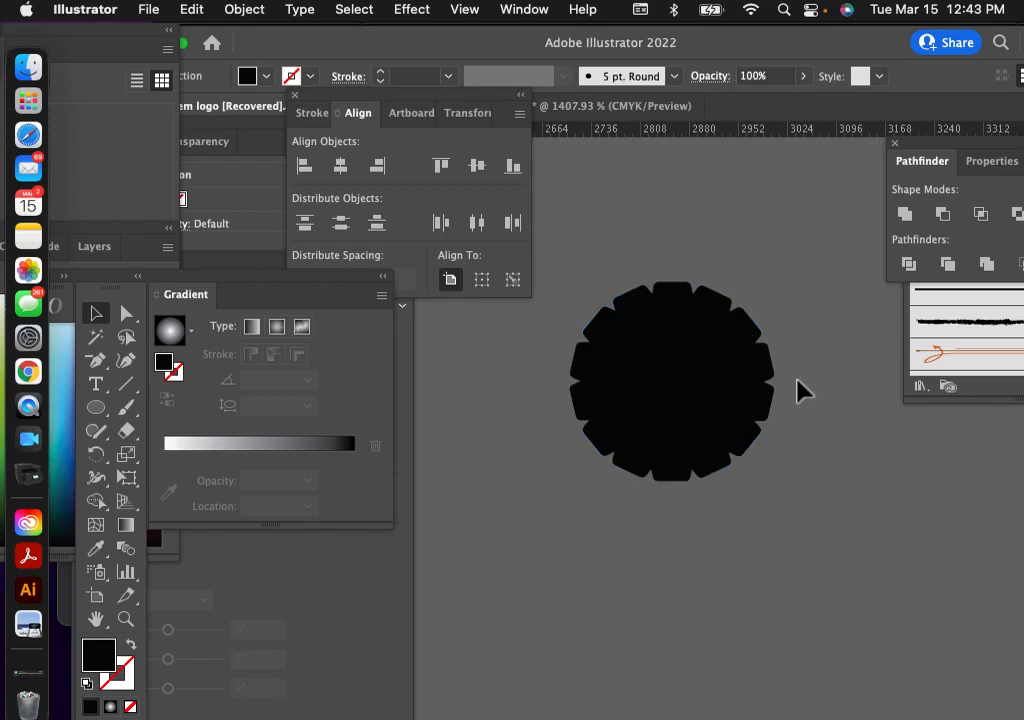
scroll(797, 360, up, 3)
scroll(797, 360, left, 2)
scroll(797, 360, down, 2)
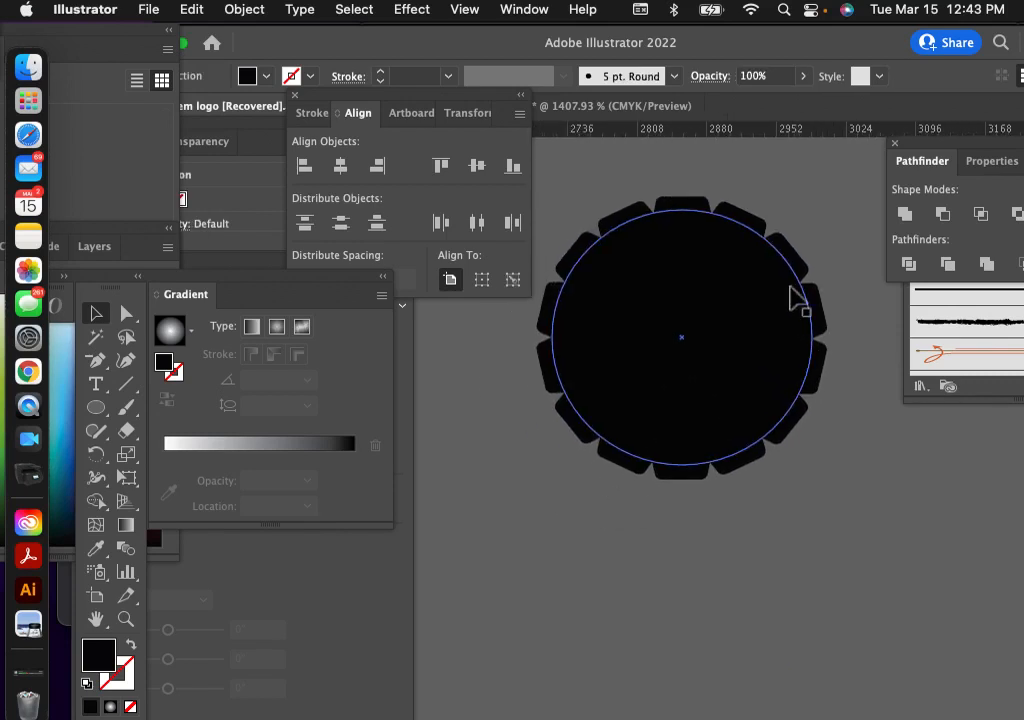
scroll(807, 360, down, 2)
scroll(801, 357, down, 1)
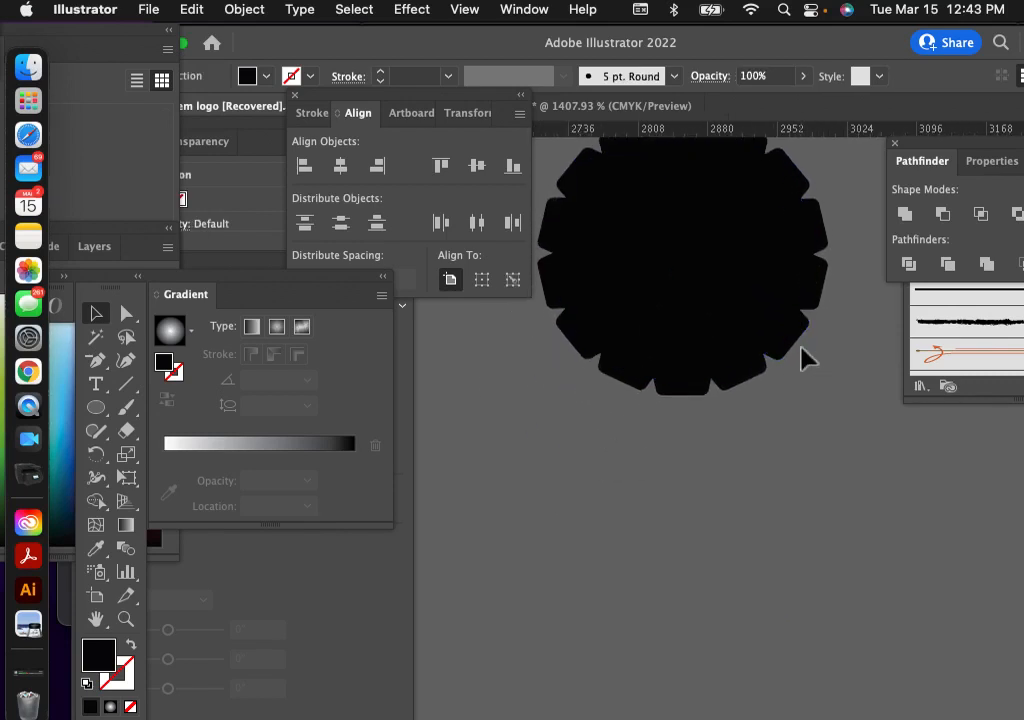
scroll(801, 357, up, 1)
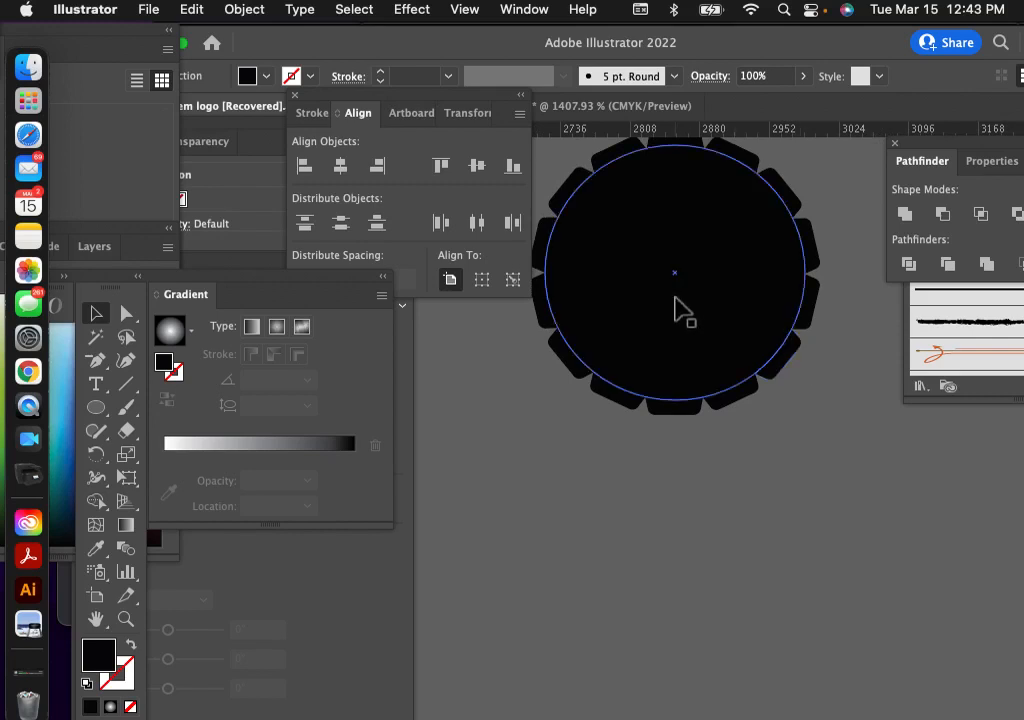
Step: Draw a small black square in the empty area below the tire shape and deselect it
click(104, 418)
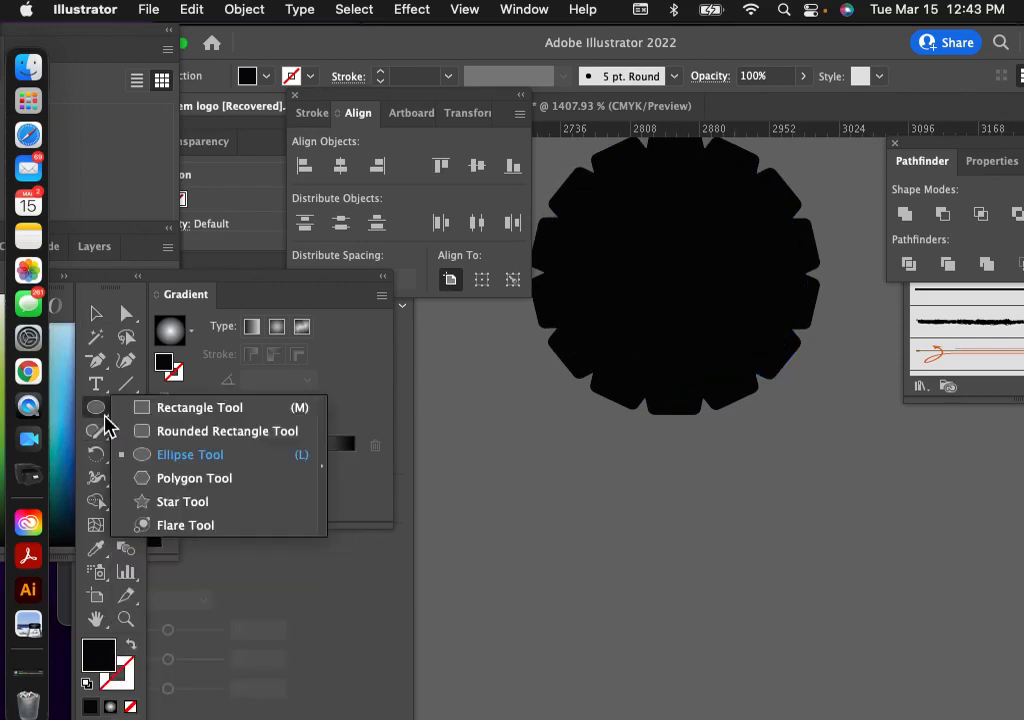
click(152, 409)
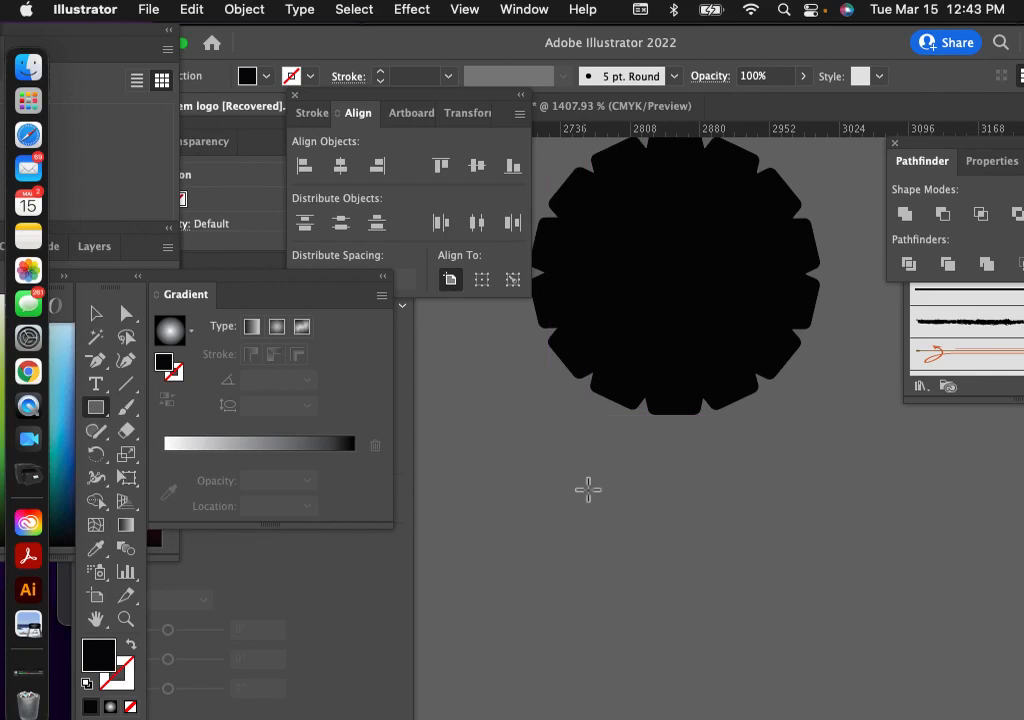
drag(588, 489, 641, 541)
click(95, 313)
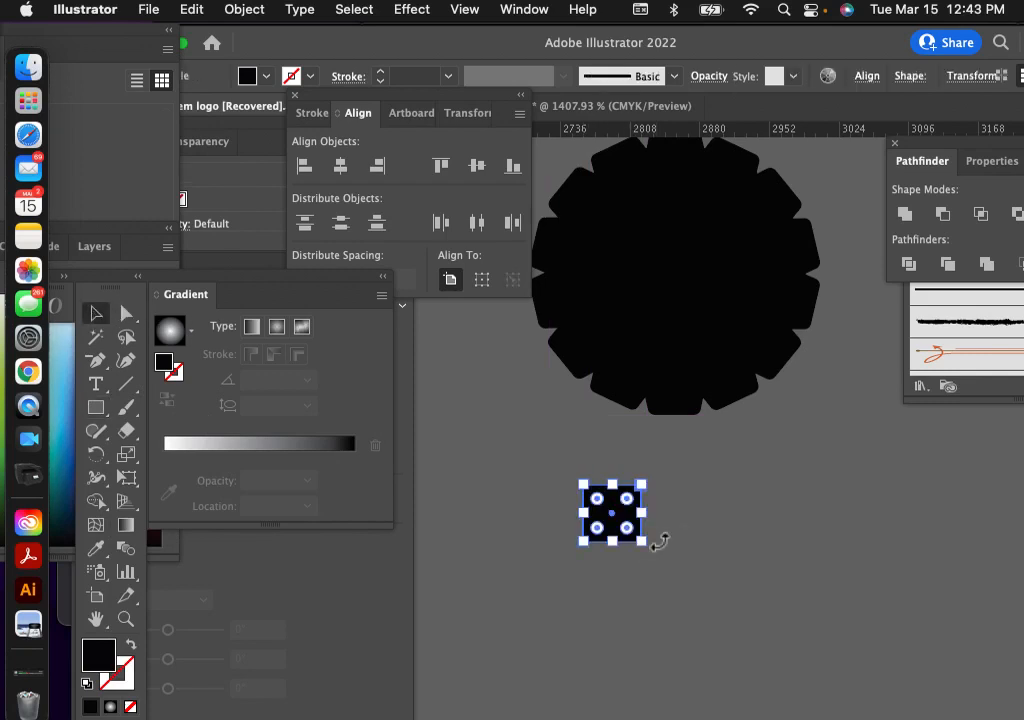
click(538, 424)
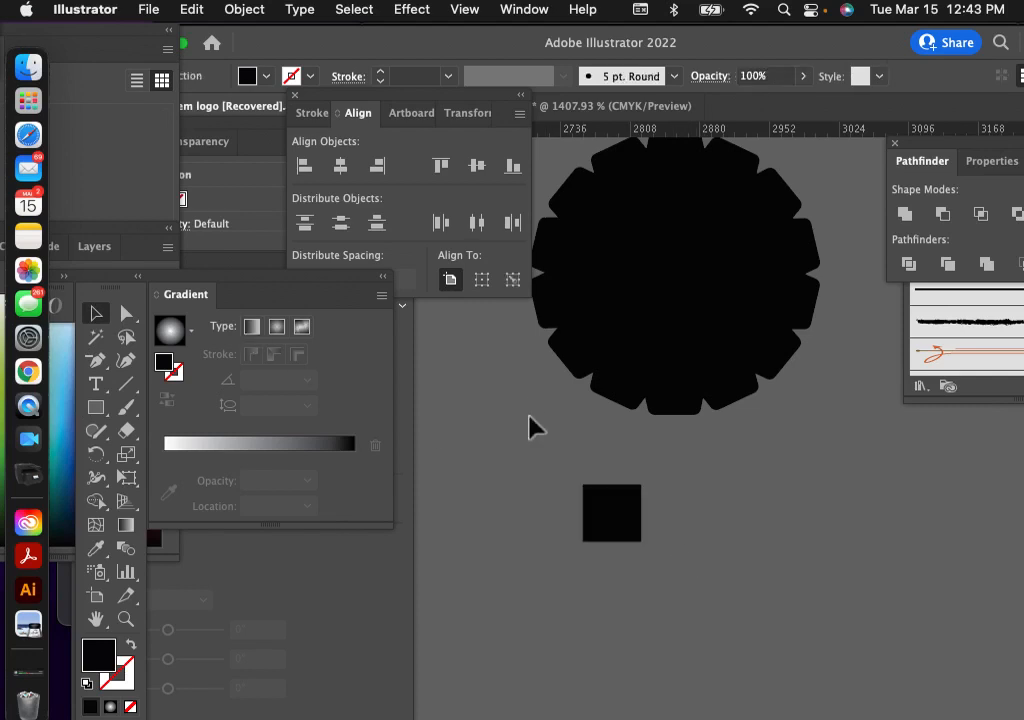
Step: Fill the small square with white (ffffff) and move it up beside the tire's lower-left edge
click(615, 514)
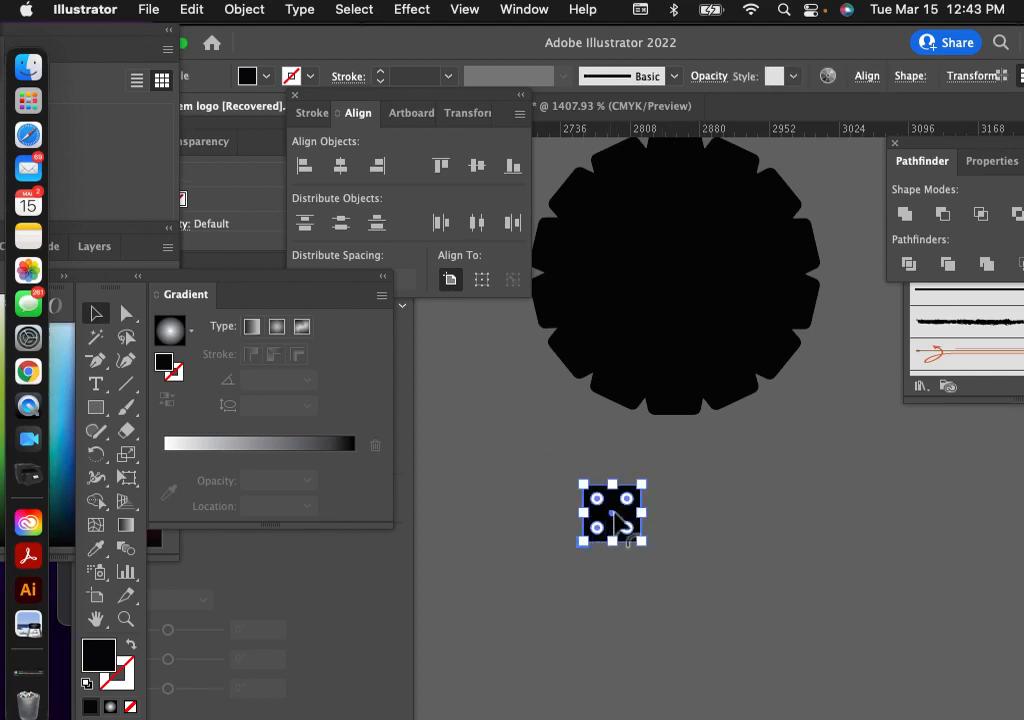
double_click(98, 656)
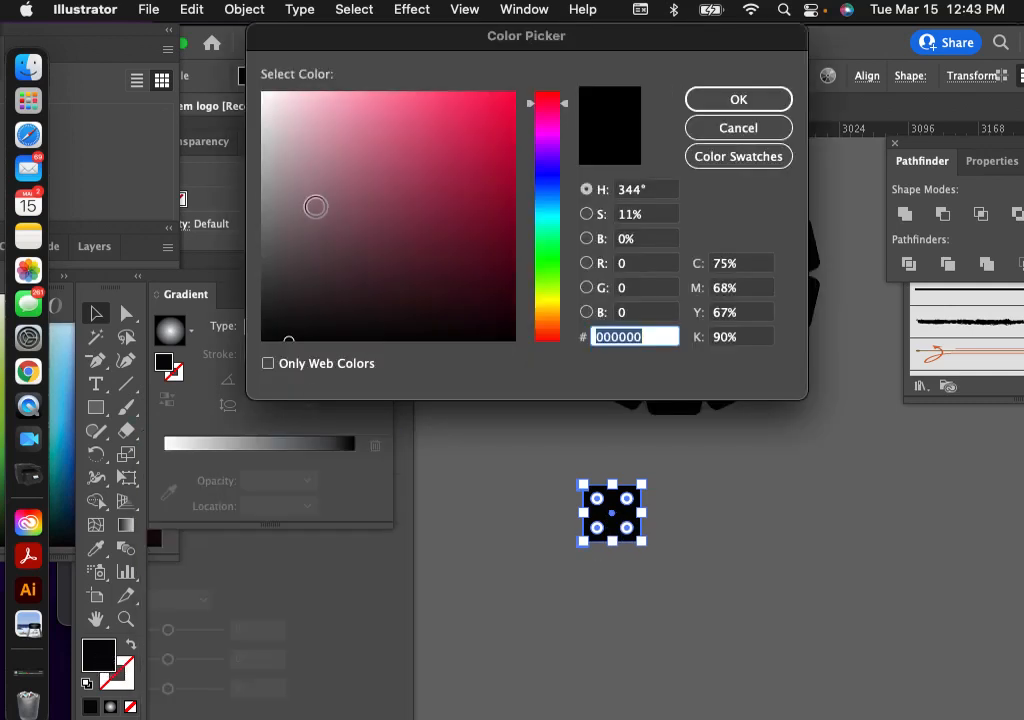
drag(293, 338, 250, 88)
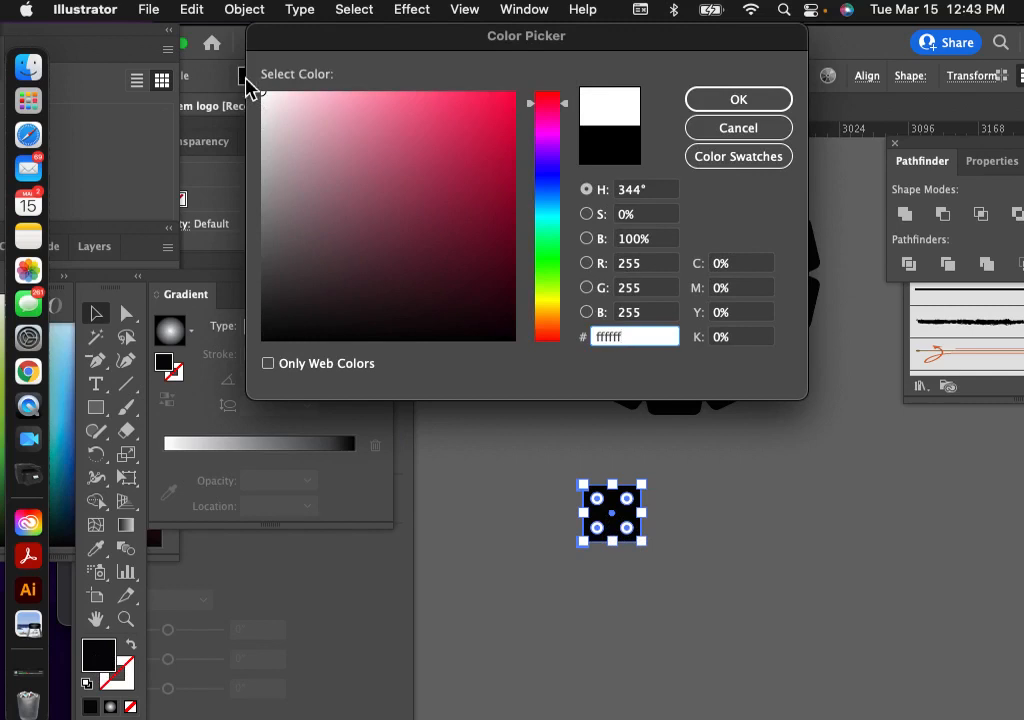
click(724, 104)
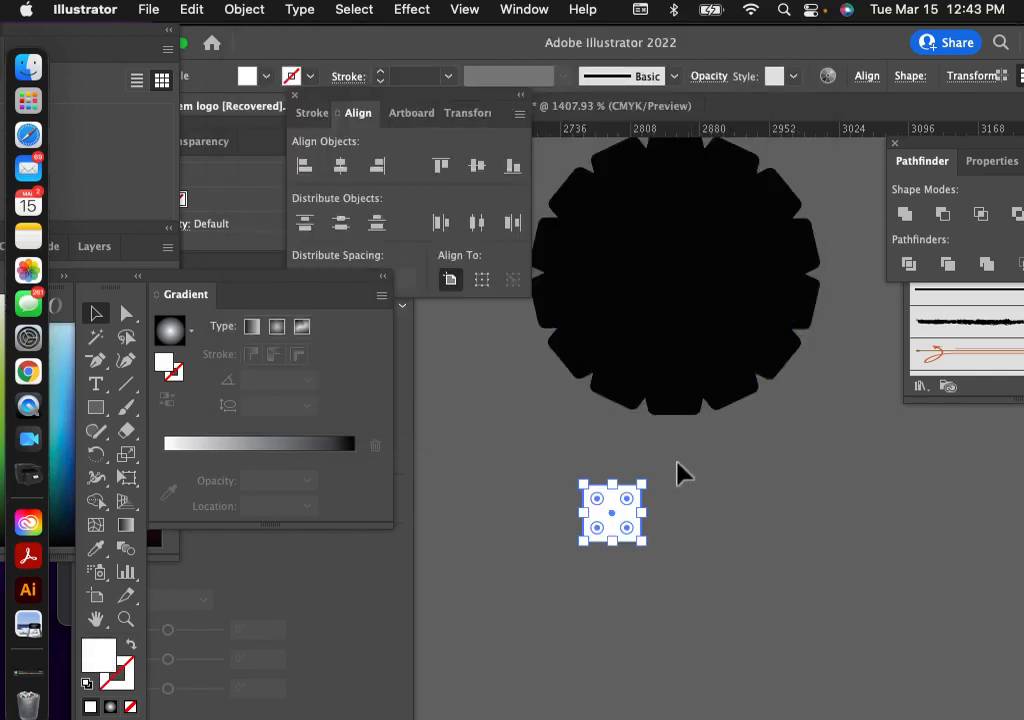
drag(619, 523, 545, 462)
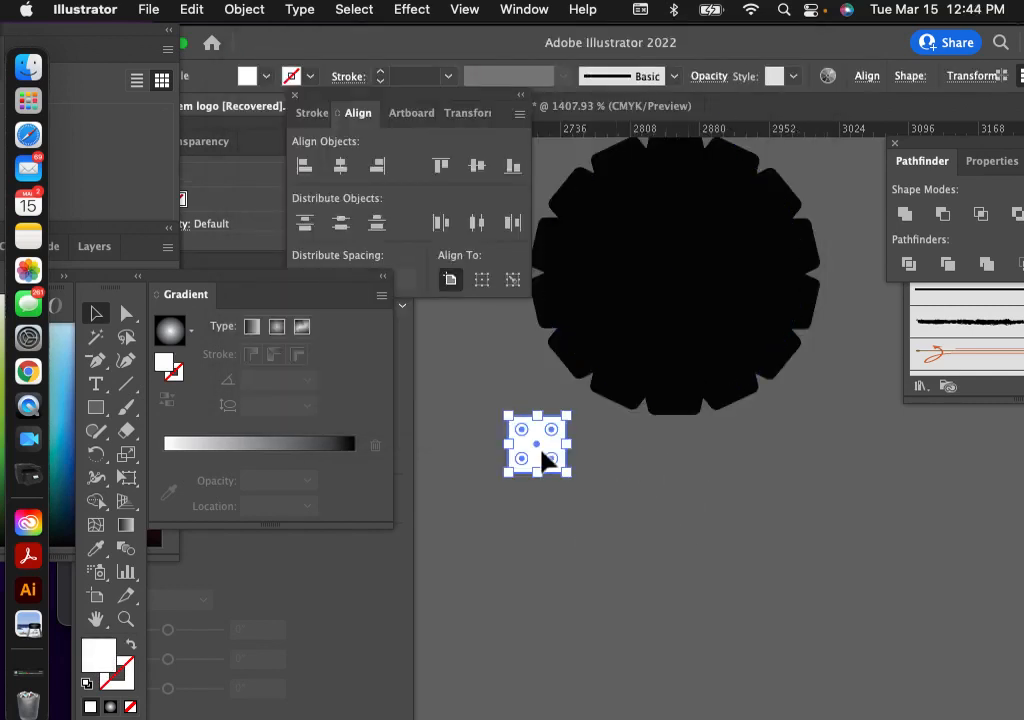
Step: Delete the white square's bottom-right anchor point to turn it into a right triangle
click(108, 377)
click(155, 362)
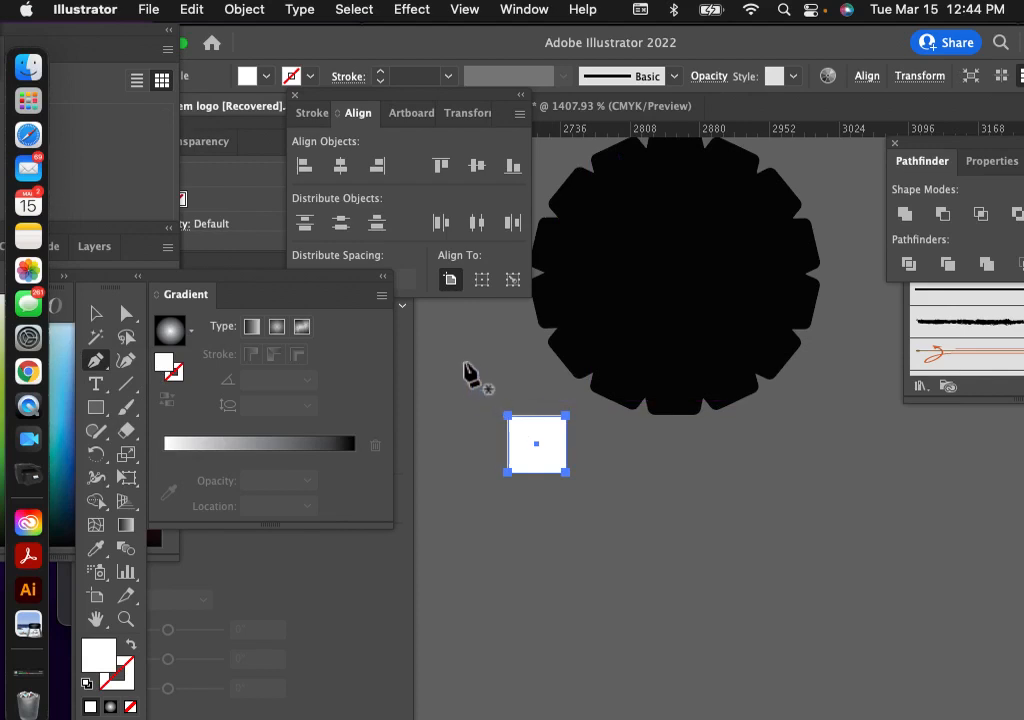
key(minus)
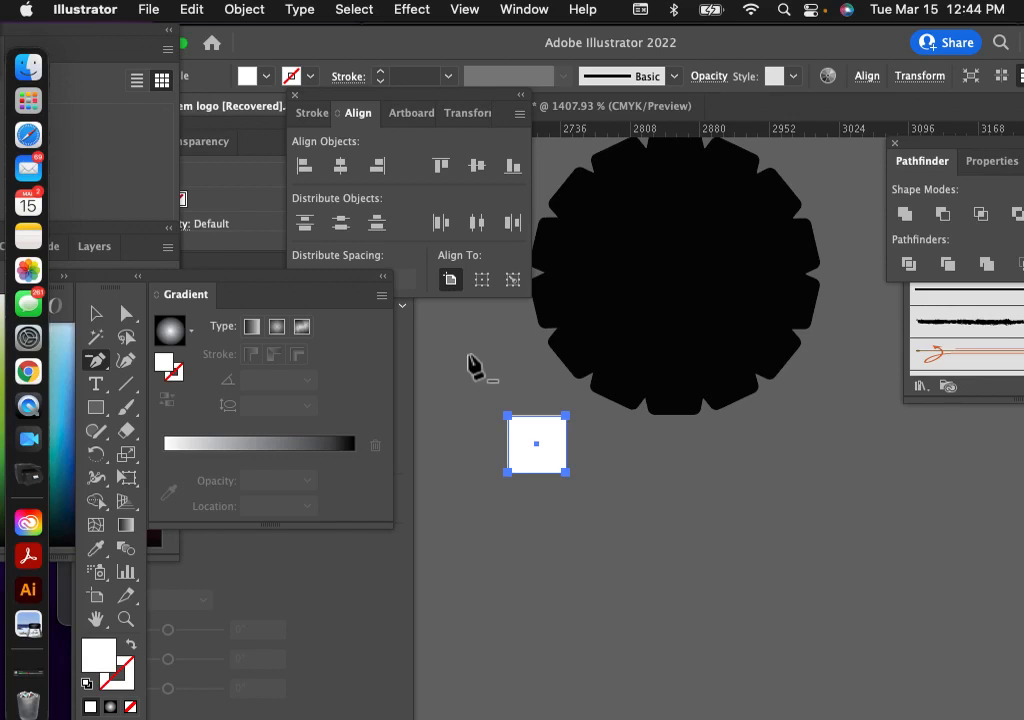
click(566, 472)
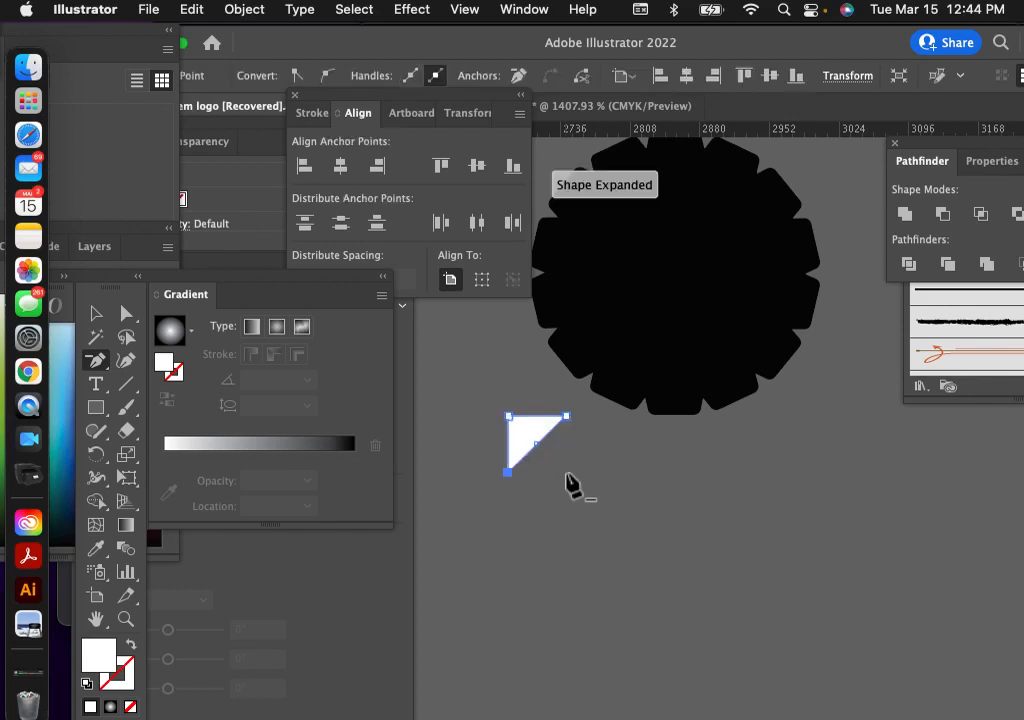
Step: Rotate the white triangle so its long edge lies horizontally on top and its right-angle corner points down, and deselect it
click(96, 316)
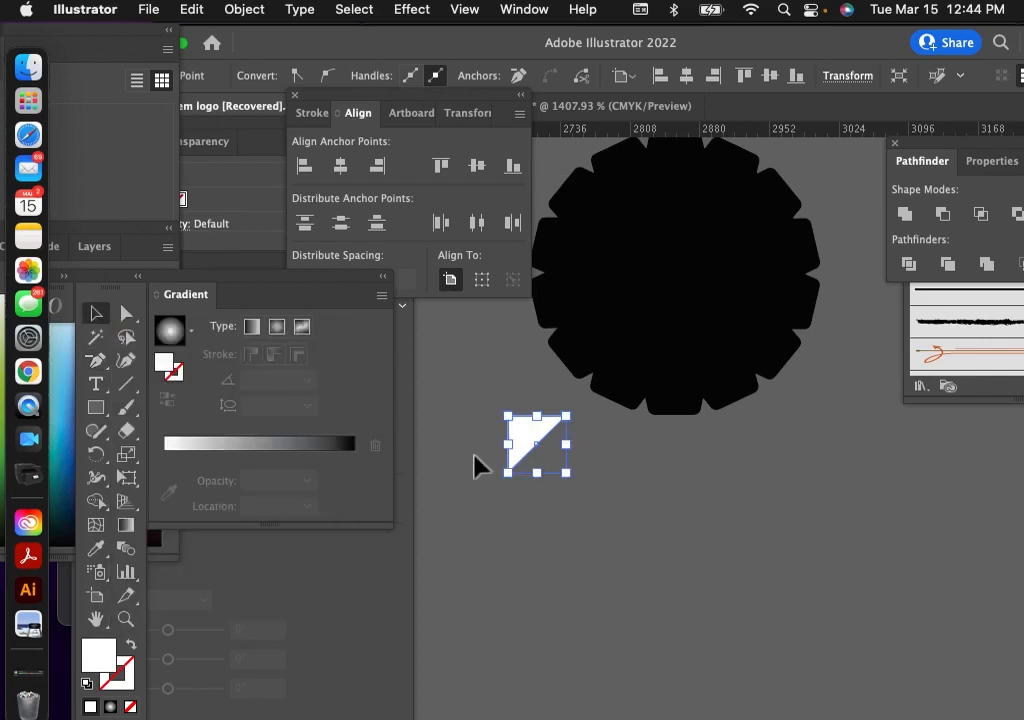
drag(581, 486, 532, 428)
click(590, 508)
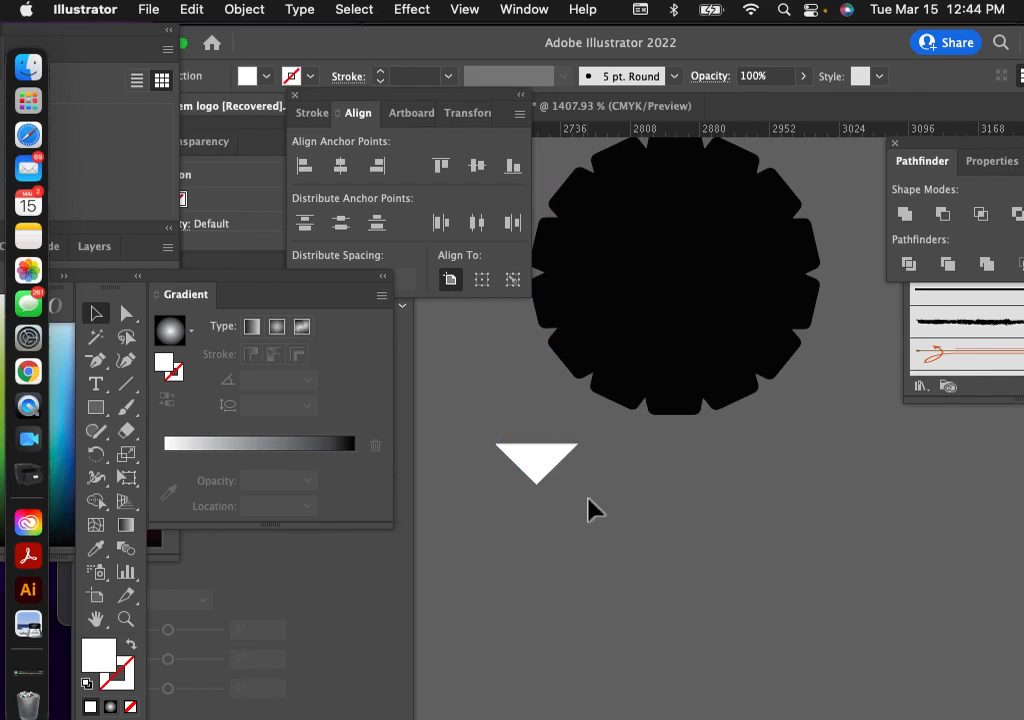
Step: Round only the triangle's bottom corner to a radius of about 16 pt and deselect the shape
click(532, 474)
scroll(533, 488, up, 3)
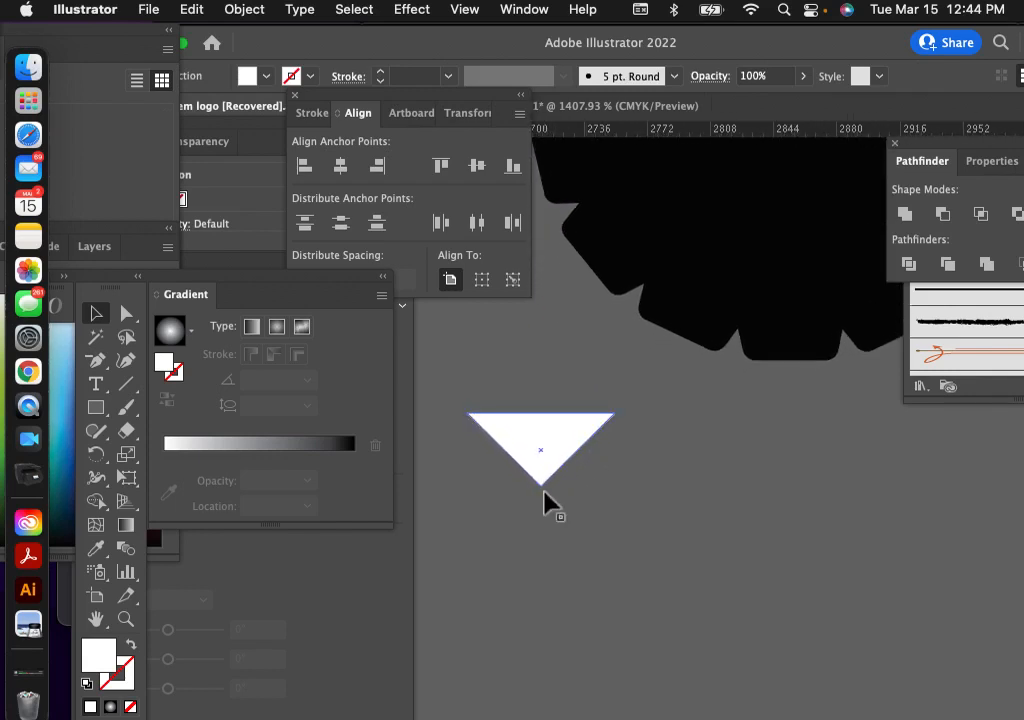
click(660, 405)
click(550, 462)
click(551, 517)
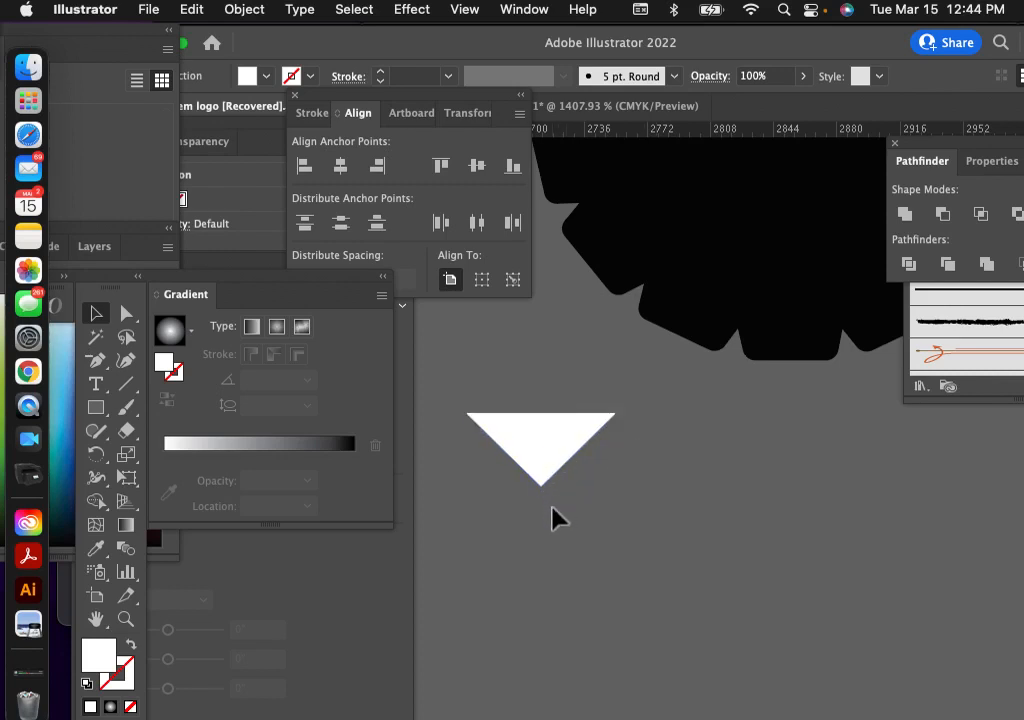
click(126, 314)
click(490, 425)
click(620, 556)
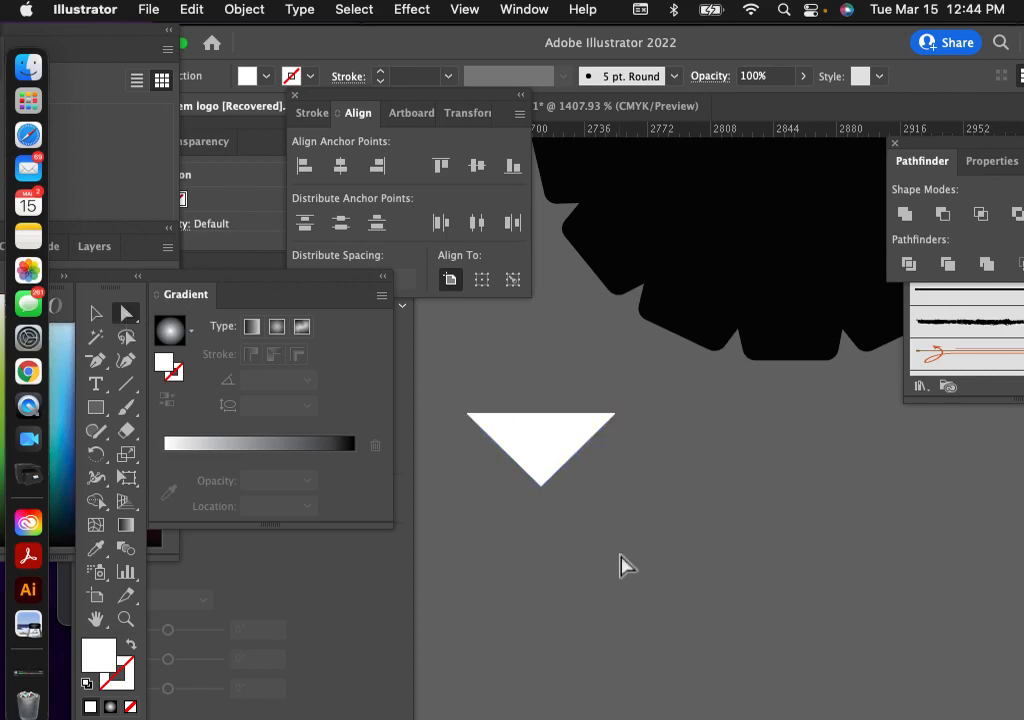
click(541, 487)
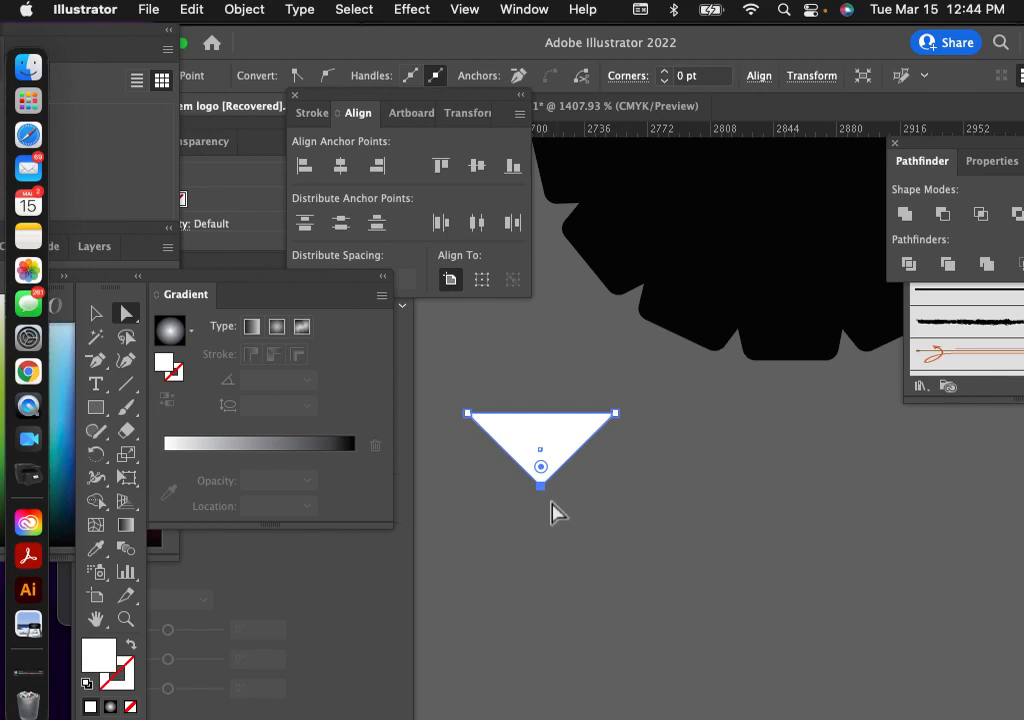
drag(542, 470, 540, 455)
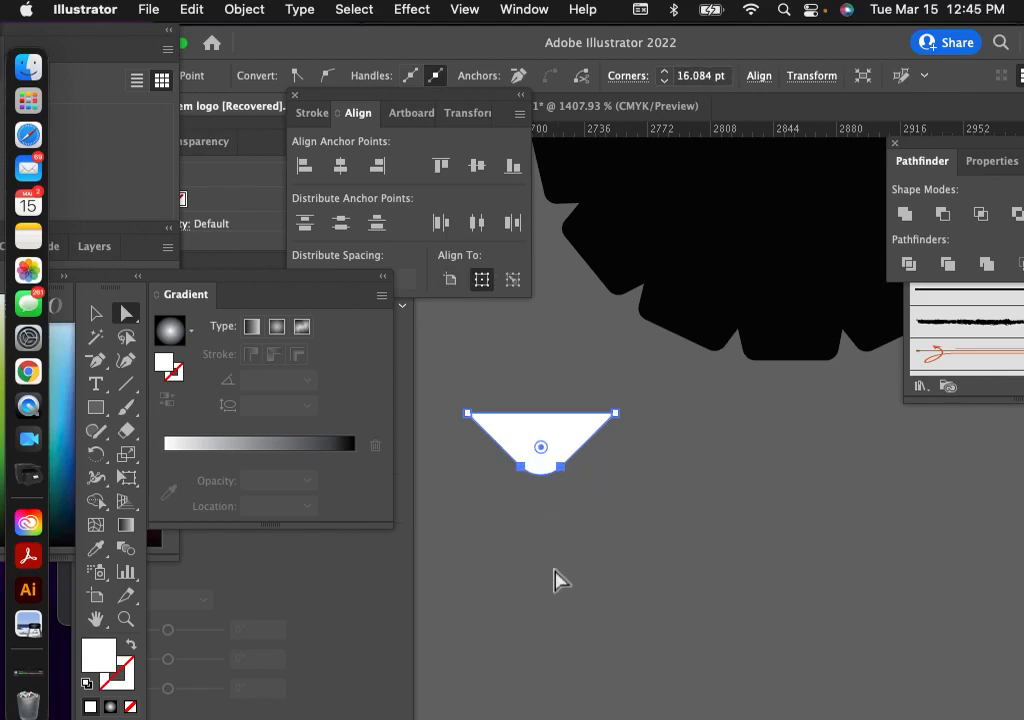
click(96, 315)
click(483, 509)
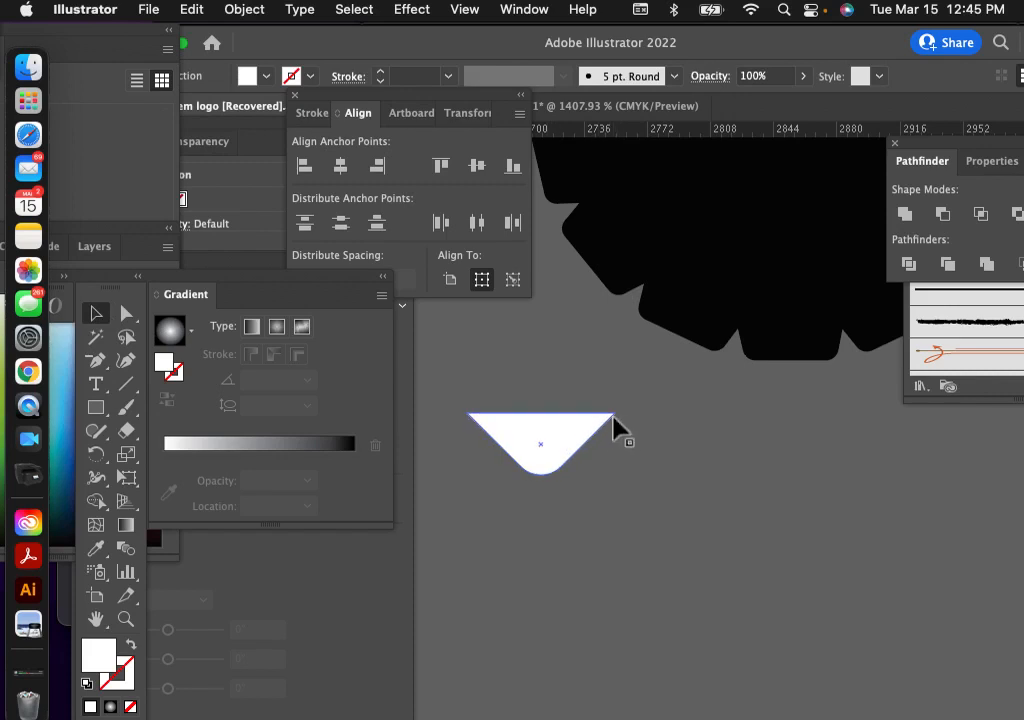
Step: Round the triangle's two upper corners together to a radius of about 4 pt and deselect the shape
click(126, 314)
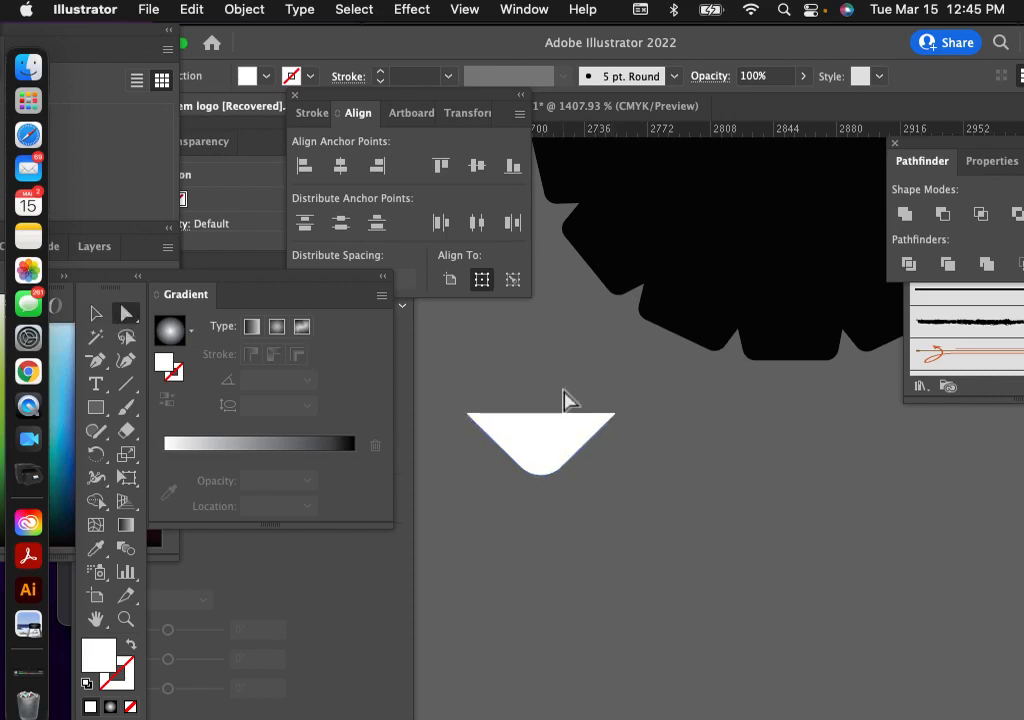
click(615, 414)
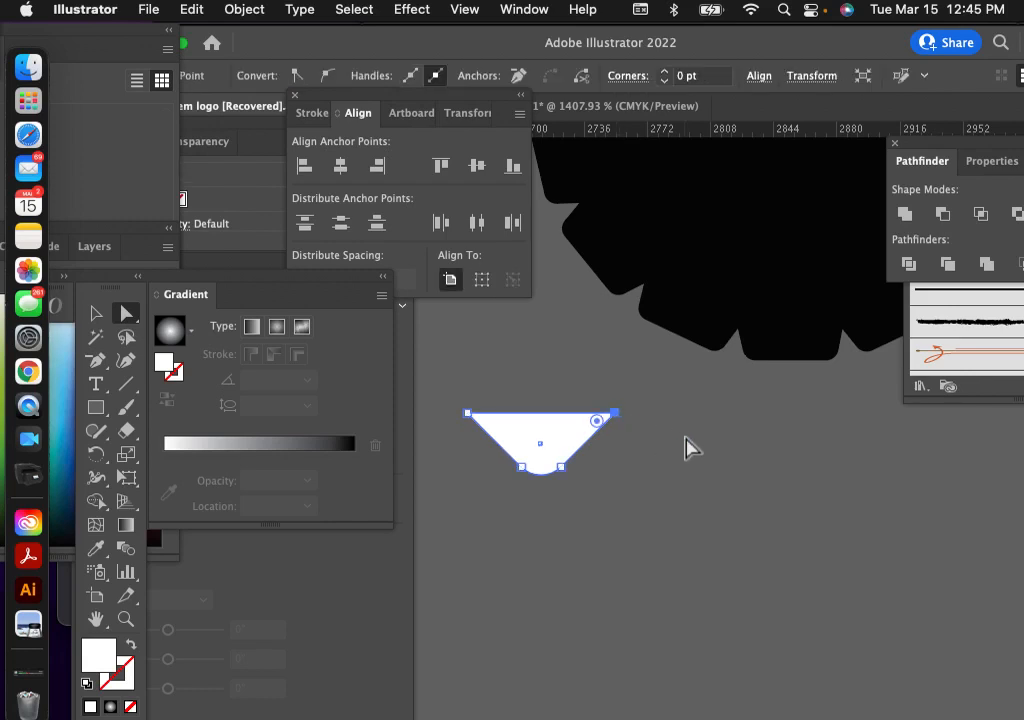
shift+click(466, 413)
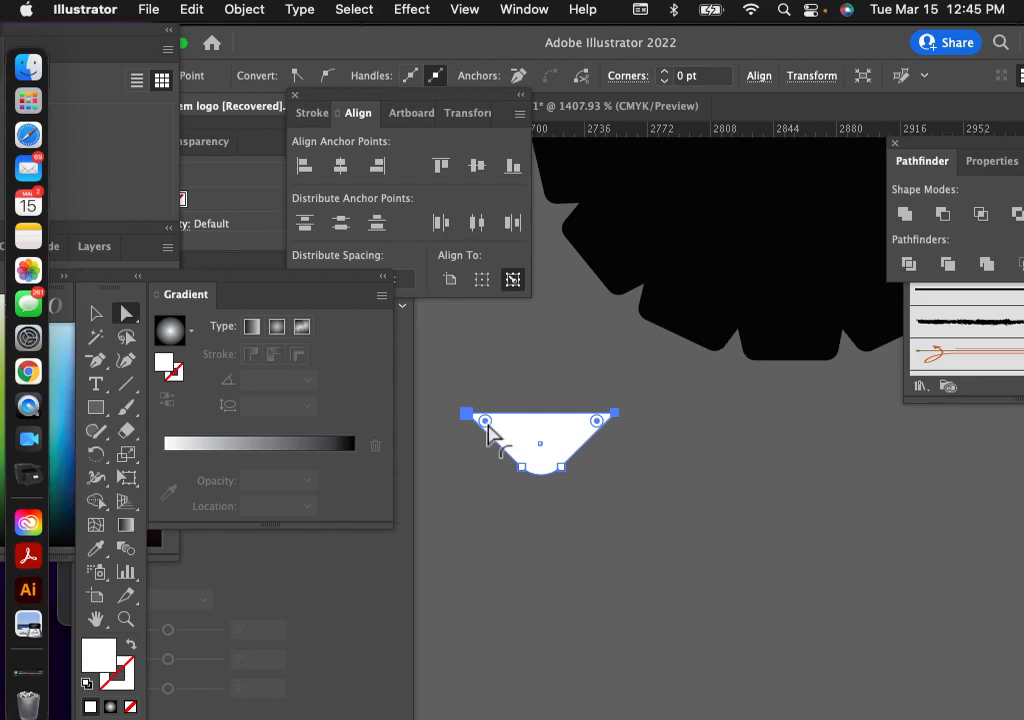
mouse_move(486, 423)
mouse_down()
mouse_move(490, 431)
mouse_move(485, 423)
mouse_up()
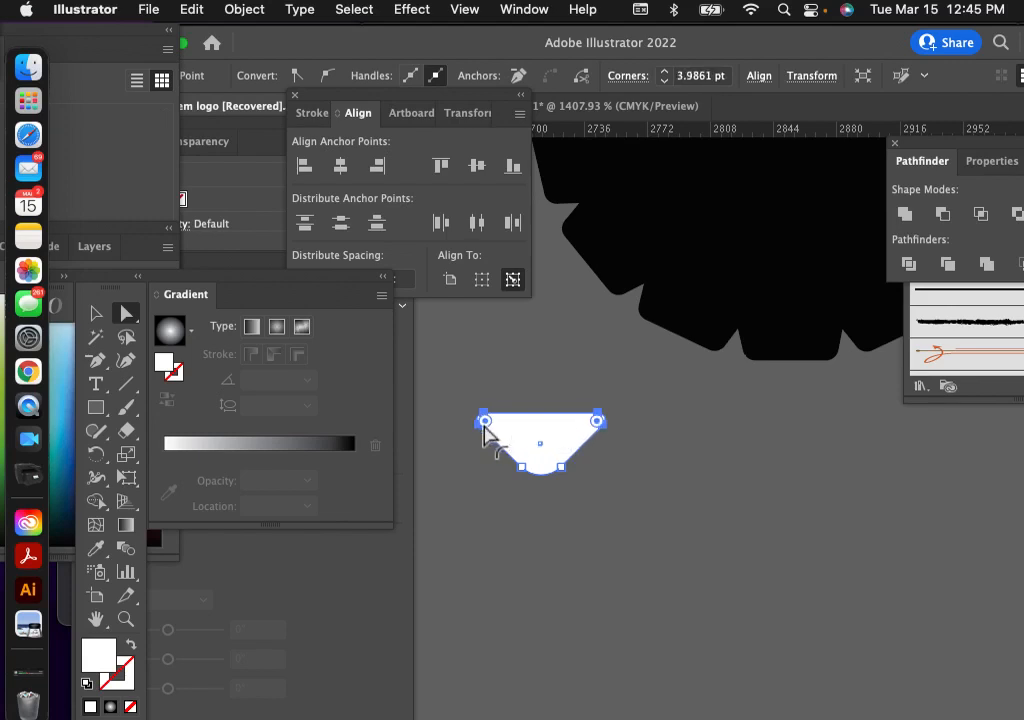
click(649, 487)
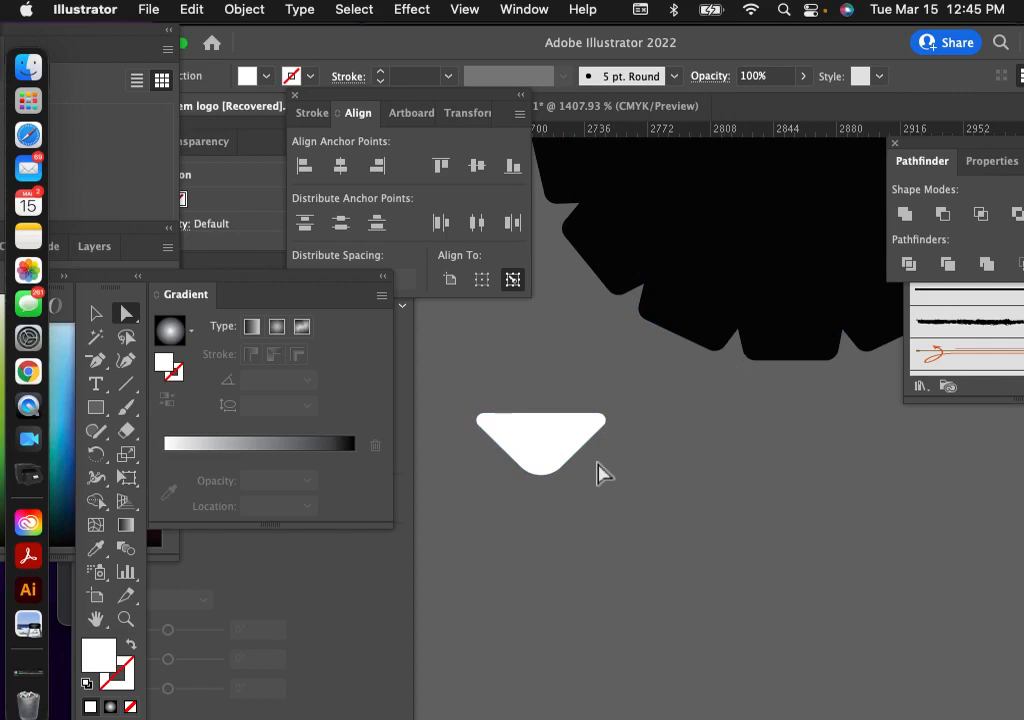
Step: Draw a small white circle just below the rounded triangle with the Ellipse tool, roughly under its bottom corner
scroll(600, 473, down, 2)
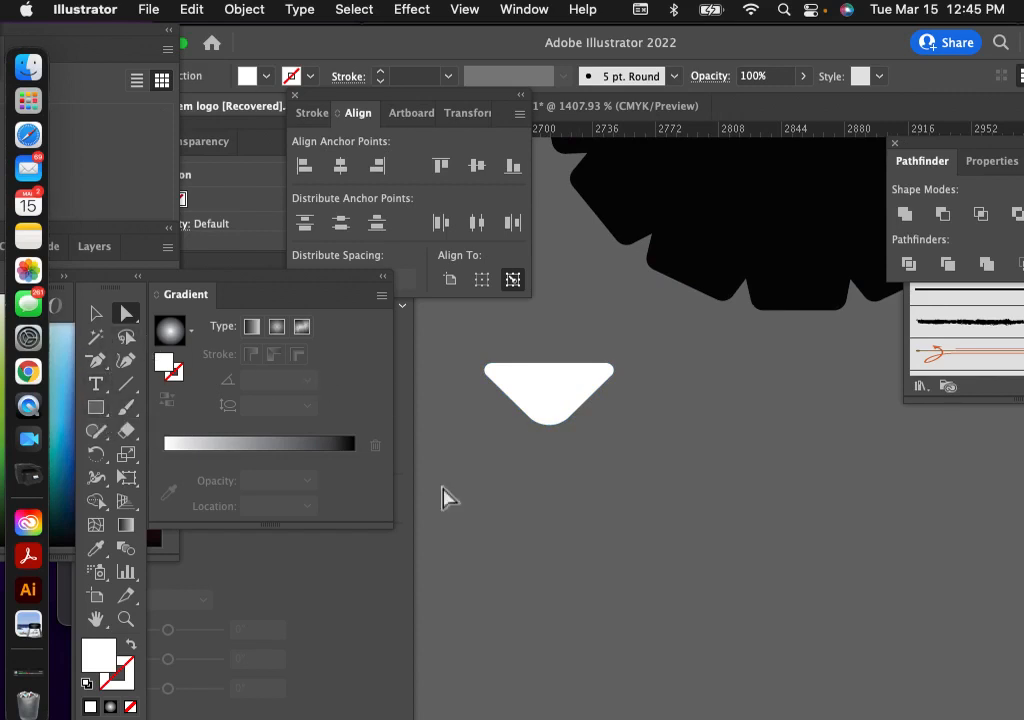
click(549, 402)
click(557, 480)
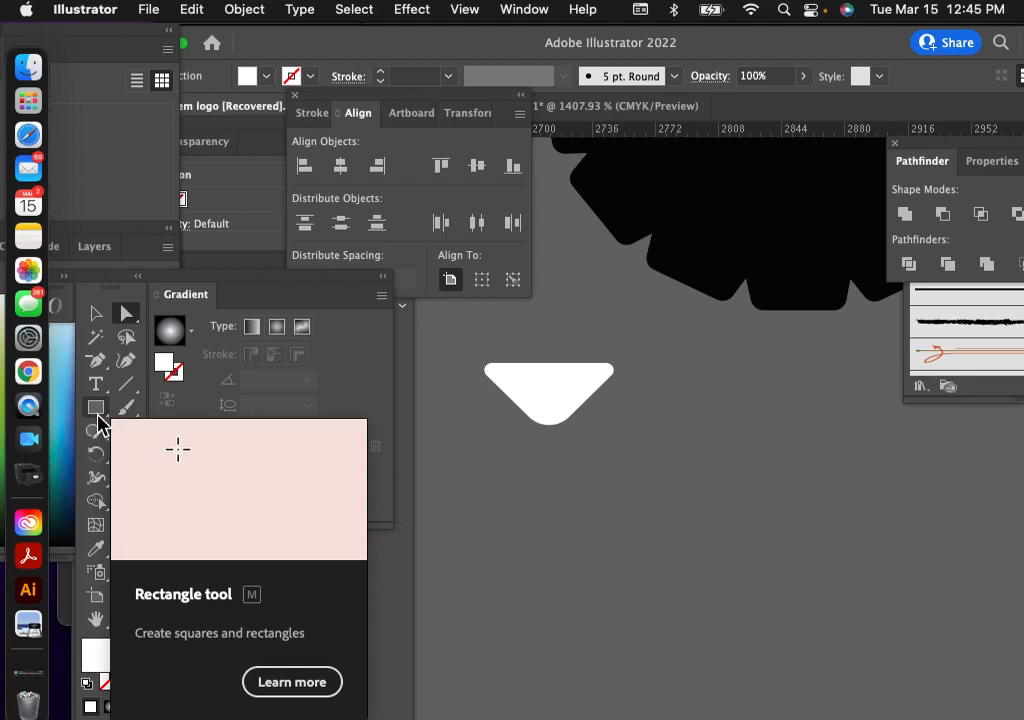
key(l)
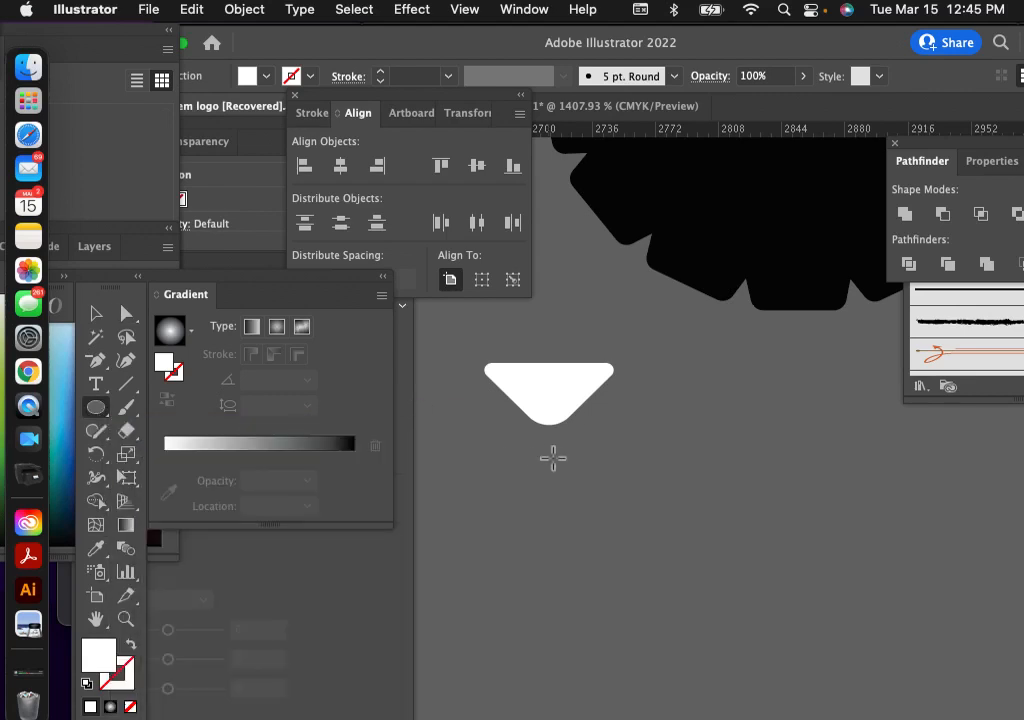
mouse_move(551, 458)
mouse_down()
mouse_move(589, 494)
mouse_move(571, 475)
mouse_move(542, 469)
mouse_move(550, 471)
mouse_up()
click(96, 314)
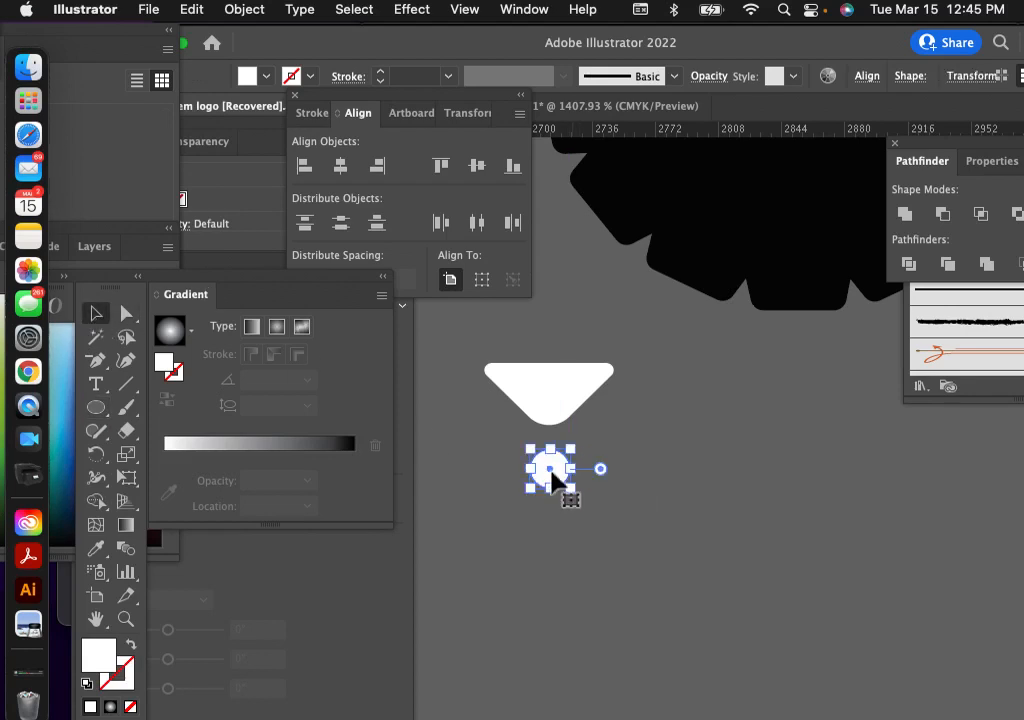
Step: Align the rounded triangle and the small circle to each other on their horizontal centers and deselect them
click(490, 350)
drag(490, 350, 606, 527)
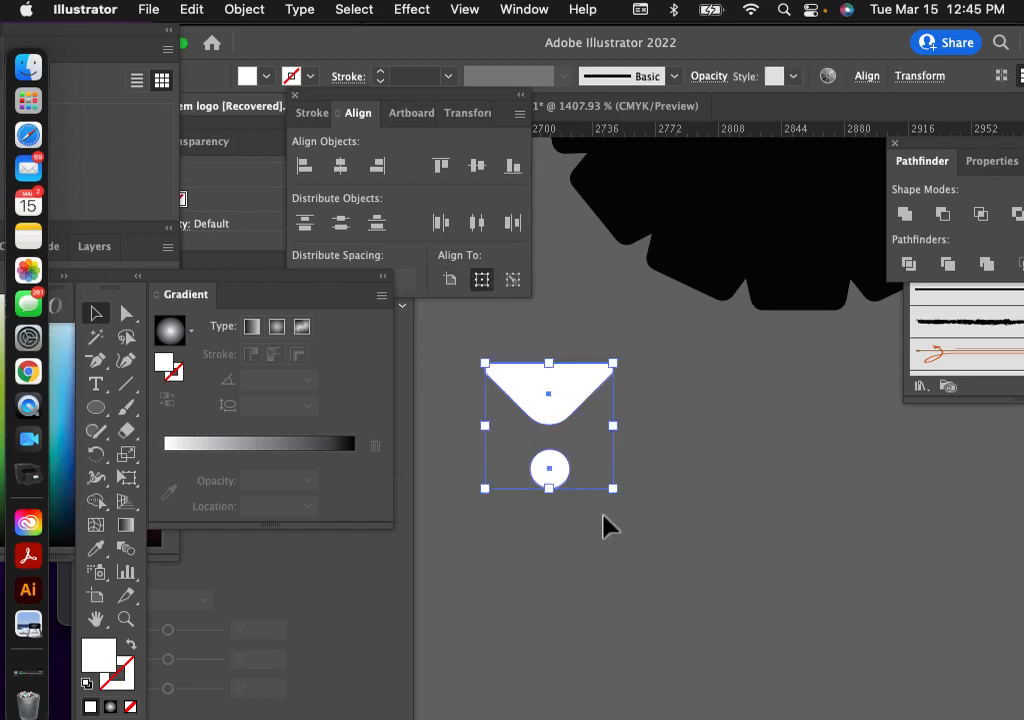
click(340, 168)
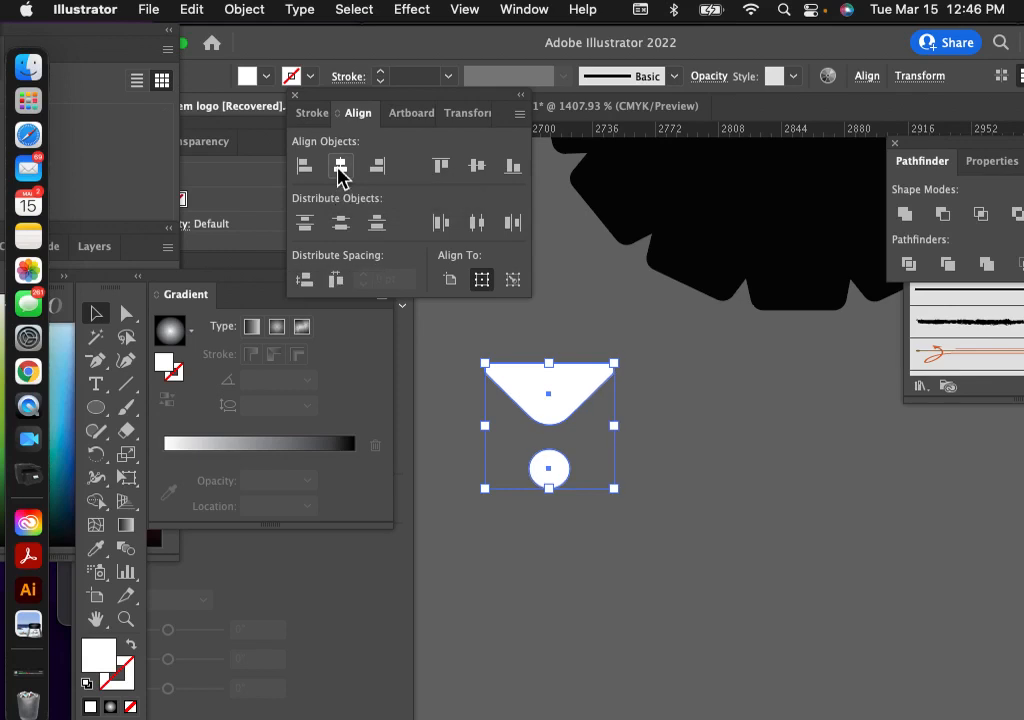
click(663, 420)
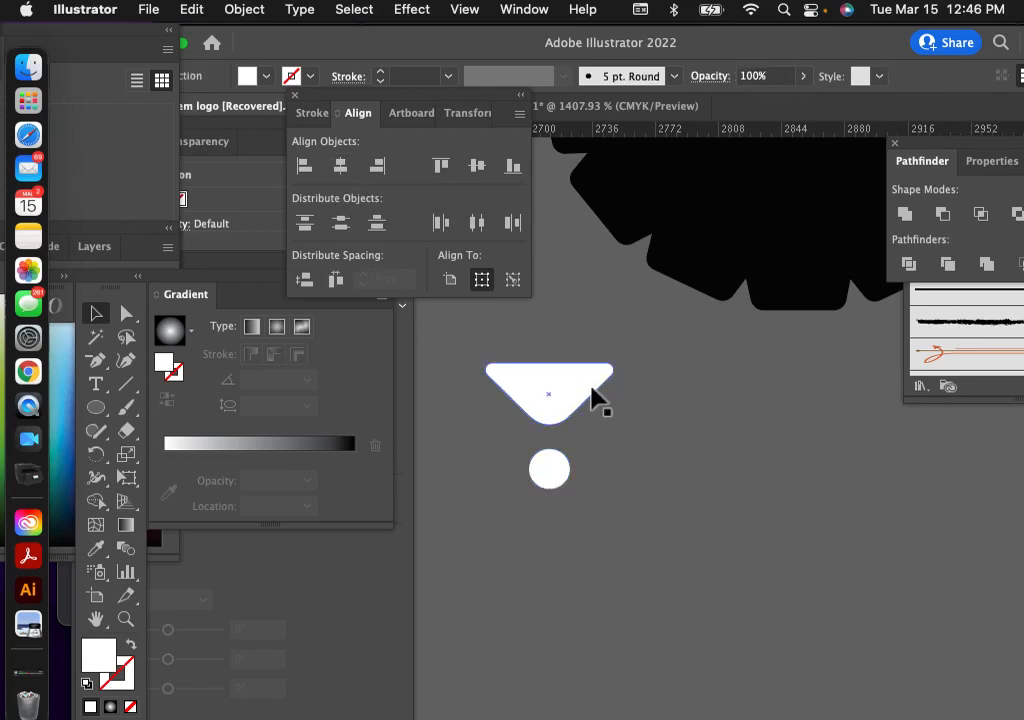
Step: Make a rotated copy of the rounded triangle around the small circle's center at an angle of 360/5
click(566, 397)
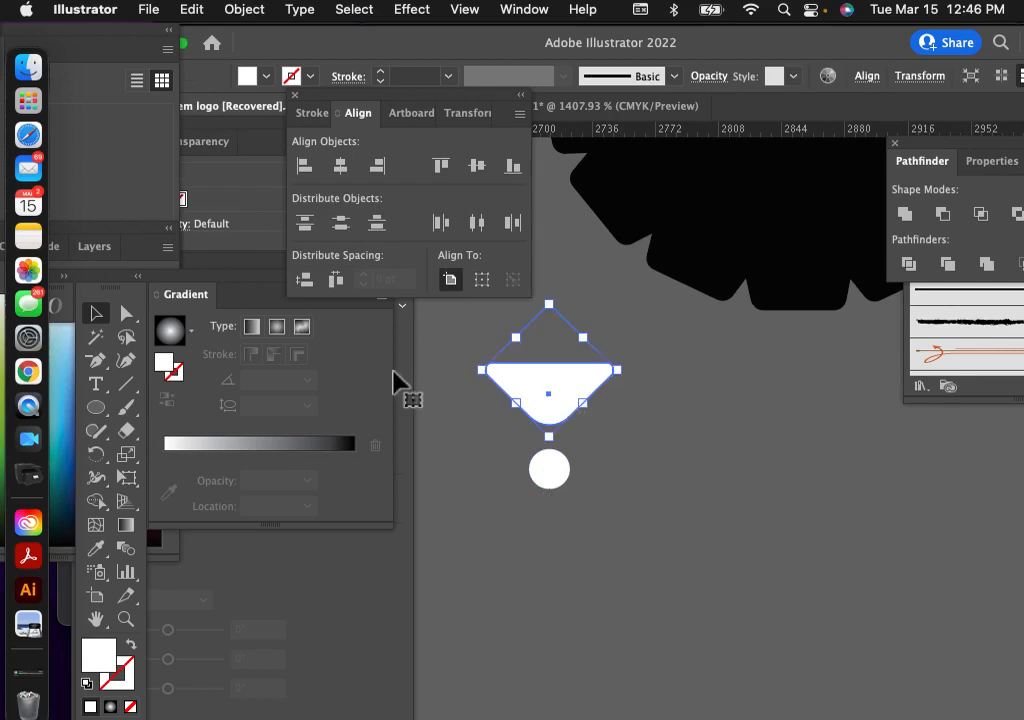
click(96, 455)
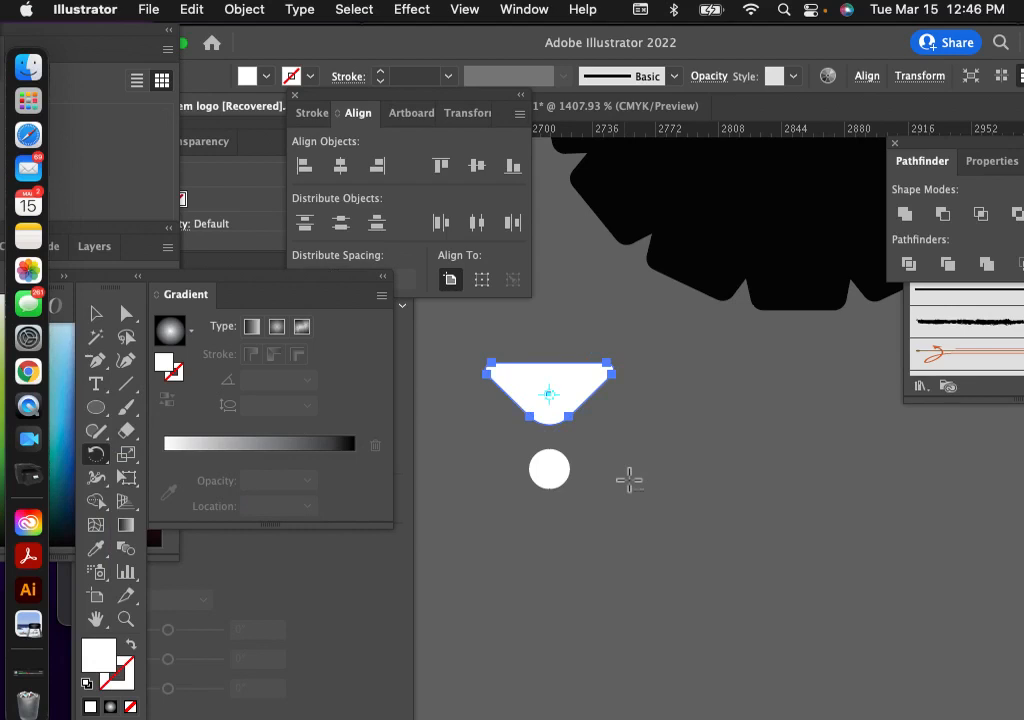
alt+click(551, 470)
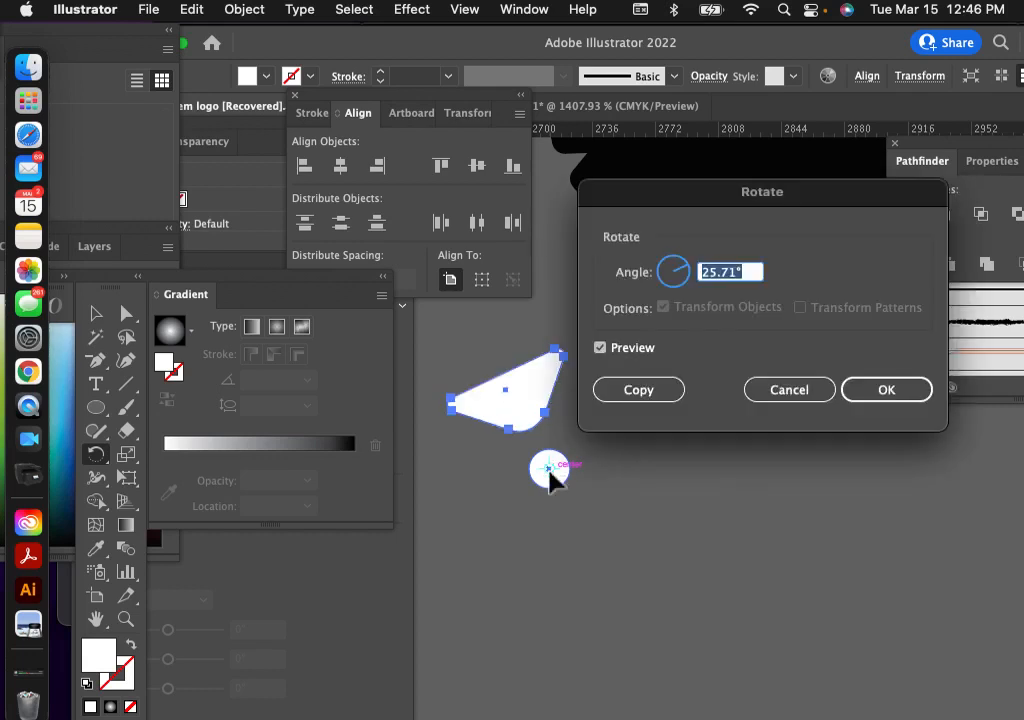
text(36)
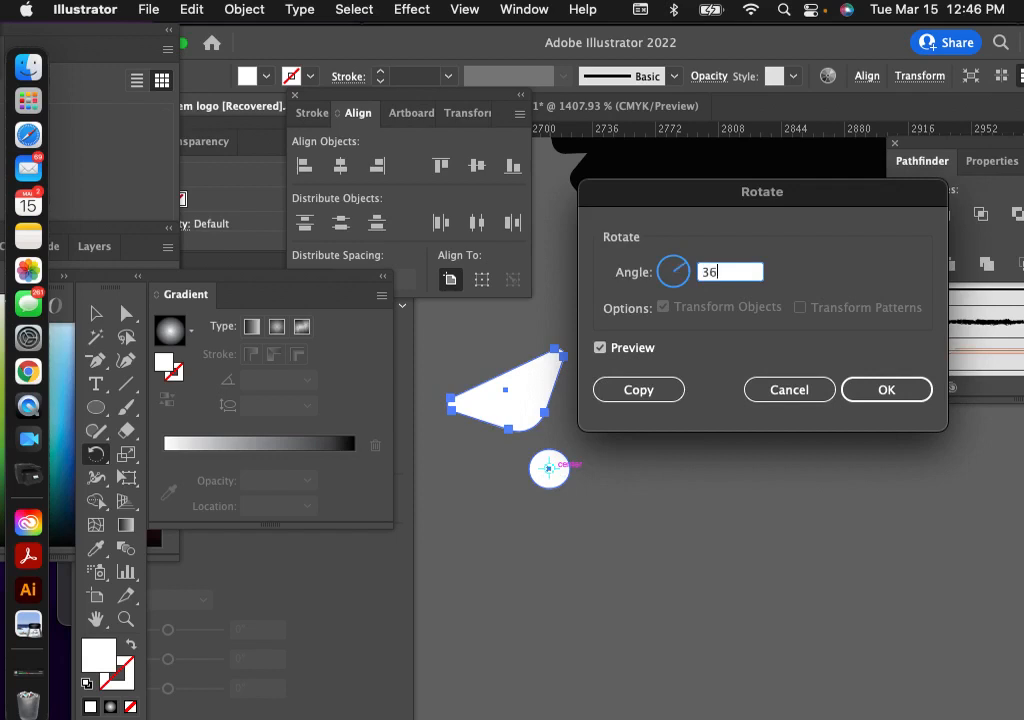
text(0/5)
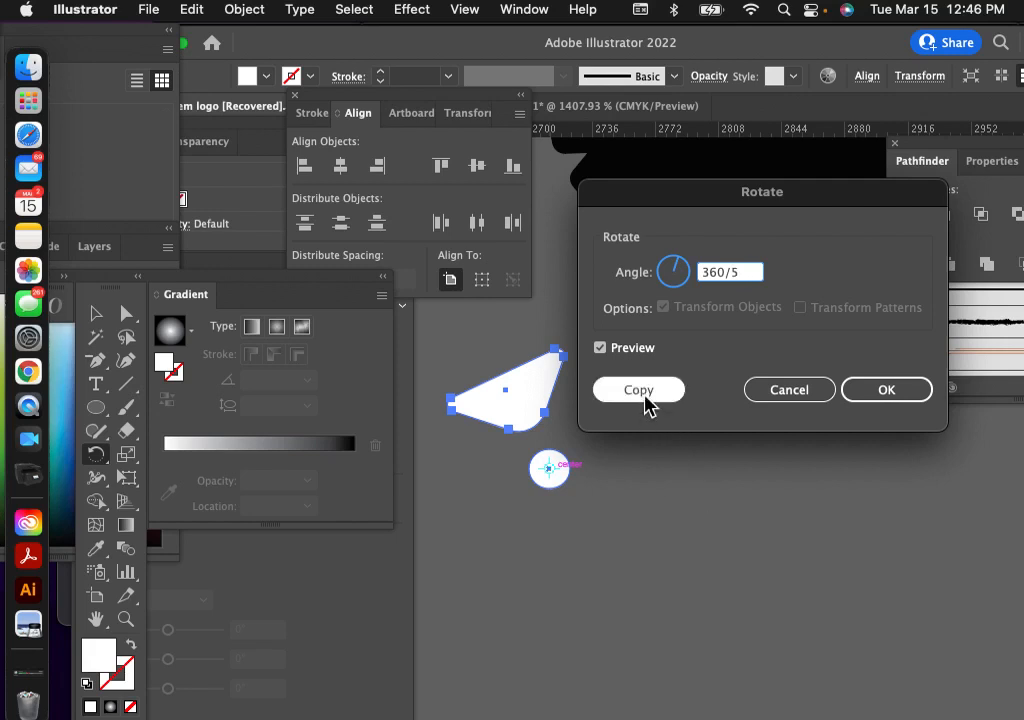
click(640, 392)
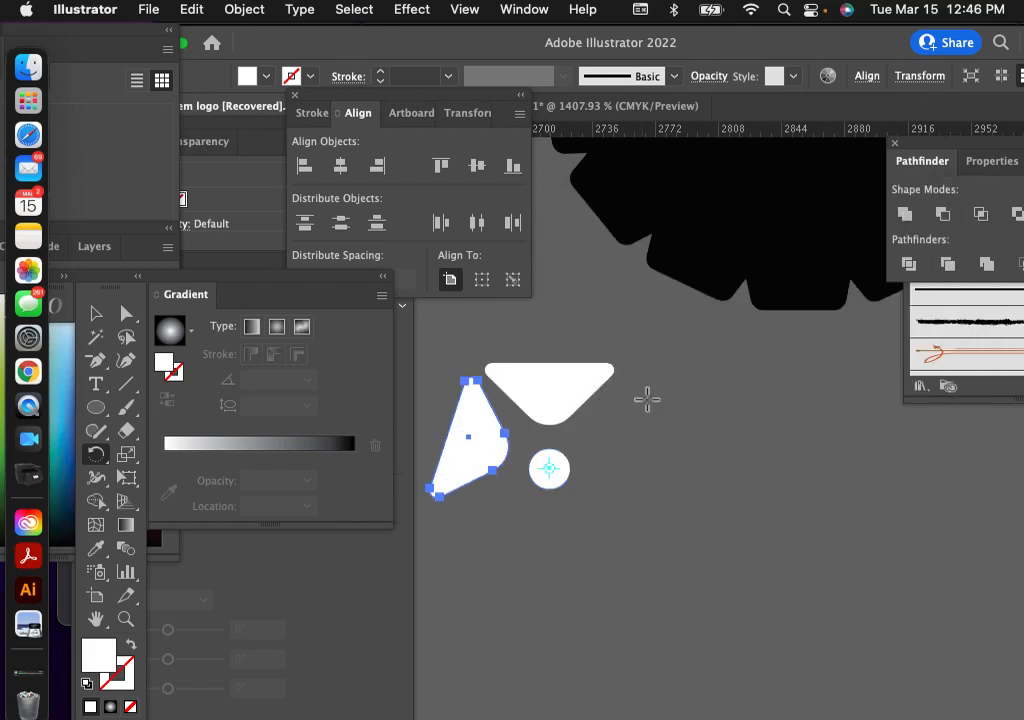
Step: Repeat the rotated copy three times to complete the ring of five spokes, and deselect it
key(super+d)
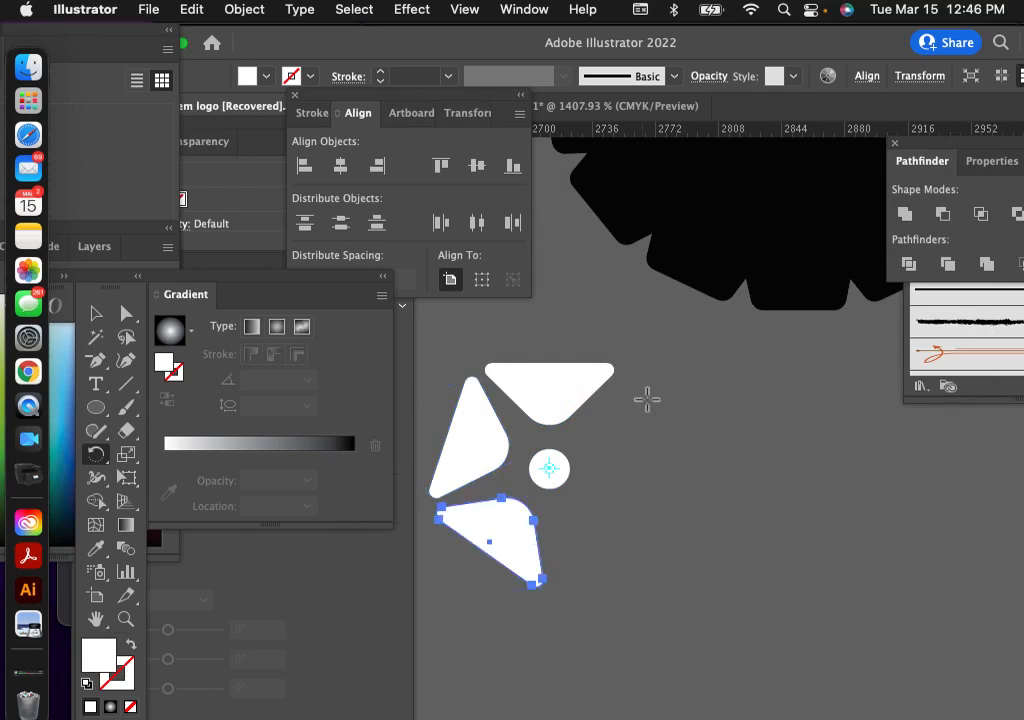
key(super+d)
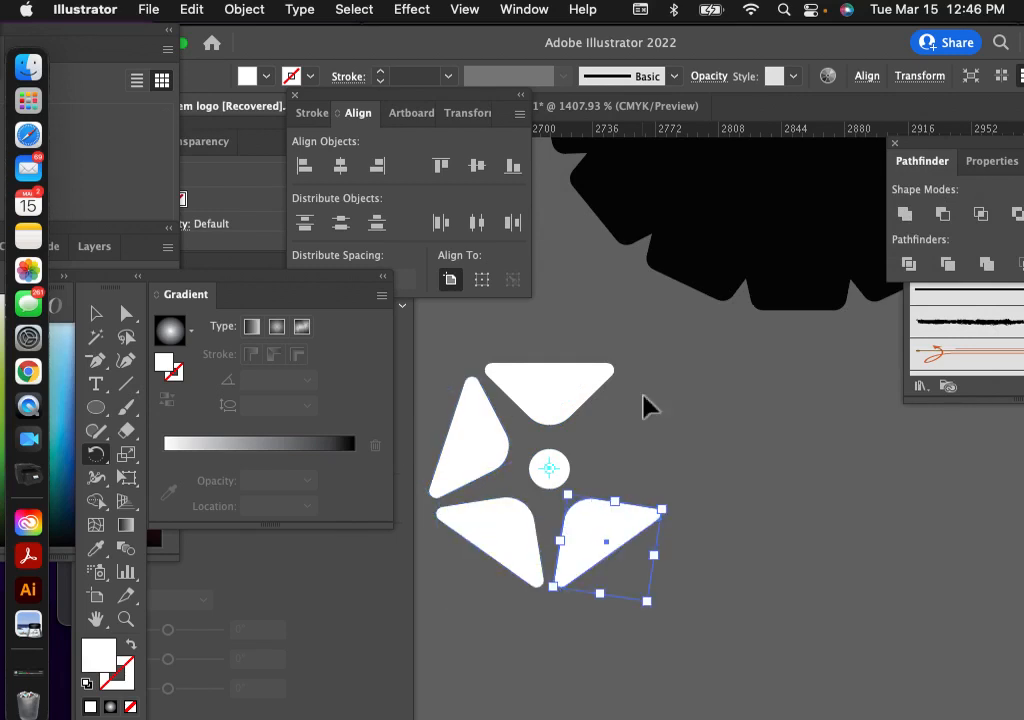
key(super+d)
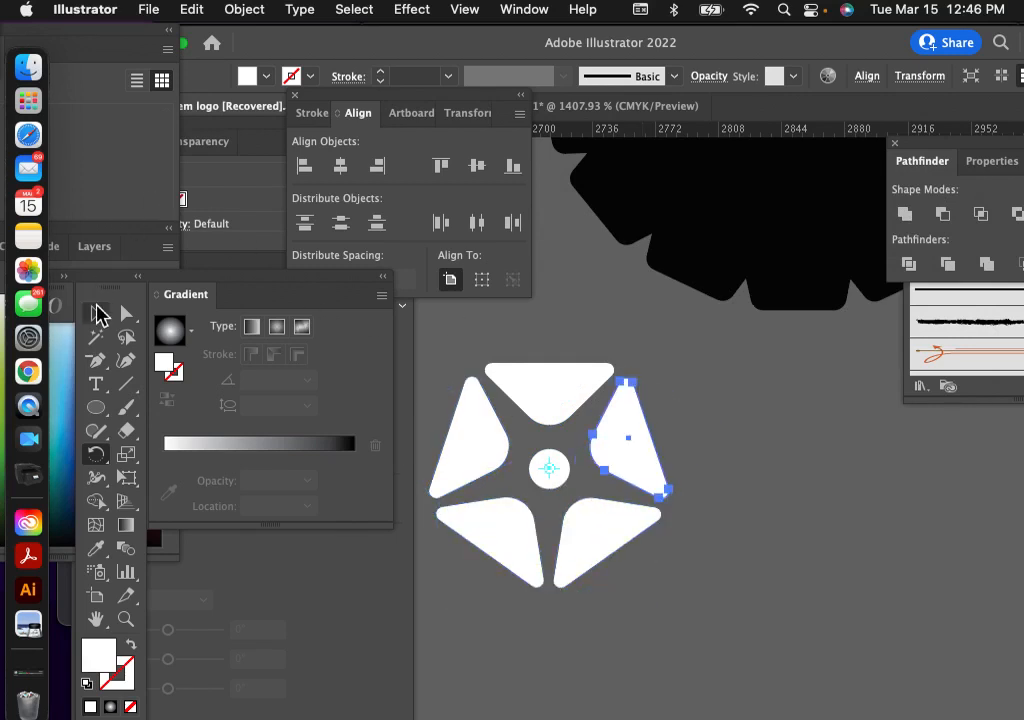
click(97, 312)
click(816, 521)
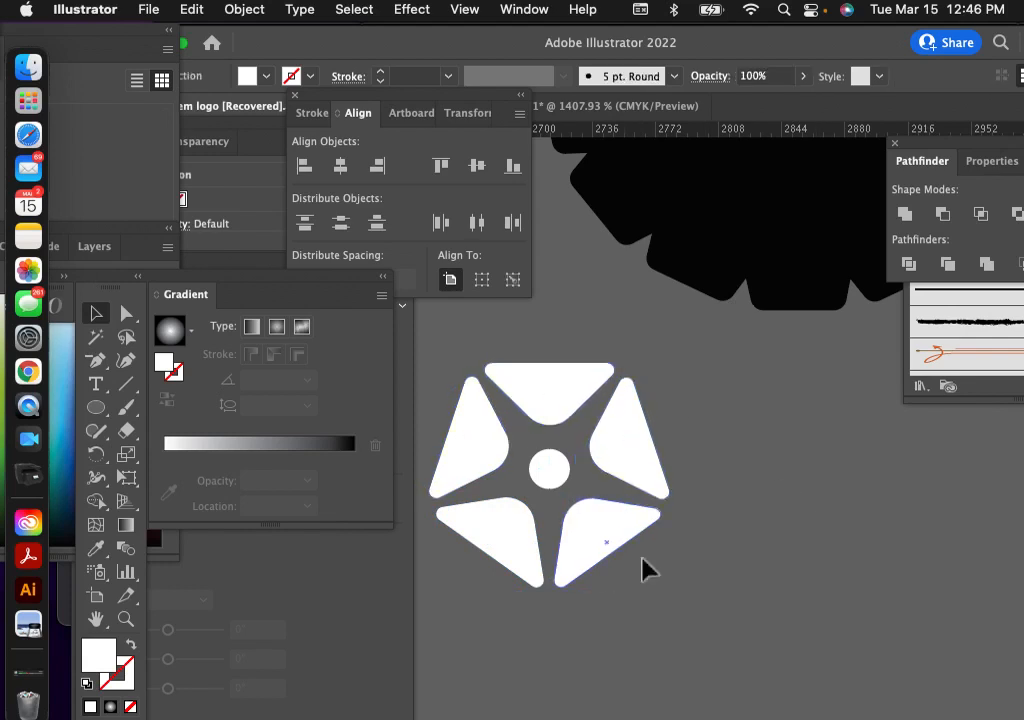
Step: Group the five spokes with the small circle and move the group onto the middle of the black tire
scroll(655, 566, left, 2)
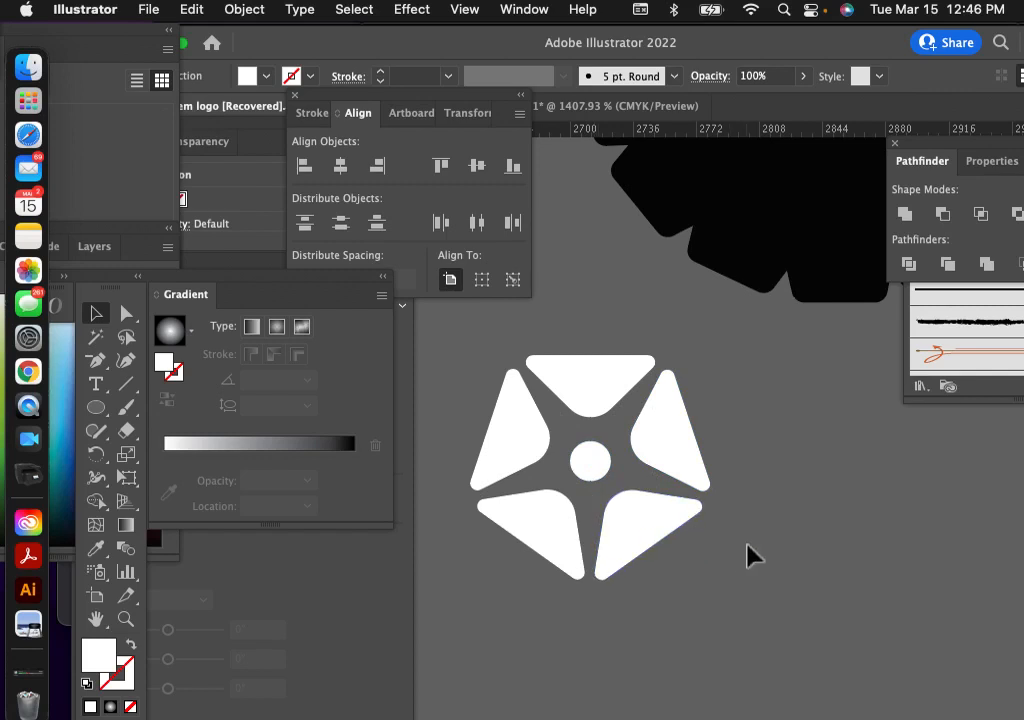
click(636, 478)
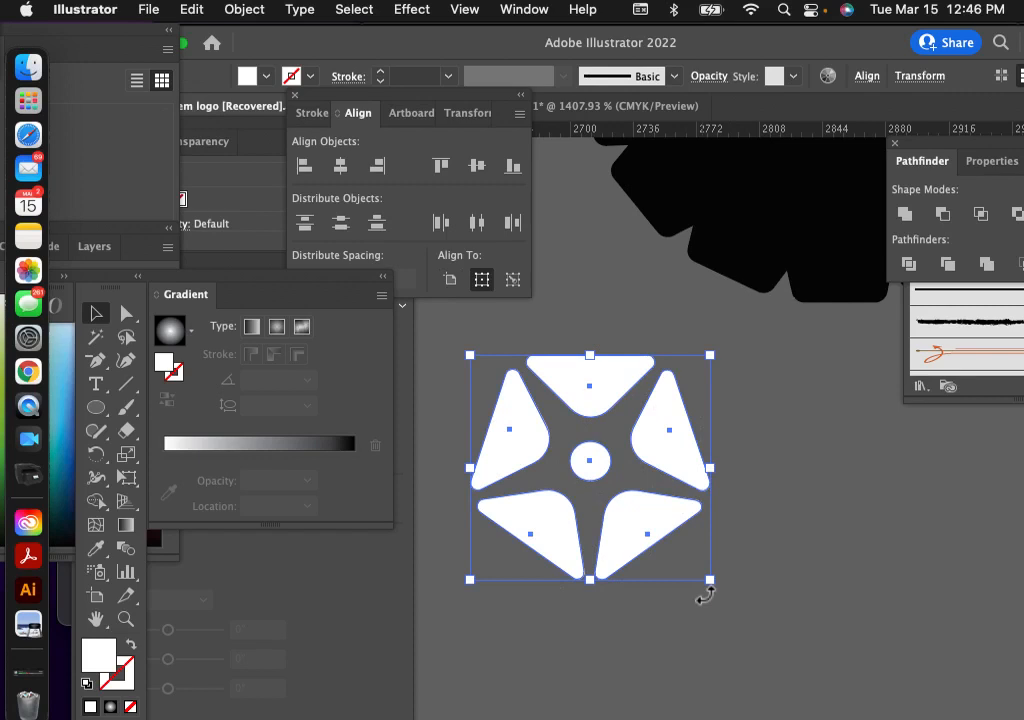
key(super)
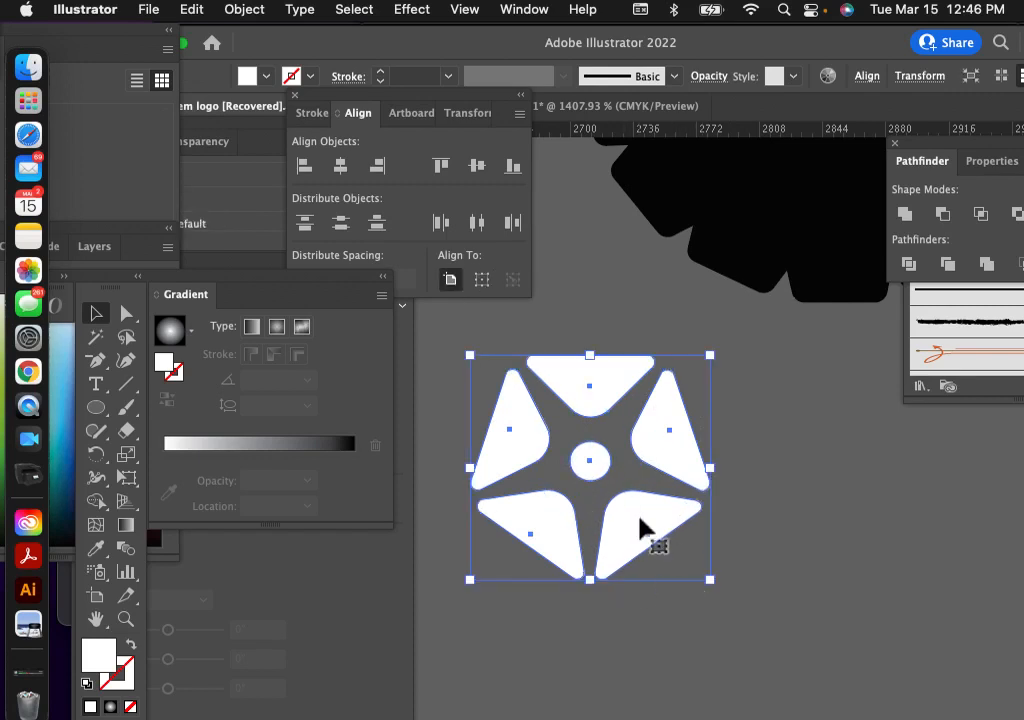
scroll(639, 517, down, 3)
scroll(643, 512, right, 3)
scroll(643, 512, left, 2)
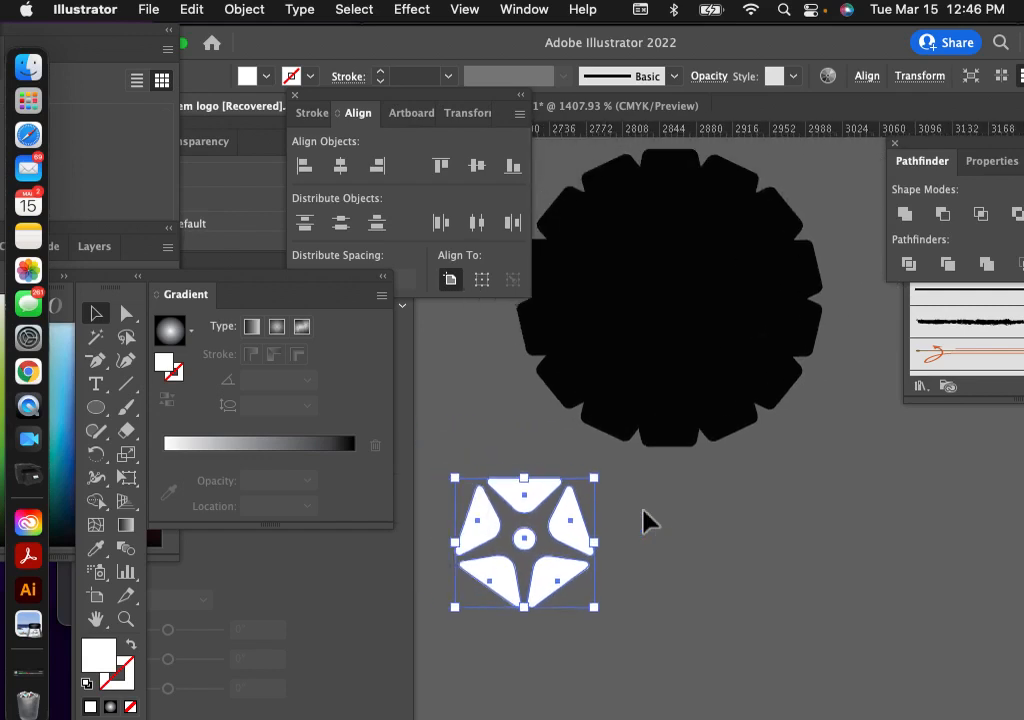
drag(526, 548, 670, 297)
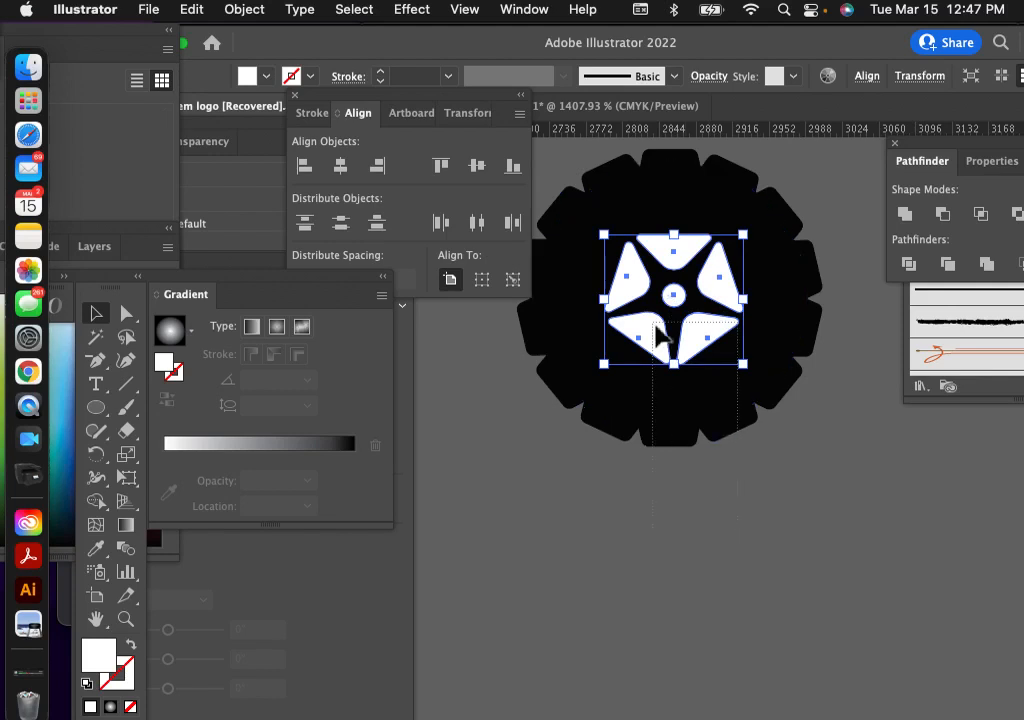
Step: Center the wheel group and the black tire on each other horizontally and vertically, and deselect them
shift+click(594, 196)
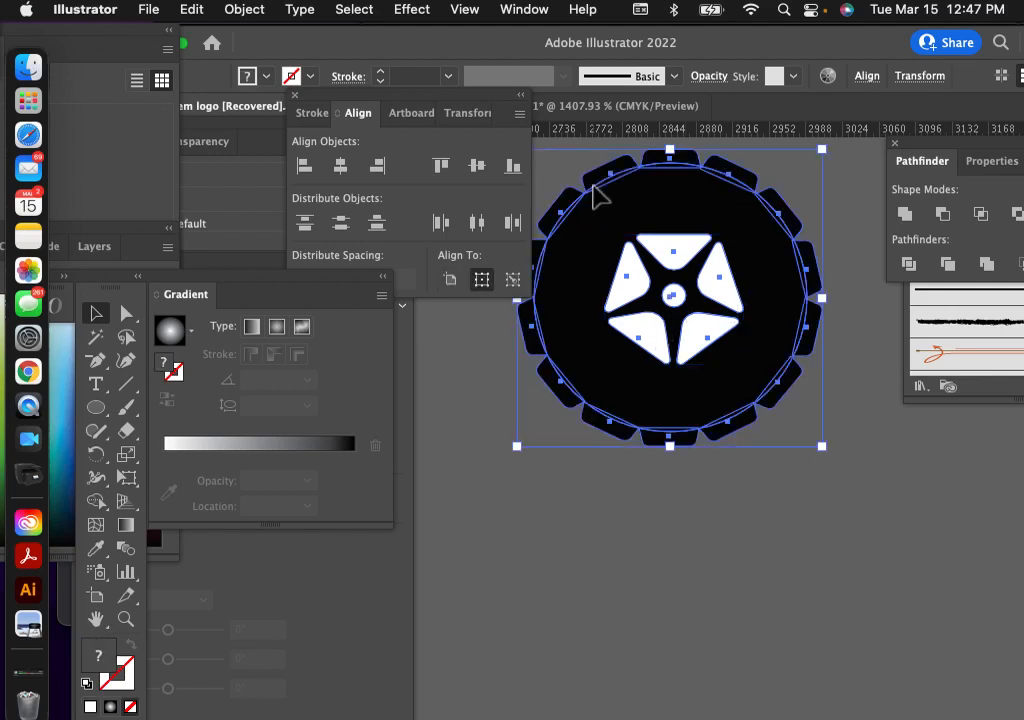
click(340, 167)
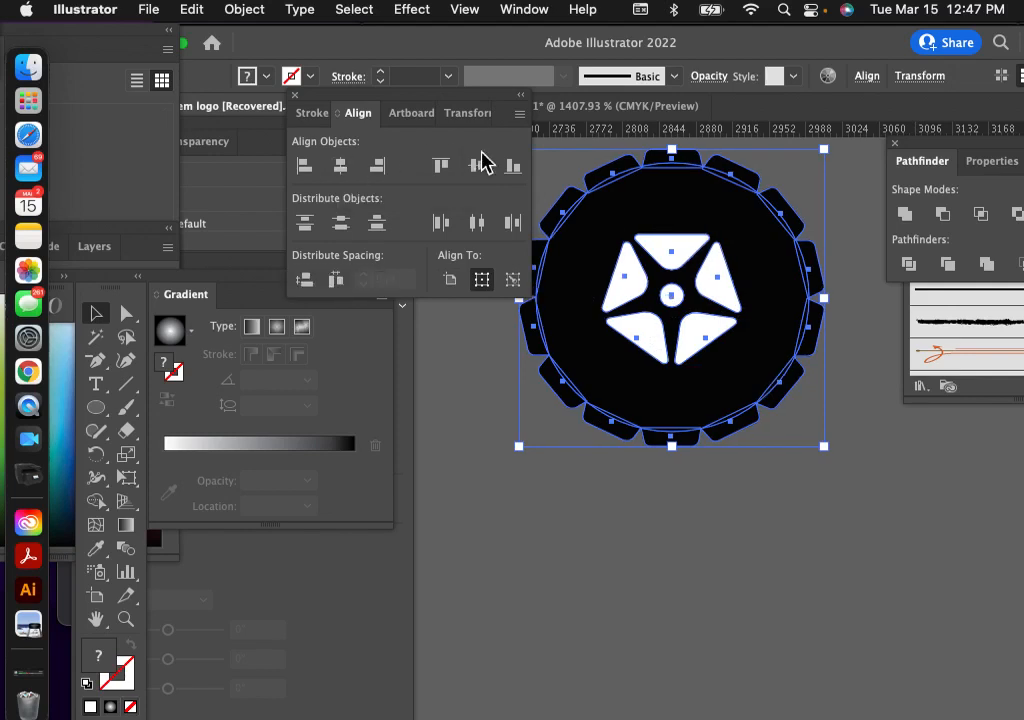
click(478, 168)
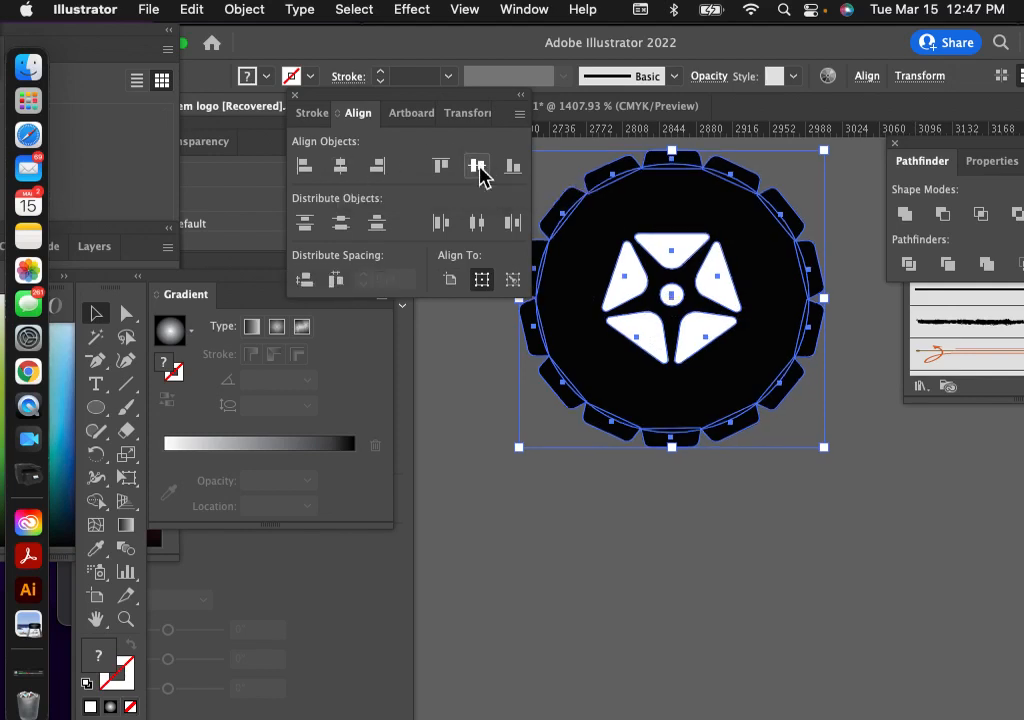
click(688, 457)
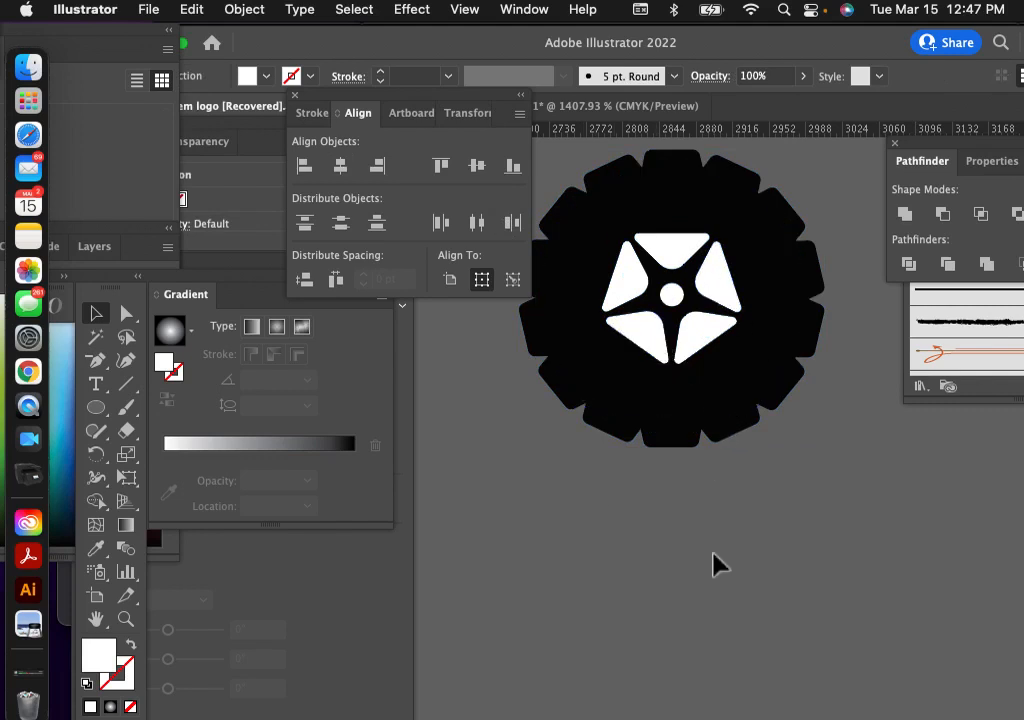
Step: Examine the ring around the spokes in the finished tire logo above and compare it with the new wheel
scroll(714, 565, up, 5)
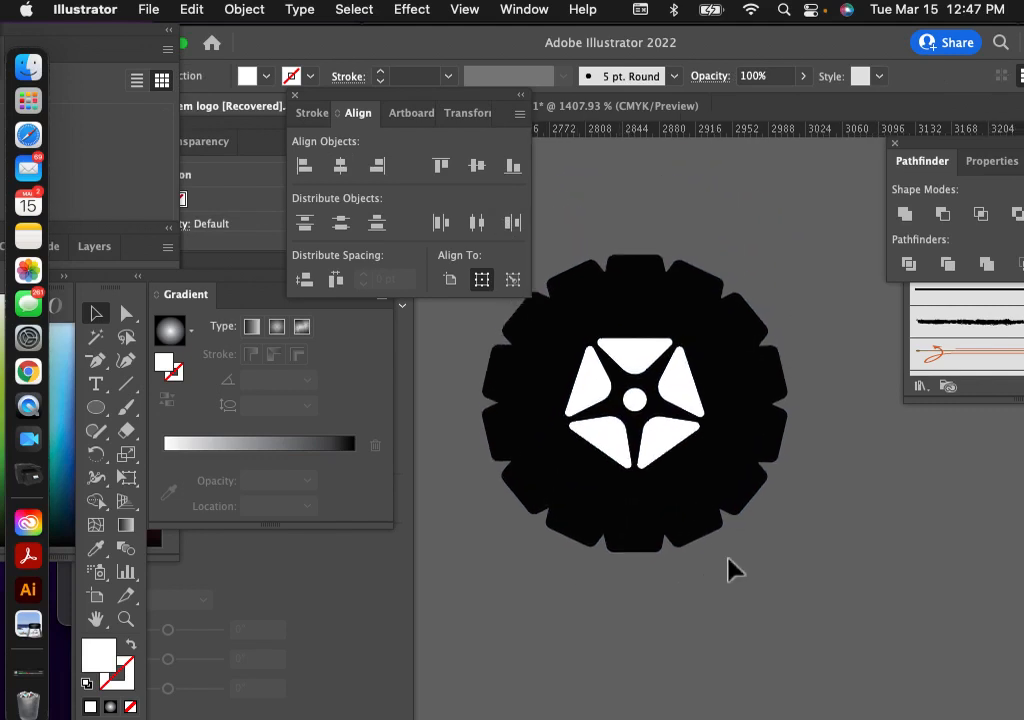
scroll(730, 566, up, 6)
scroll(738, 572, up, 5)
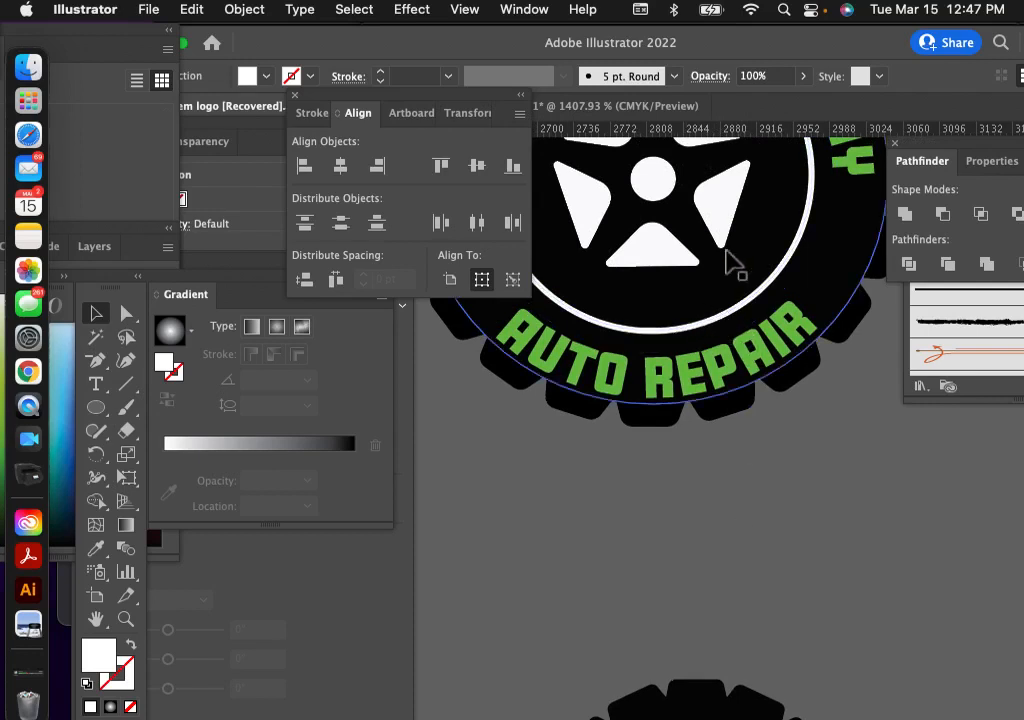
scroll(697, 435, down, 8)
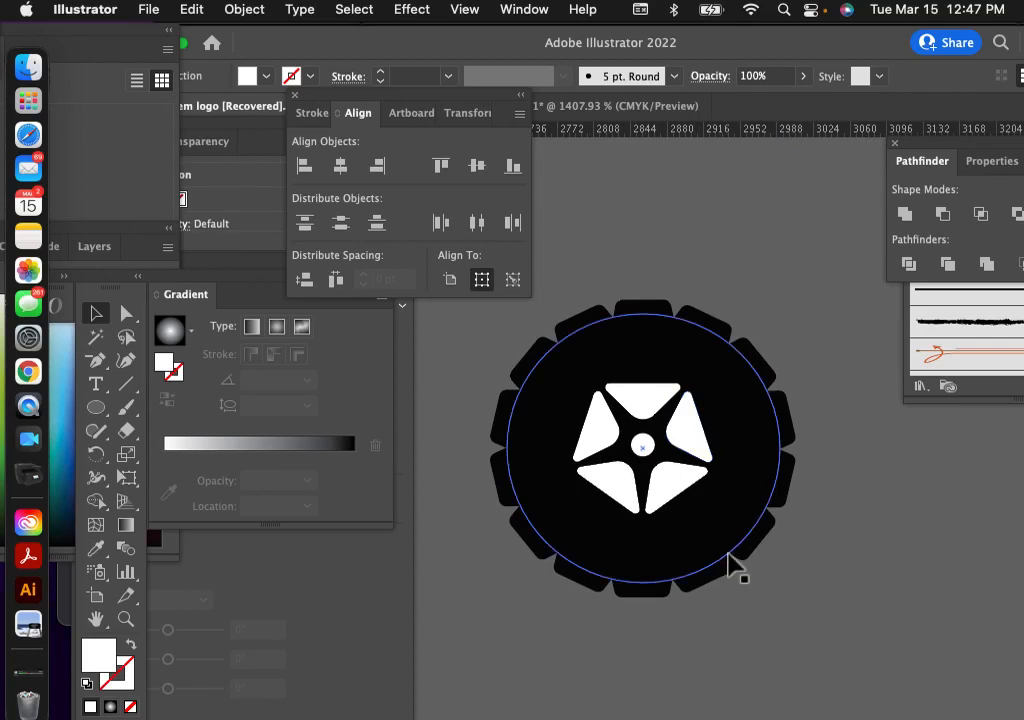
scroll(731, 565, up, 3)
scroll(729, 546, left, 1)
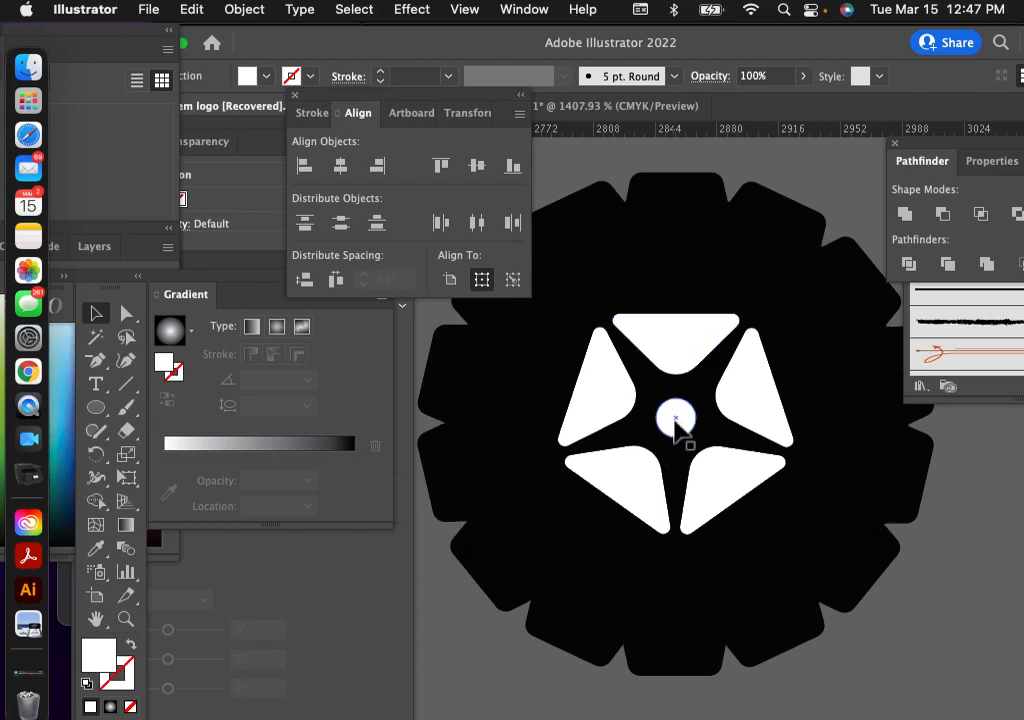
scroll(678, 425, up, 3)
scroll(678, 425, down, 4)
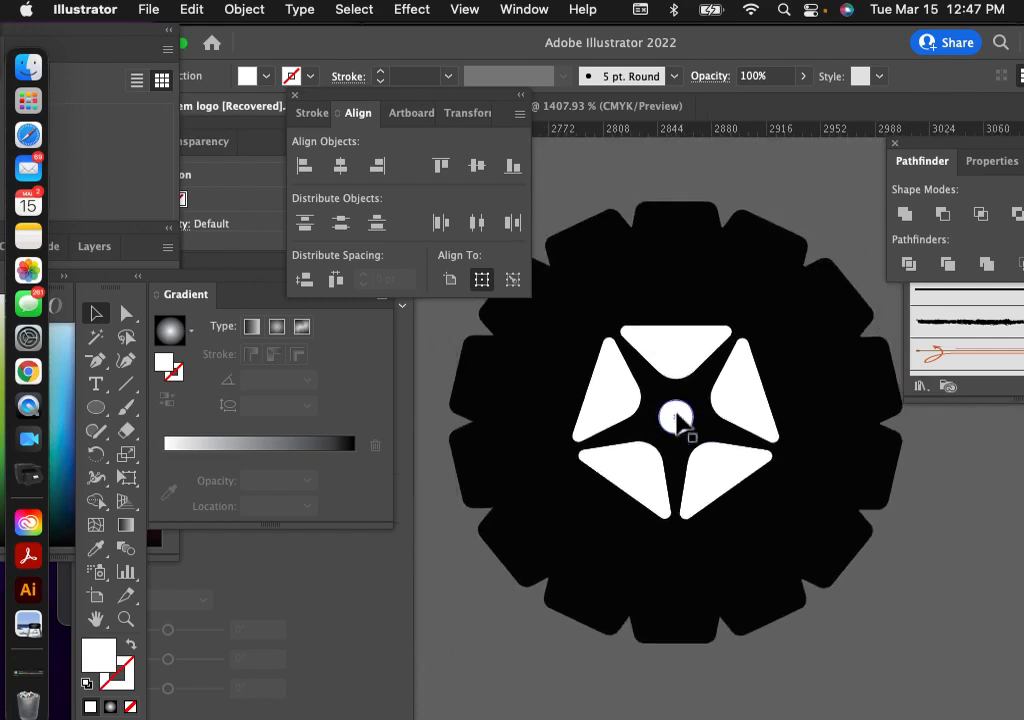
Step: Draw a circle about 182 pt in diameter from the wheel's center and swap its fill and stroke to get an unfilled white outline
click(97, 407)
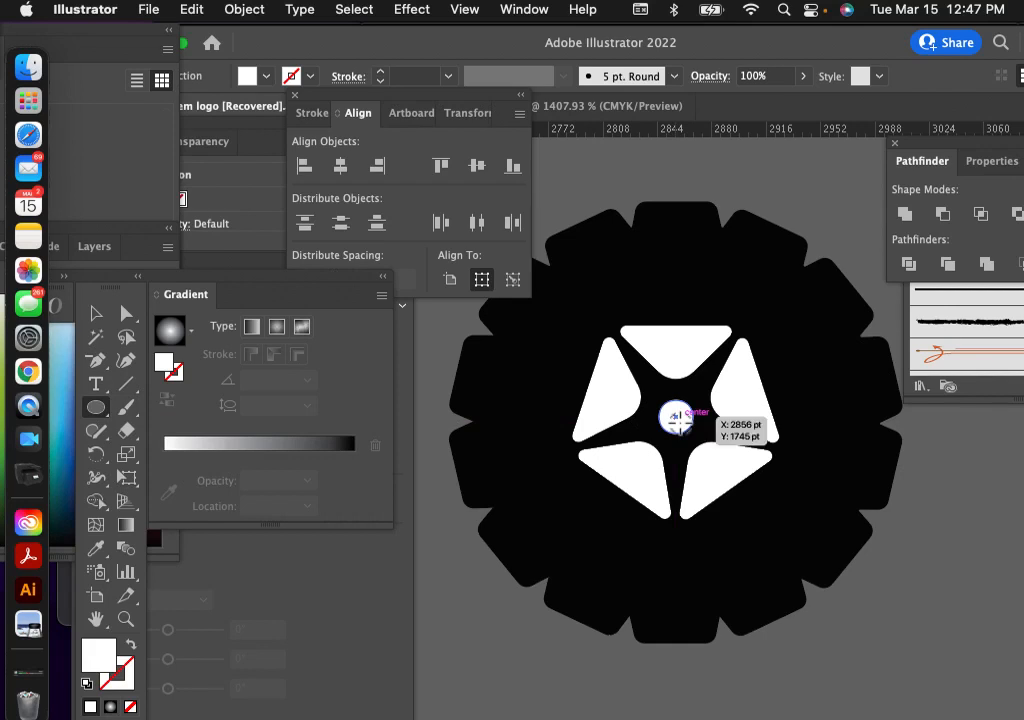
drag(678, 420, 725, 560)
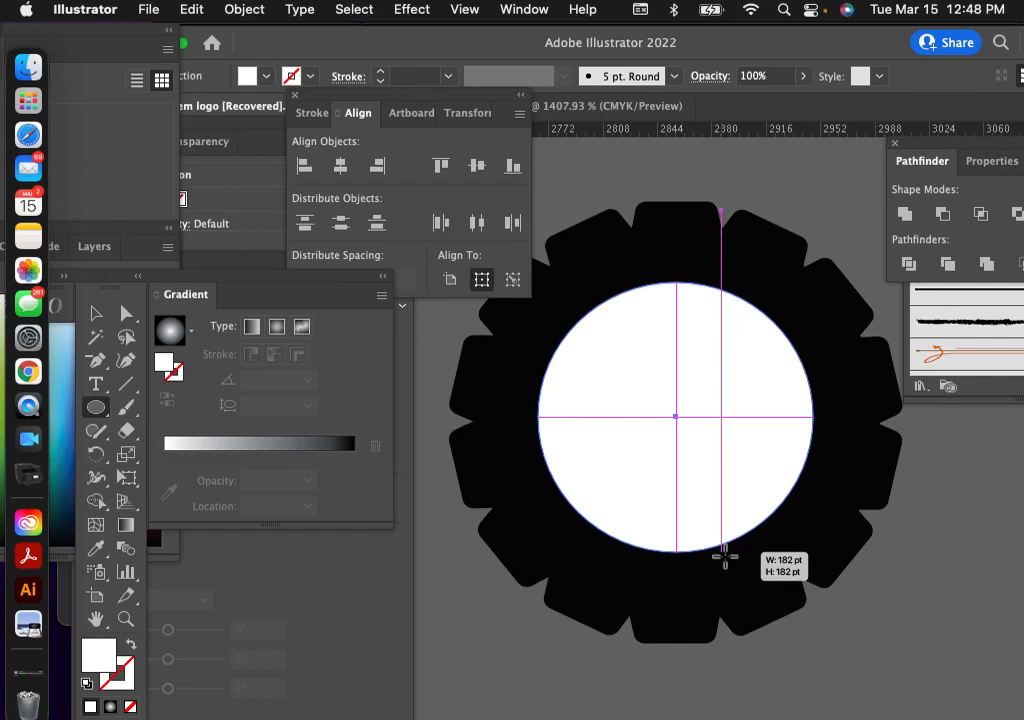
drag(725, 560, 724, 557)
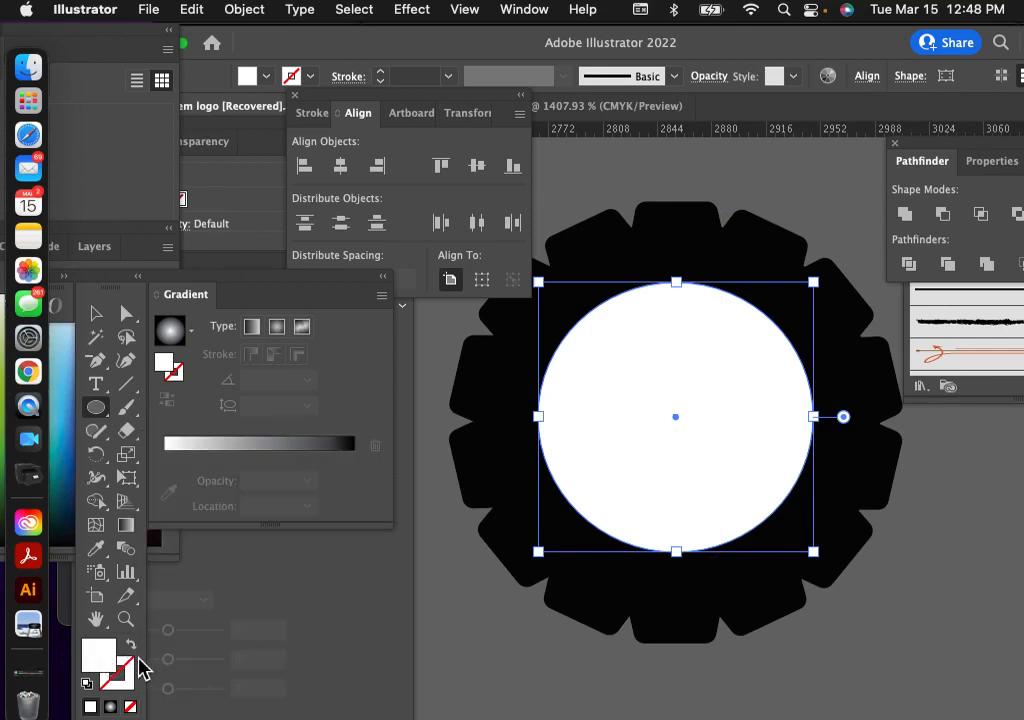
click(131, 648)
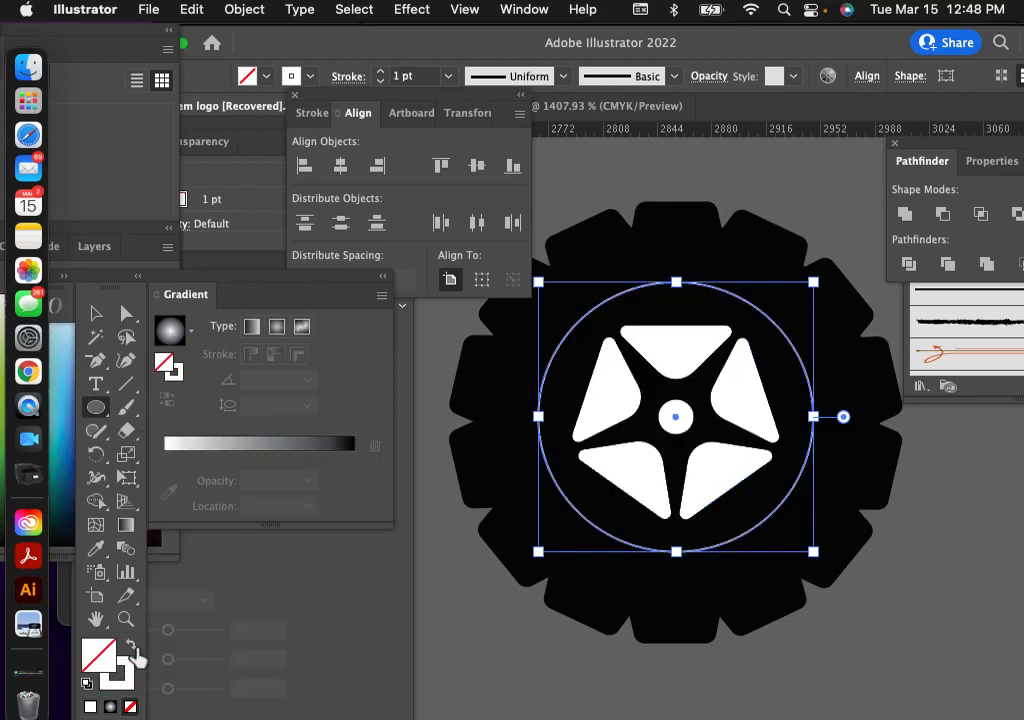
Step: Increase the stroke weight of the white circle outline around the spokes to 4 pt and deselect it
click(380, 72)
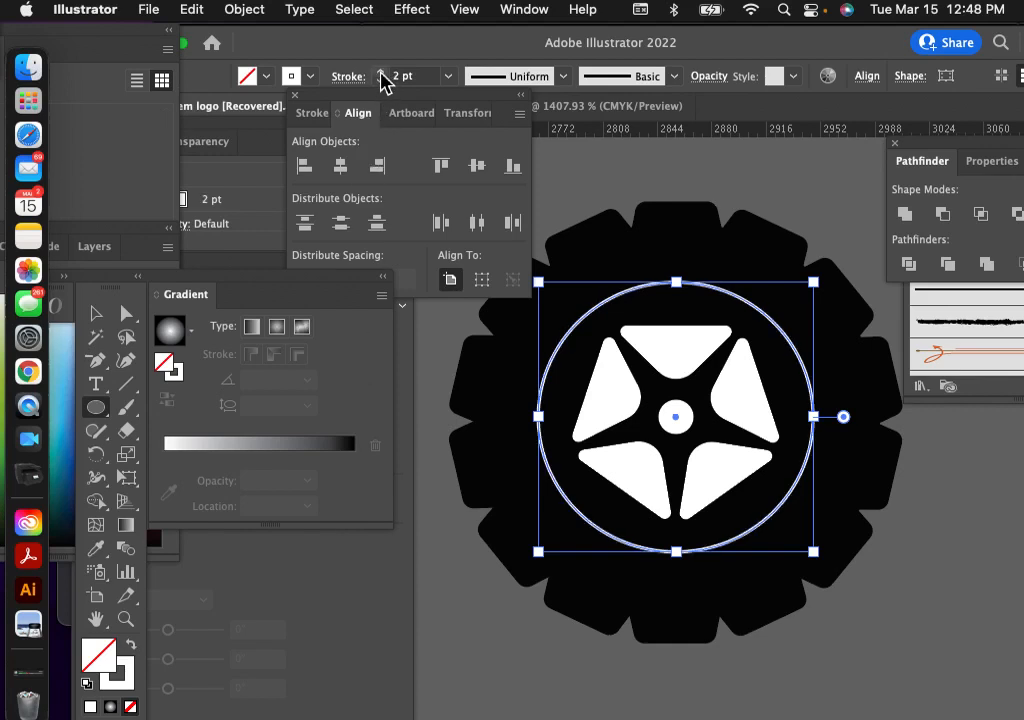
click(381, 73)
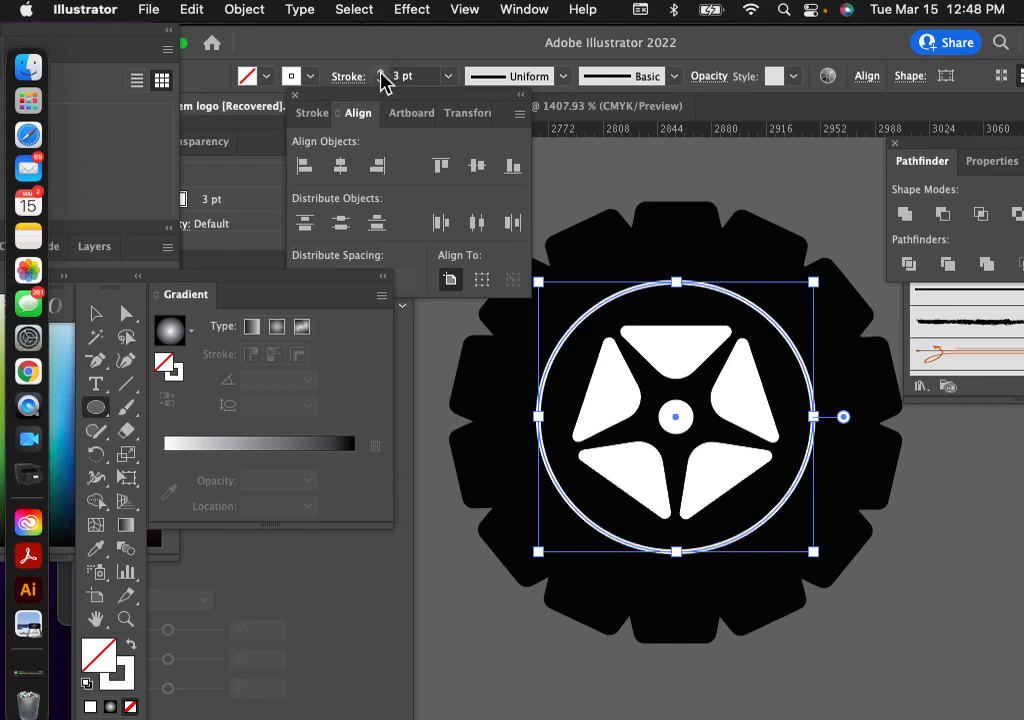
click(381, 73)
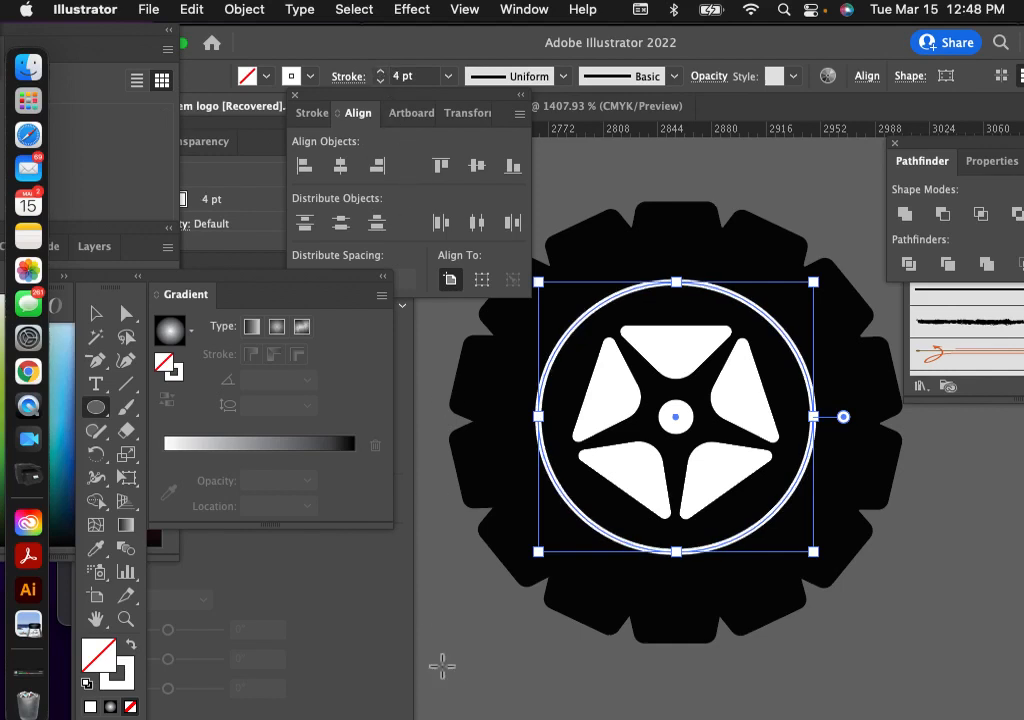
click(95, 314)
click(518, 688)
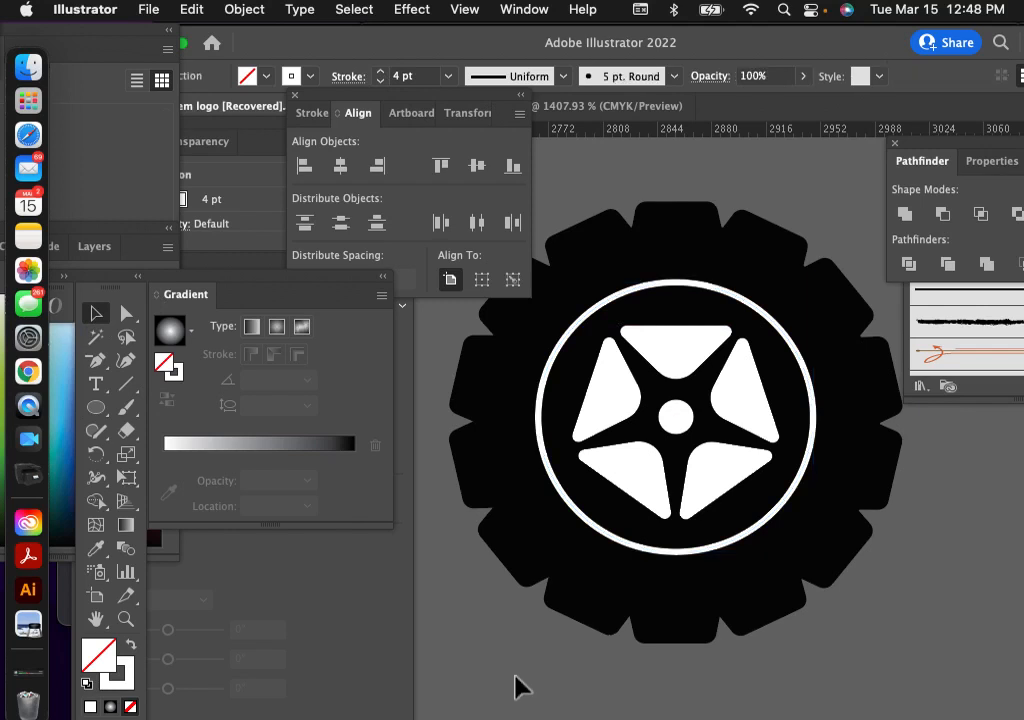
Step: Select all parts of the new tire, center them on each other horizontally and vertically, and deselect them
scroll(518, 688, down, 3)
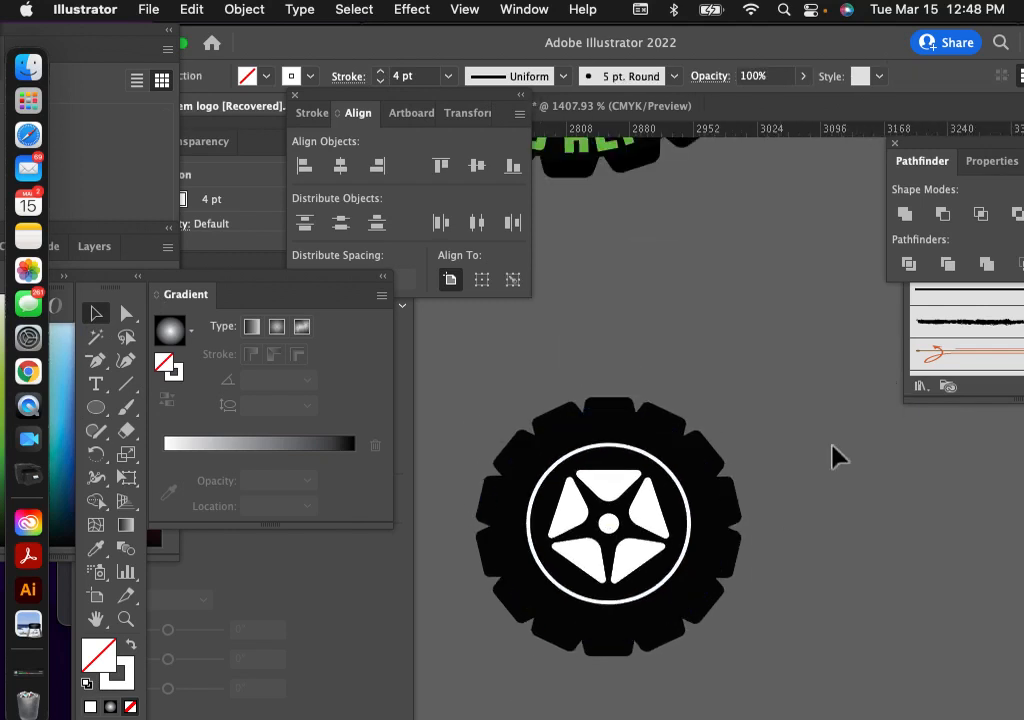
drag(570, 350, 752, 688)
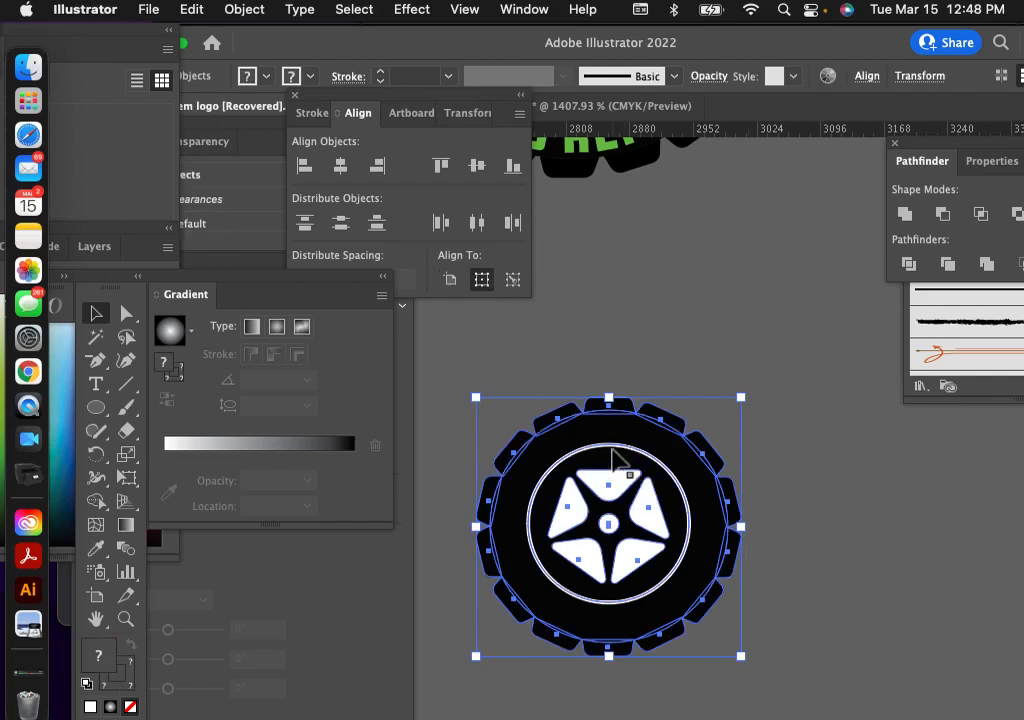
click(341, 167)
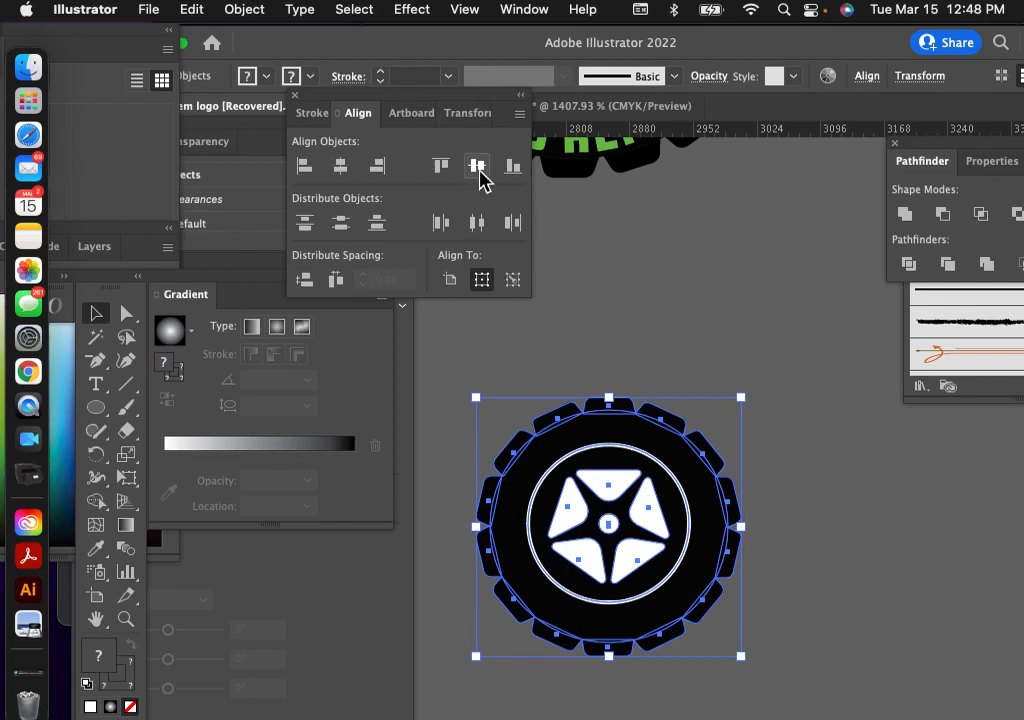
click(705, 366)
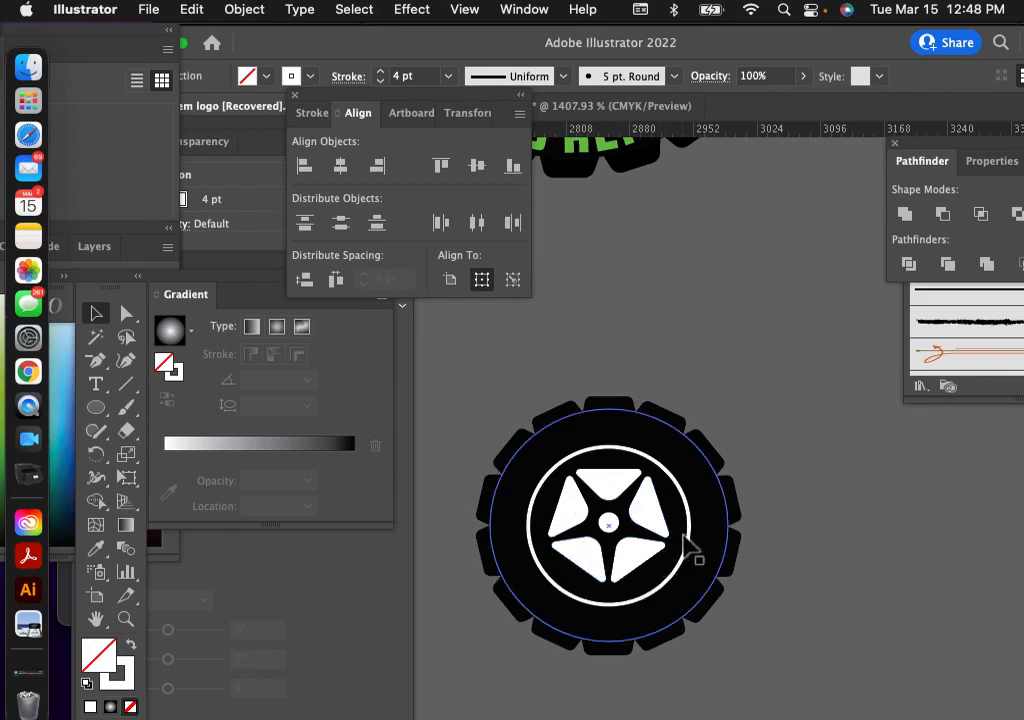
Step: Compare with the finished logo's curved lettering, and place two side-by-side copies of the 4 pt white ring below the new tire
scroll(716, 452, down, 5)
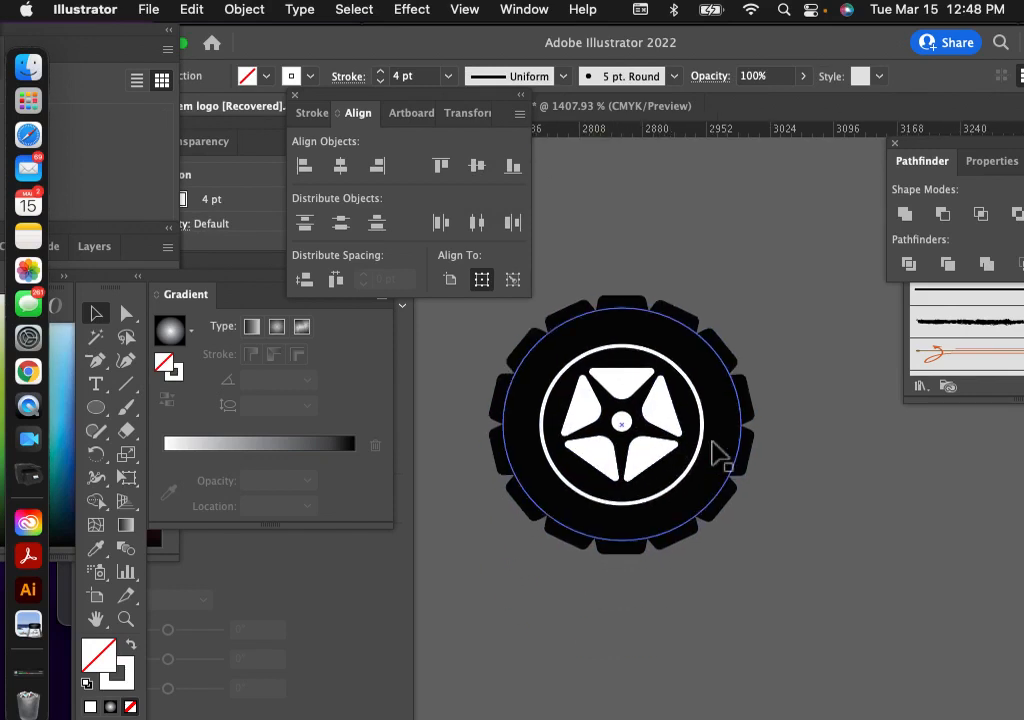
scroll(713, 441, up, 12)
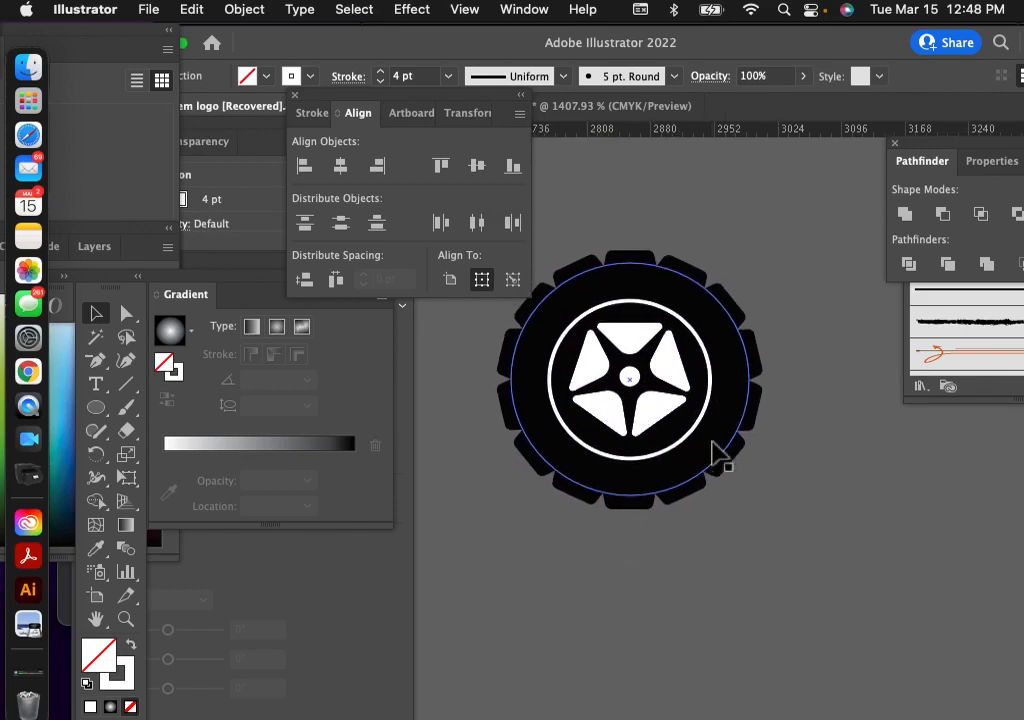
scroll(716, 452, up, 8)
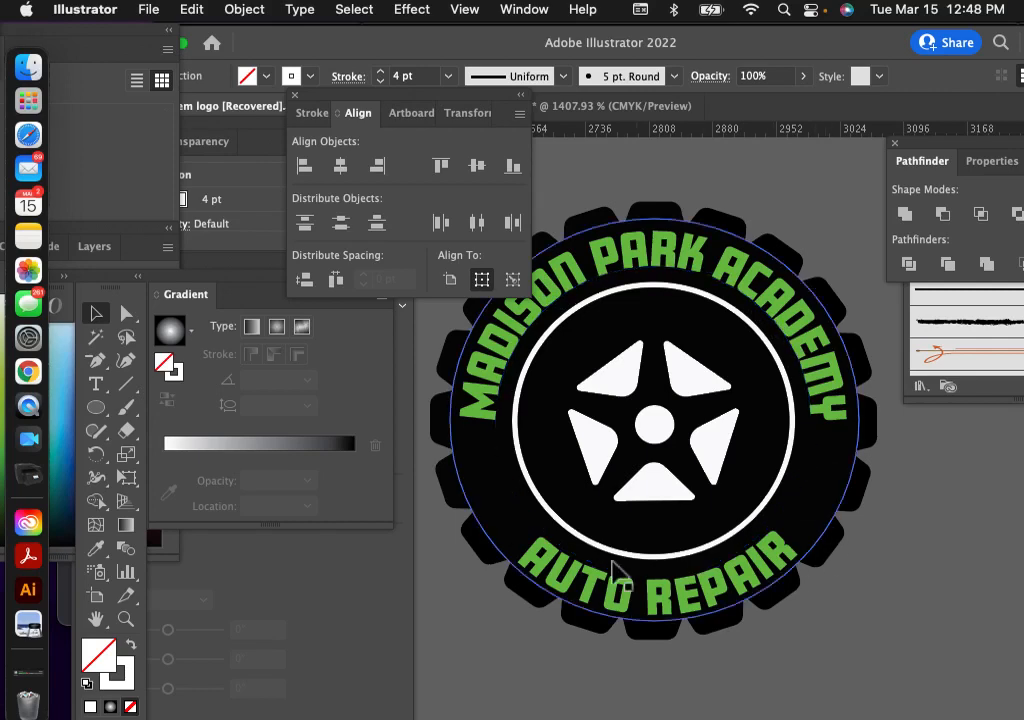
scroll(743, 606, down, 7)
scroll(743, 606, down, 10)
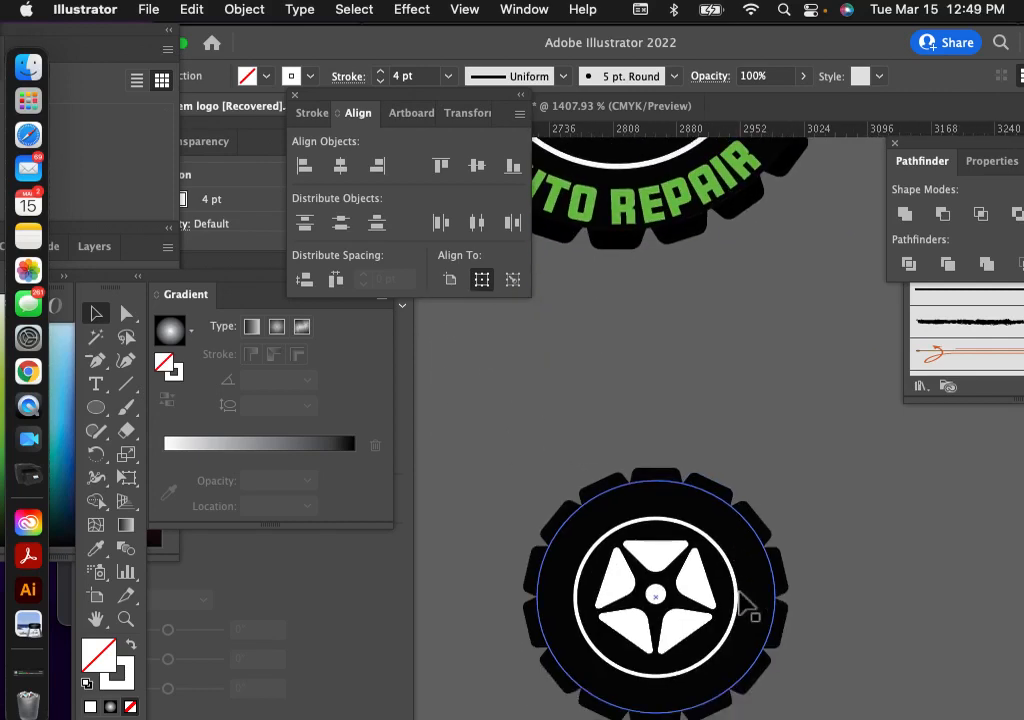
scroll(743, 583, right, 2)
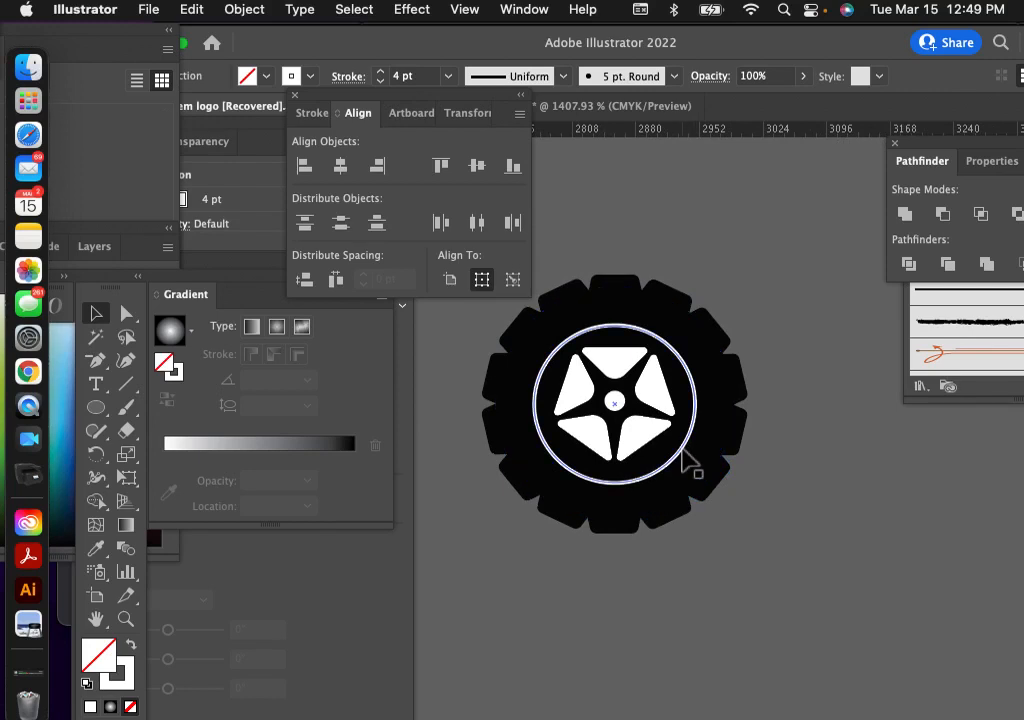
drag(690, 462, 968, 642)
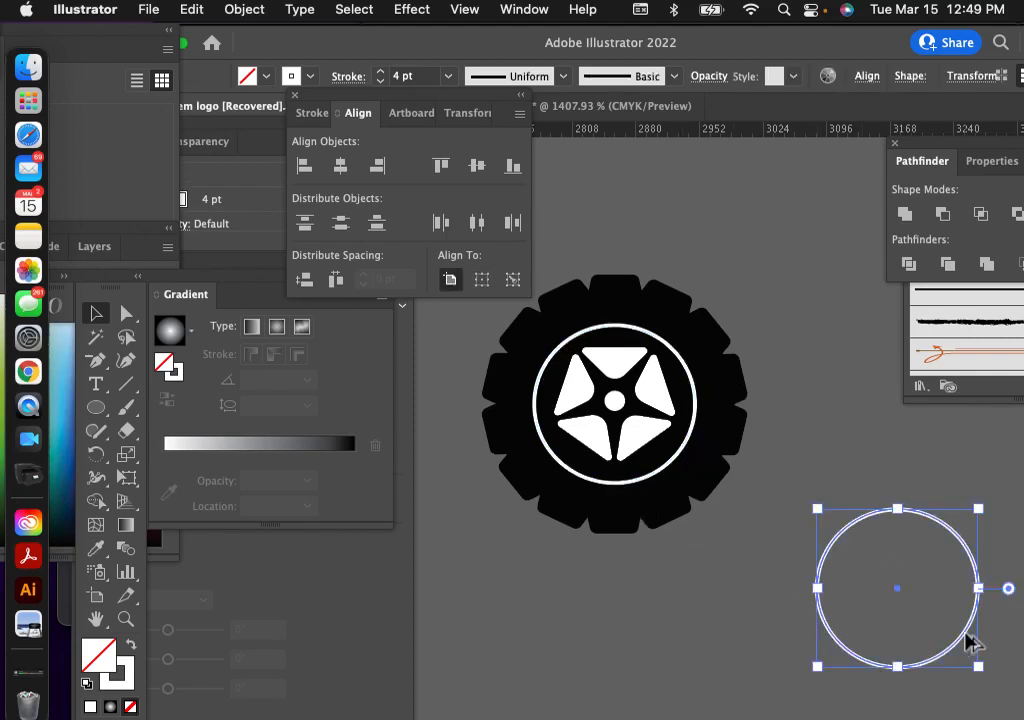
drag(656, 485, 592, 708)
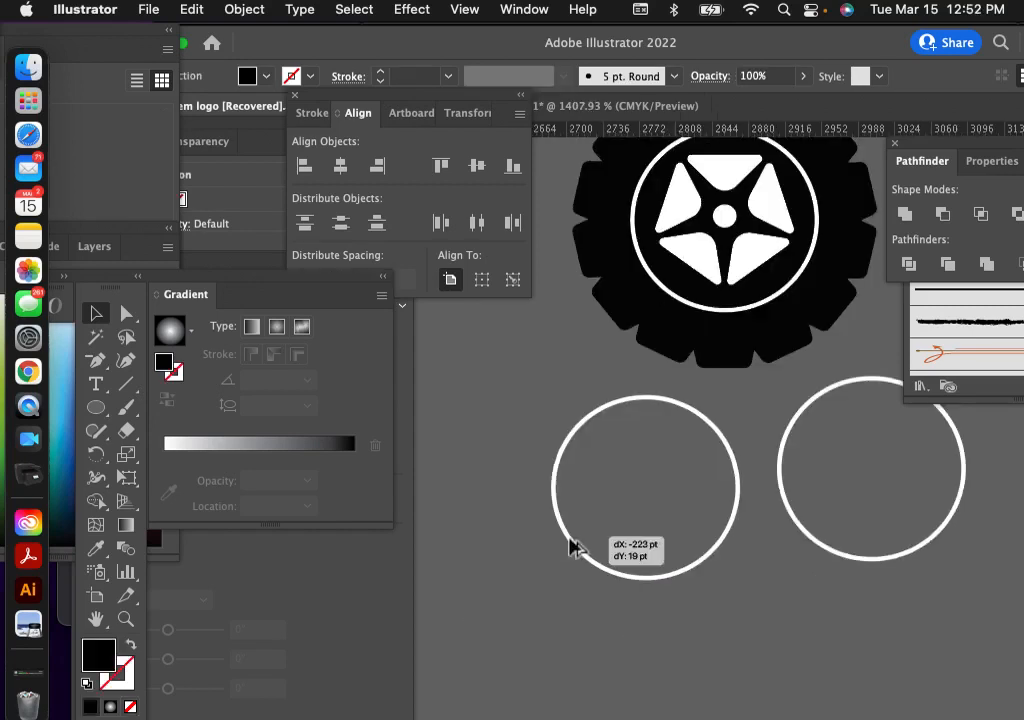
drag(571, 544, 553, 540)
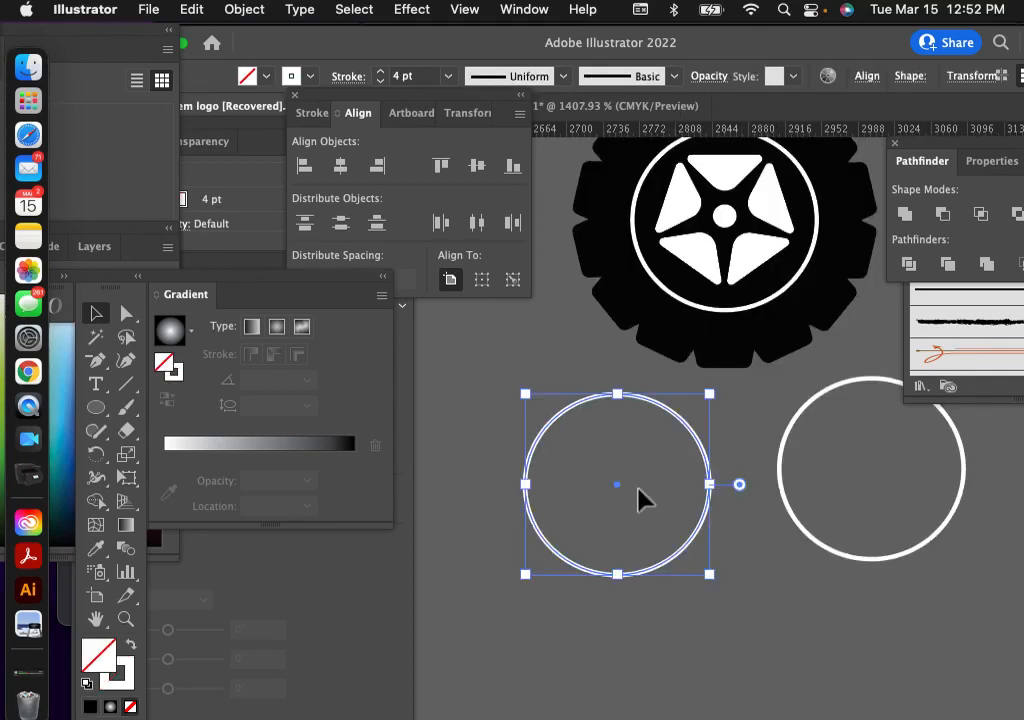
click(772, 592)
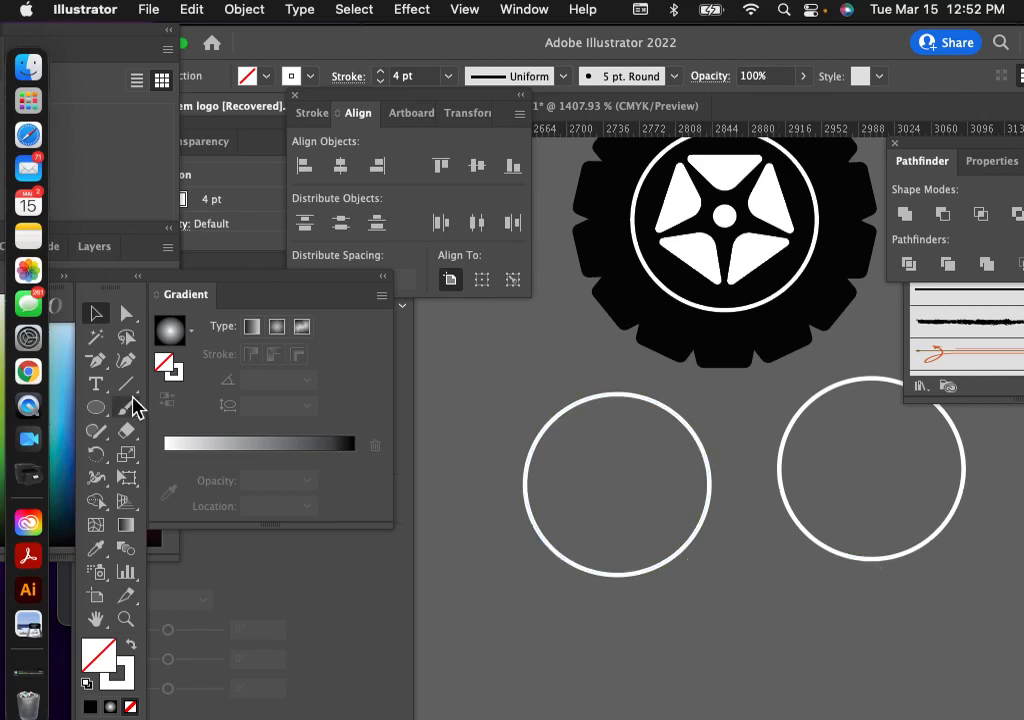
Step: Use the Type on a Path Tool to put the text "MADISON PARK ACADEMY" along the left ring copy
click(96, 392)
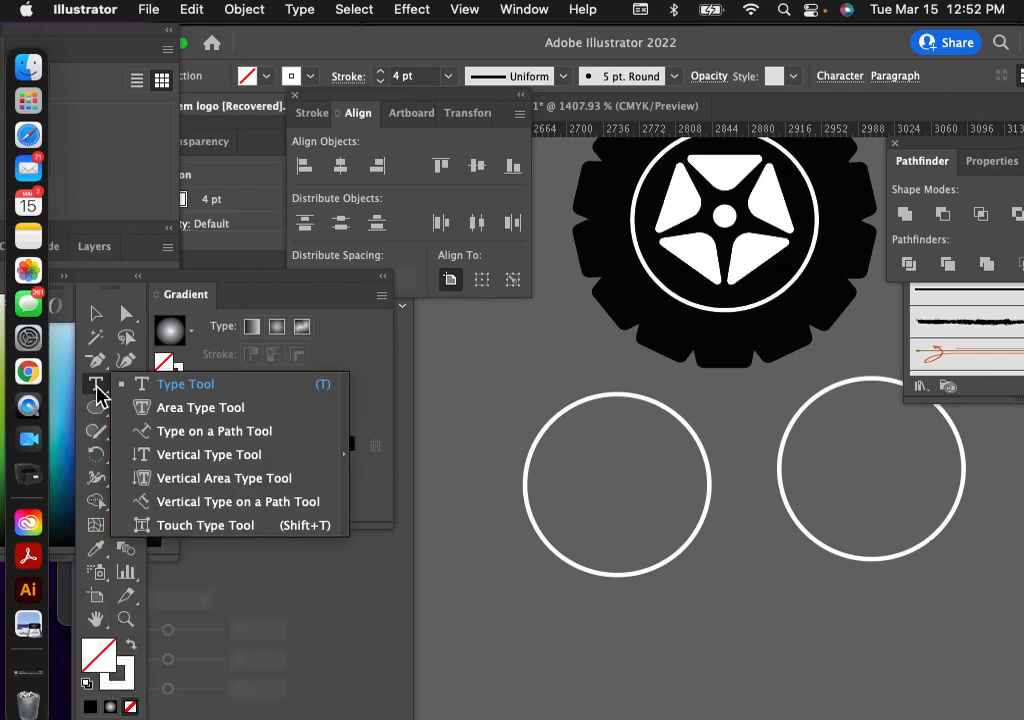
click(174, 440)
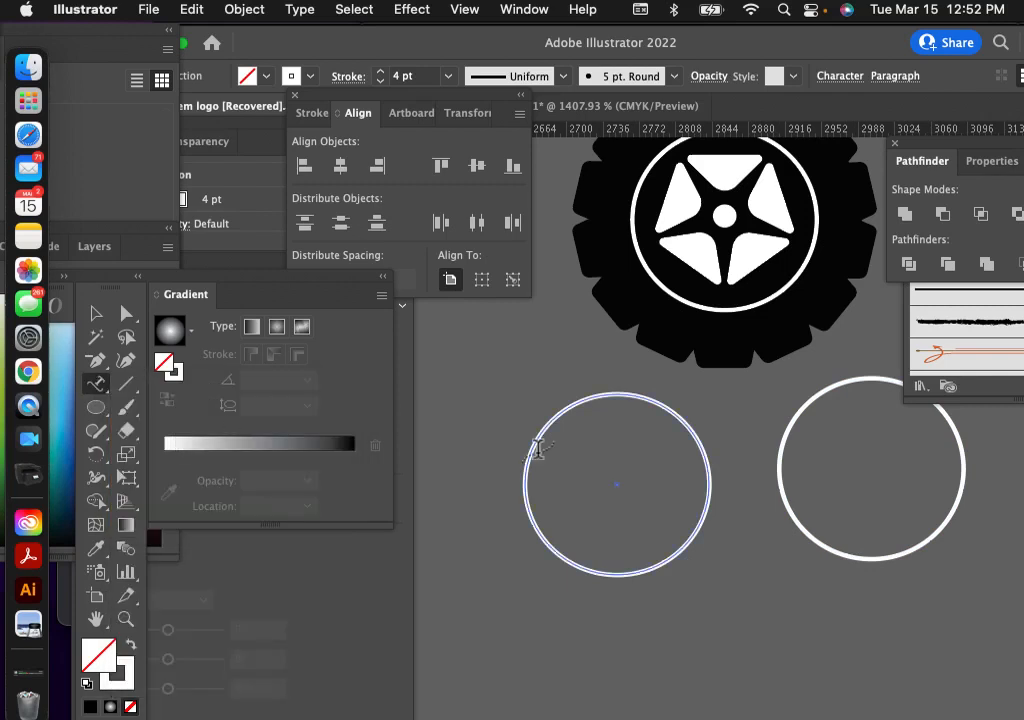
click(535, 459)
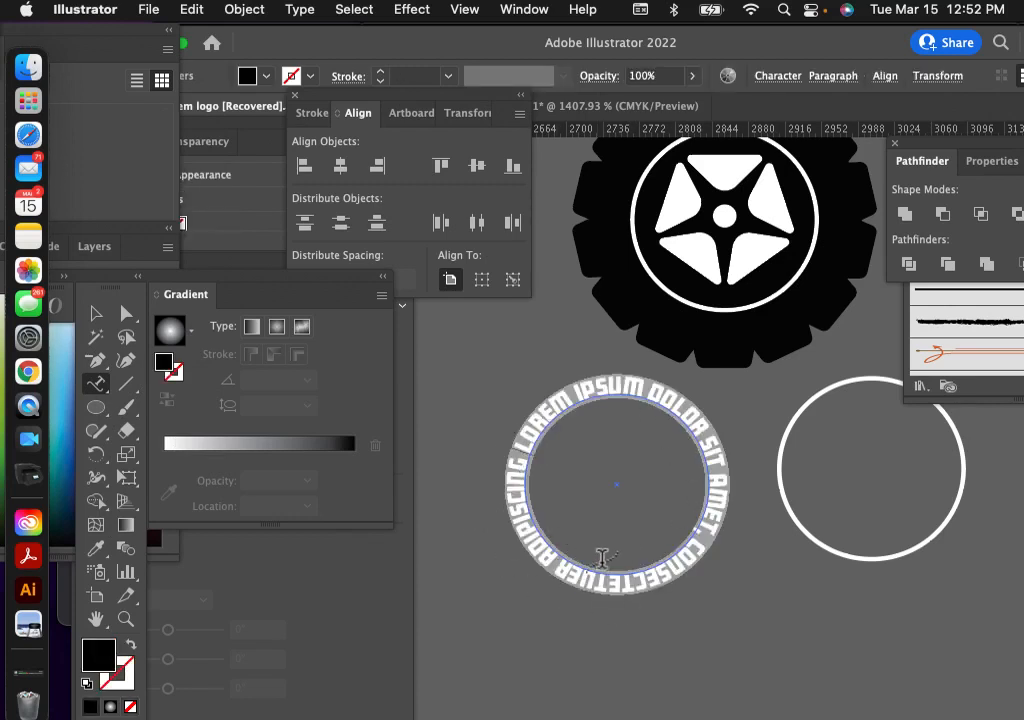
text(MA)
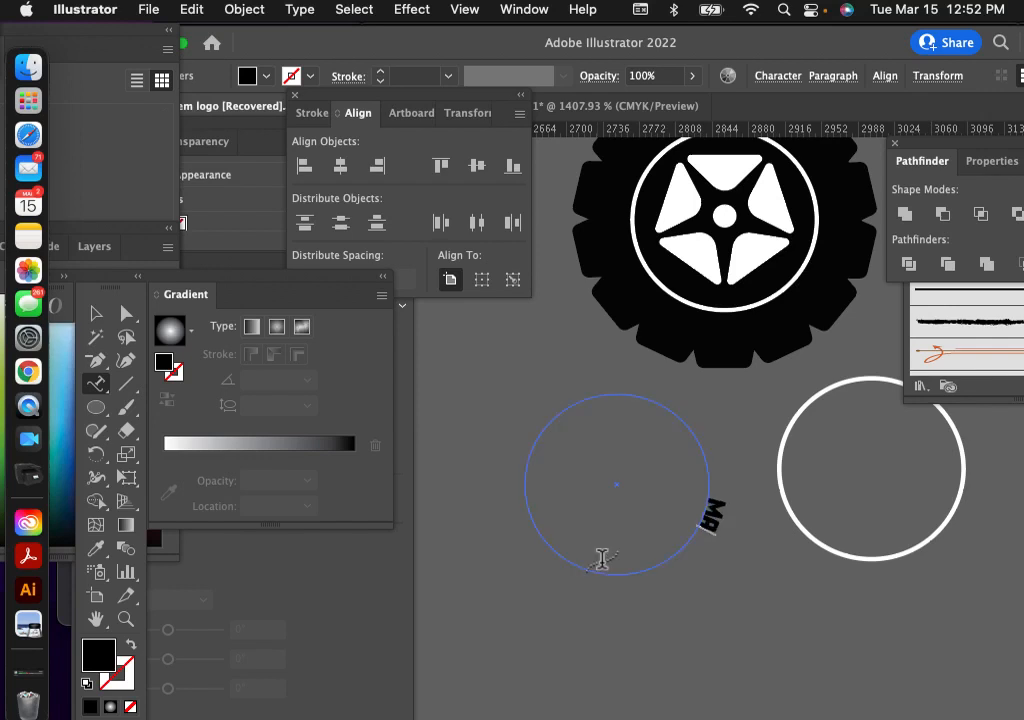
text(DISON)
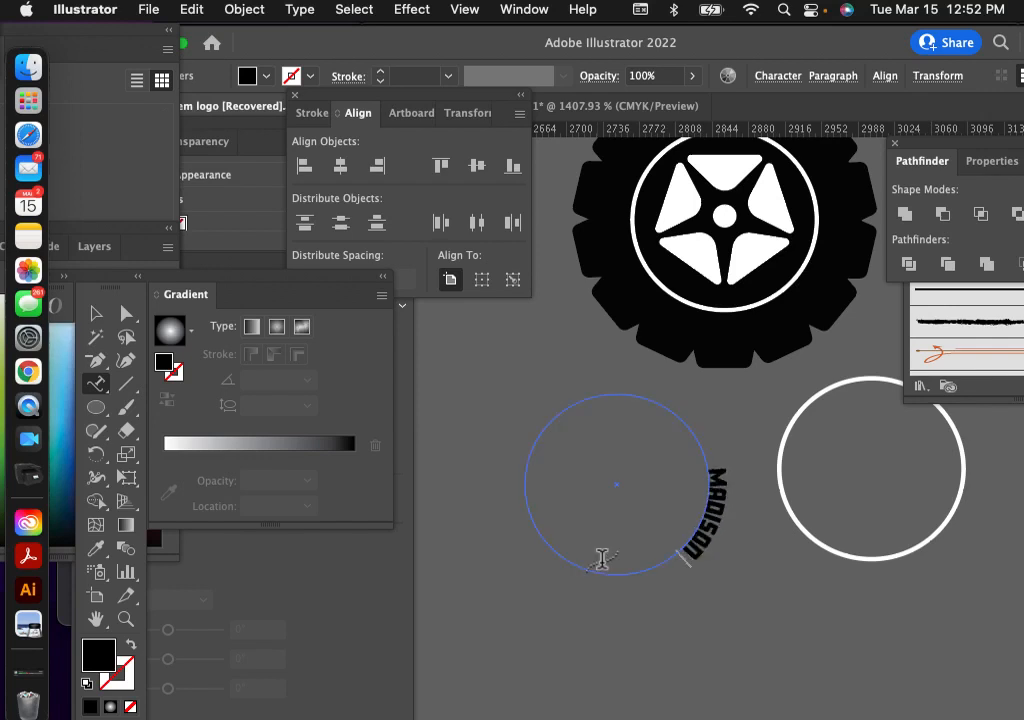
text( PARK ACADEMY)
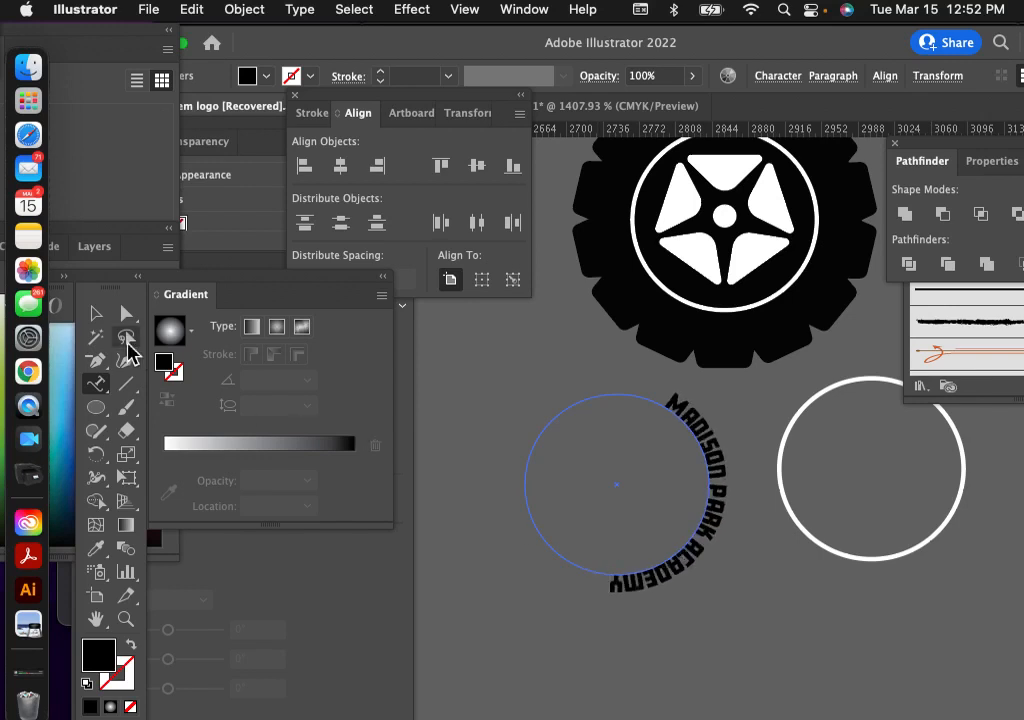
Step: Slide the MADISON PARK ACADEMY text around its circle by moving its path brackets toward the circle's lower-left arc
click(96, 315)
scroll(617, 487, up, 3)
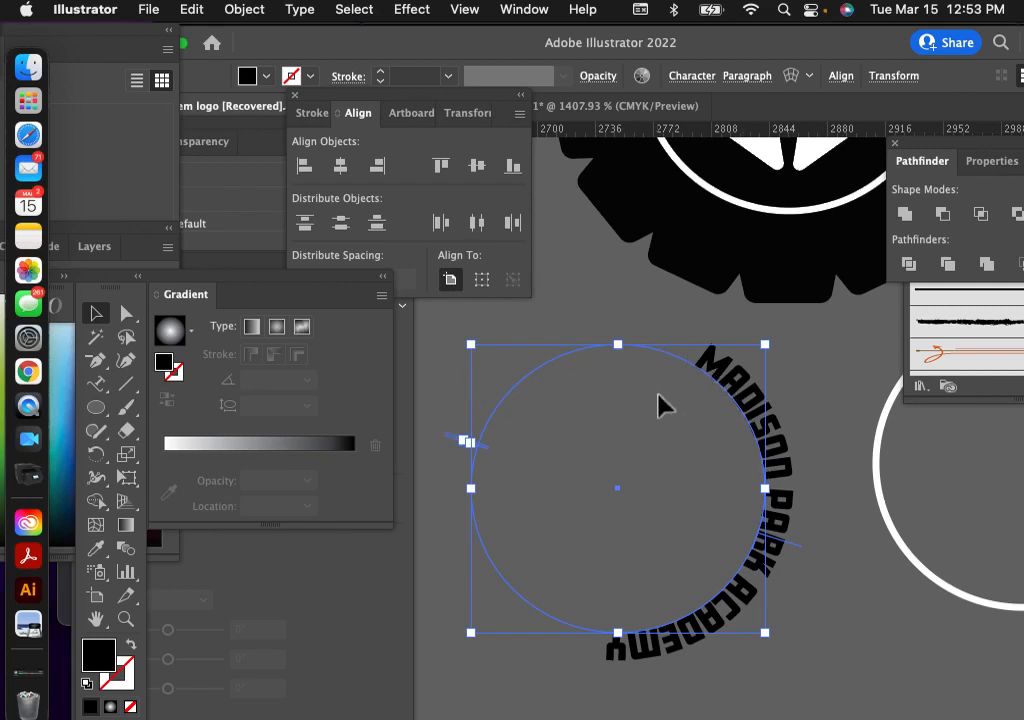
scroll(443, 456, up, 2)
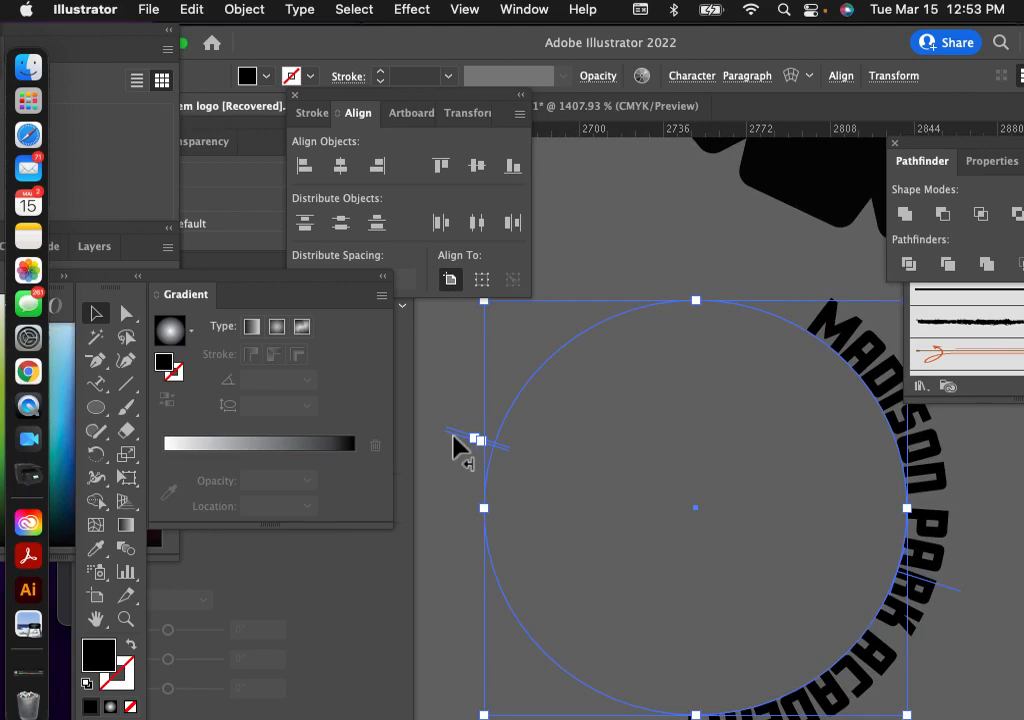
drag(455, 446, 525, 650)
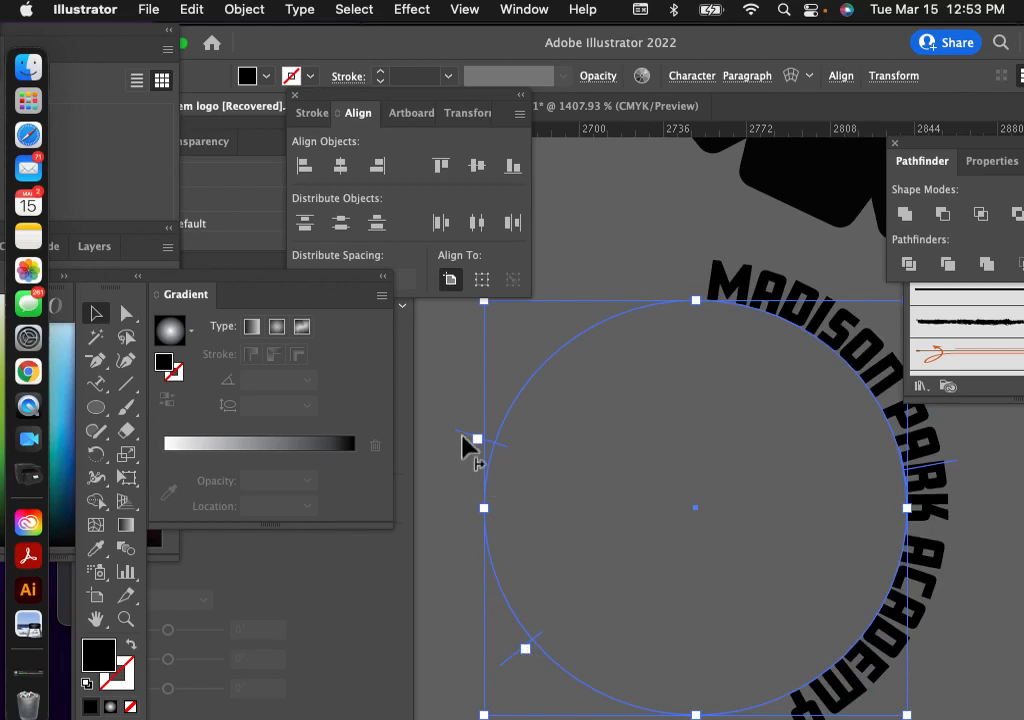
drag(464, 438, 565, 700)
drag(489, 648, 466, 642)
key(super+z)
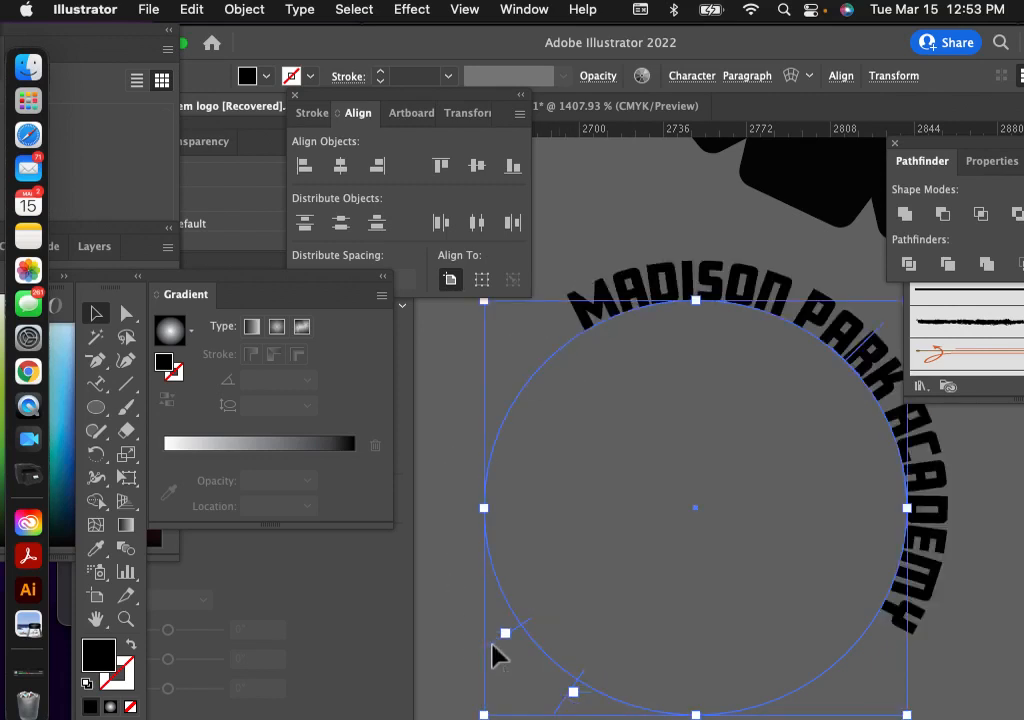
drag(497, 655, 515, 675)
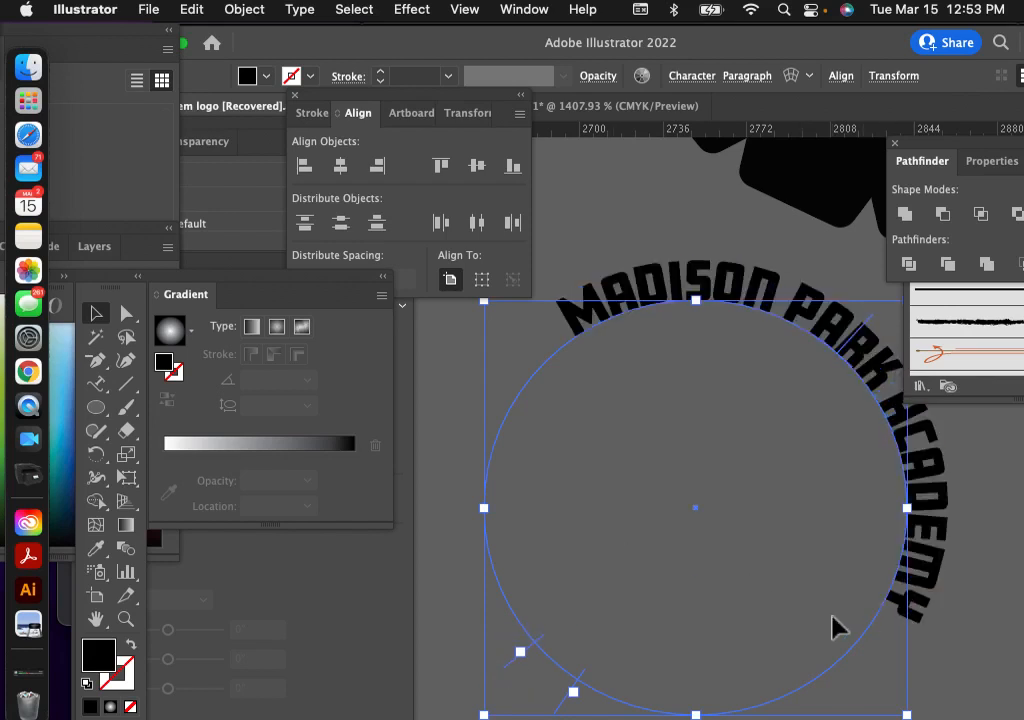
drag(578, 680, 668, 699)
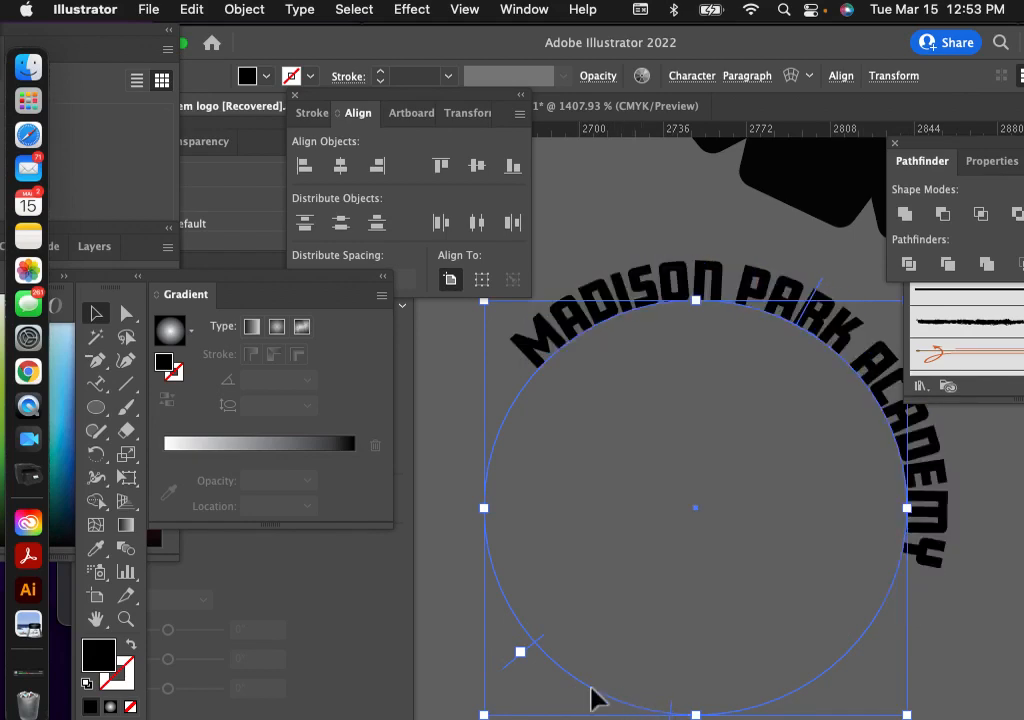
mouse_move(536, 645)
mouse_down()
mouse_move(558, 658)
mouse_move(541, 660)
mouse_move(534, 648)
mouse_up()
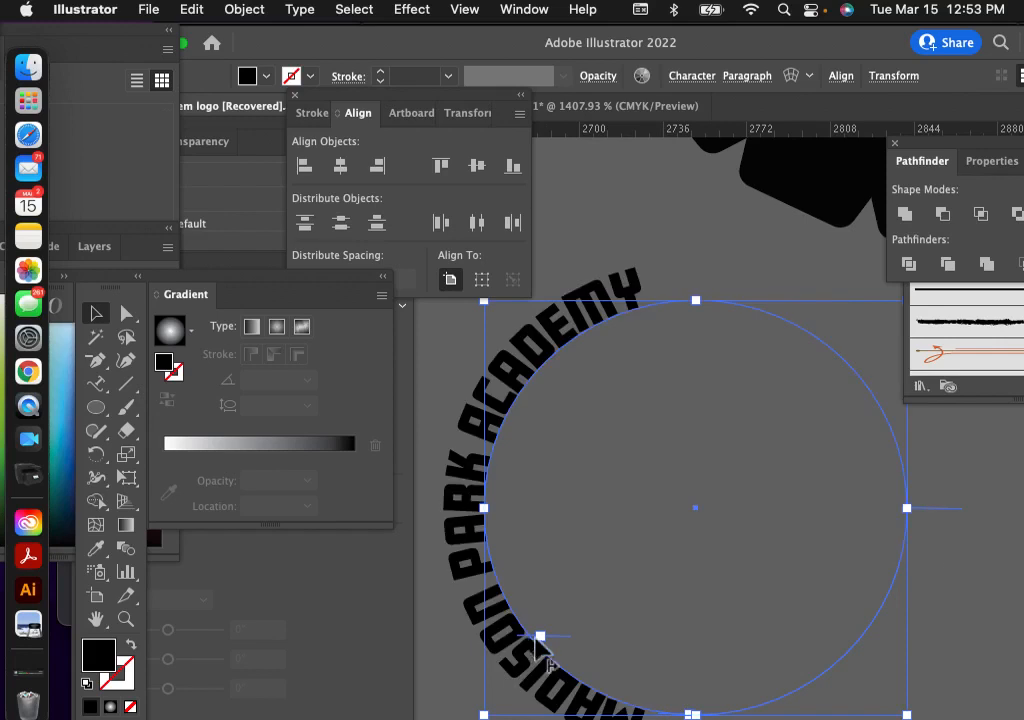
Step: Reposition the path text's brackets on either side of the circle's bottom so MADISON PARK ACADEMY arches evenly over the top
scroll(656, 656, down, 5)
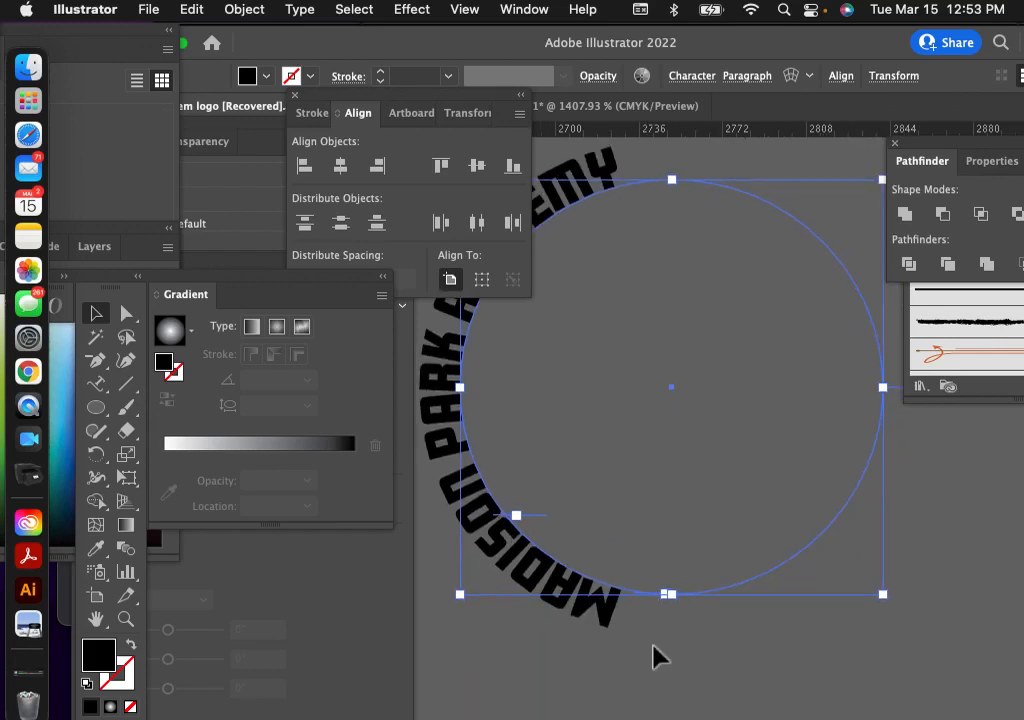
click(598, 608)
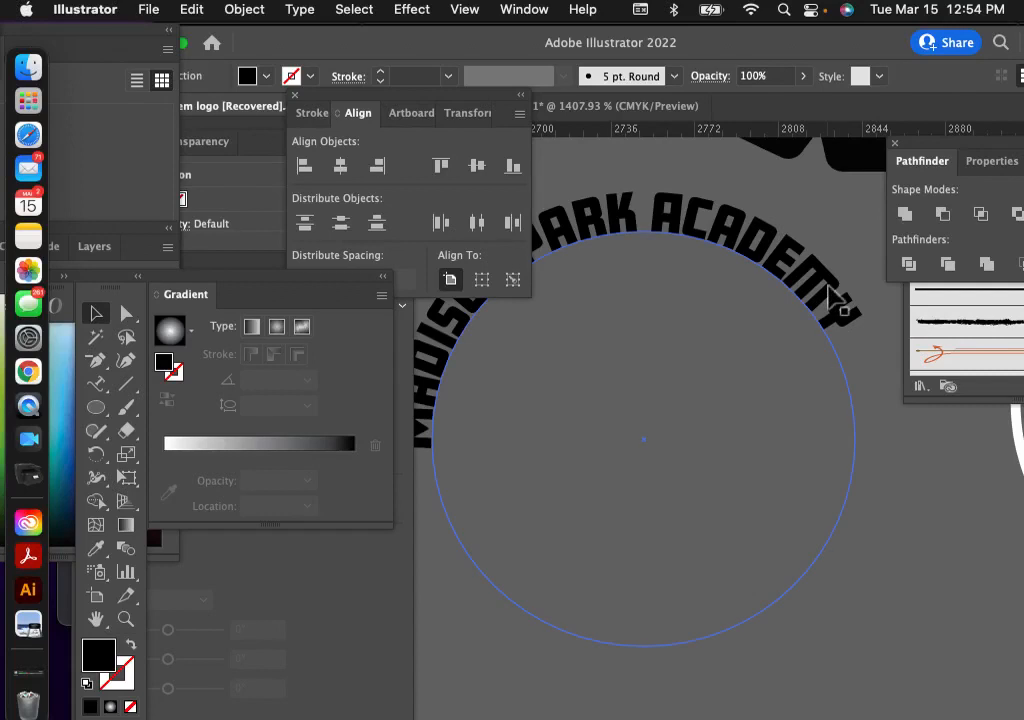
click(833, 297)
scroll(784, 553, up, 2)
scroll(784, 553, left, 2)
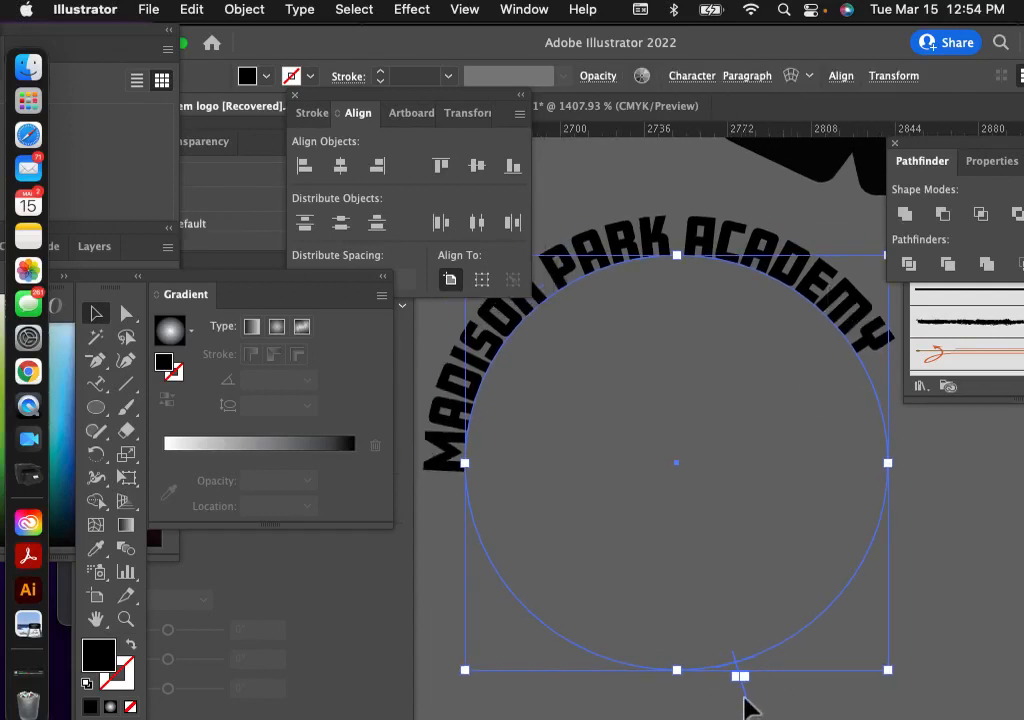
drag(744, 698, 608, 664)
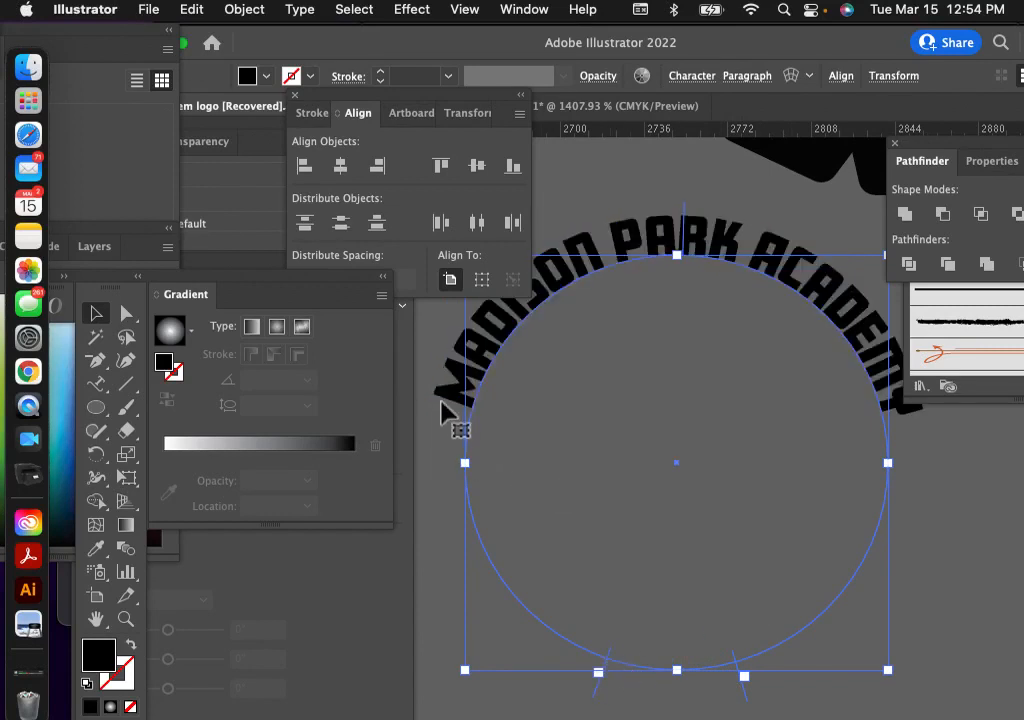
scroll(473, 405, left, 1)
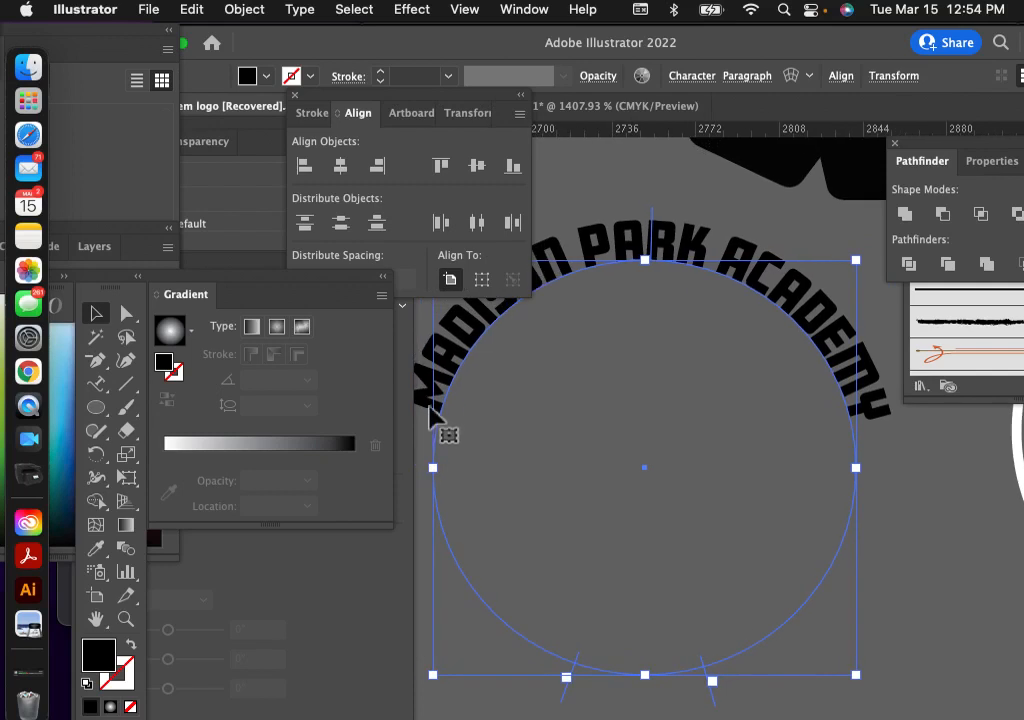
Step: Show the guides and place a horizontal ruler guide across the lower ends of the MADISON PARK ACADEMY arch to check its levelness
scroll(735, 500, left, 2)
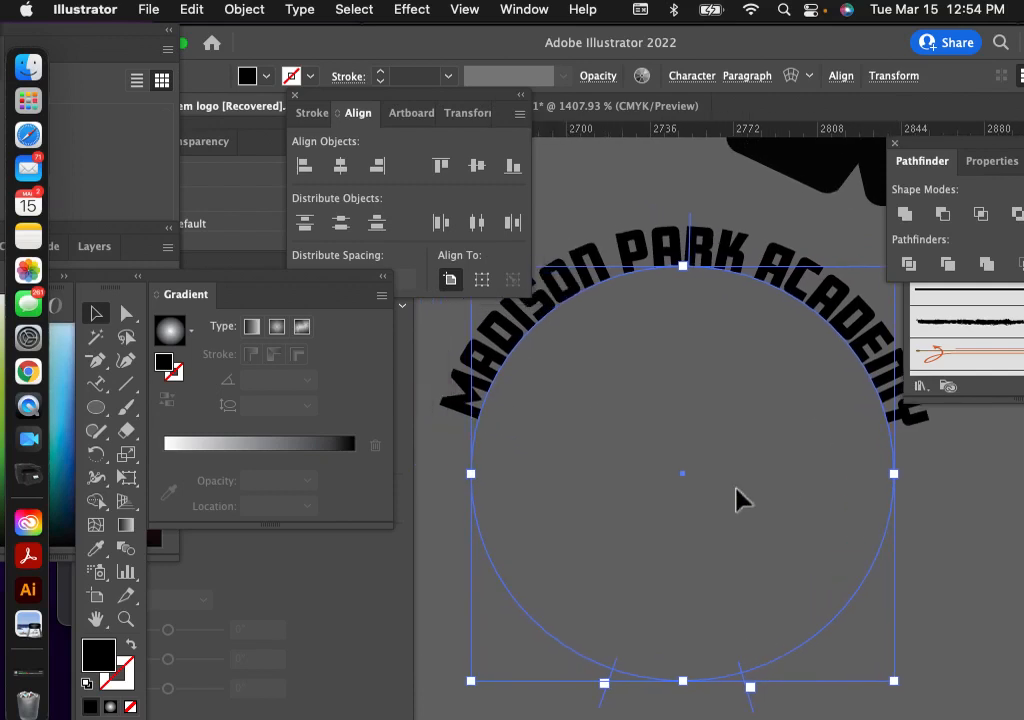
scroll(736, 500, right, 1)
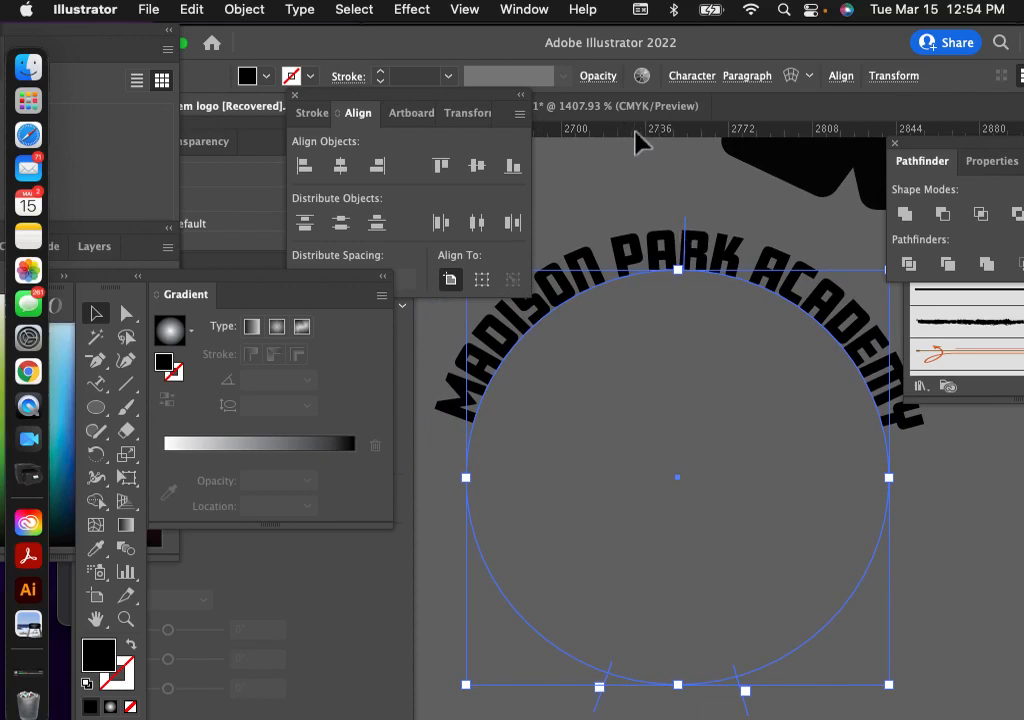
key(super+r)
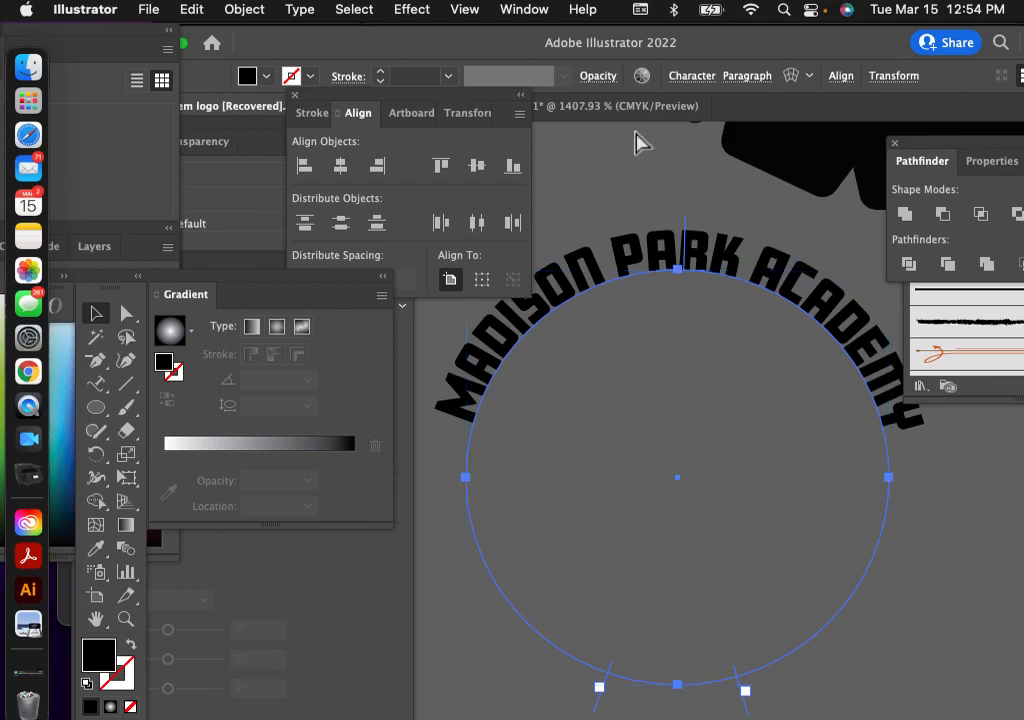
key(super+r)
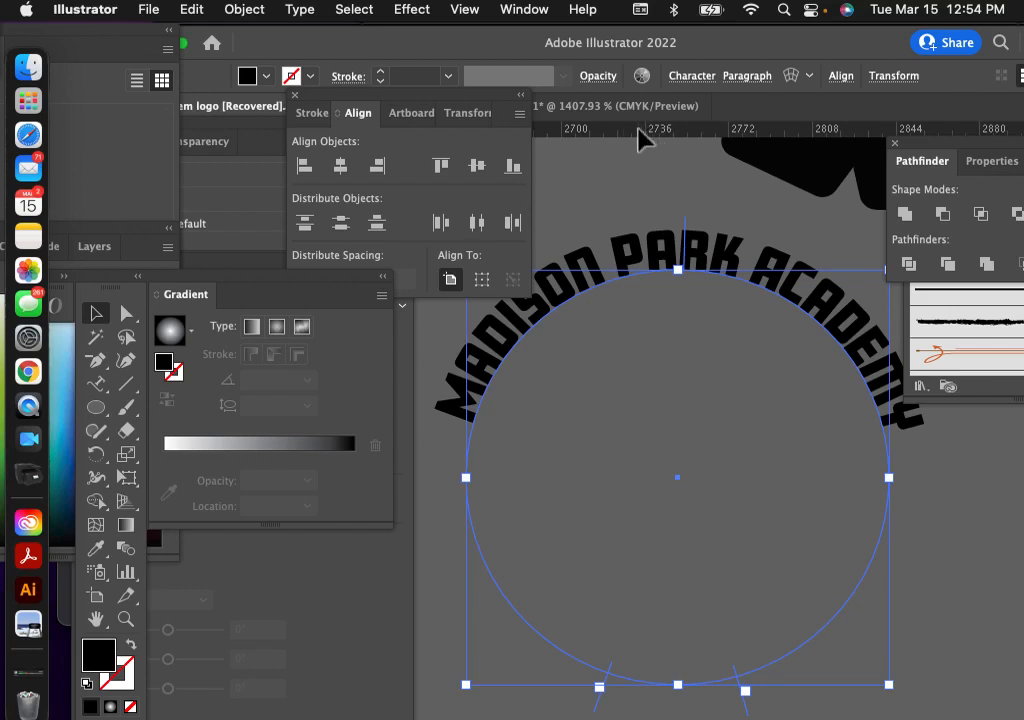
drag(638, 138, 637, 340)
click(467, 12)
scroll(530, 500, down, 10)
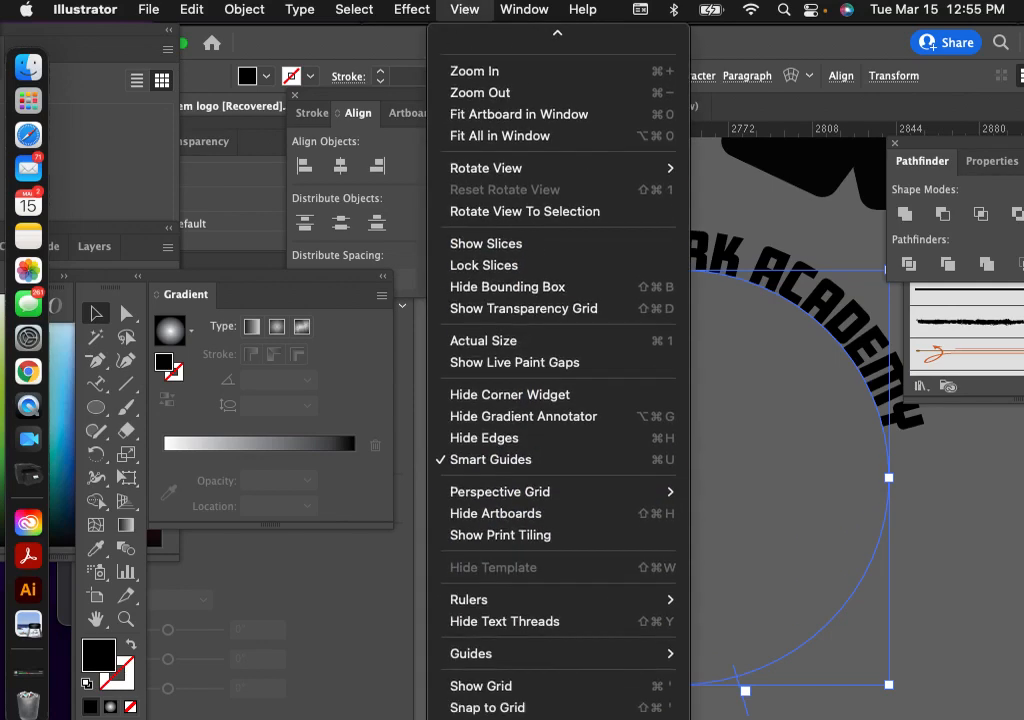
mouse_move(540, 553)
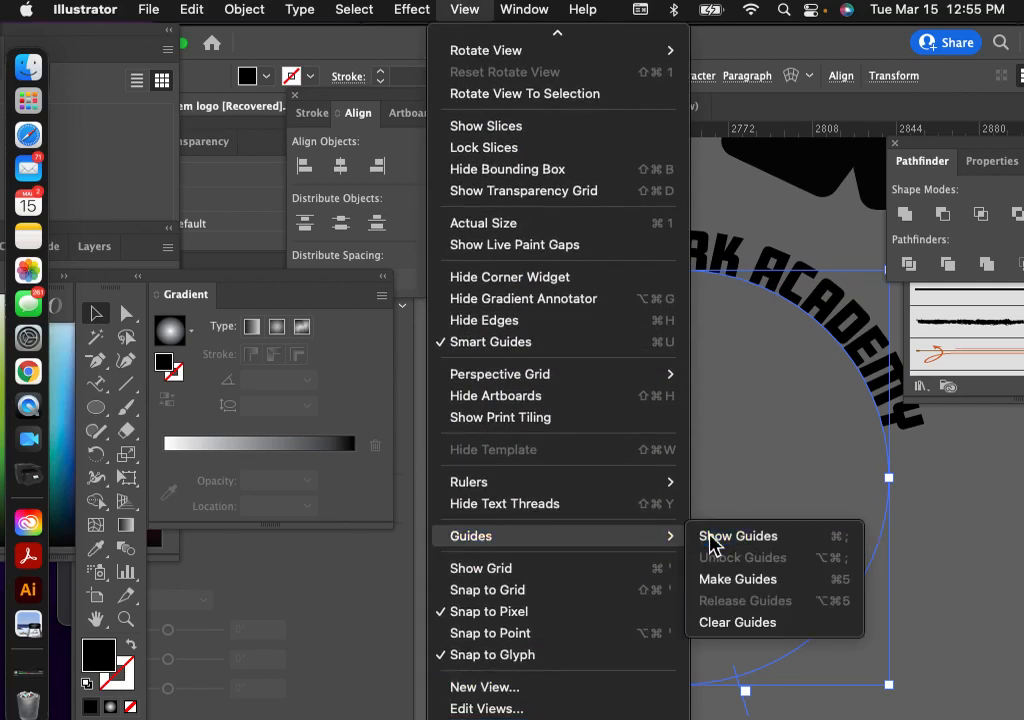
click(708, 537)
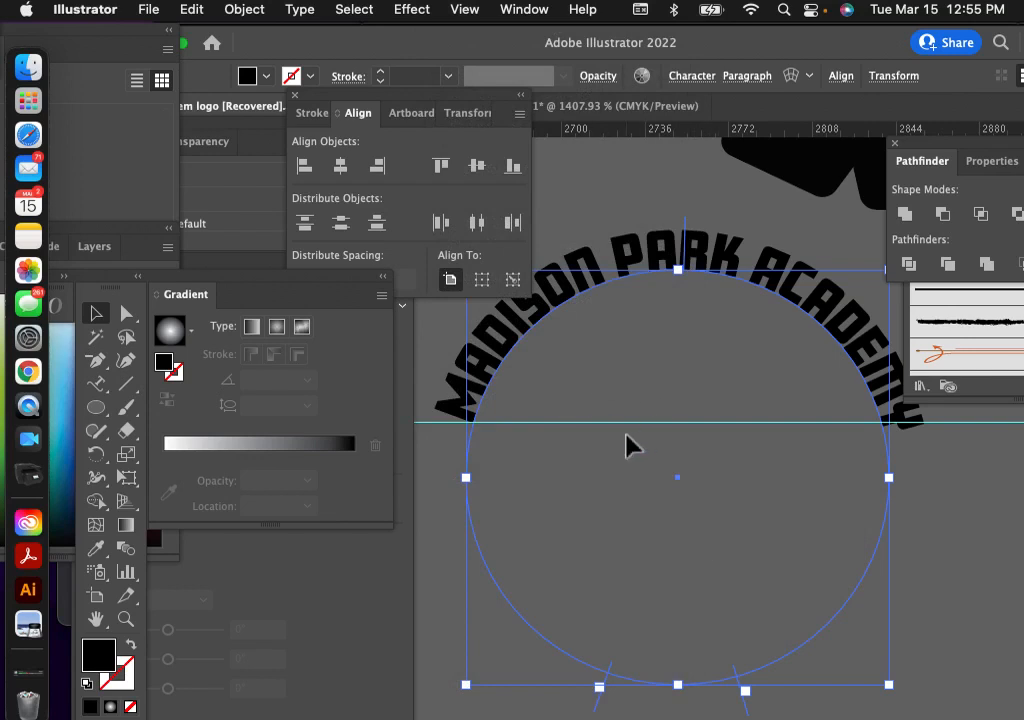
scroll(655, 502, up, 5)
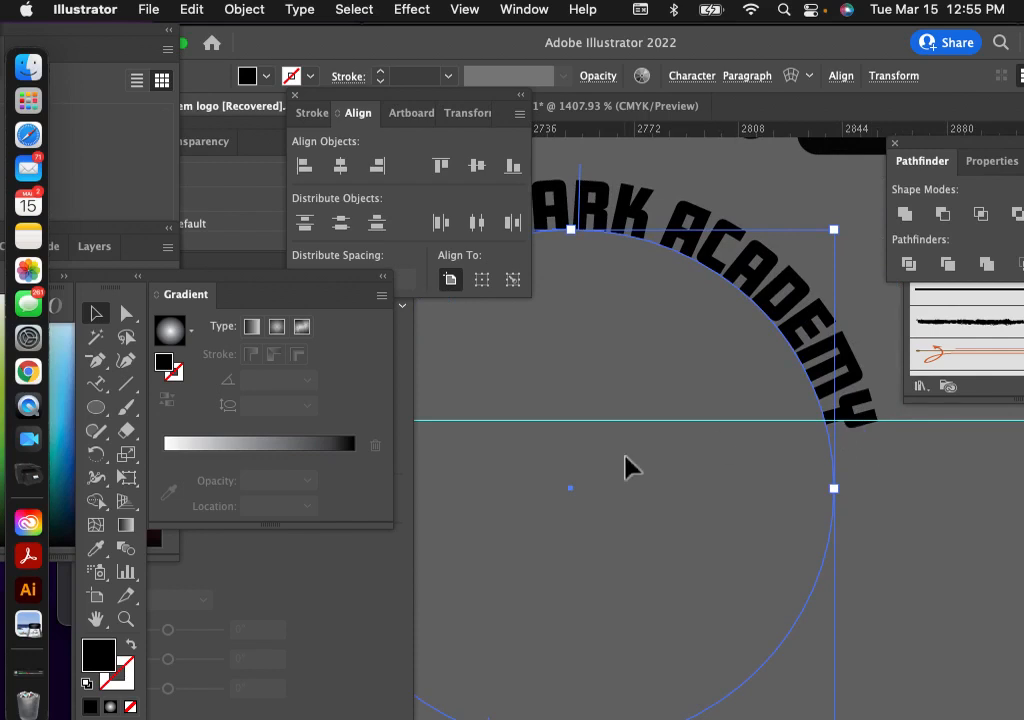
scroll(624, 466, left, 5)
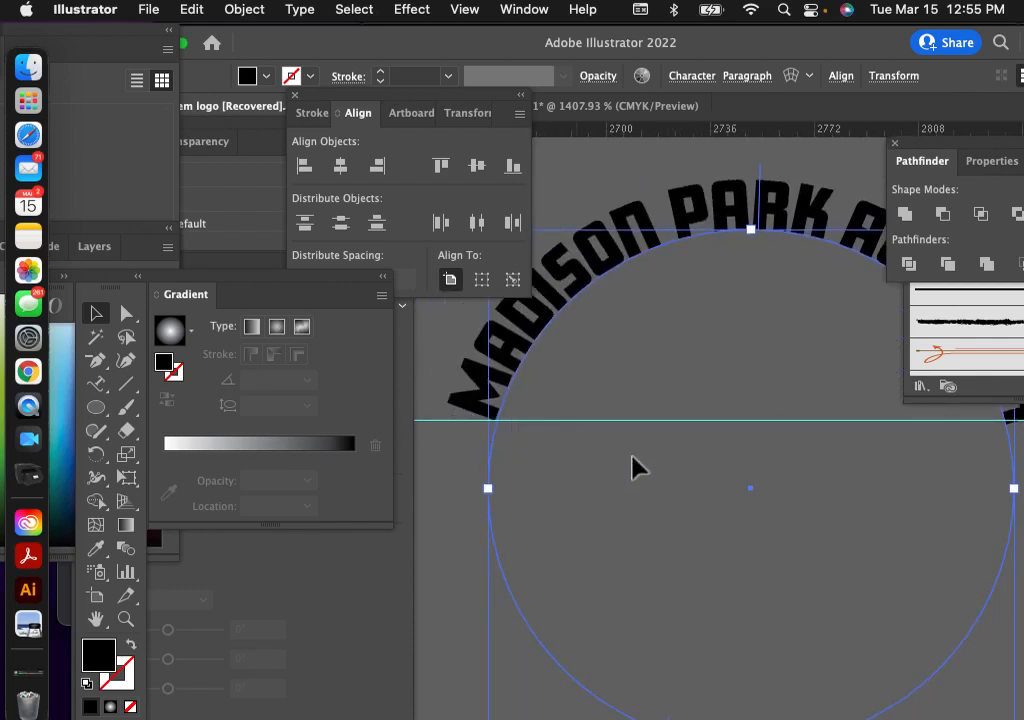
scroll(667, 480, right, 3)
scroll(667, 480, down, 2)
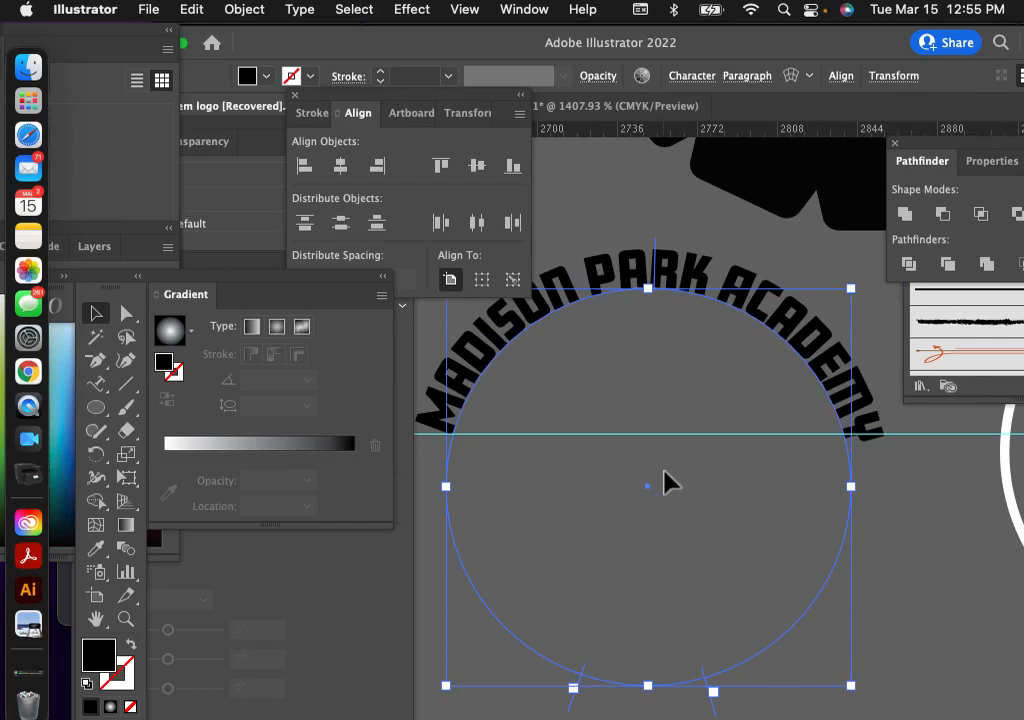
scroll(664, 480, up, 1)
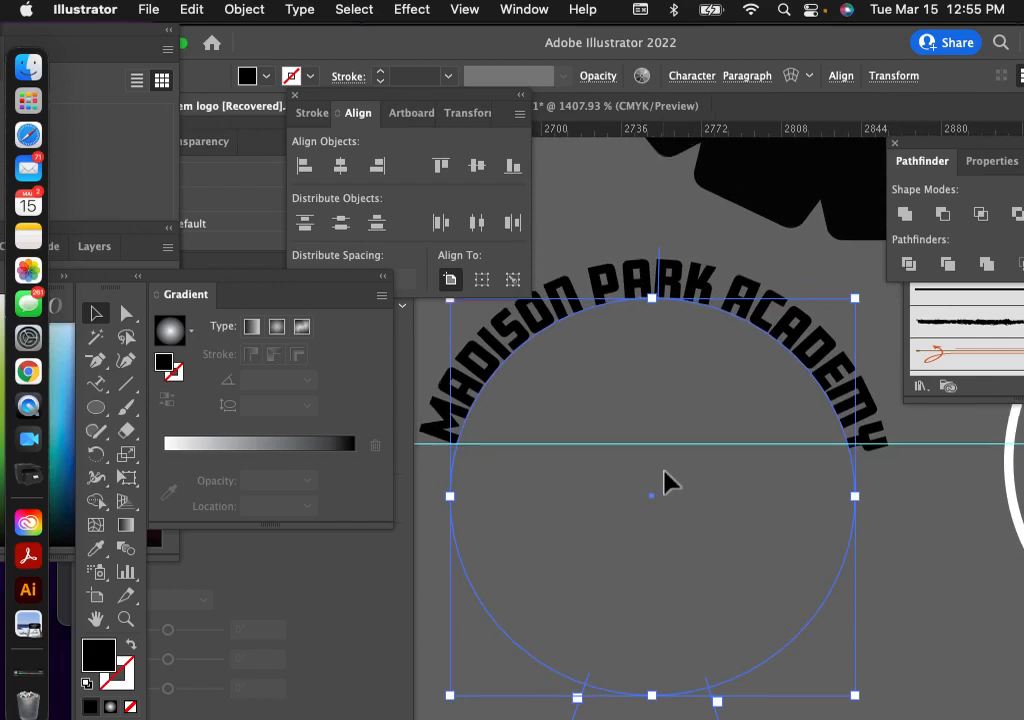
Step: Try a 21 pt font size on the whole MADISON PARK ACADEMY text, and restore it to 22 pt
triple_click(442, 428)
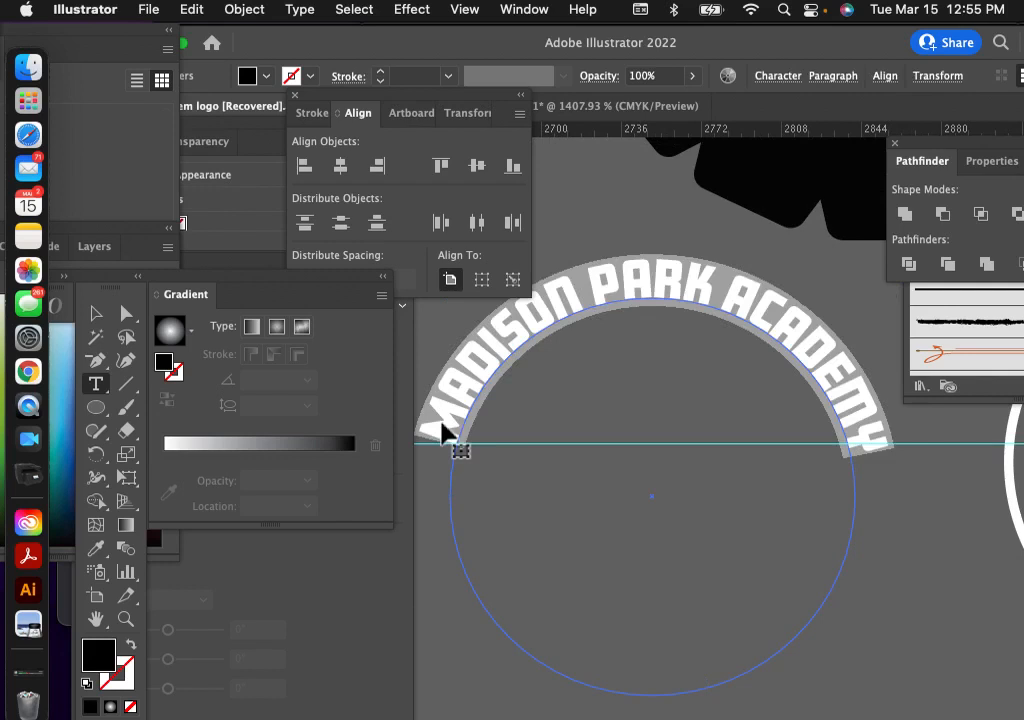
click(777, 78)
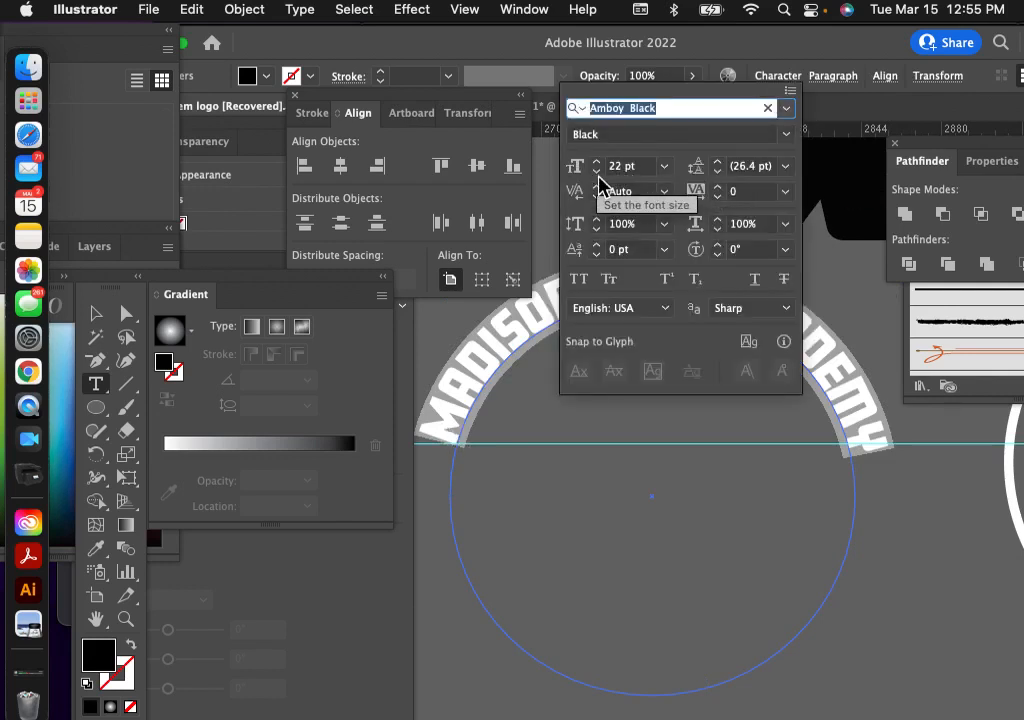
click(498, 359)
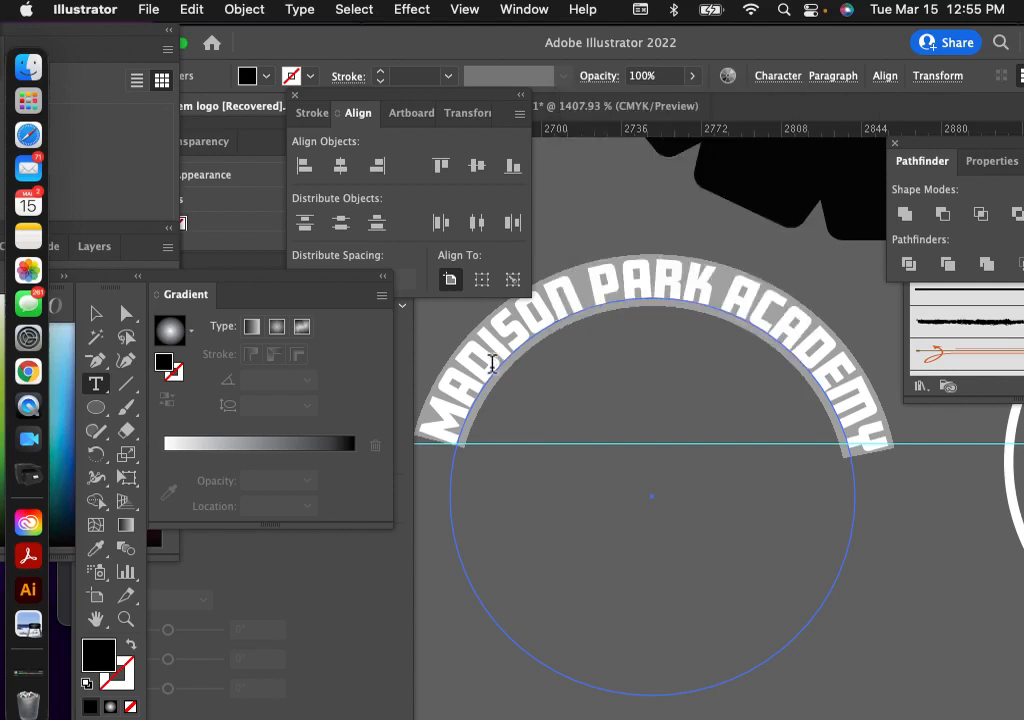
double_click(491, 362)
triple_click(491, 362)
click(777, 77)
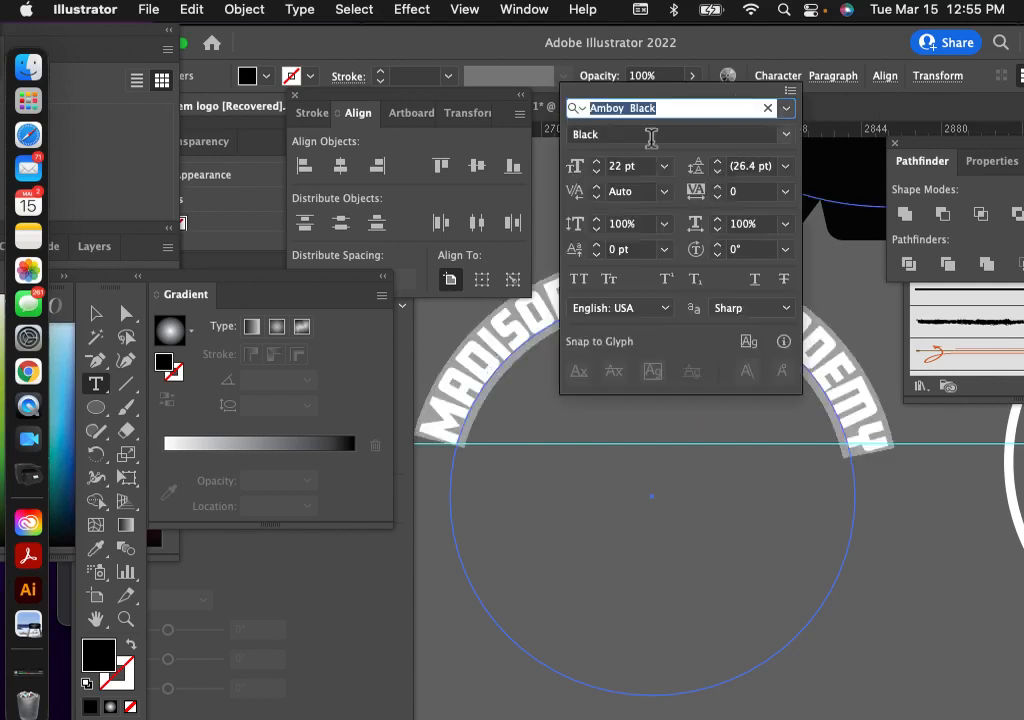
click(597, 173)
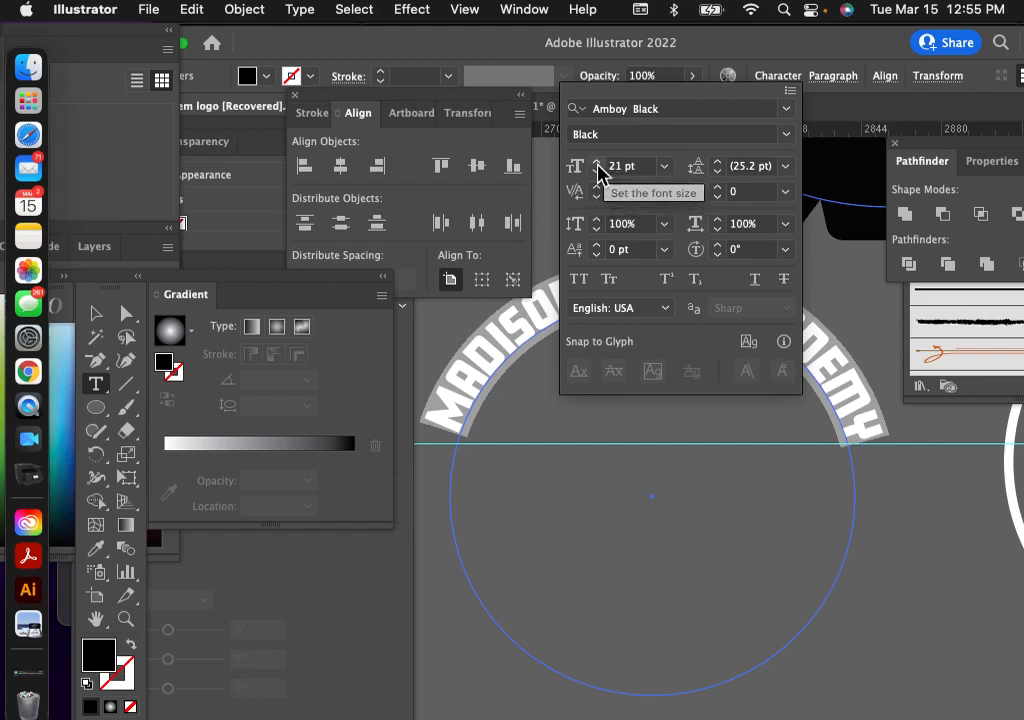
click(598, 164)
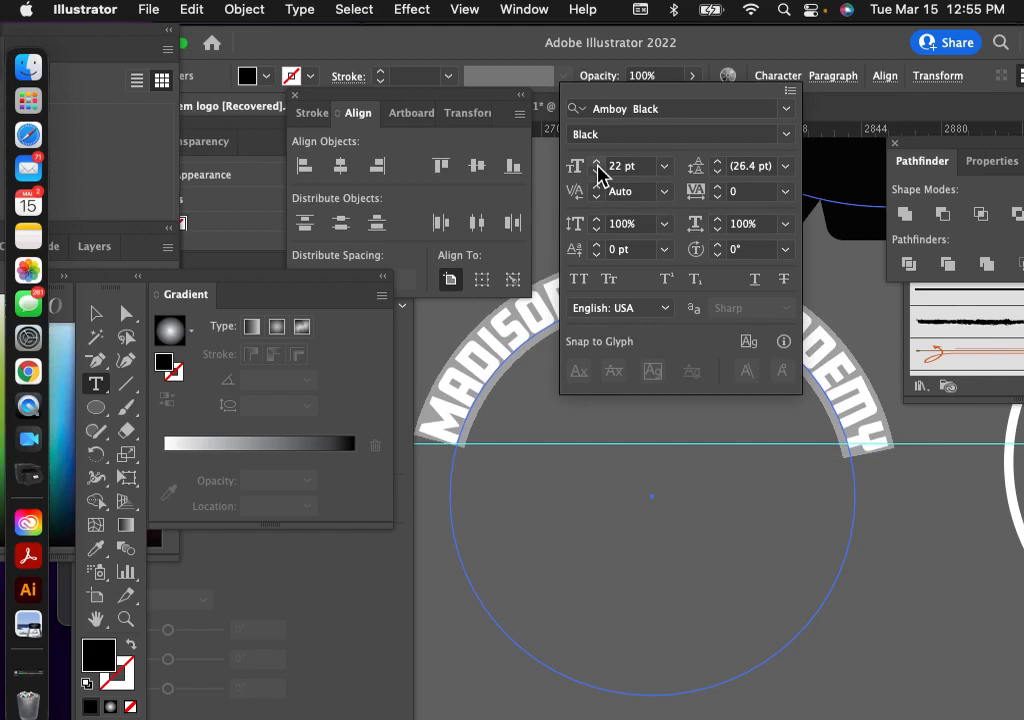
Step: Try tightening the tracking of the curved text to -14, return it to 0, and leave text editing
click(720, 196)
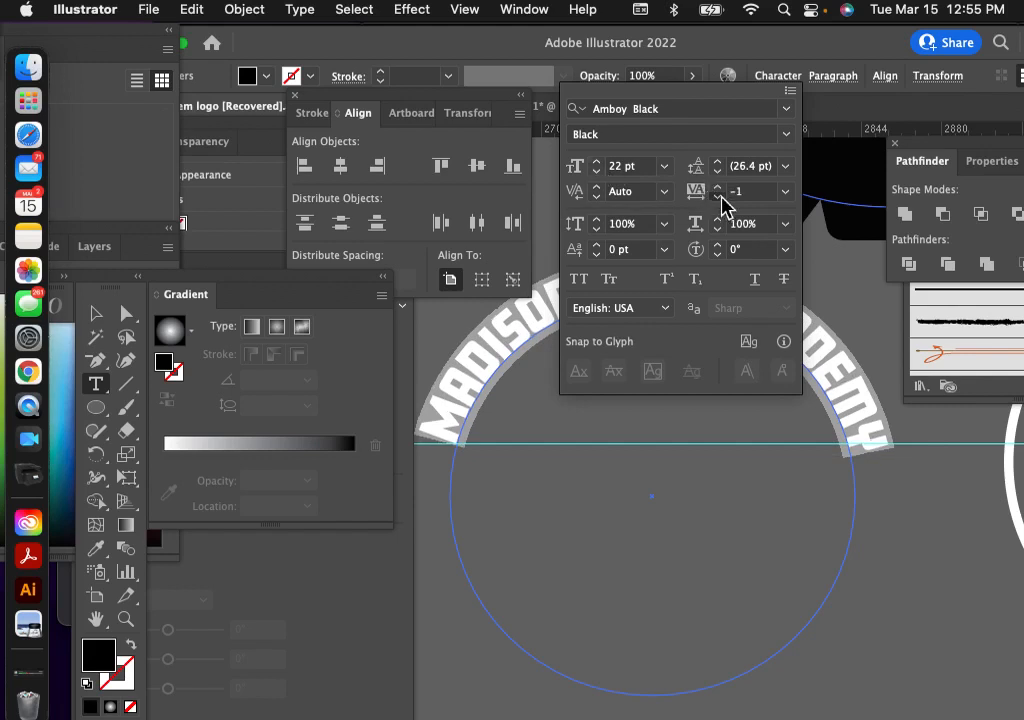
click(720, 196)
click(720, 196)
click(720, 196)
click(720, 196)
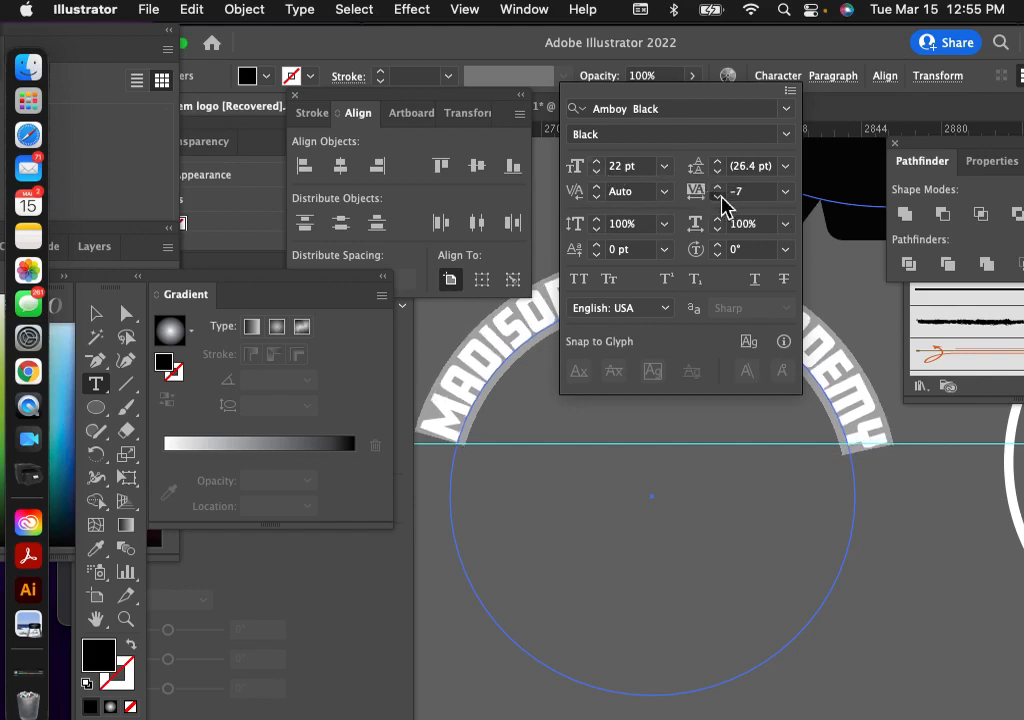
click(720, 196)
click(720, 196)
click(720, 196)
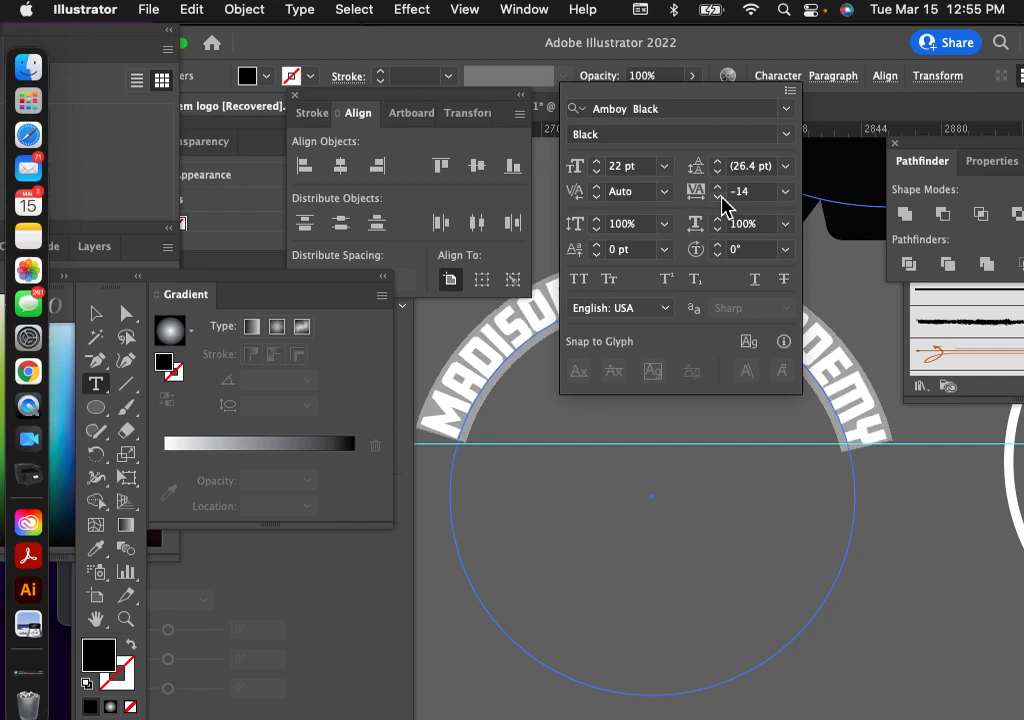
click(720, 186)
click(720, 186)
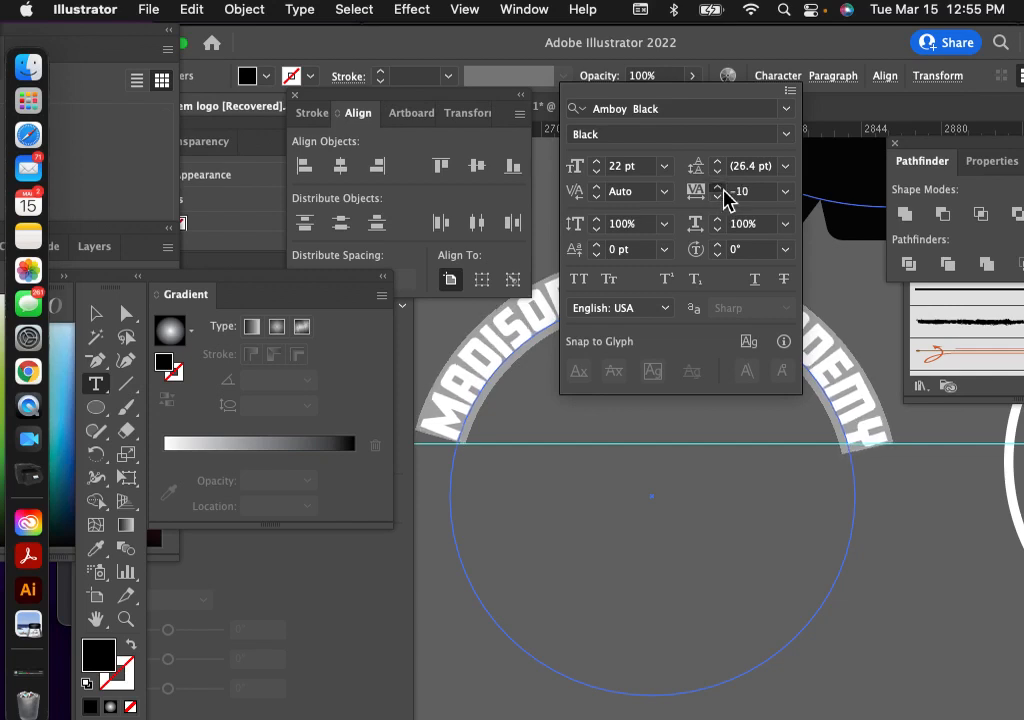
click(720, 186)
click(720, 186)
click(720, 186)
click(720, 186)
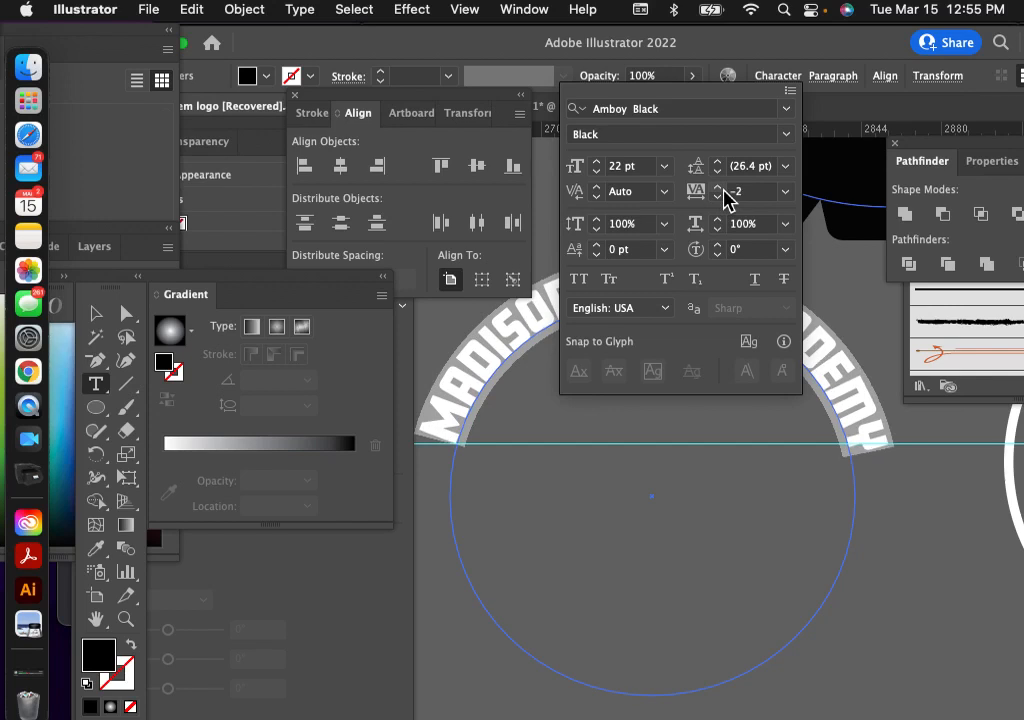
click(720, 186)
click(720, 186)
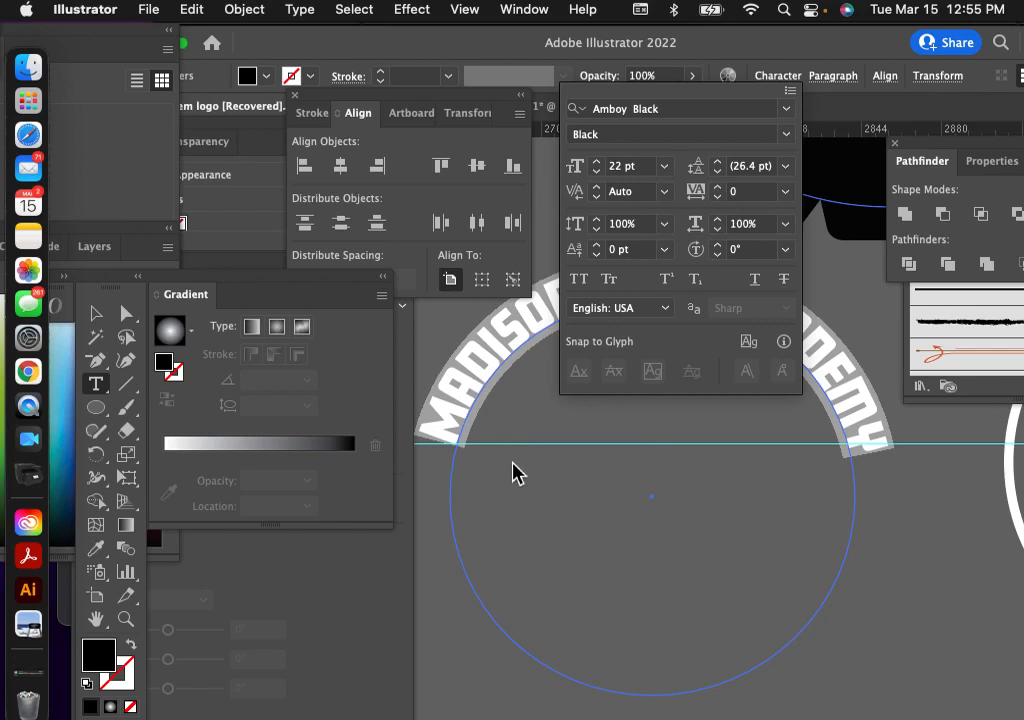
click(93, 314)
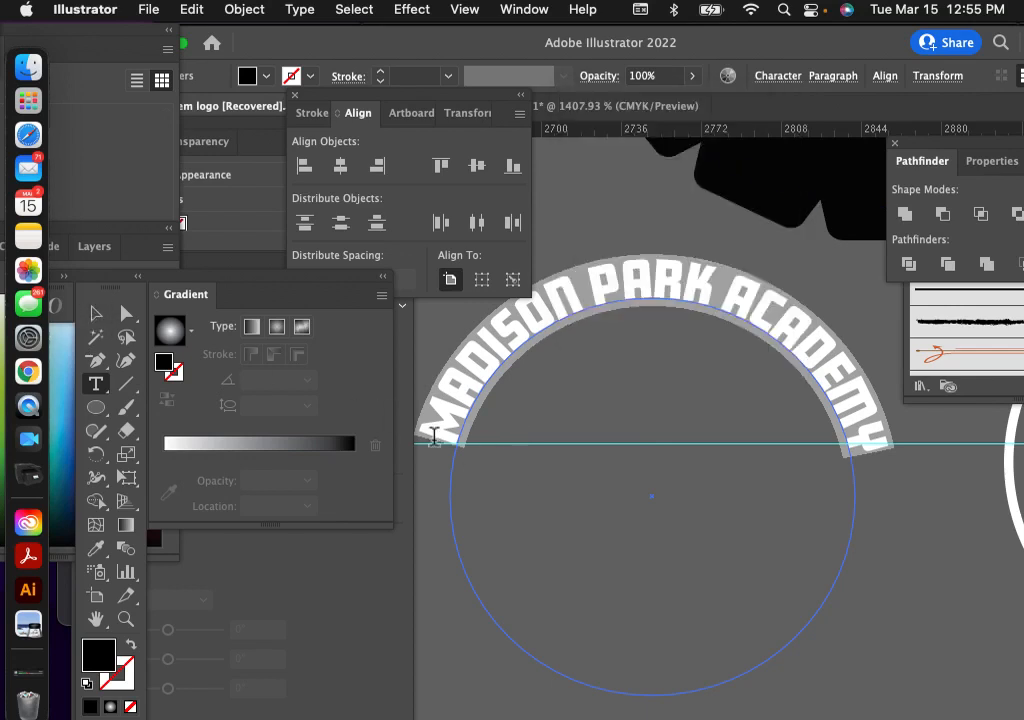
key(Escape)
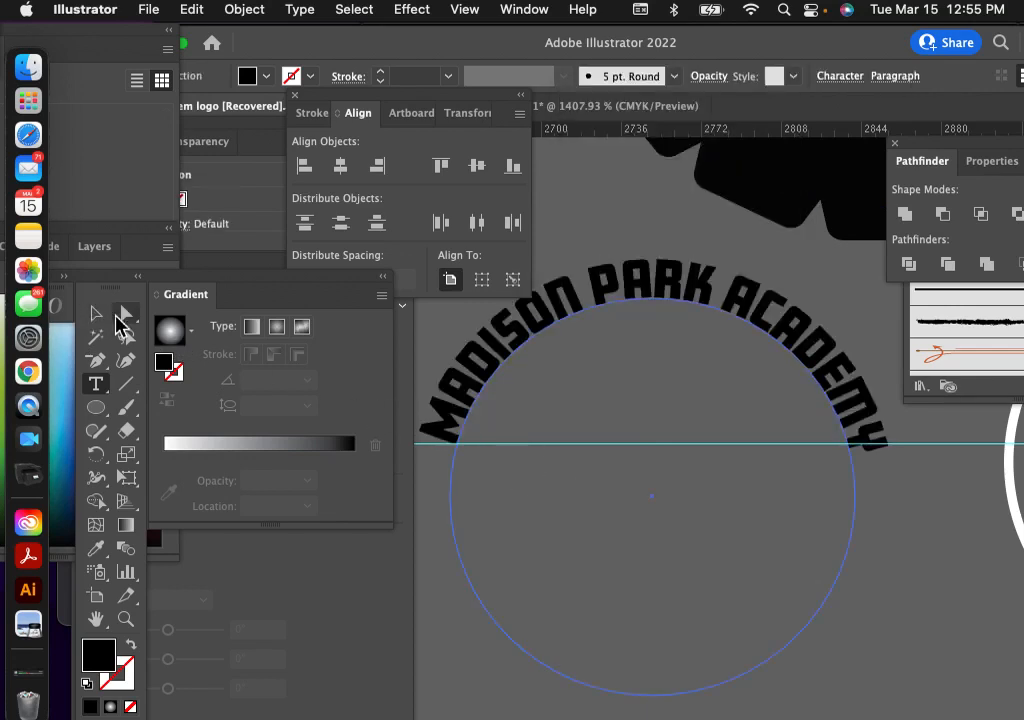
Step: Nudge the path text's lower-left bracket to level the lettering's ends with the guide, and move its circle left, away from the white ring
click(97, 315)
click(440, 437)
scroll(443, 438, up, 3)
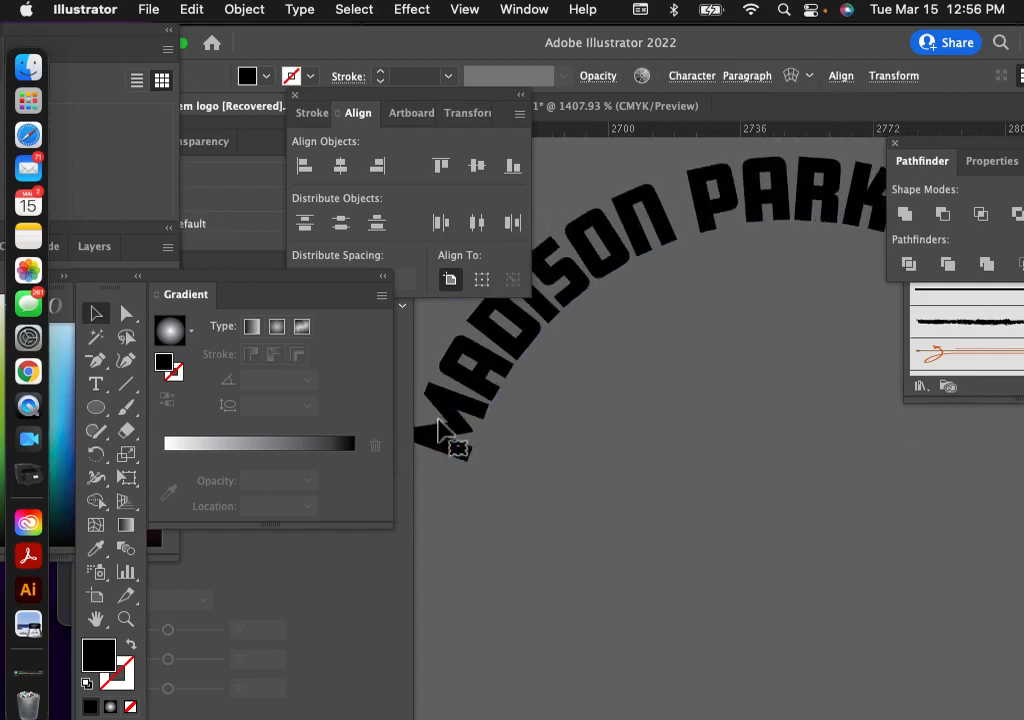
scroll(443, 428, down, 5)
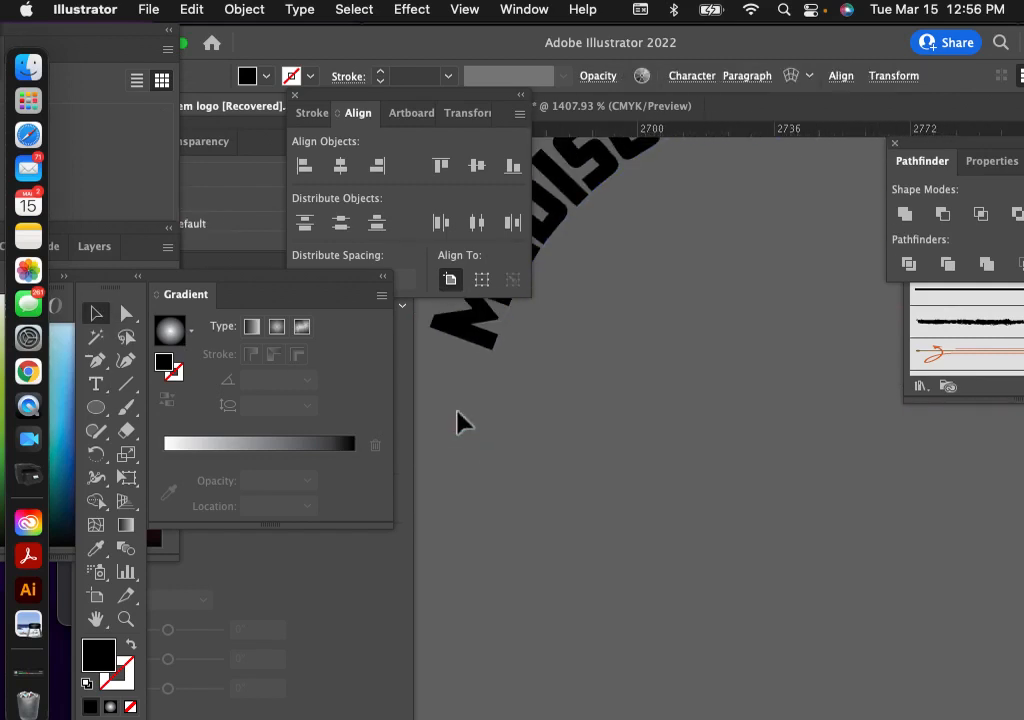
scroll(458, 411, down, 2)
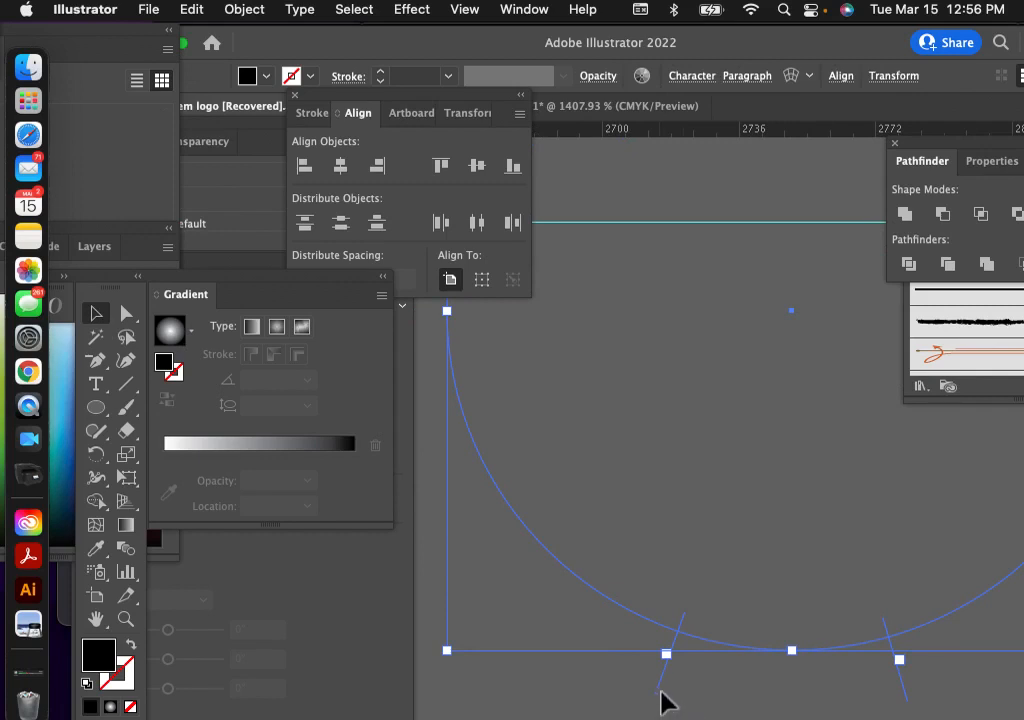
drag(661, 703, 665, 705)
scroll(601, 628, down, 3)
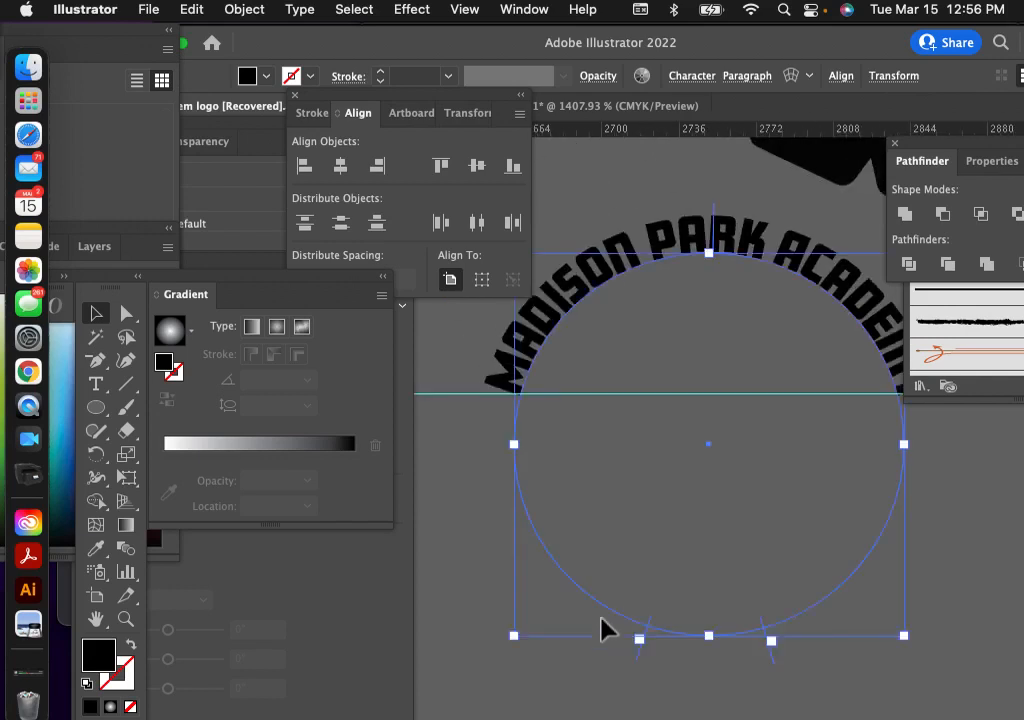
scroll(601, 628, down, 2)
scroll(604, 625, down, 1)
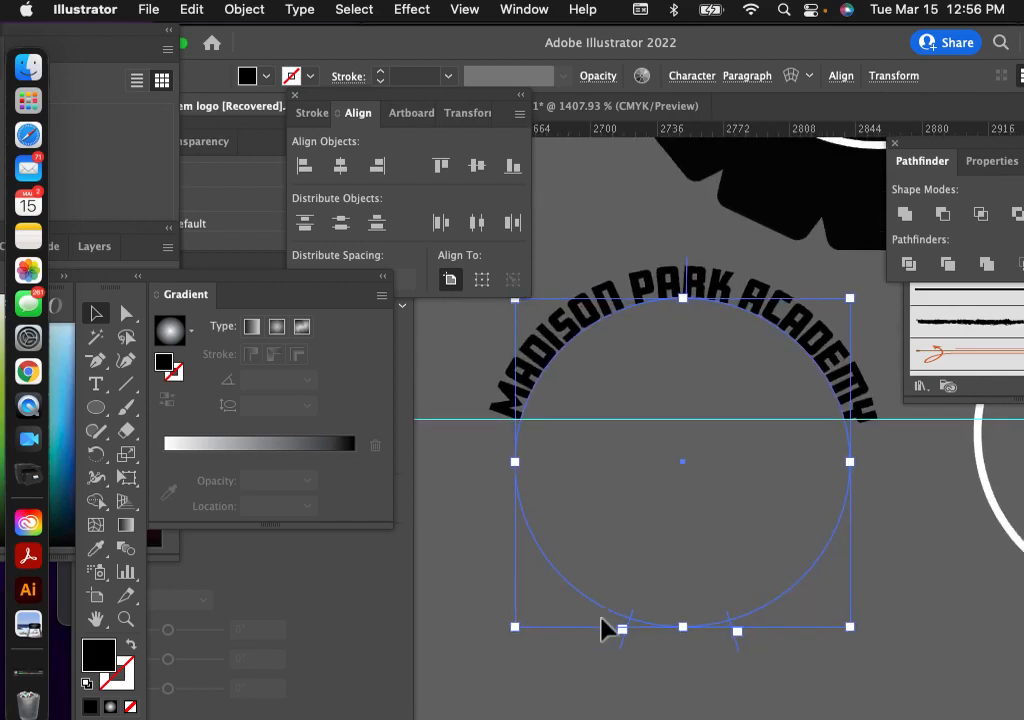
click(872, 490)
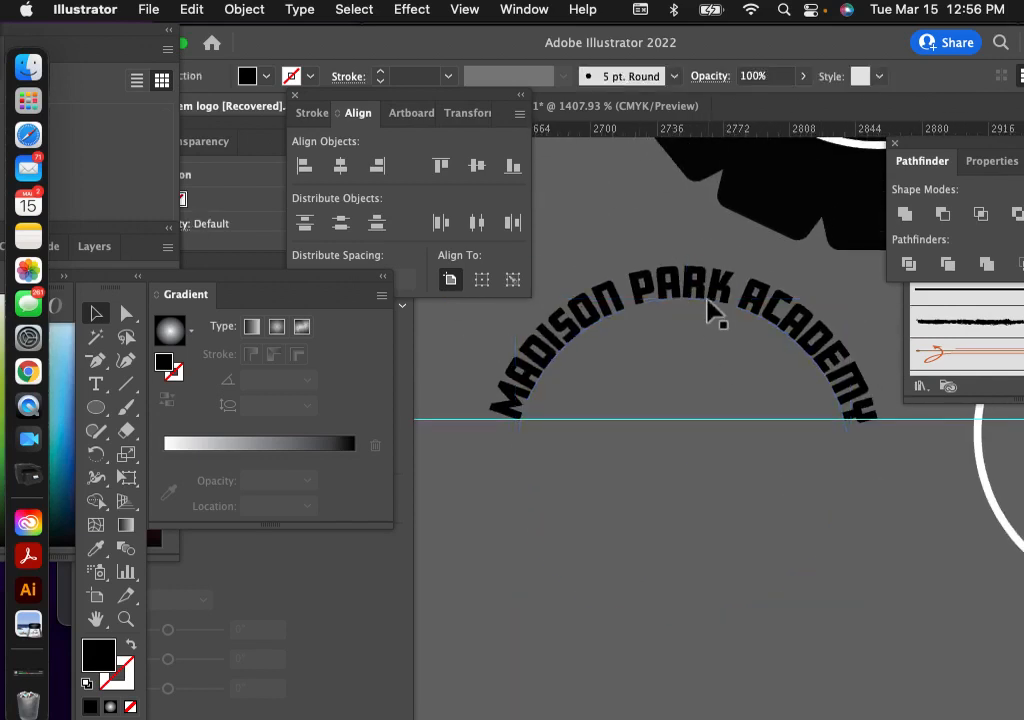
drag(709, 304, 658, 297)
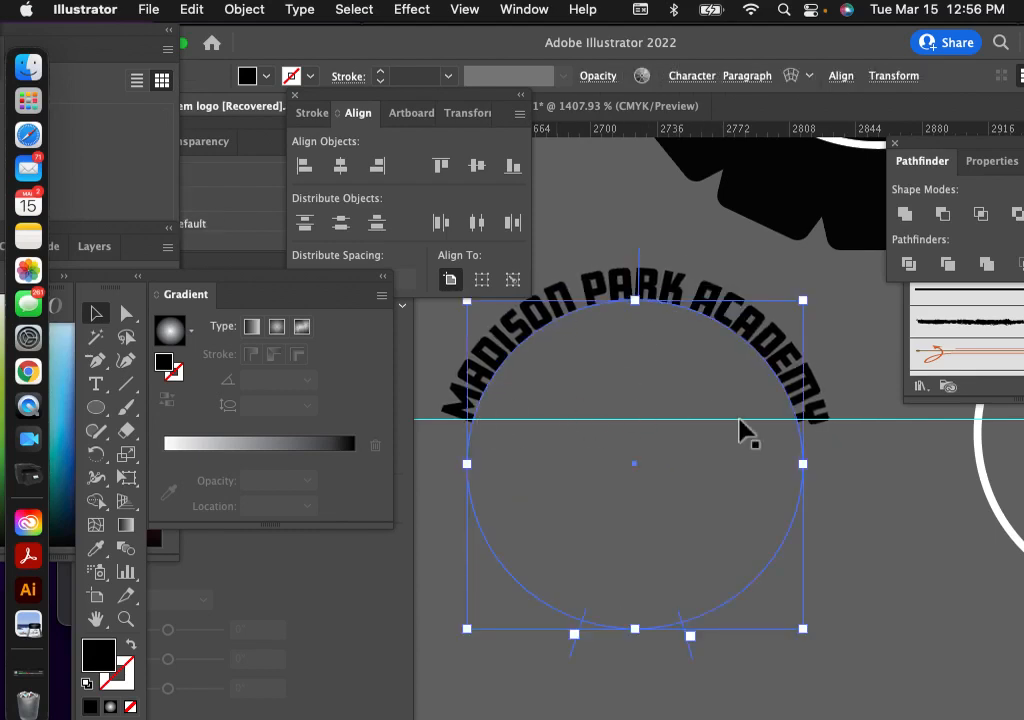
Step: Convert the white ring beside the MADISON PARK ACADEMY arch into a type path reading AUTO REPAIR
scroll(843, 466, right, 2)
scroll(842, 456, down, 5)
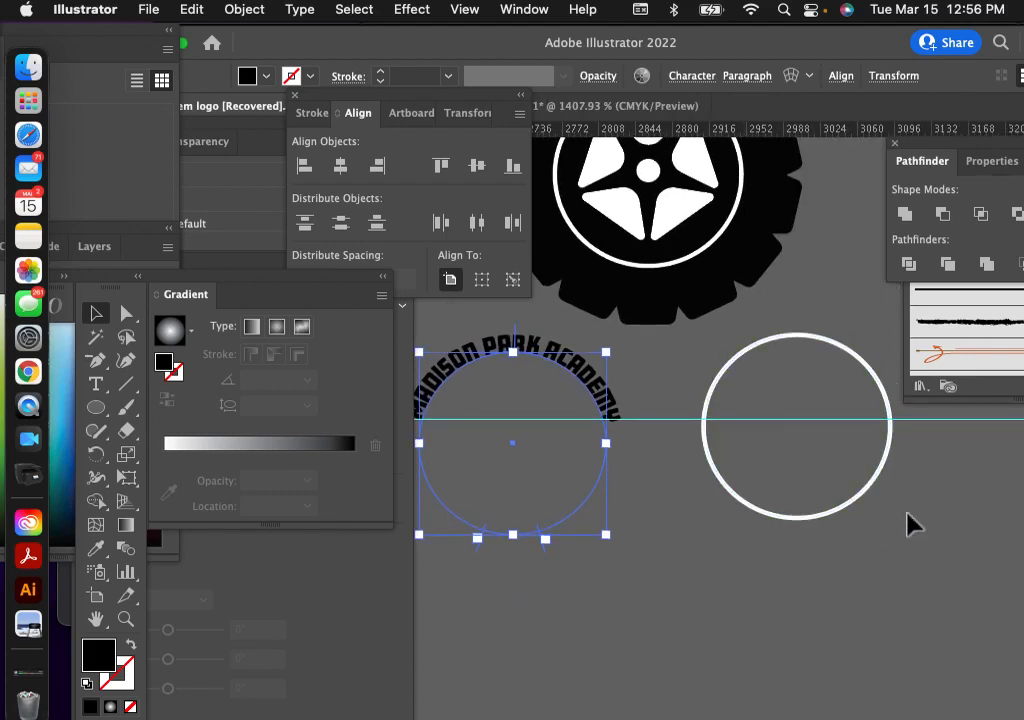
click(101, 390)
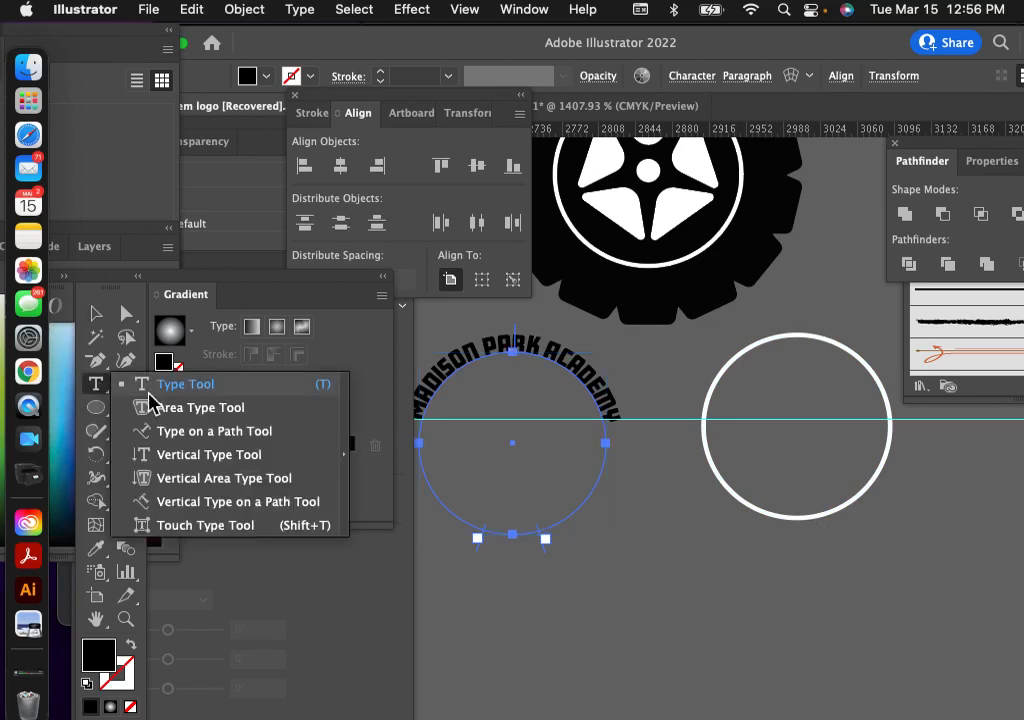
click(186, 432)
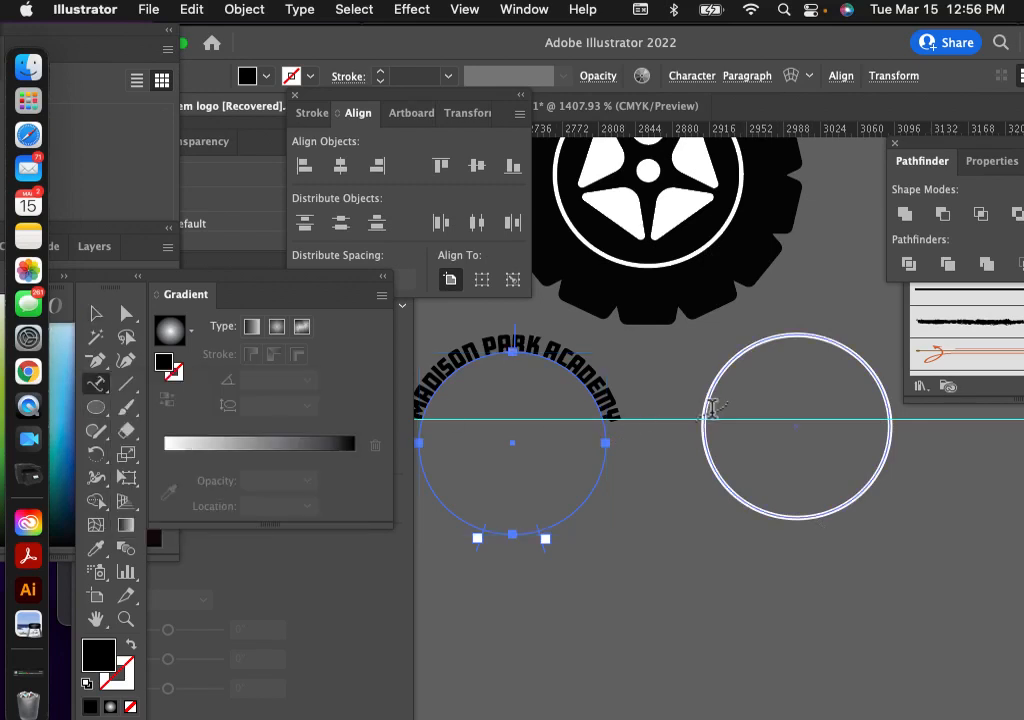
click(708, 405)
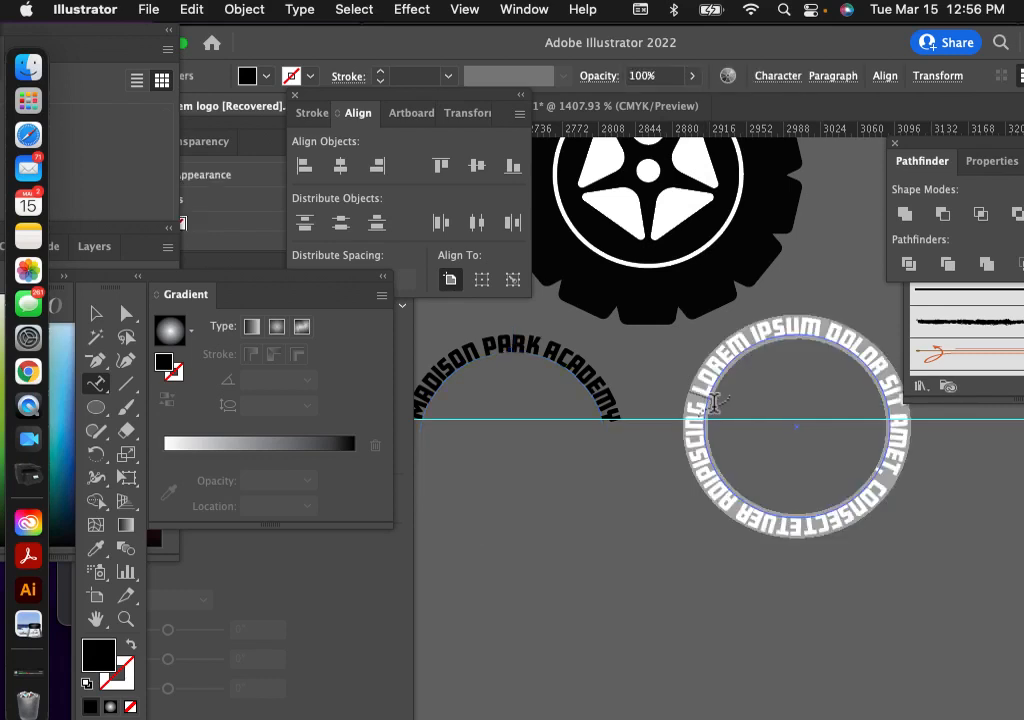
text(AUTO)
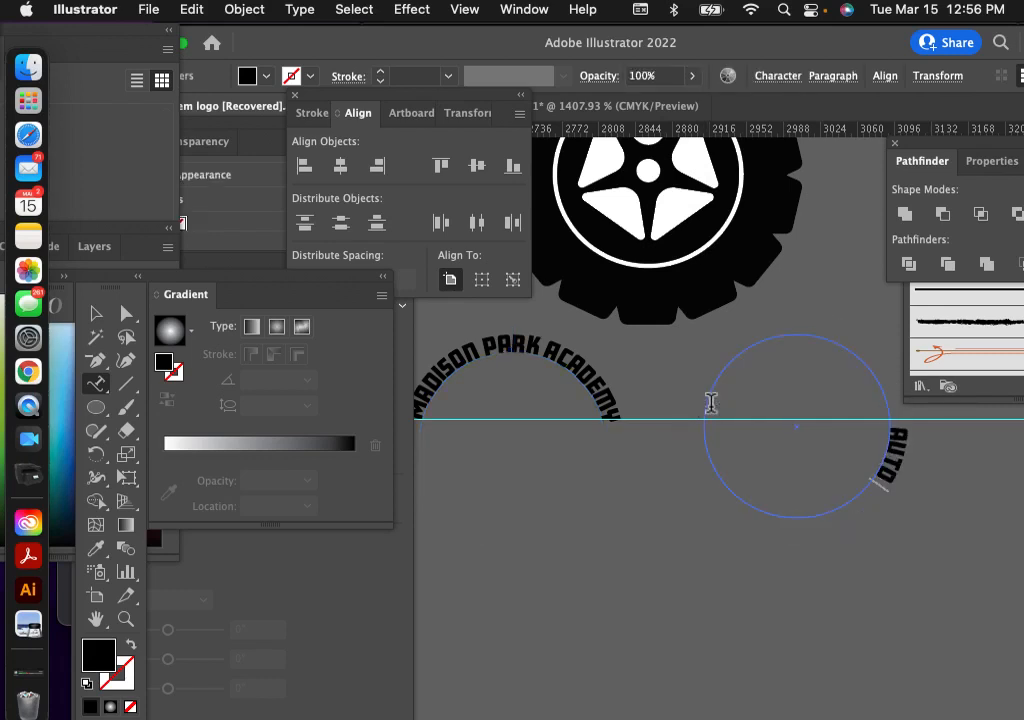
text( REPAIR)
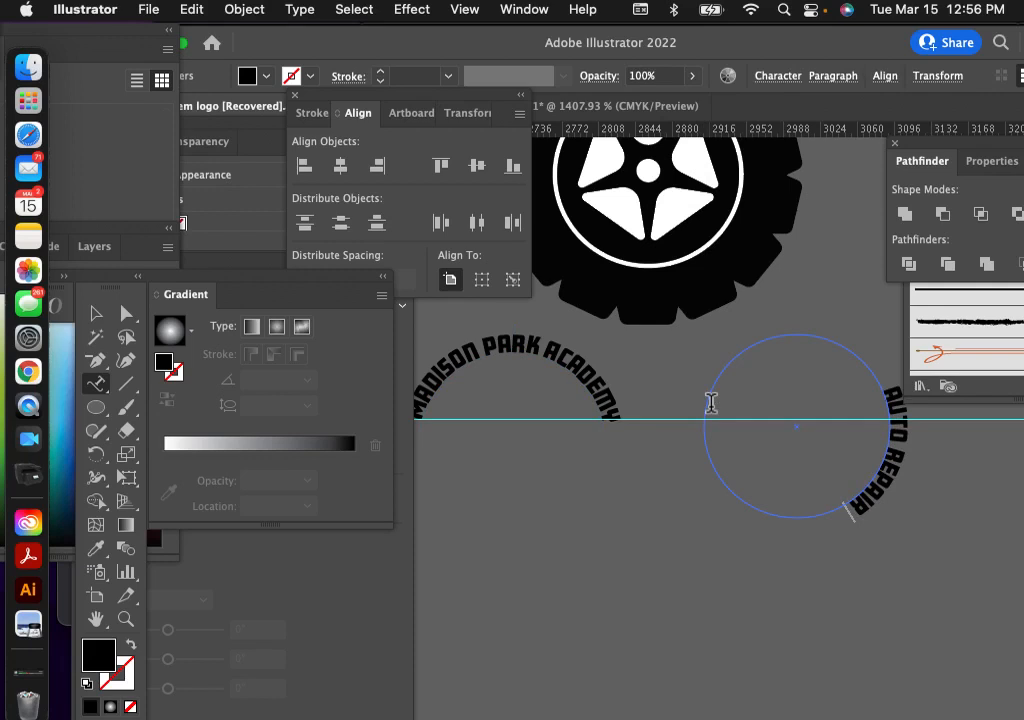
key(BackSpace)
key(BackSpace)
key(BackSpace)
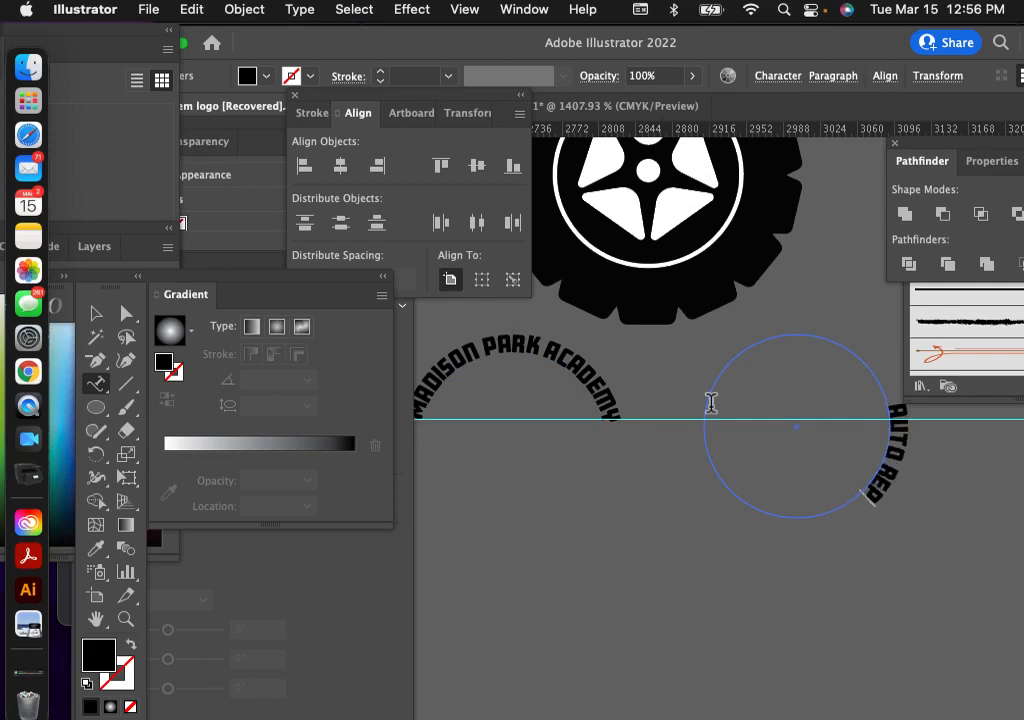
text(AIR)
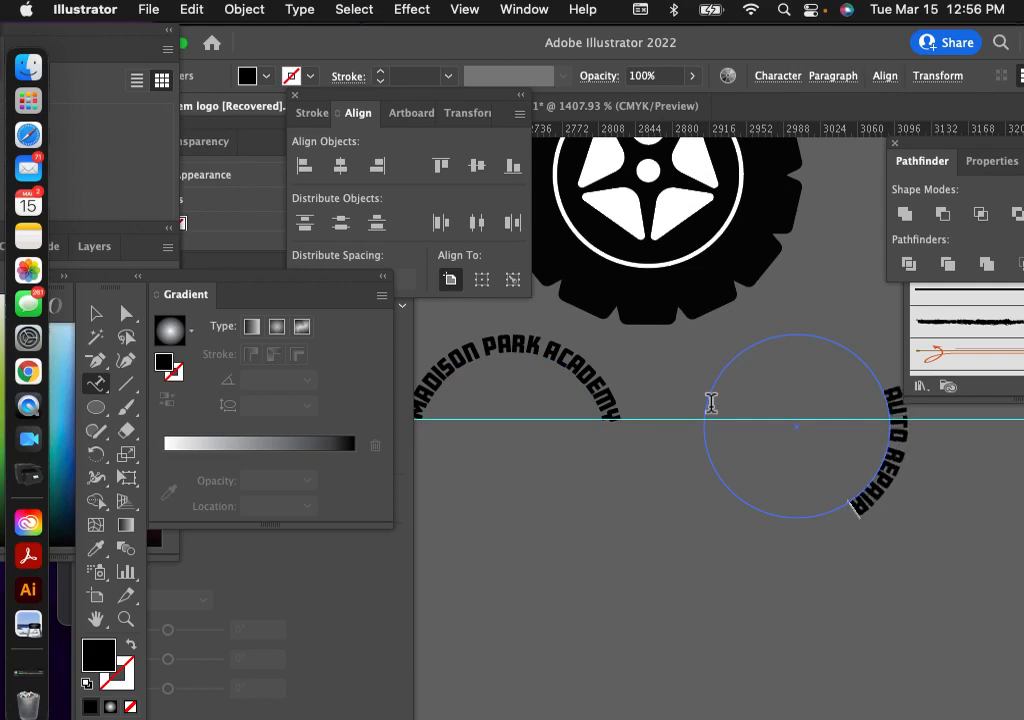
Step: Move the AUTO REPAIR lettering around its circle to the upper arc
click(96, 314)
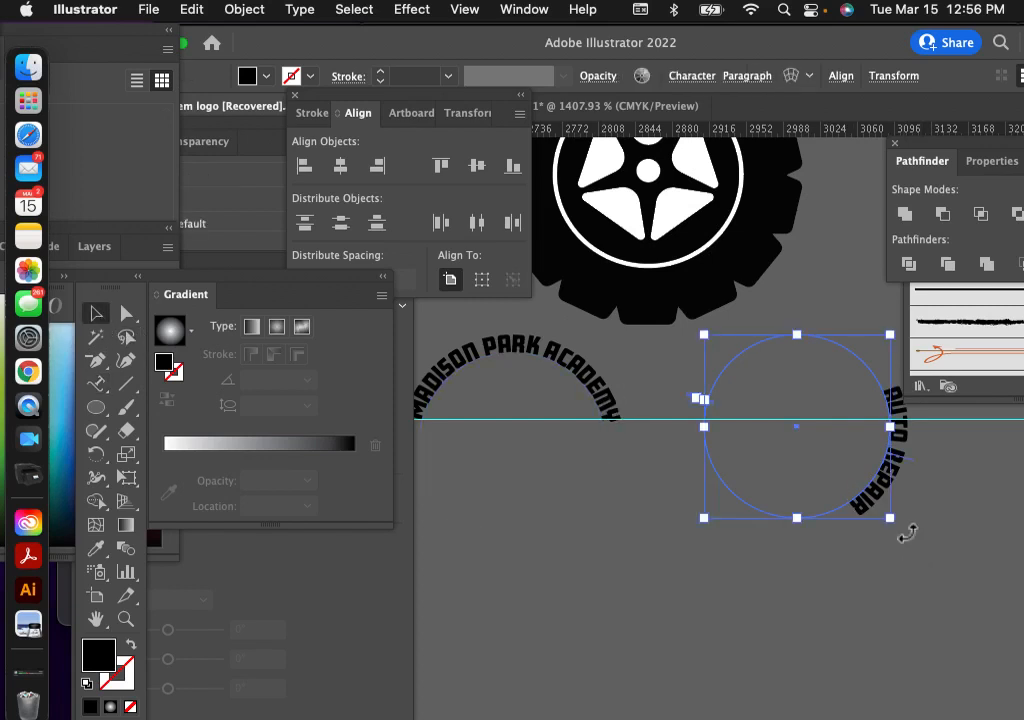
drag(907, 533, 864, 366)
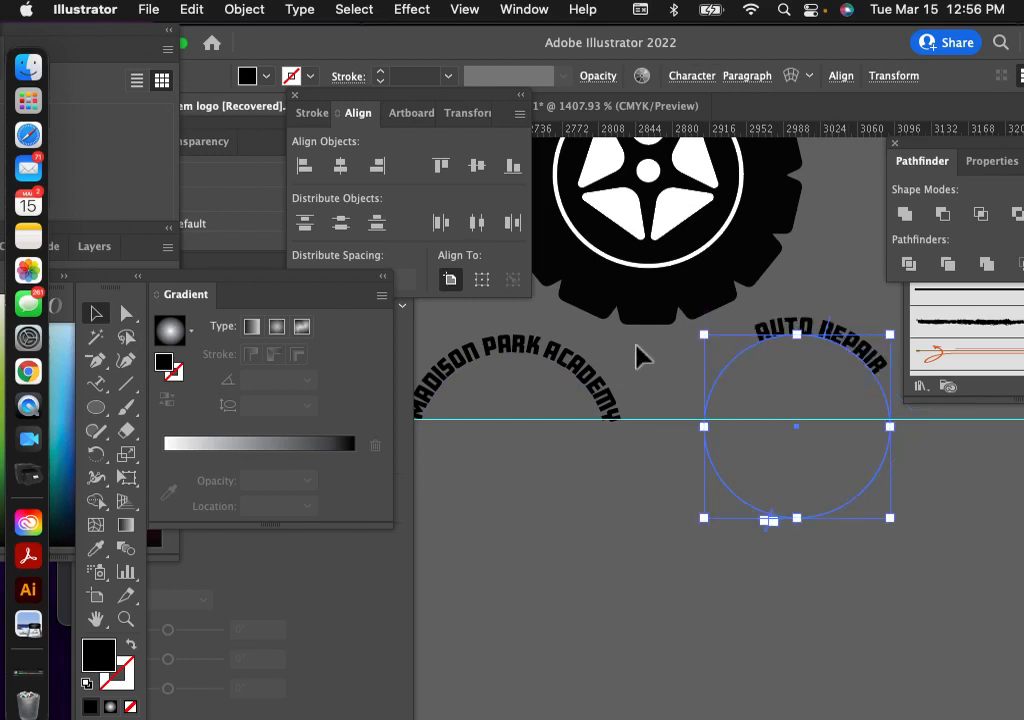
click(651, 405)
Step: Set the AUTO REPAIR path text to align by Ascender and flip it across its path, with the preview on
click(848, 347)
click(301, 12)
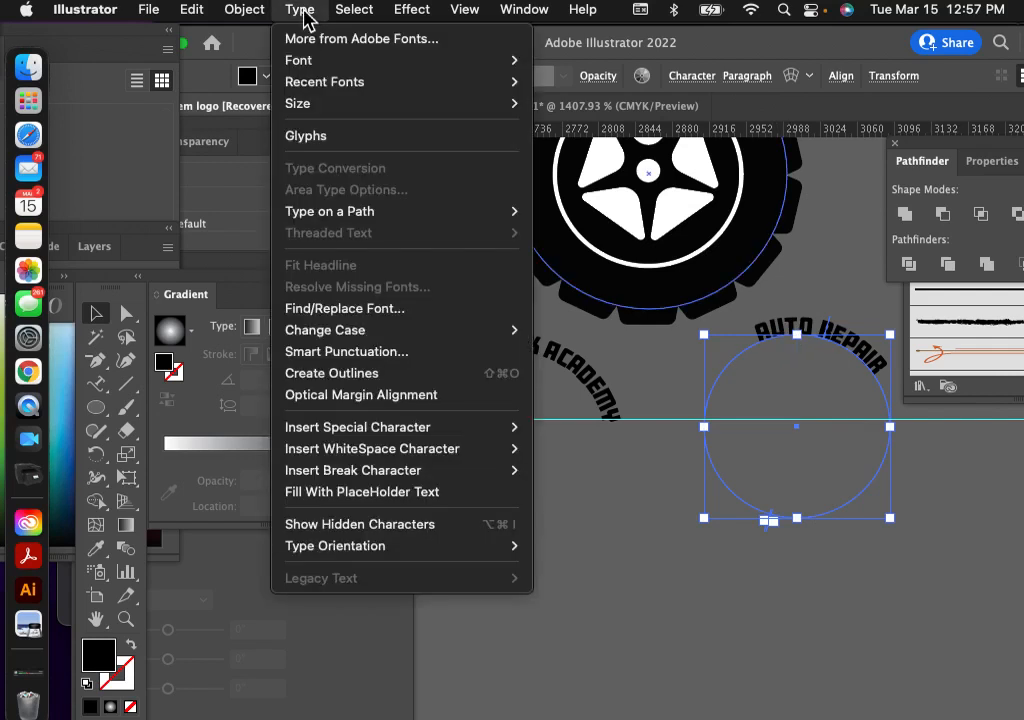
mouse_move(344, 214)
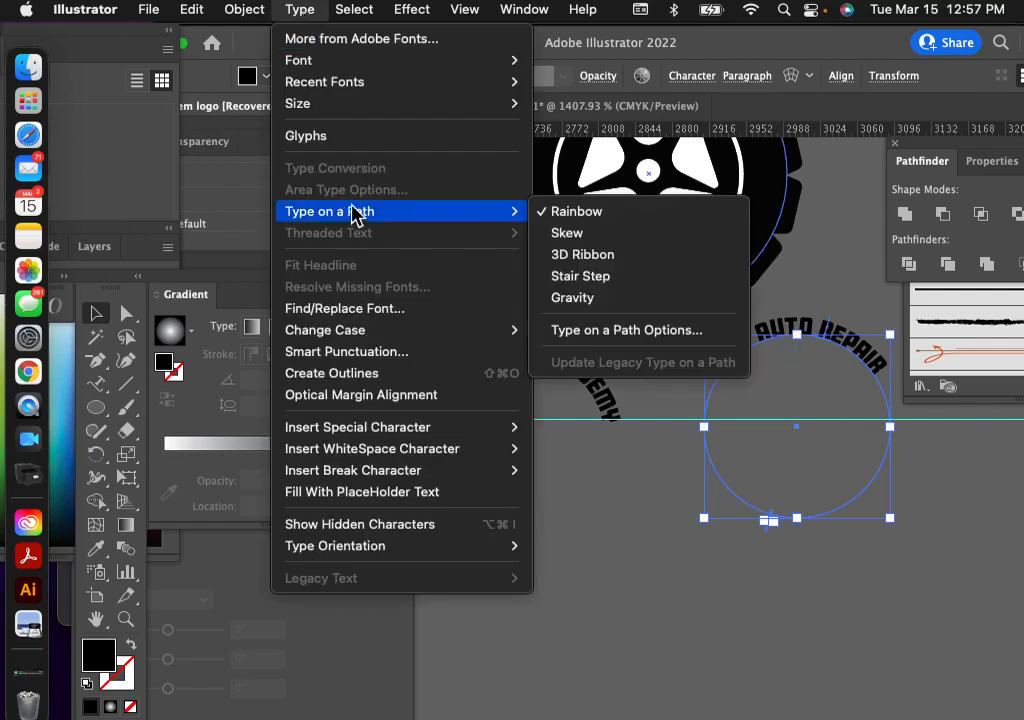
click(581, 339)
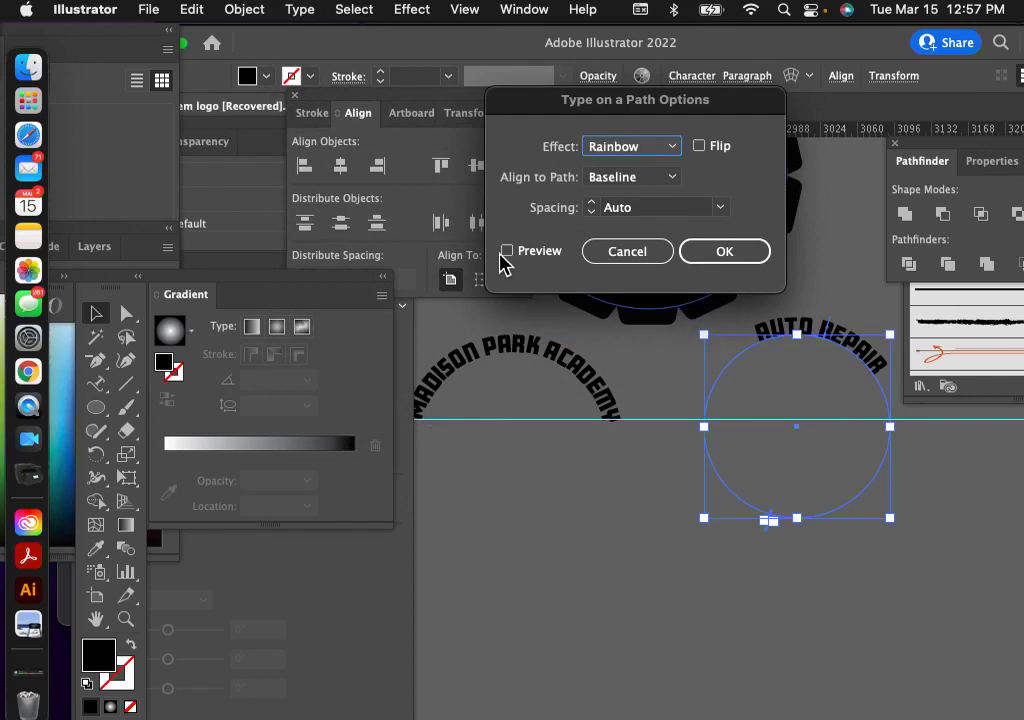
click(508, 254)
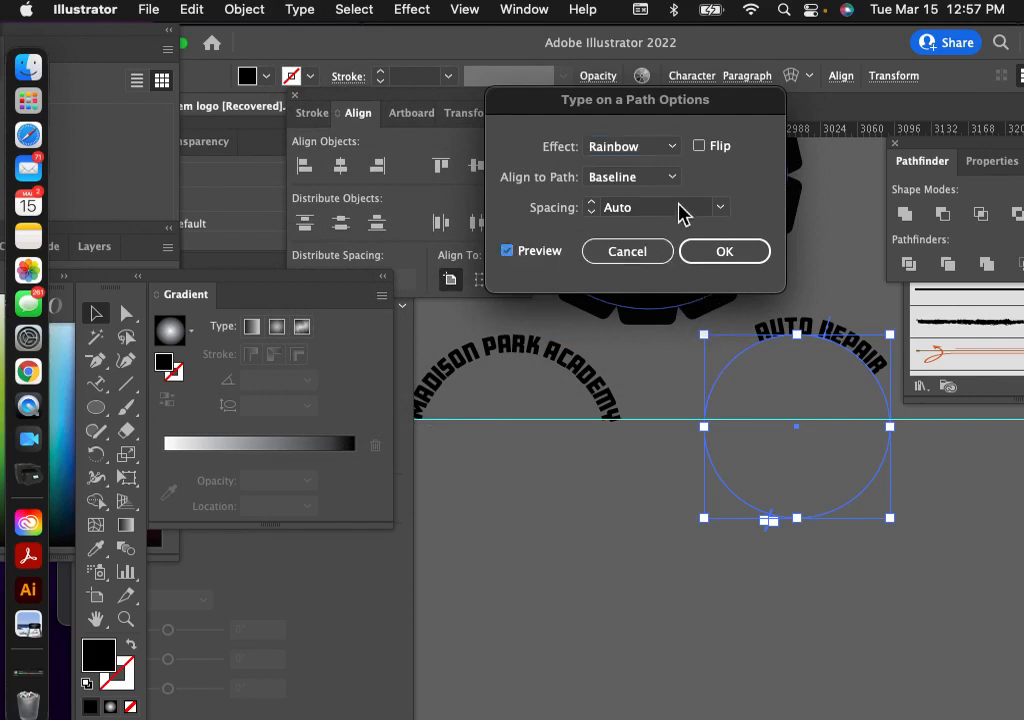
click(674, 178)
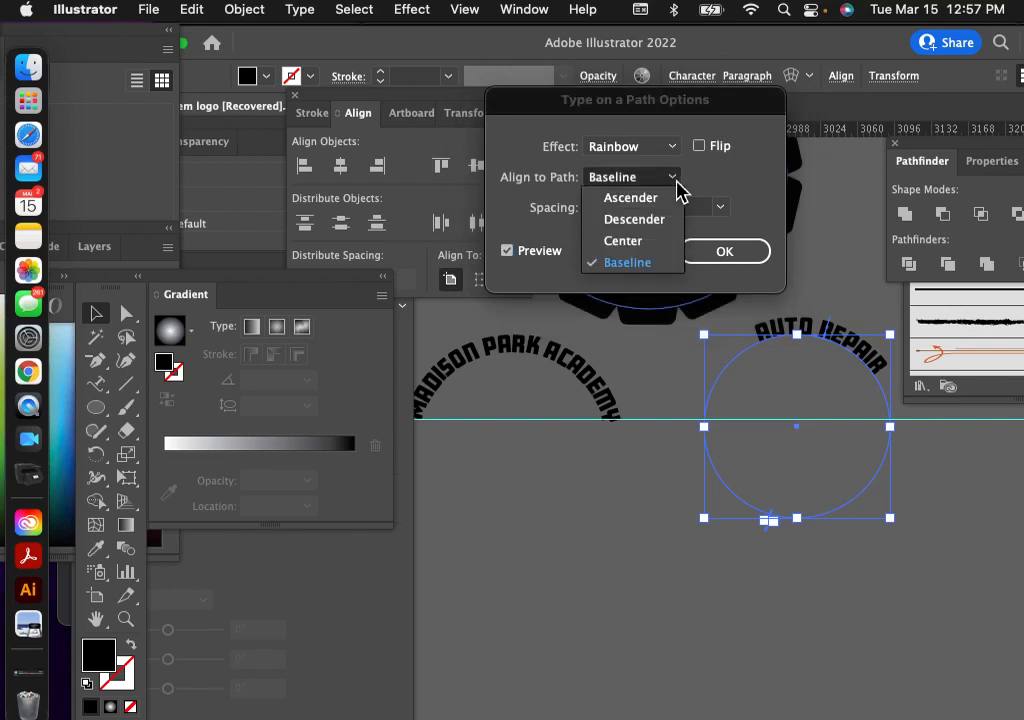
click(617, 199)
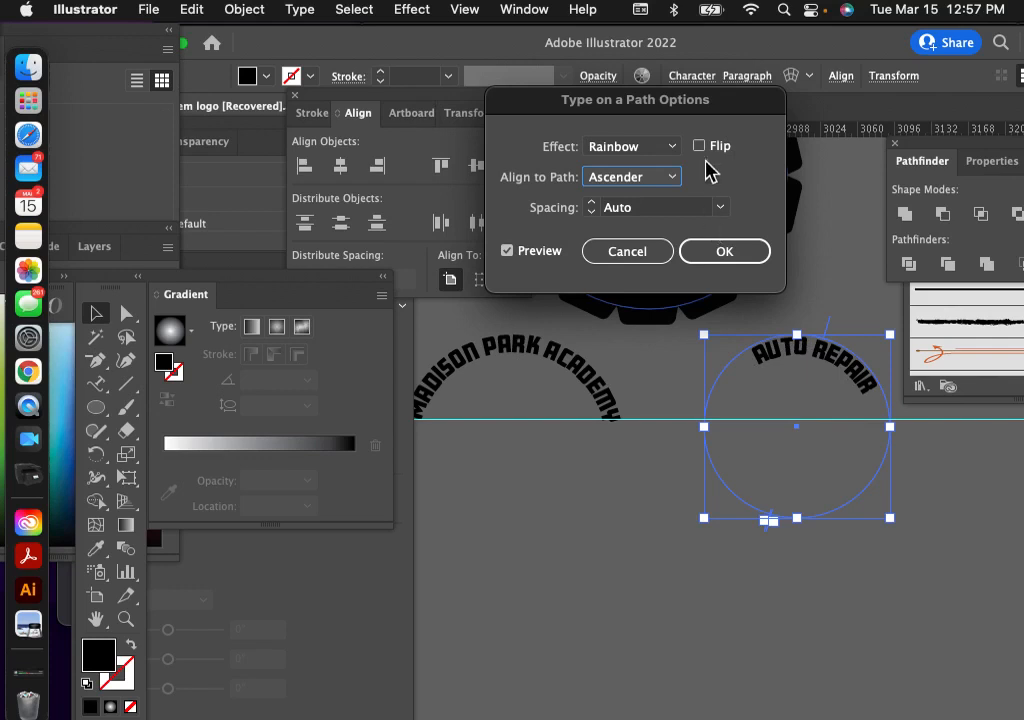
click(700, 147)
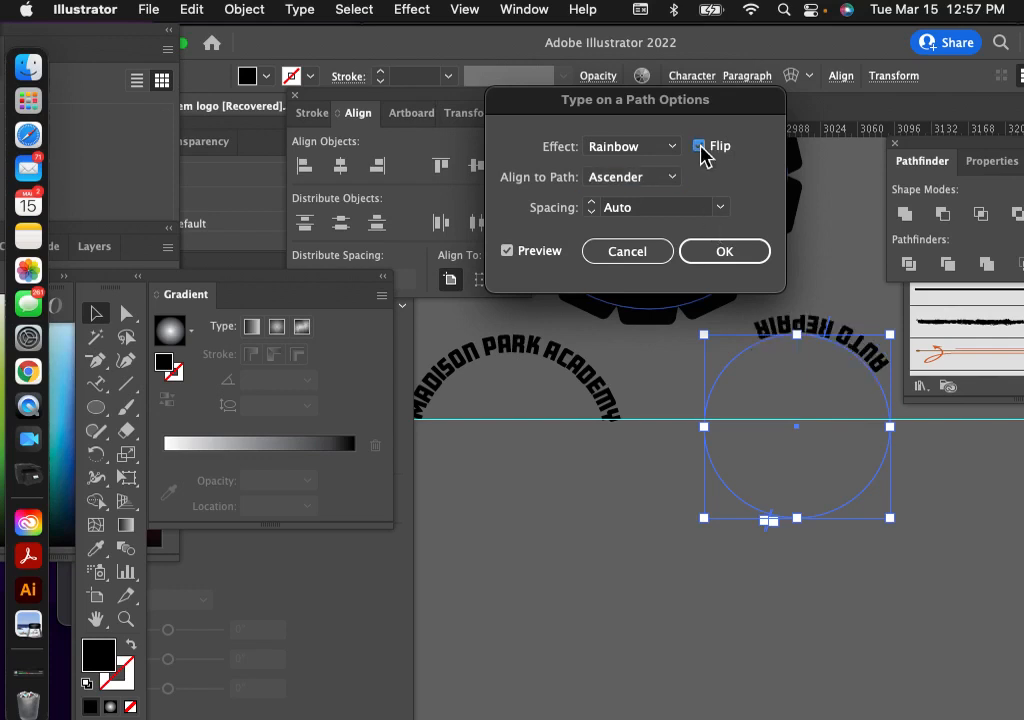
click(722, 258)
Step: Slide the flipped AUTO REPAIR text along its circle to the lower arc so it reads upright
scroll(755, 420, right, 1)
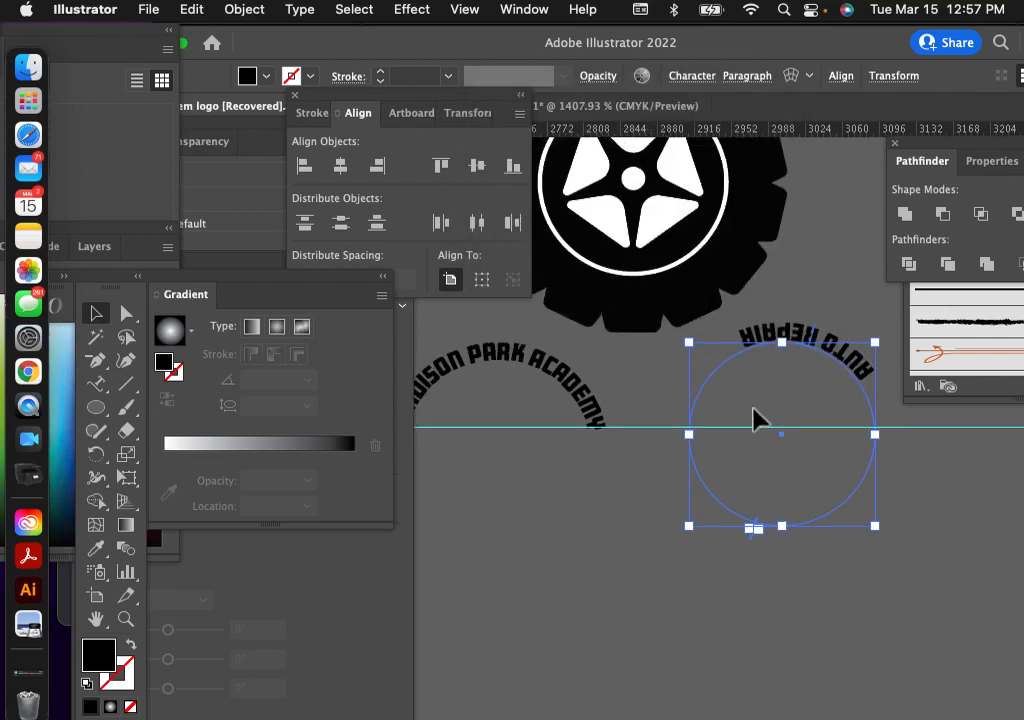
scroll(755, 420, up, 2)
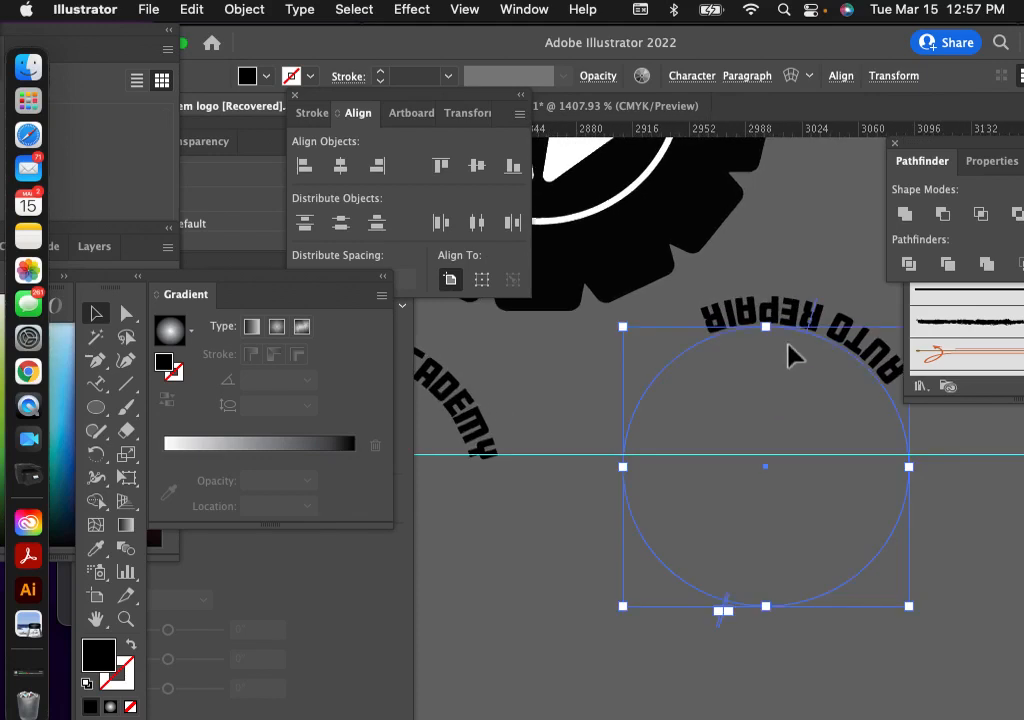
drag(811, 302, 710, 610)
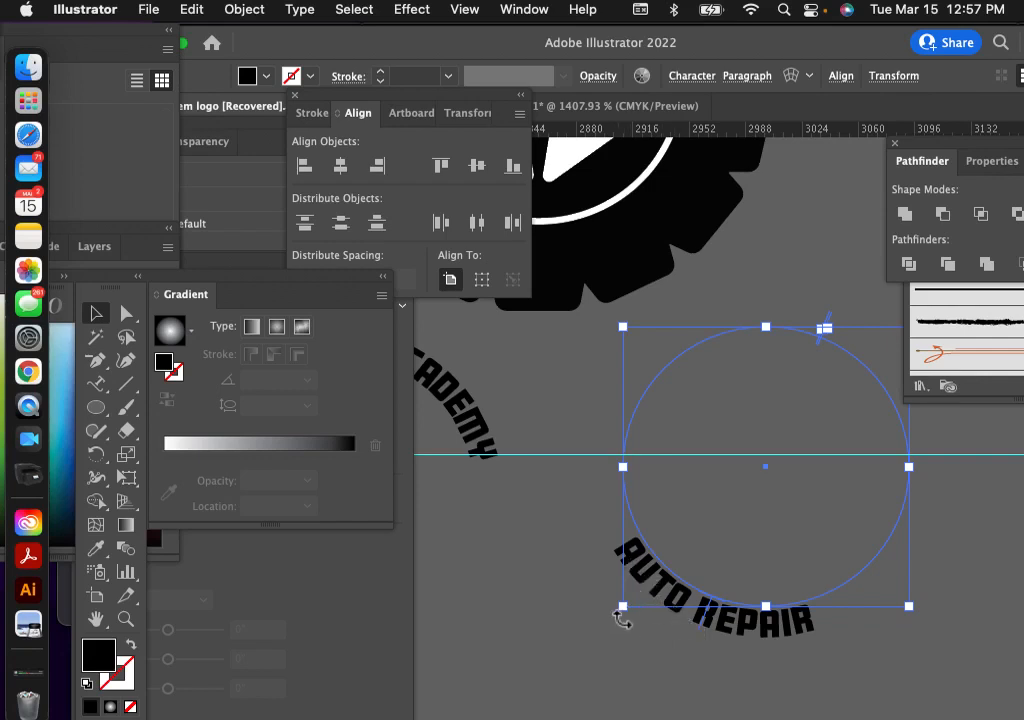
Step: Try rotating the AUTO REPAIR circle to centre the lettering along its lower arc
drag(622, 620, 645, 637)
drag(918, 616, 941, 590)
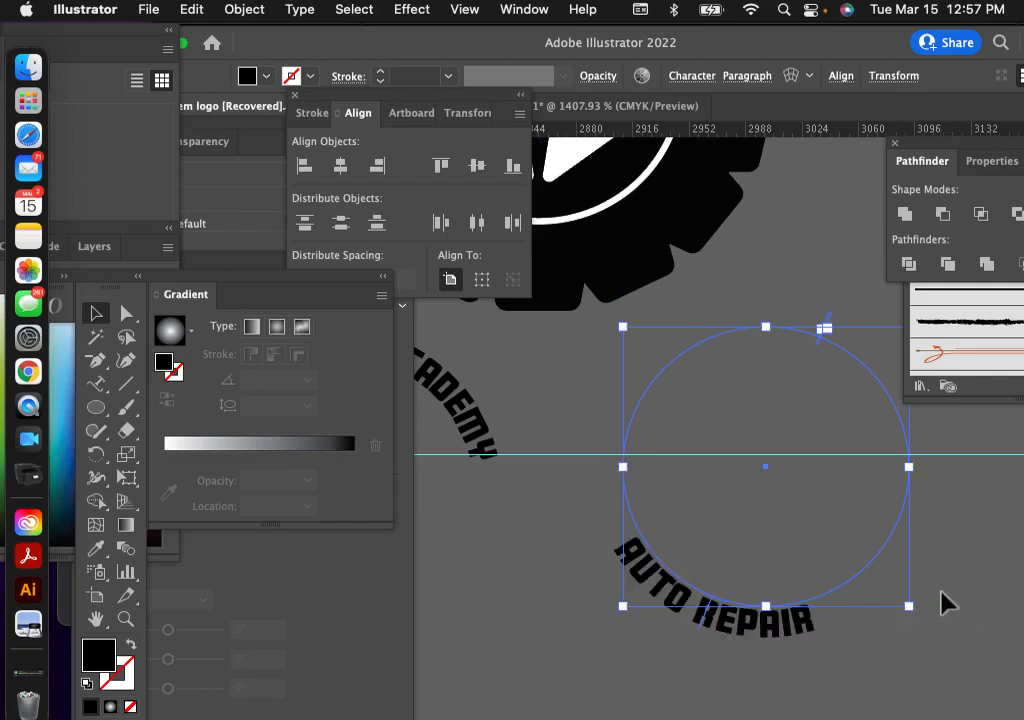
click(789, 650)
click(783, 622)
drag(613, 617, 642, 645)
click(950, 629)
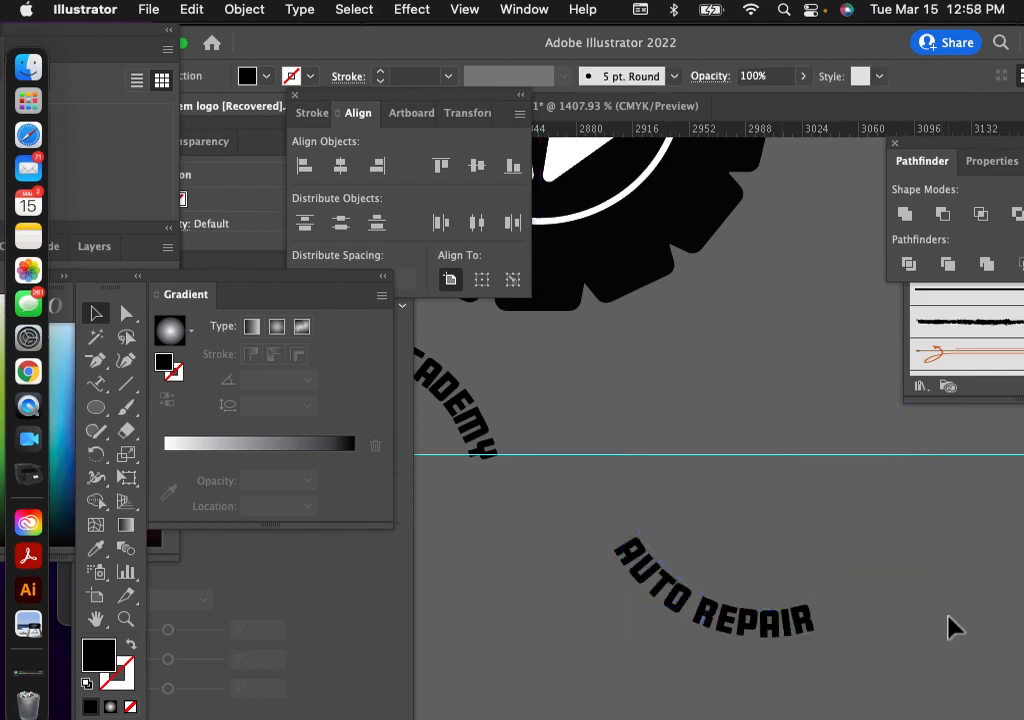
Step: Try shifting the start and end brackets of the AUTO REPAIR text, and delete the whole path text
click(757, 622)
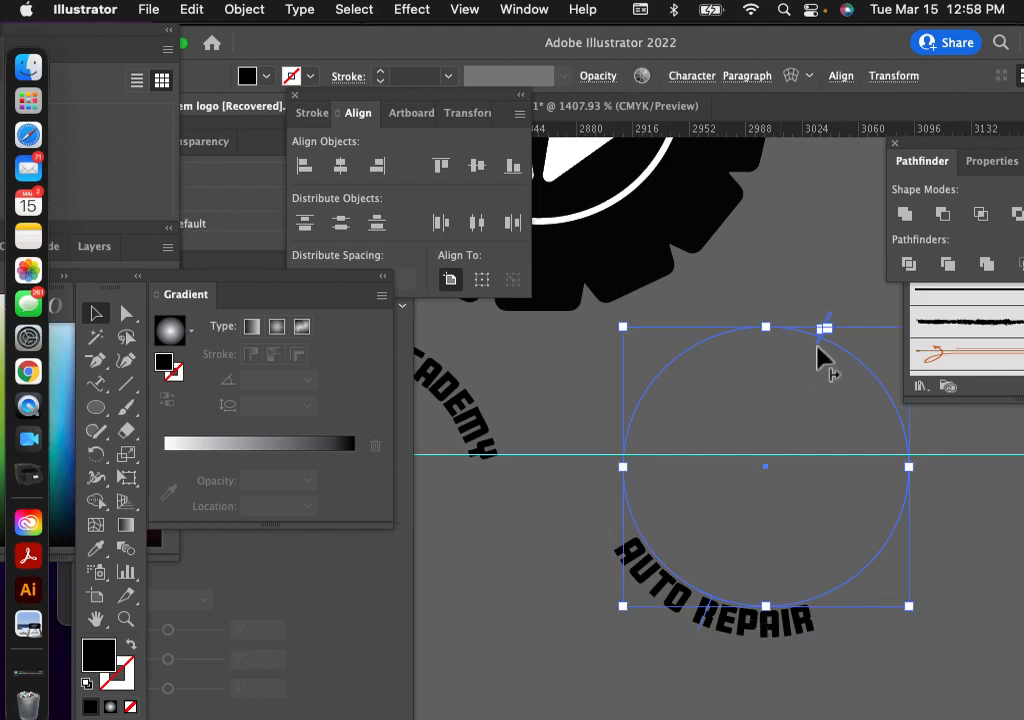
drag(752, 347, 813, 326)
click(835, 328)
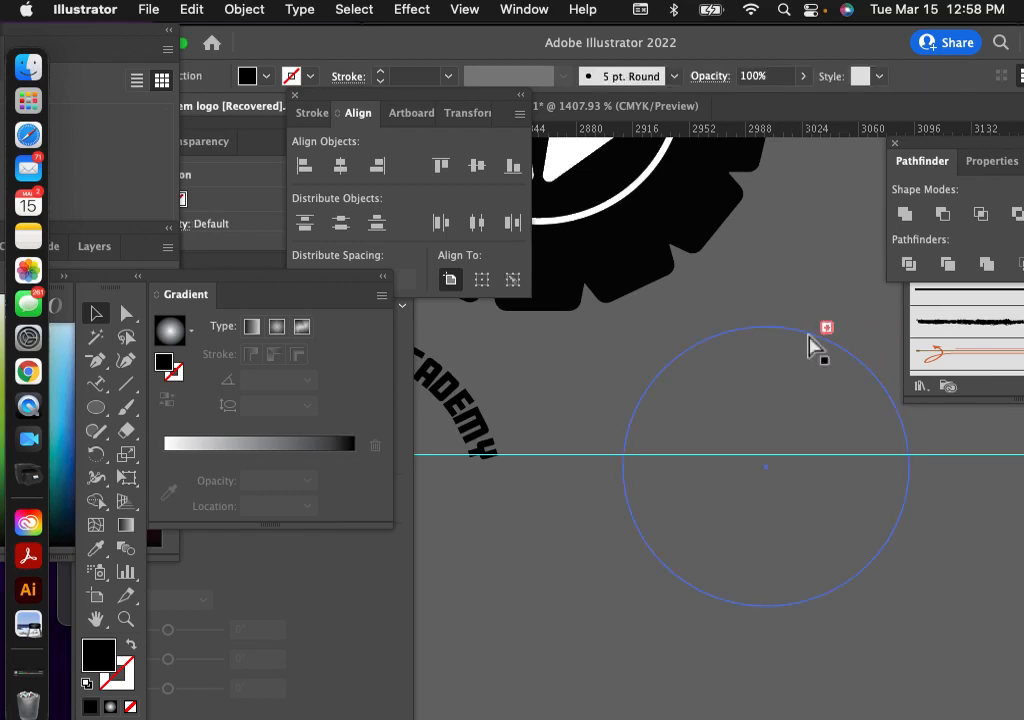
click(812, 345)
click(810, 343)
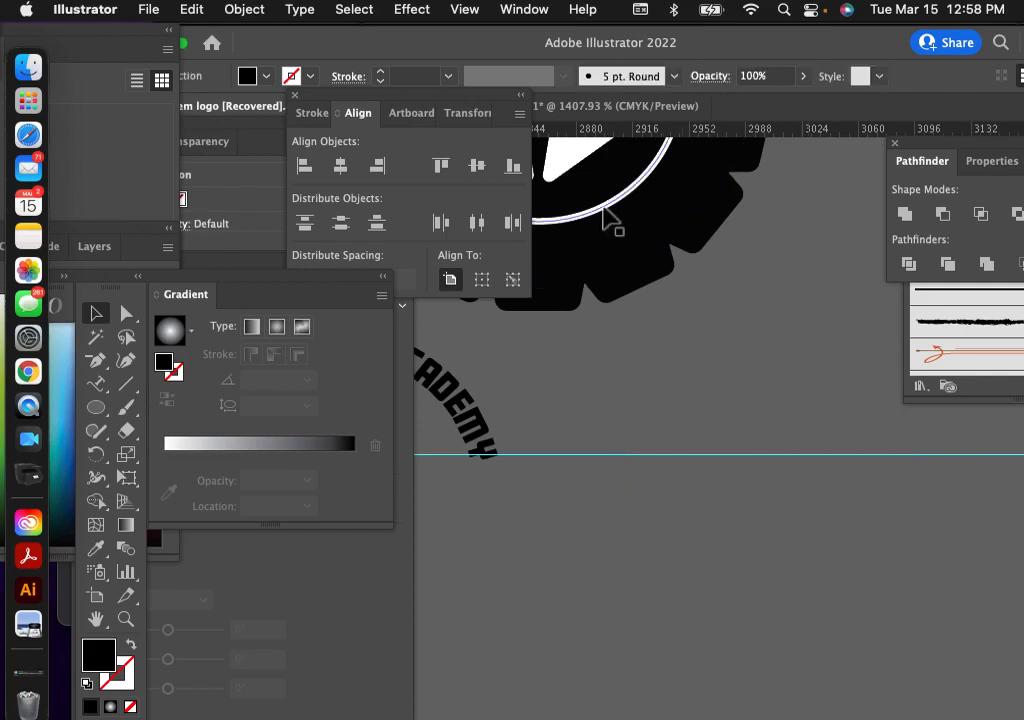
Step: Copy the white ring from the tire to the empty area below and convert the copy into a type path
drag(603, 213, 731, 660)
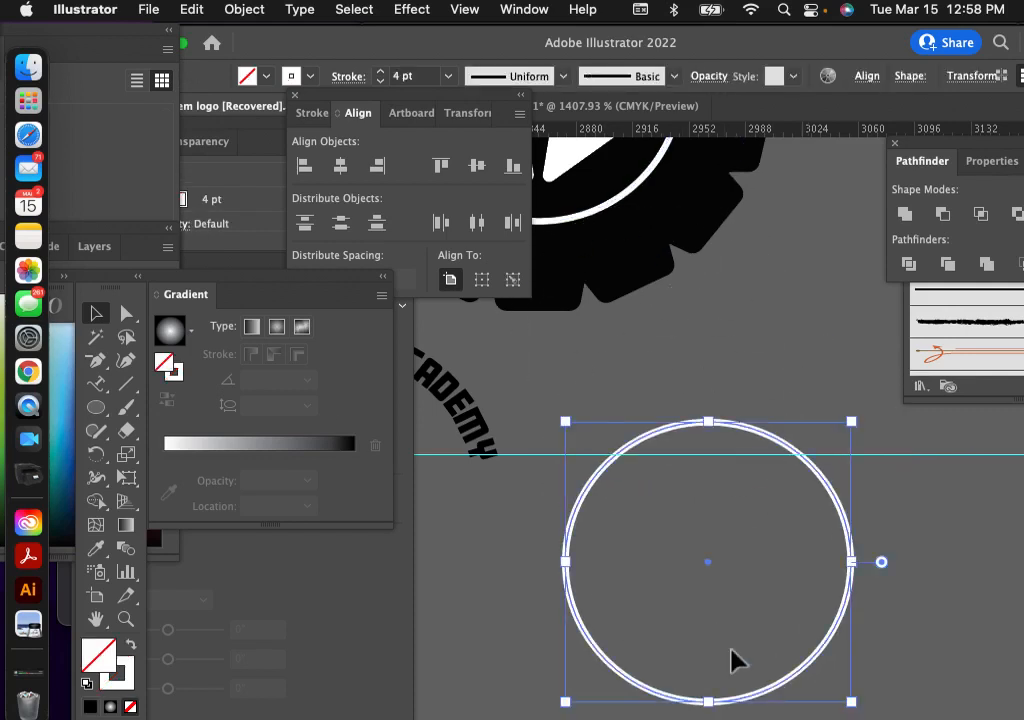
click(96, 383)
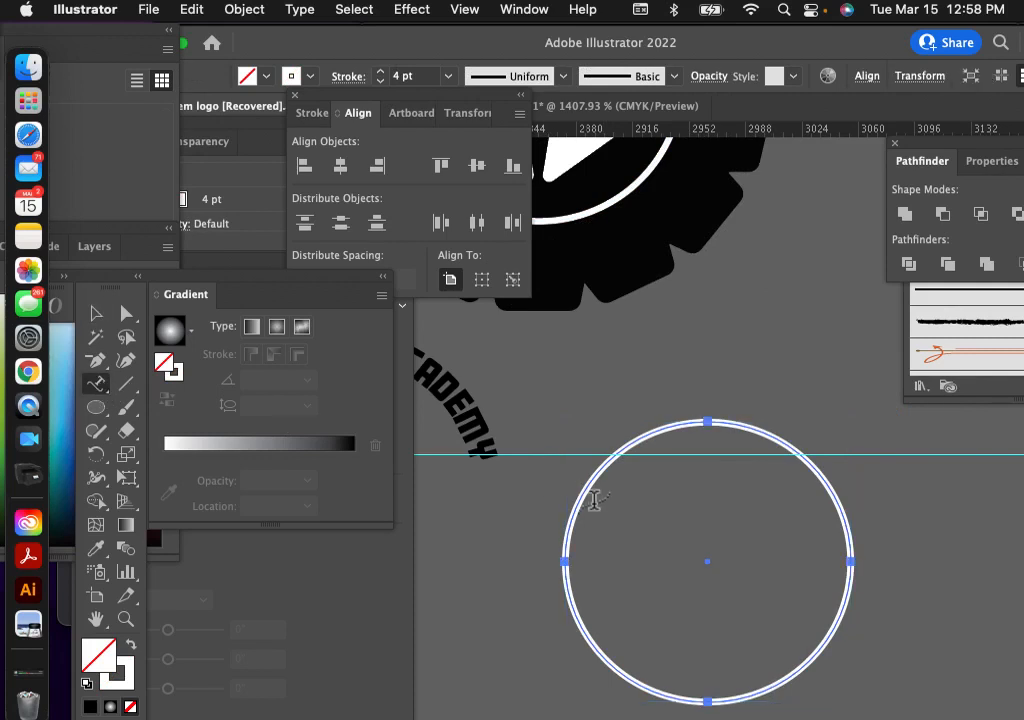
click(587, 503)
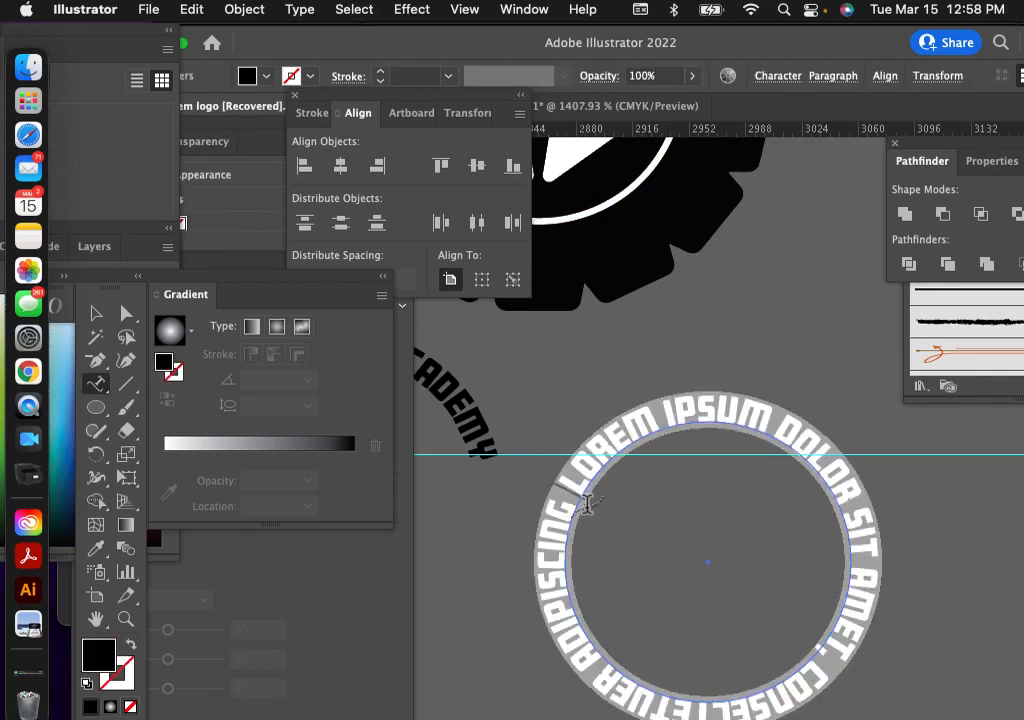
Step: Try the word AUDIO on the new circle path, remove it, and restore the placeholder text
text(AU)
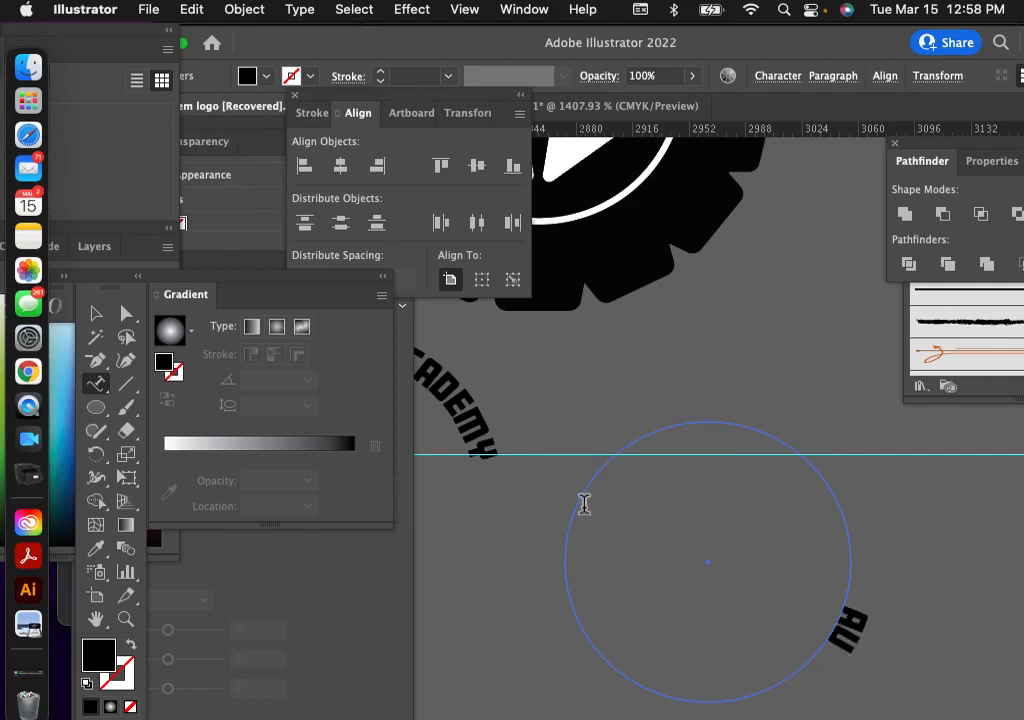
text(DIO)
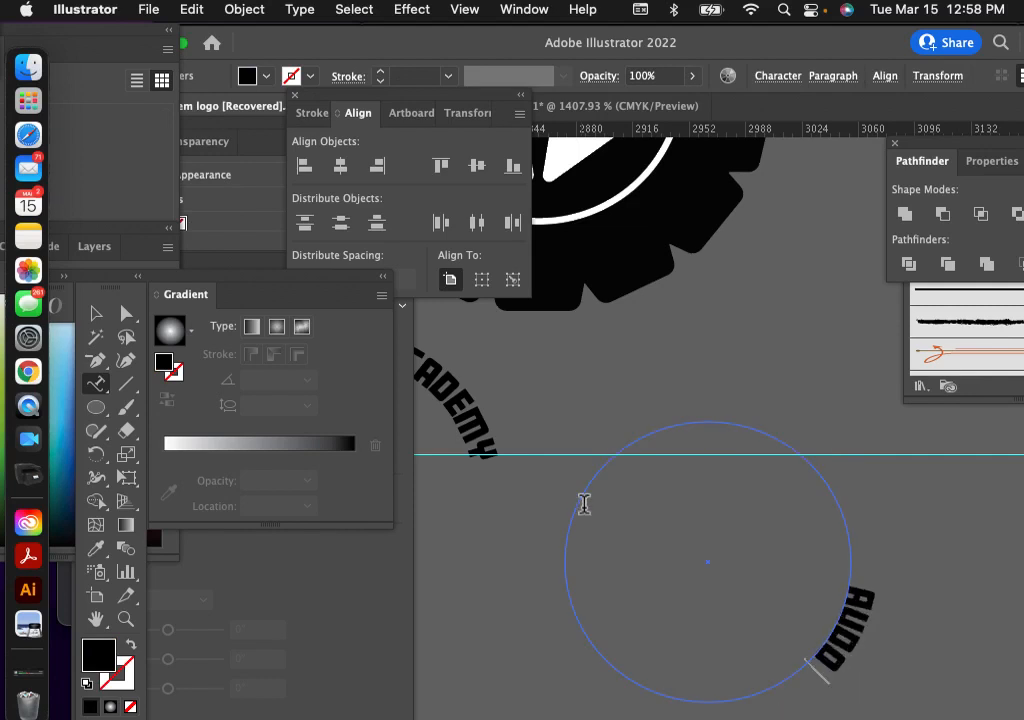
key(BackSpace)
key(BackSpace)
key(BackSpace)
key(BackSpace)
key(BackSpace)
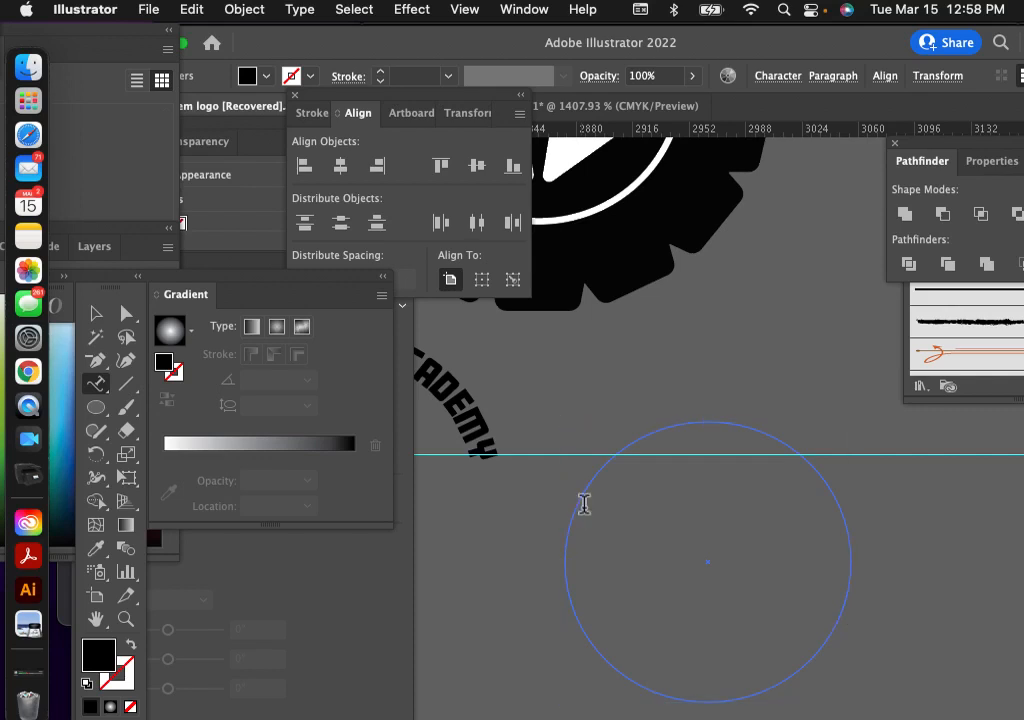
key(Escape)
text(AUDIO)
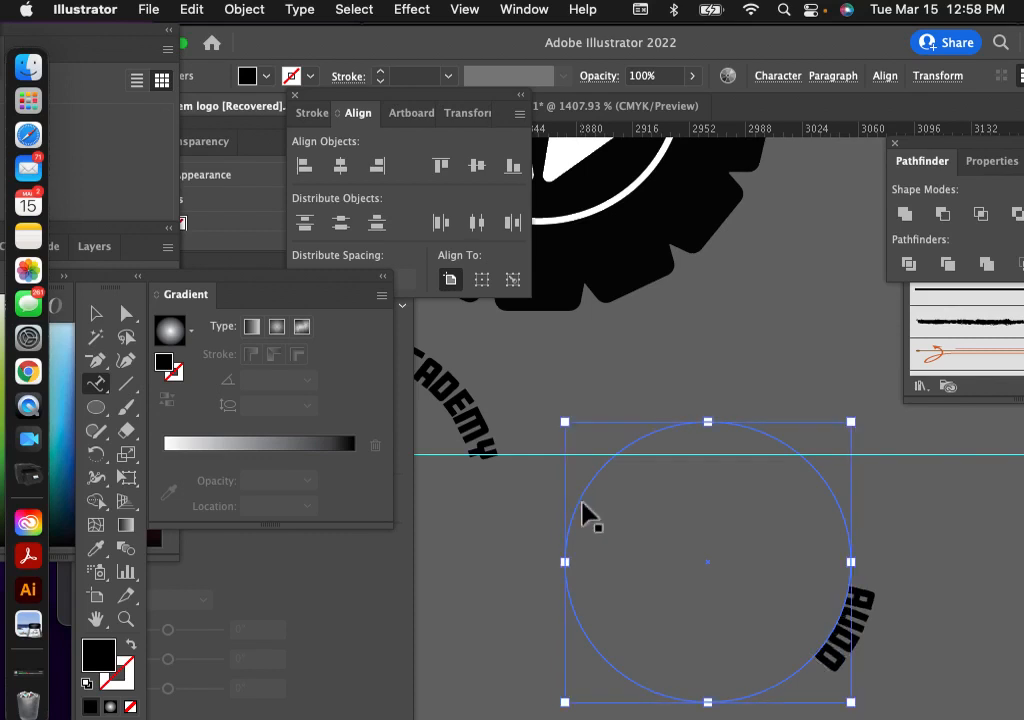
click(583, 502)
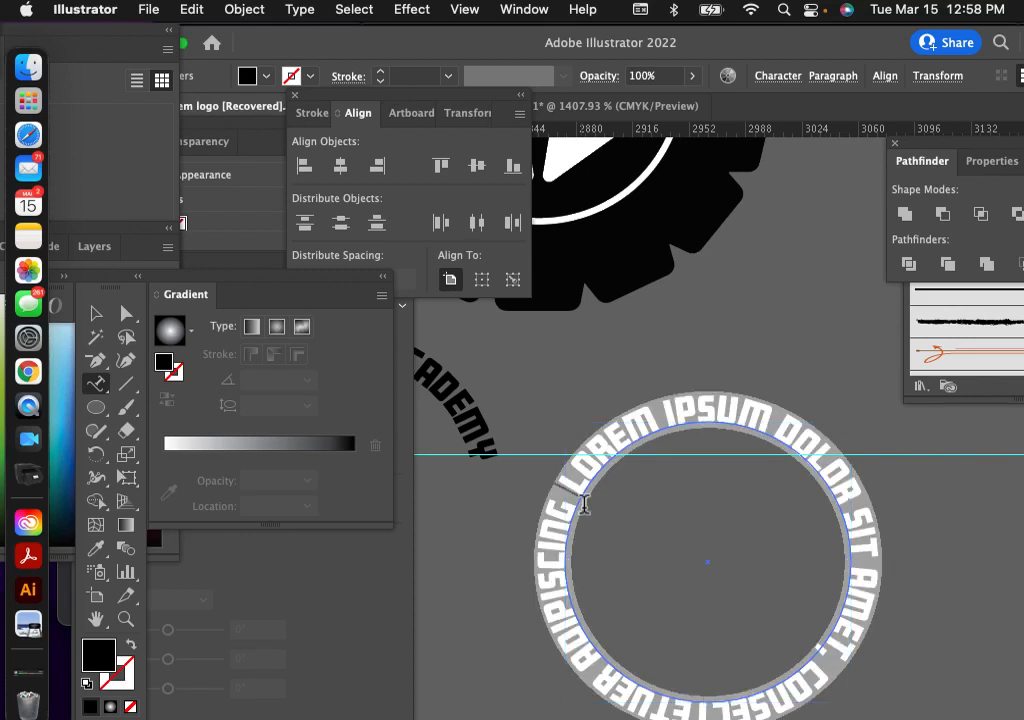
Step: Replace the placeholder text on the new circle path with AUTO REPAIR
click(675, 418)
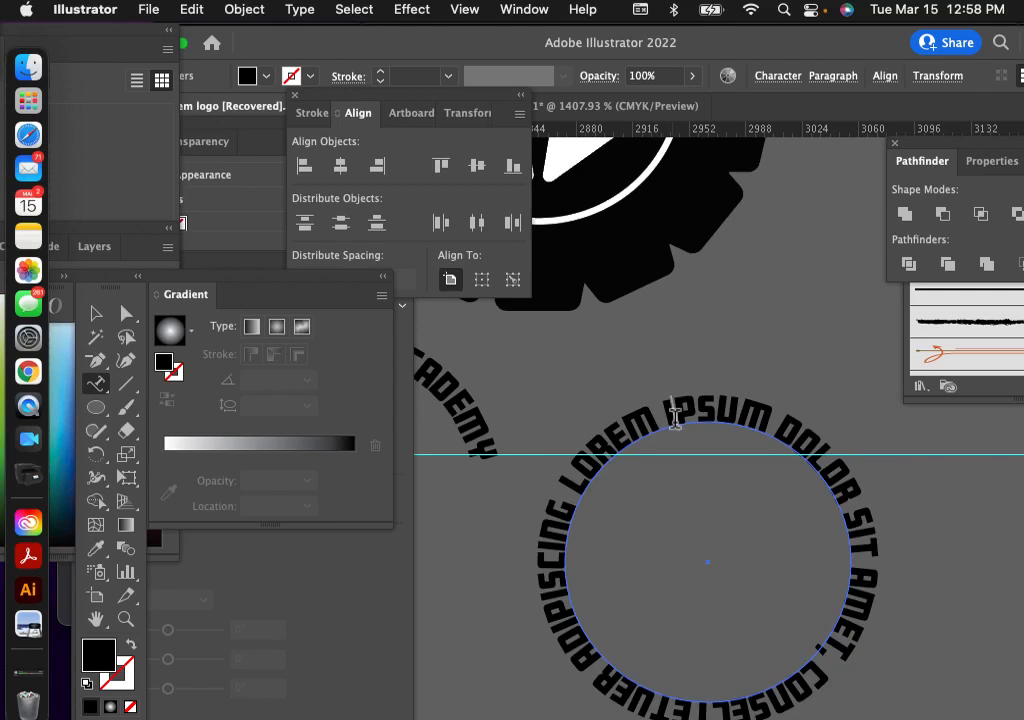
triple_click(675, 418)
text(AUDIO A)
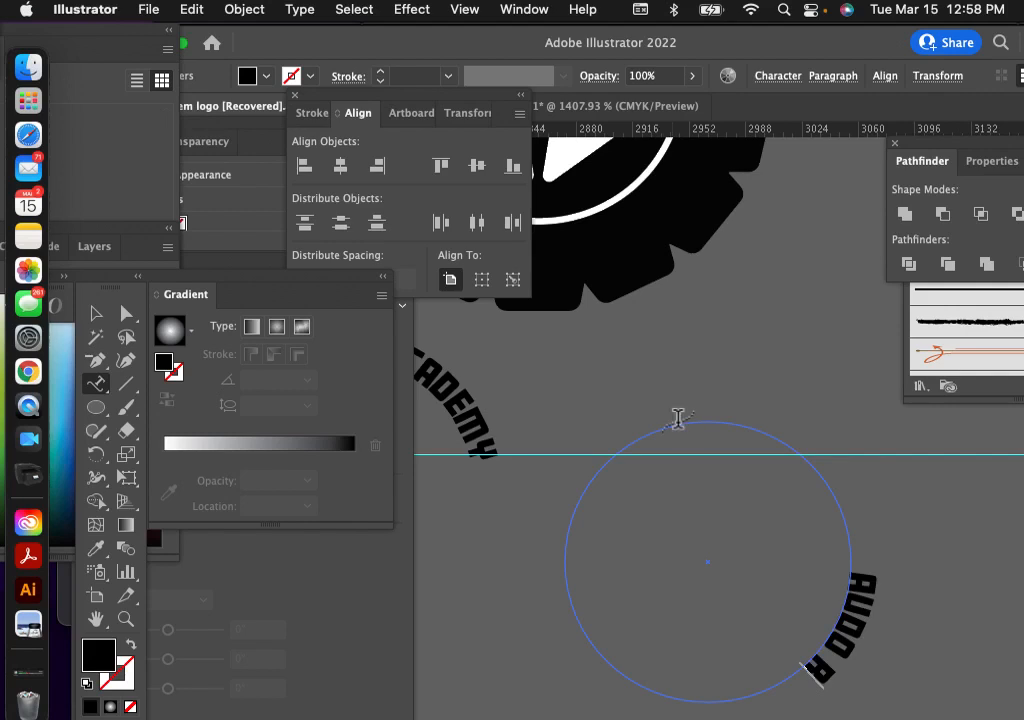
key(BackSpace)
key(BackSpace)
key(BackSpace)
key(BackSpace)
key(BackSpace)
text(TO)
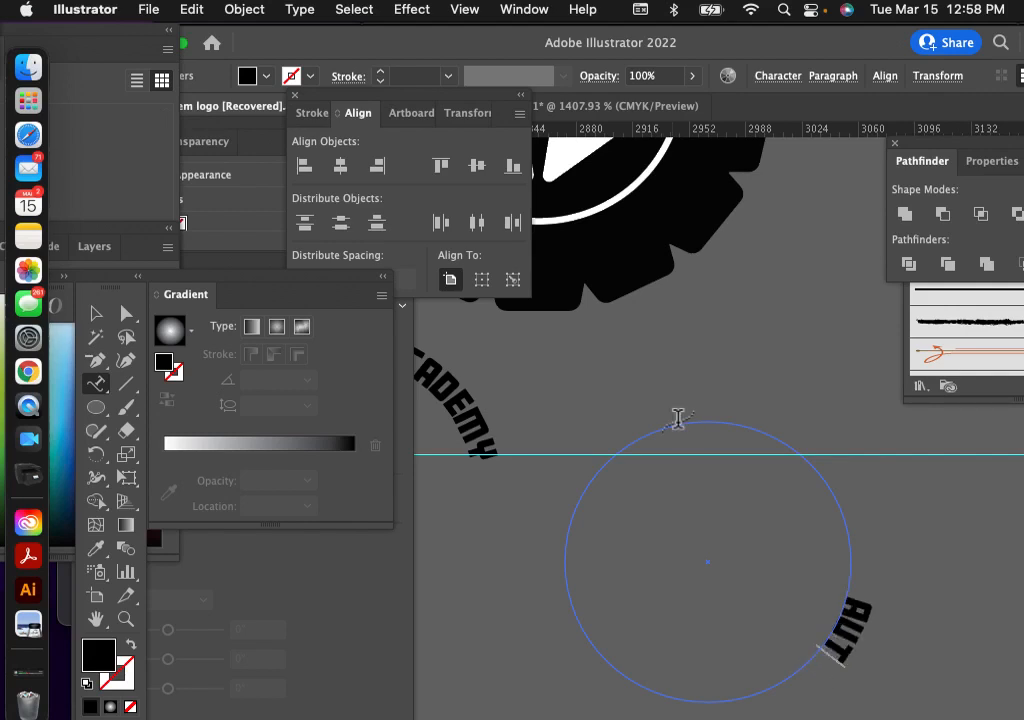
text( REPAIR)
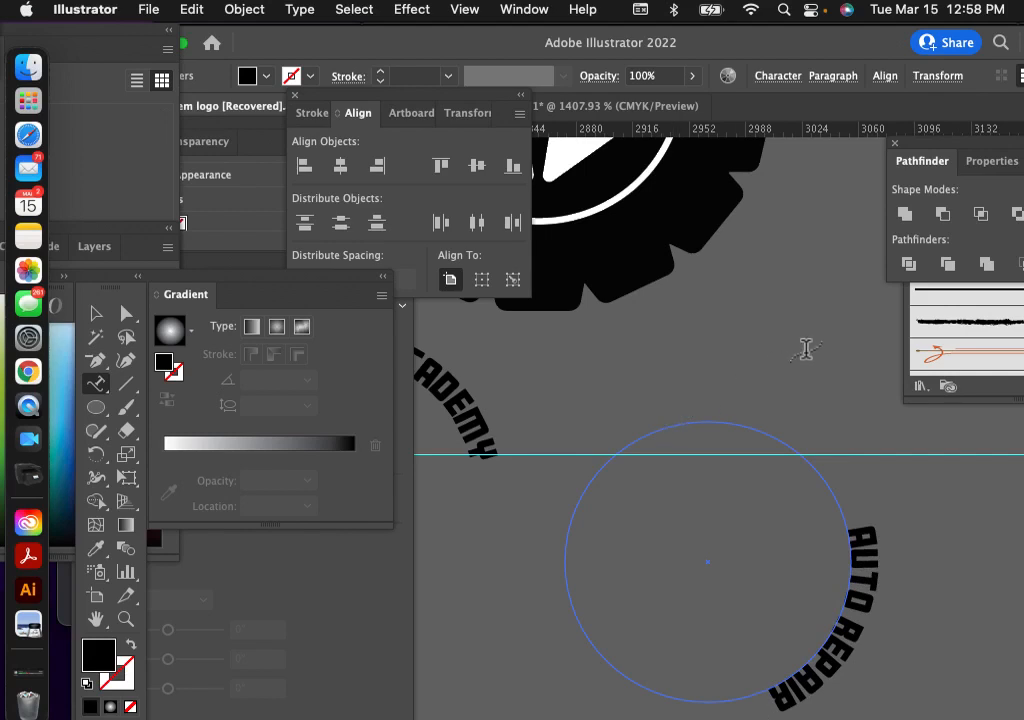
Step: Try shifting AUTO REPAIR around the circle by adding spaces before it and removing the excess ones
click(853, 532)
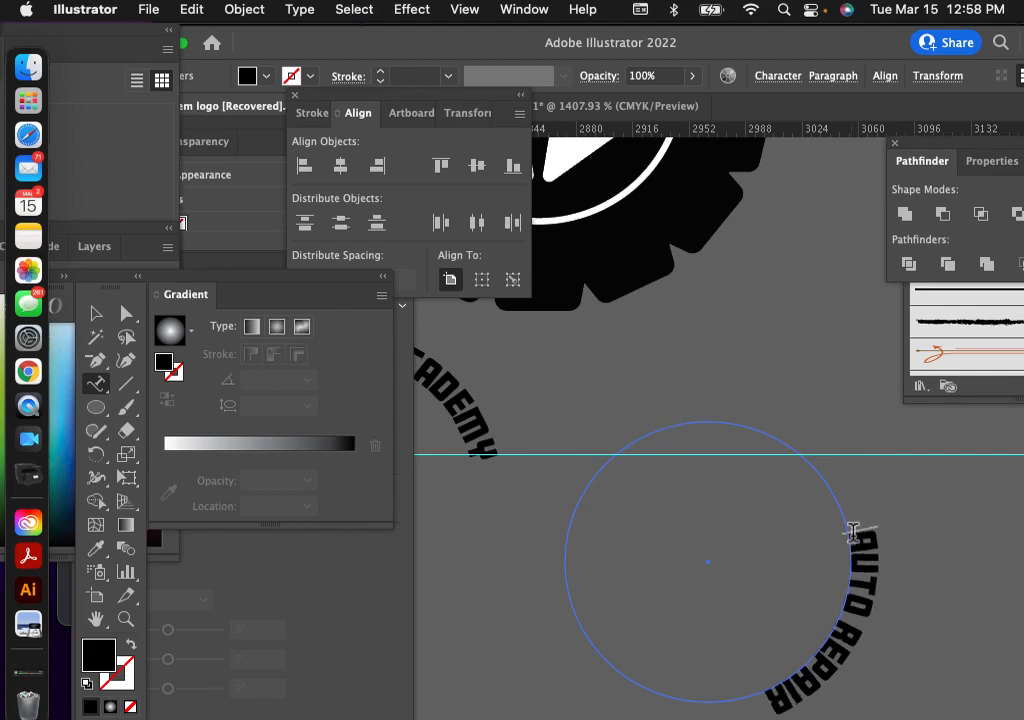
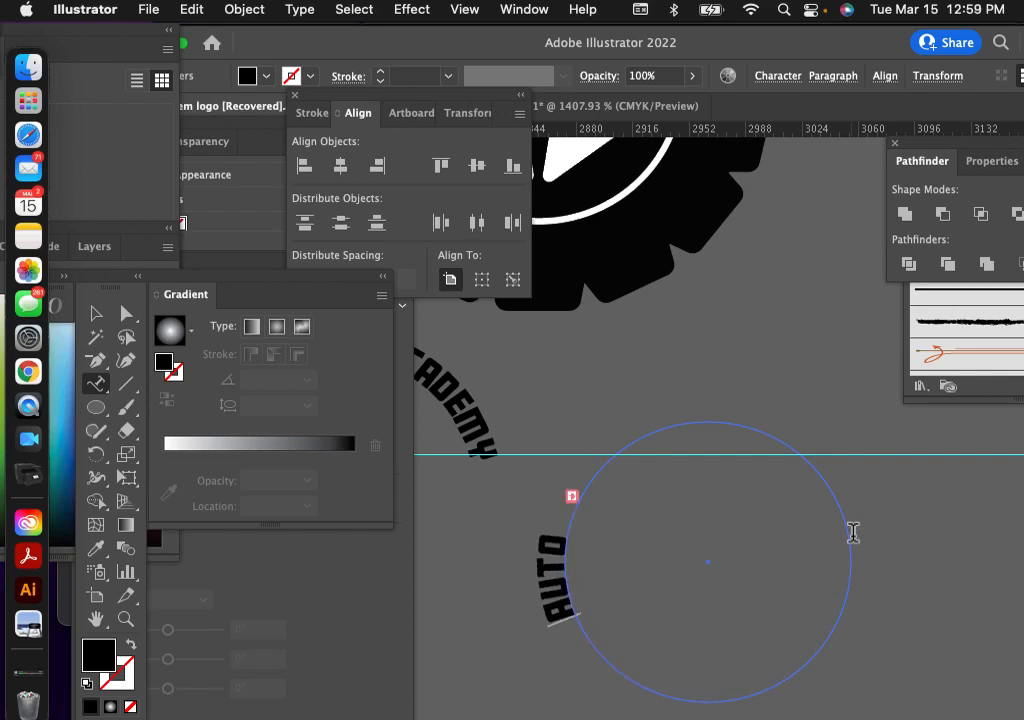
key(BackSpace)
key(BackSpace)
key(BackSpace)
key(BackSpace)
key(BackSpace)
key(BackSpace)
key(BackSpace)
key(BackSpace)
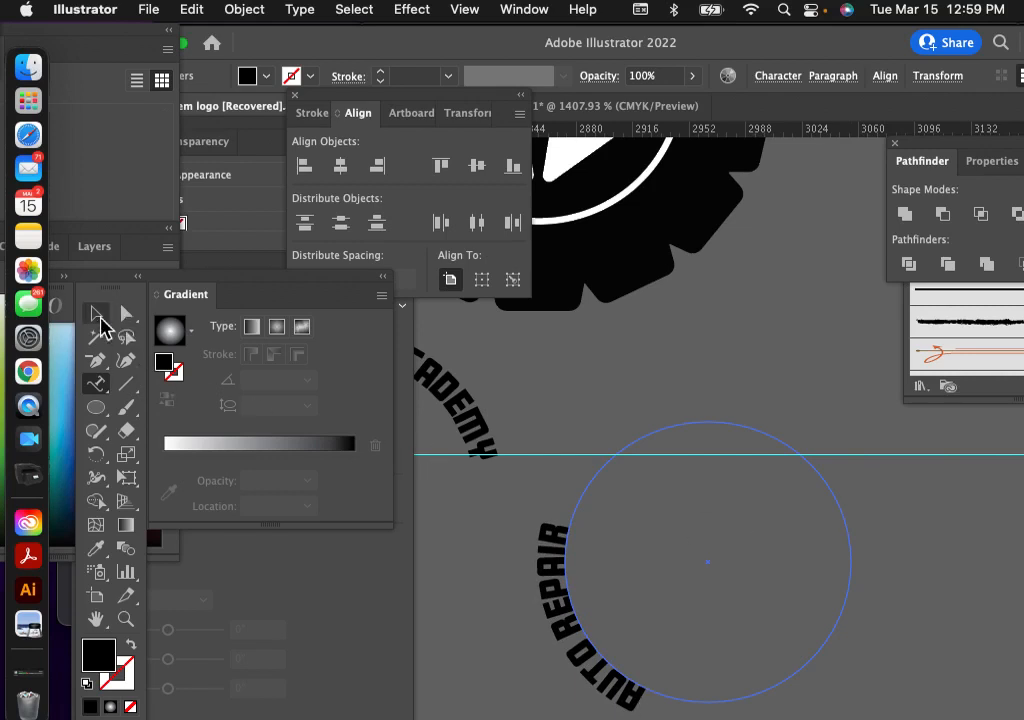
Step: Move the path text's start and end brackets so AUTO REPAIR sits centred along the circle's lower arc
click(99, 318)
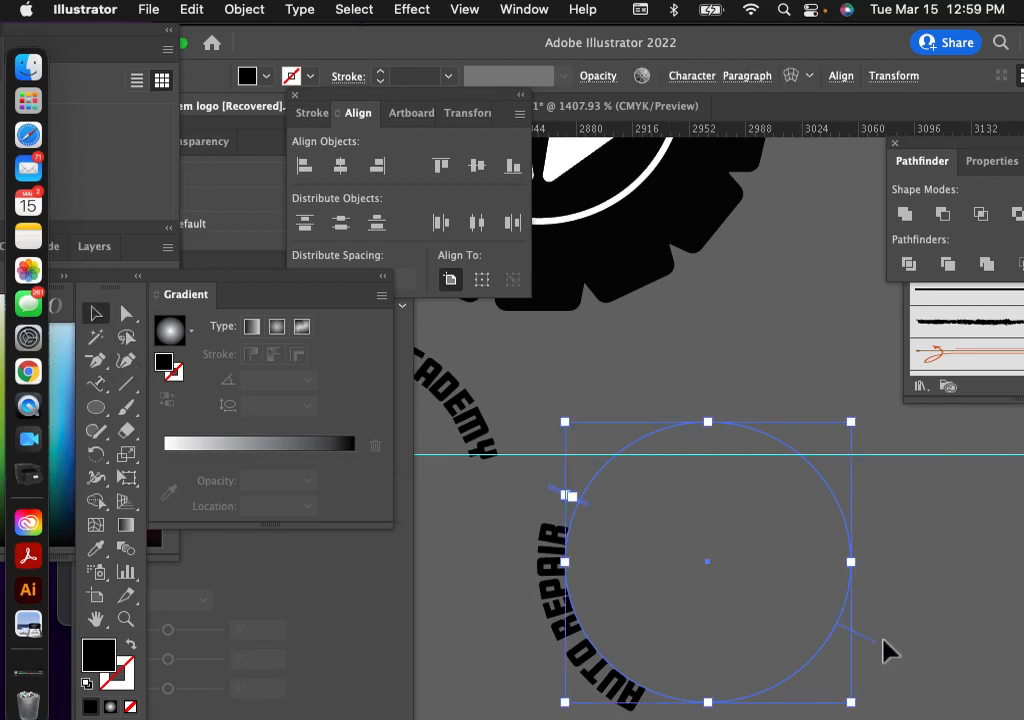
drag(873, 653, 766, 705)
scroll(614, 590, down, 5)
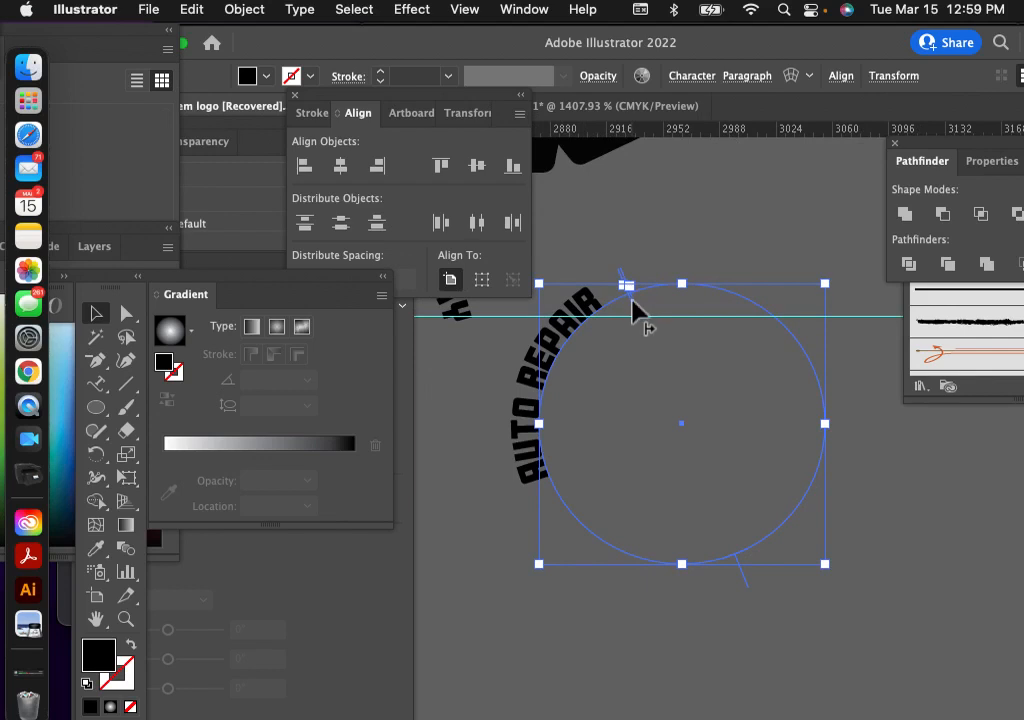
drag(630, 300, 539, 477)
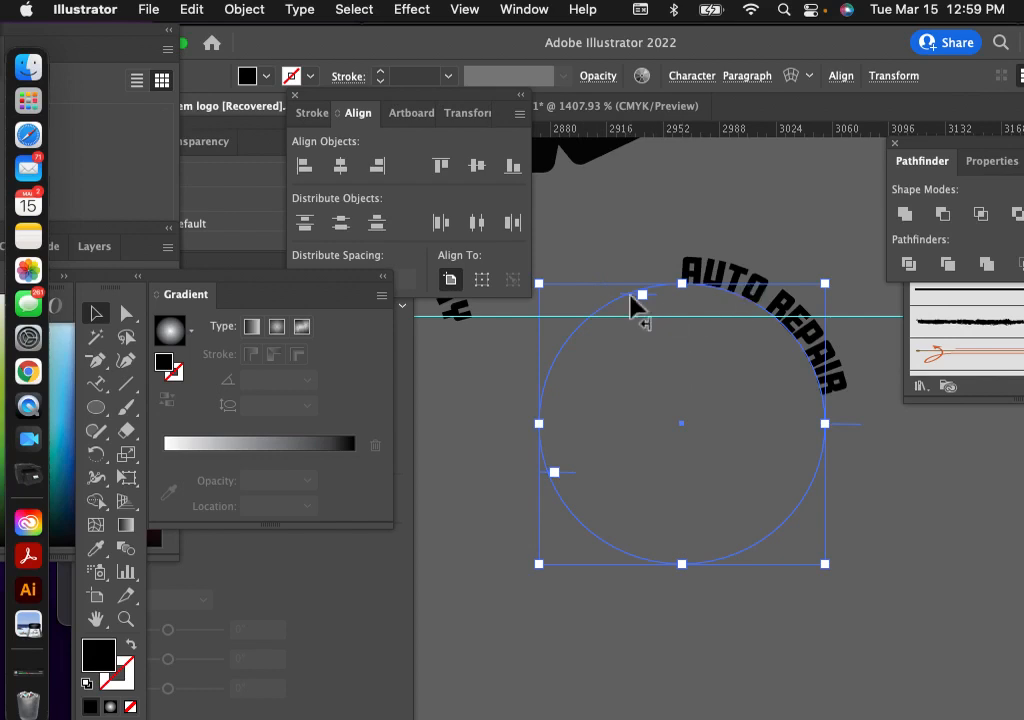
drag(630, 300, 588, 358)
drag(848, 426, 810, 329)
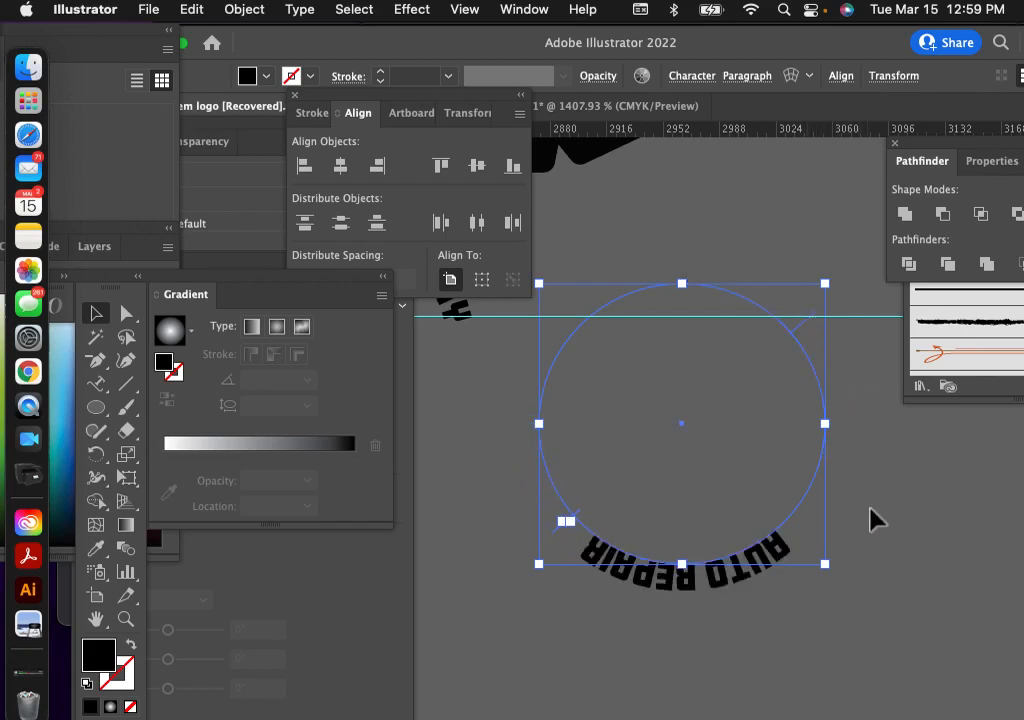
click(870, 525)
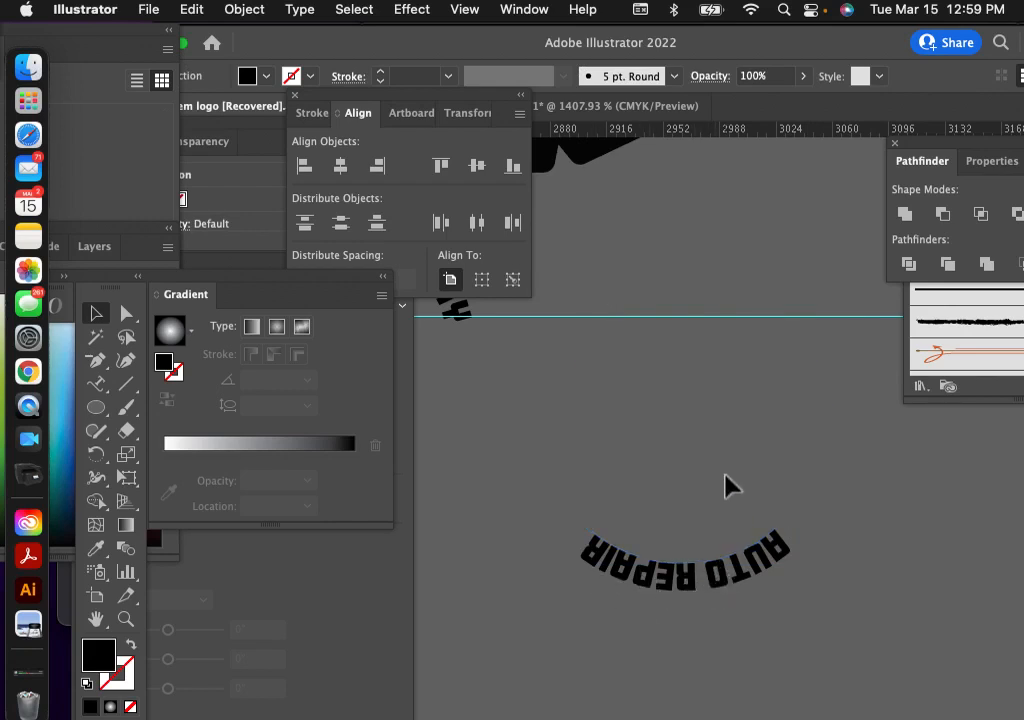
Step: Flip the AUTO REPAIR lettering to the inside of its circle in the Type on a Path options
click(632, 580)
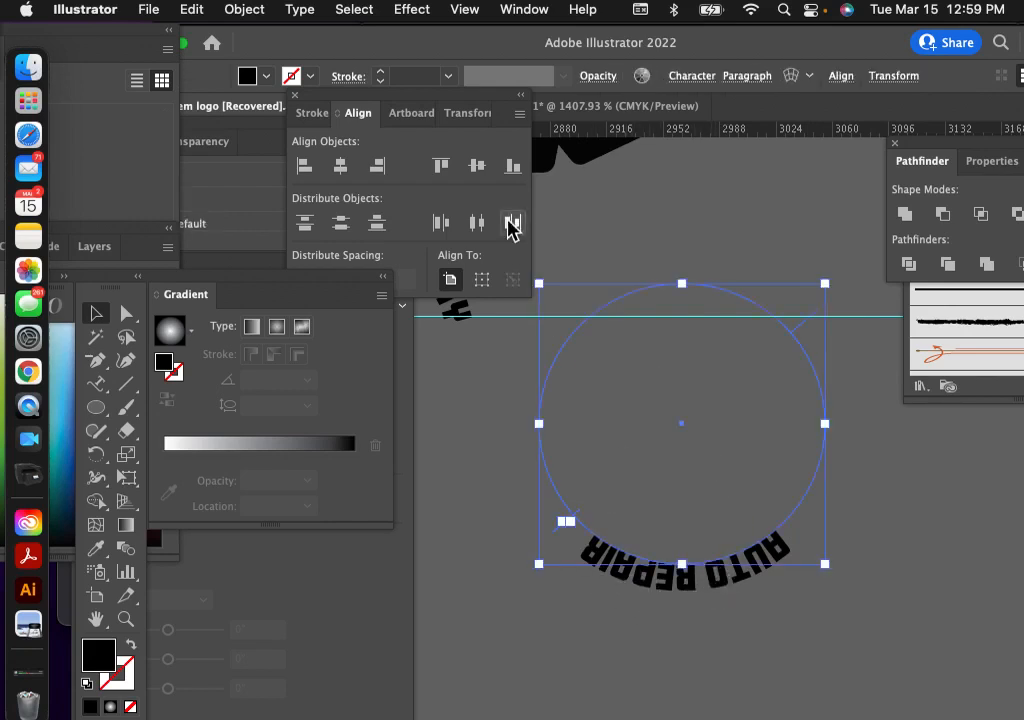
click(299, 10)
mouse_move(350, 211)
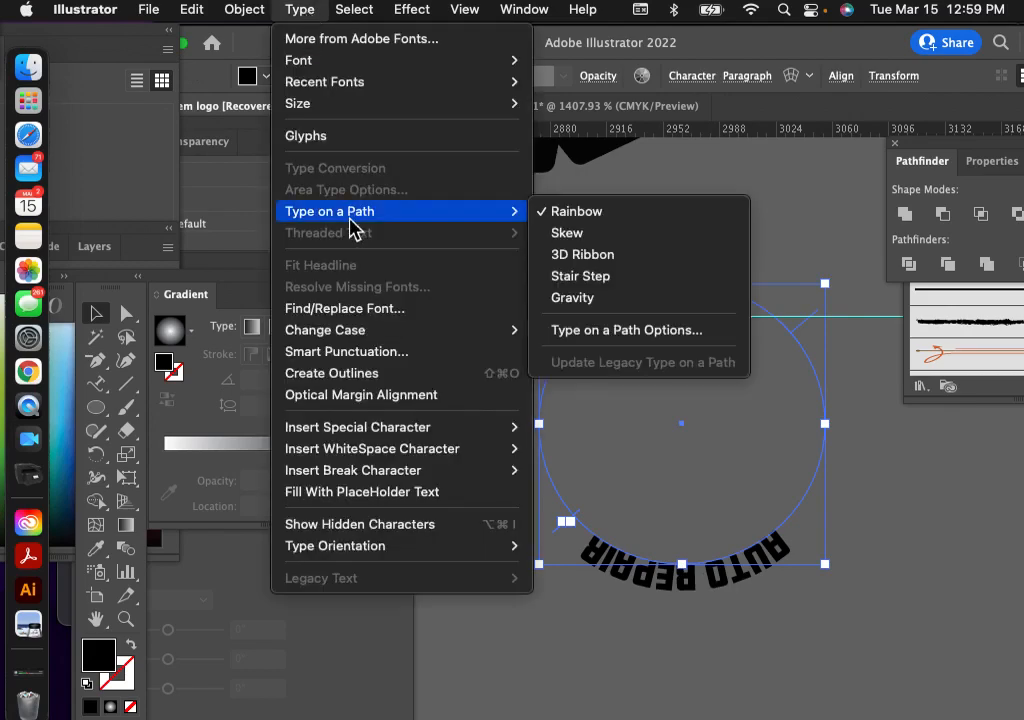
click(637, 330)
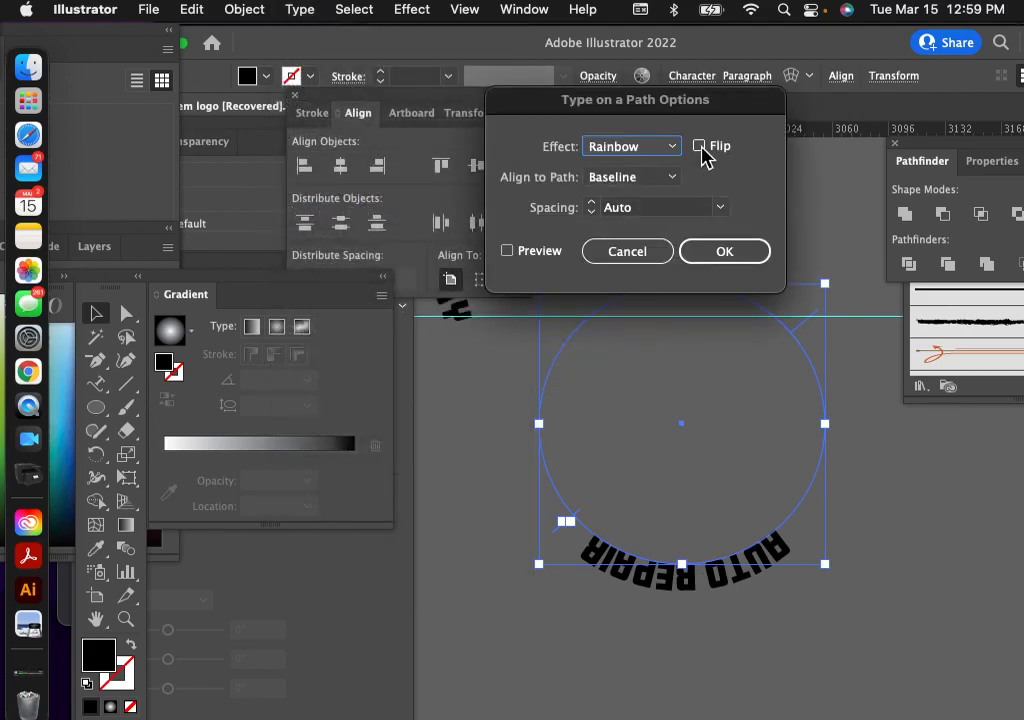
click(699, 146)
click(507, 251)
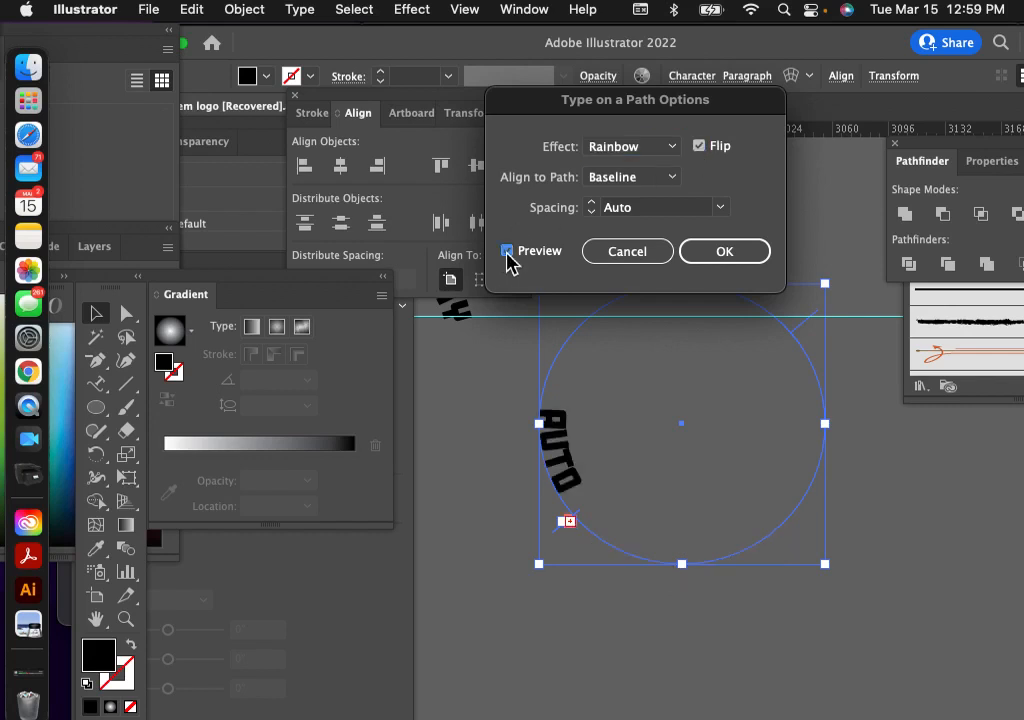
click(718, 251)
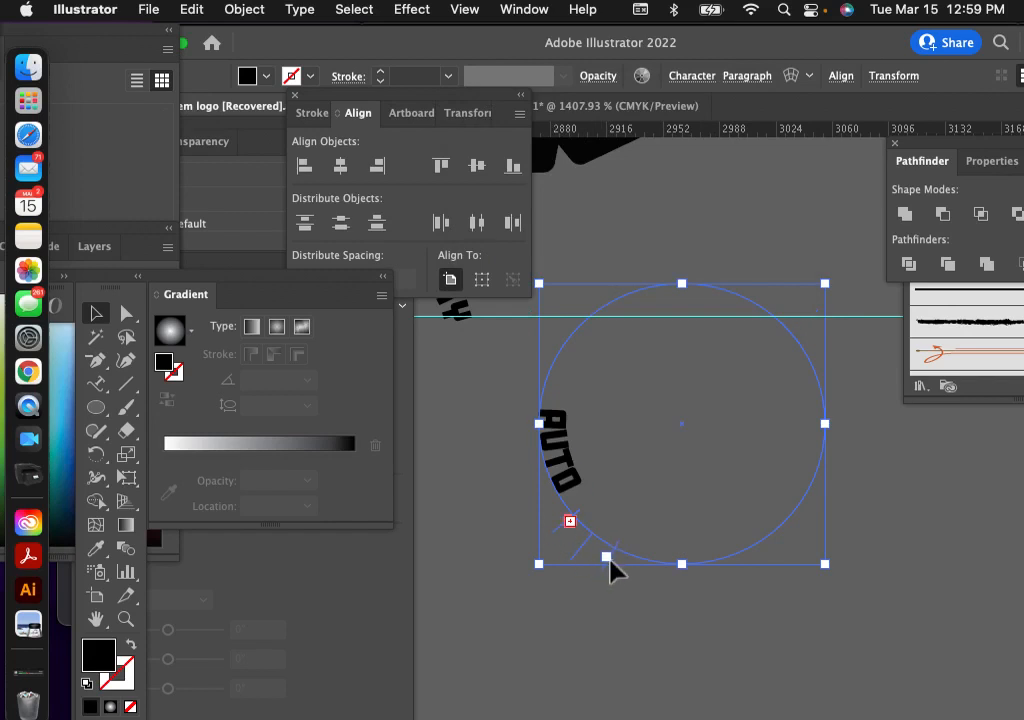
Step: Try shifting the brackets of the flipped AUTO REPAIR text along the lower arc, and delete the path text
drag(611, 568, 670, 585)
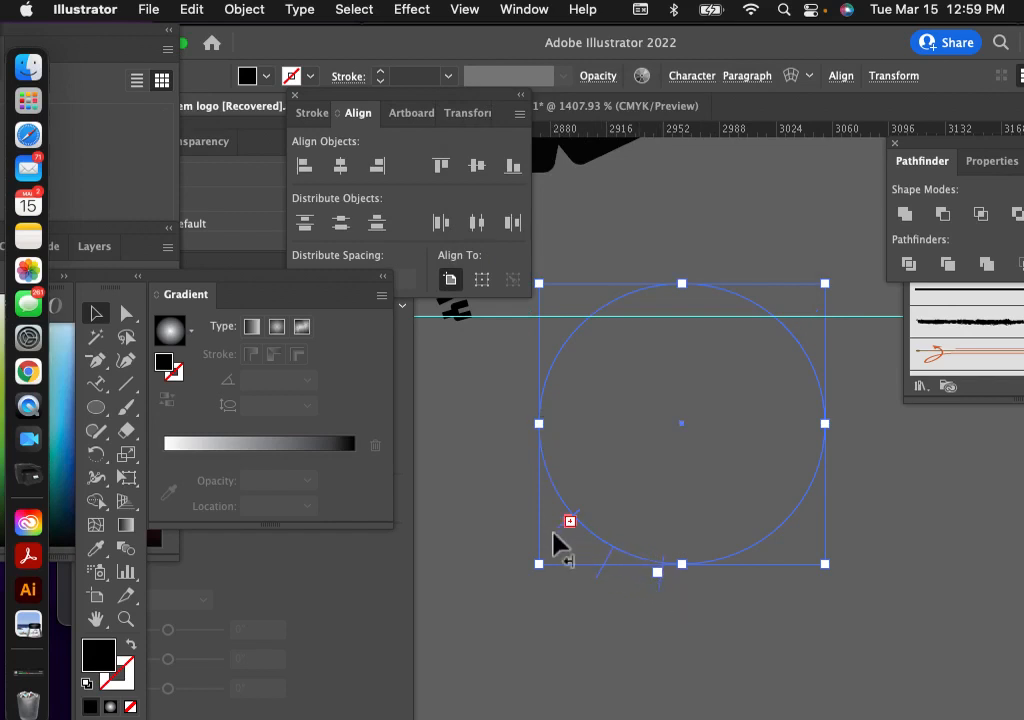
drag(553, 538, 679, 598)
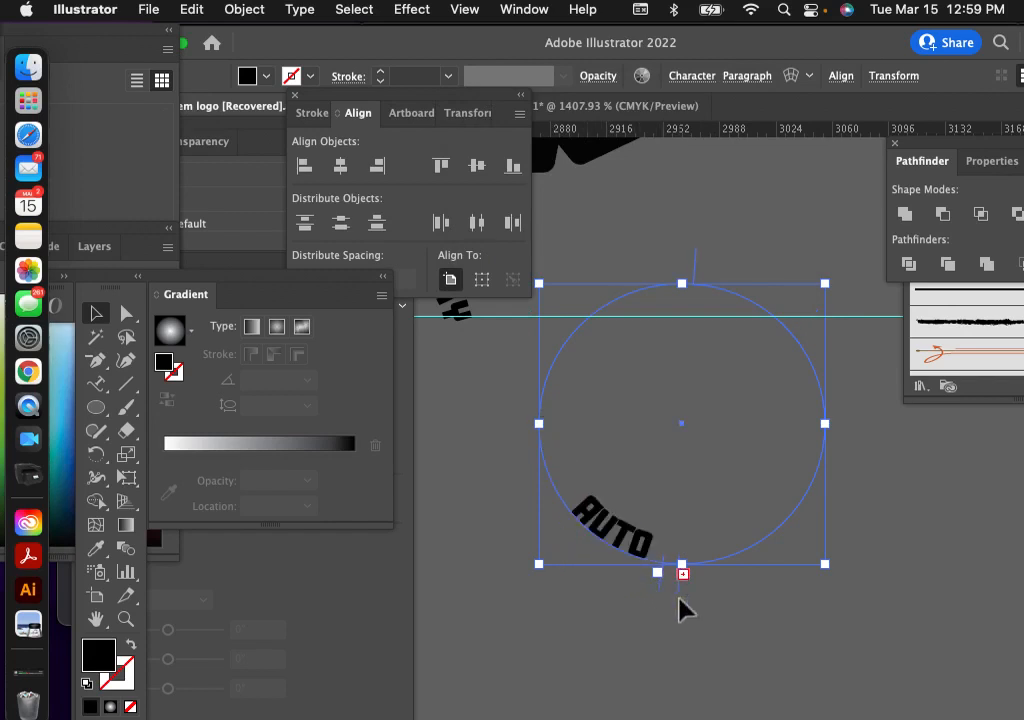
key(Delete)
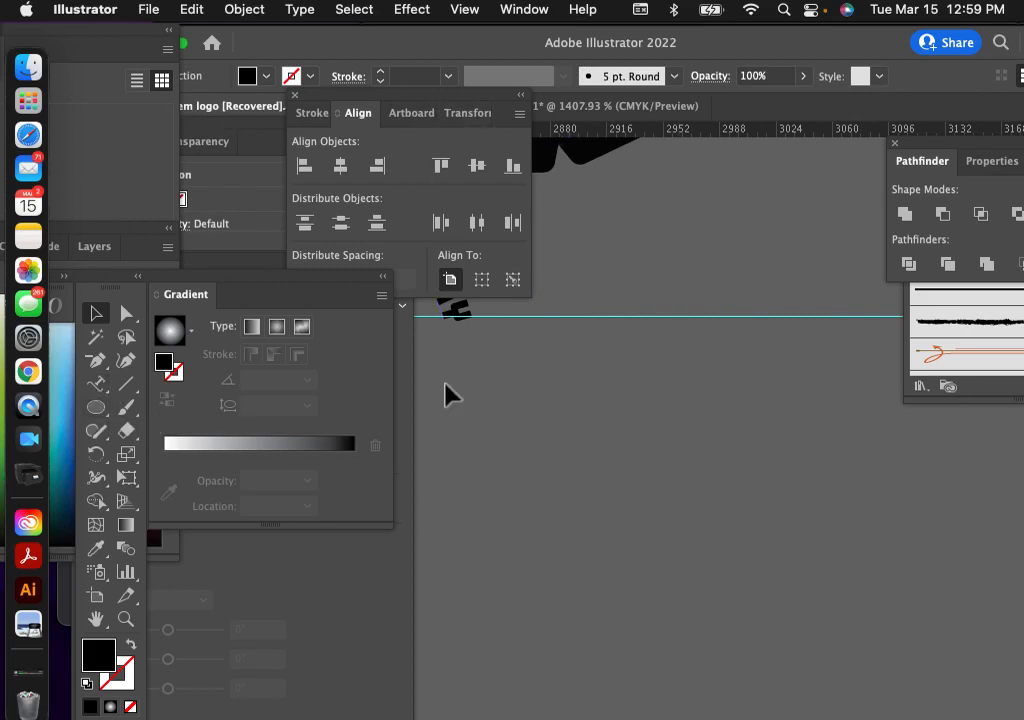
Step: Duplicate the MADISON PARK ACADEMY path text into the empty area below the original
scroll(498, 407, left, 10)
scroll(498, 407, up, 5)
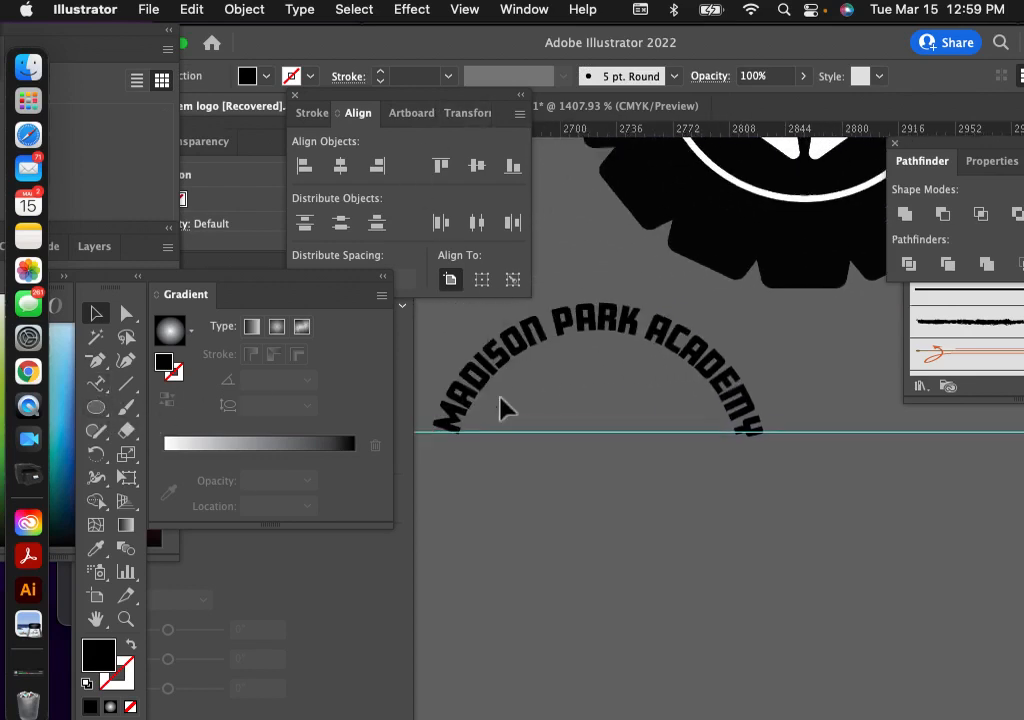
click(506, 373)
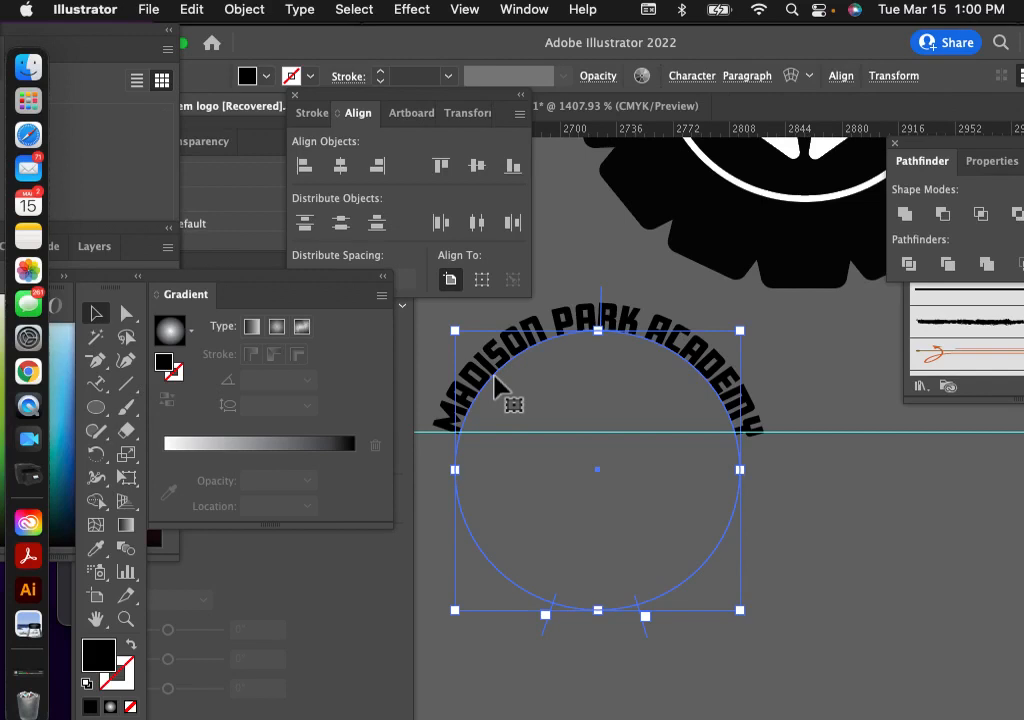
alt+drag(497, 385, 507, 557)
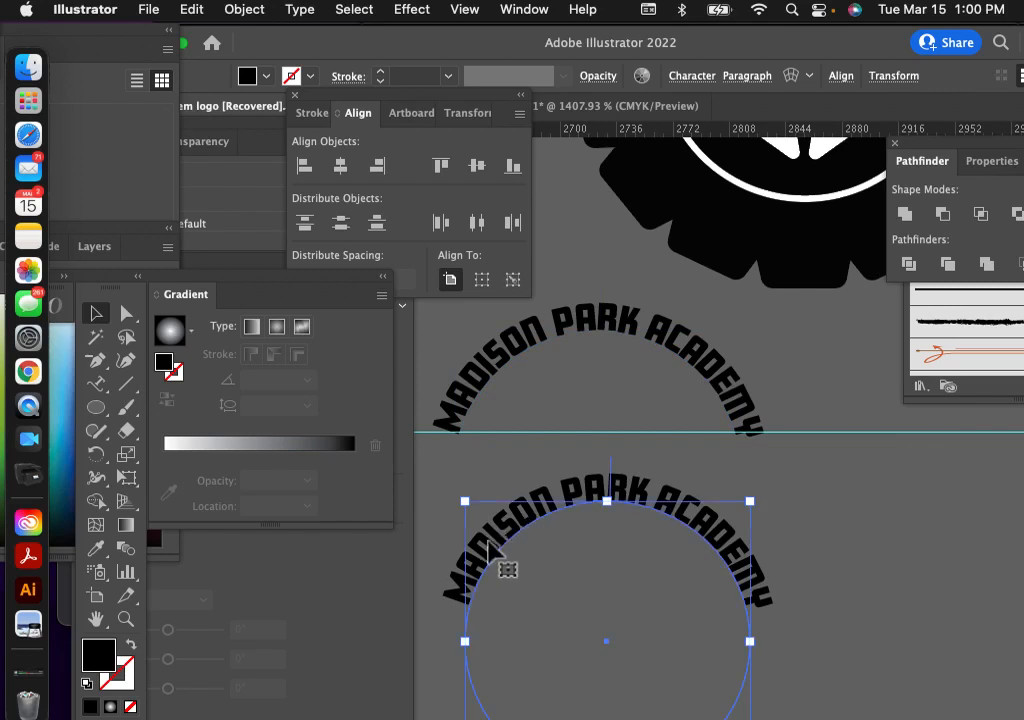
Step: Replace the duplicate's text with AUTO REPAIR and move it up closer beneath the MADISON PARK ACADEMY lettering
triple_click(489, 546)
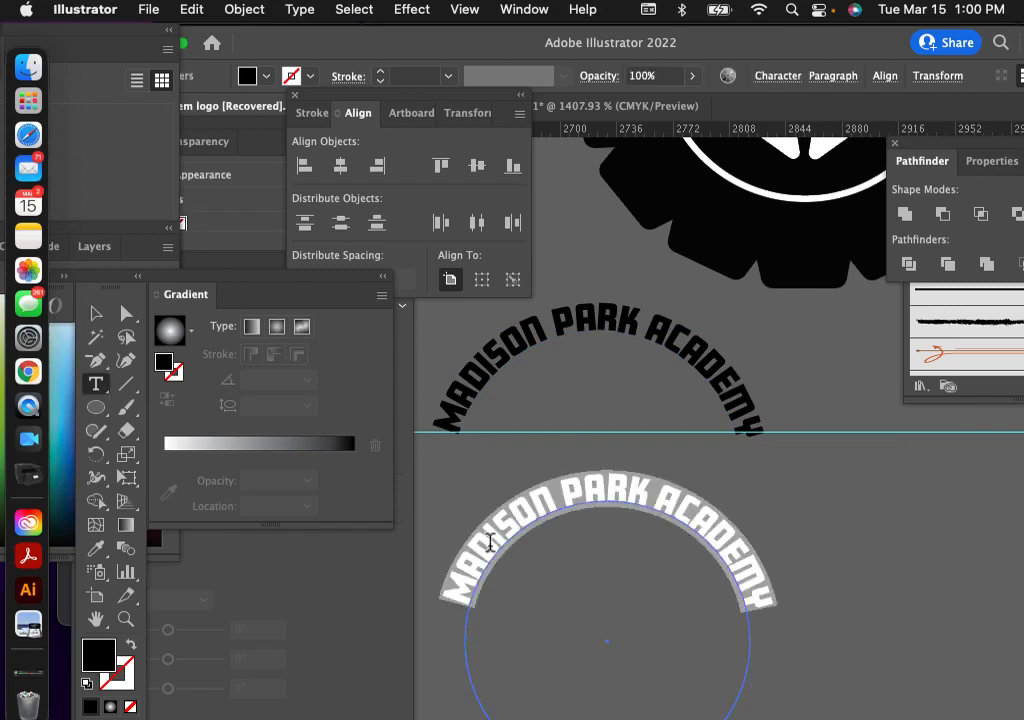
text(AUTO A)
text(EPAIR)
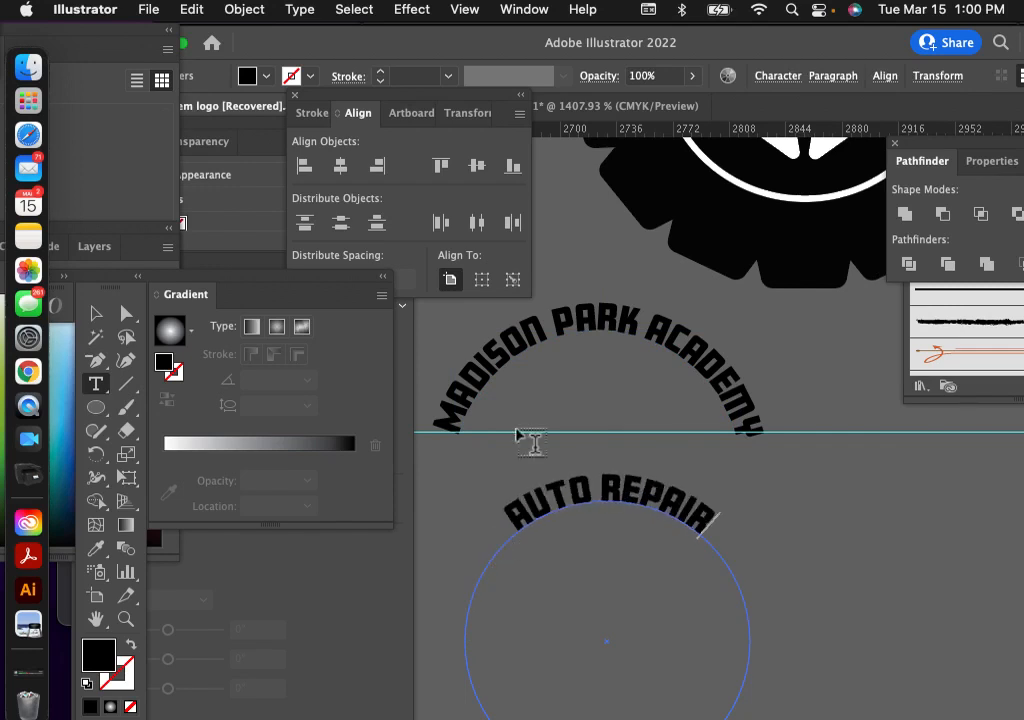
click(96, 314)
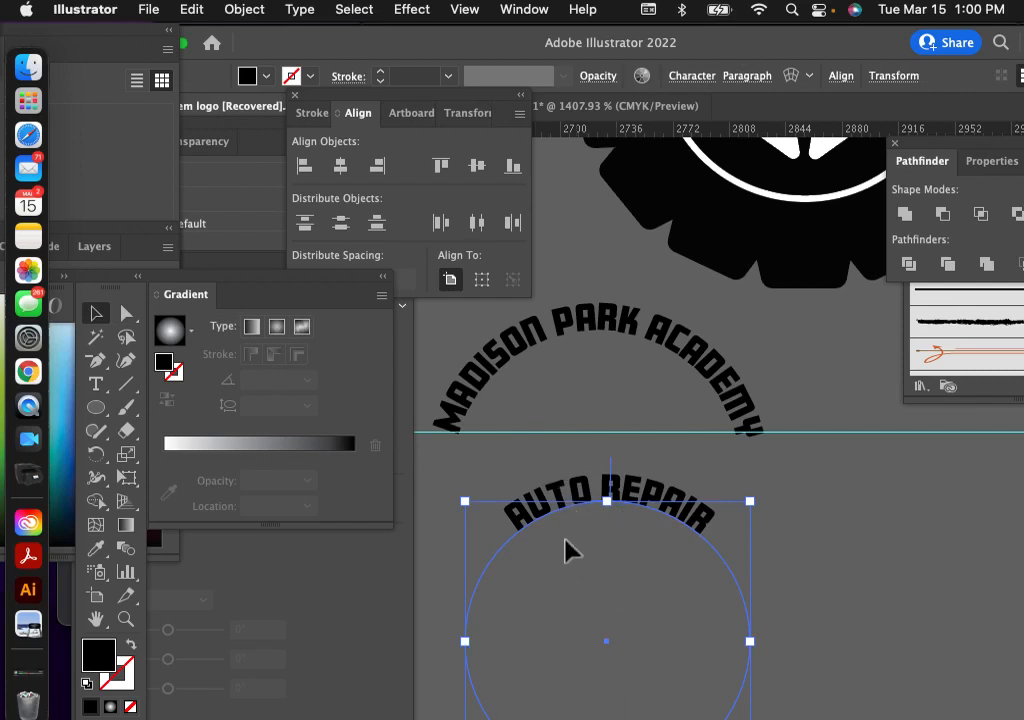
drag(544, 537, 537, 463)
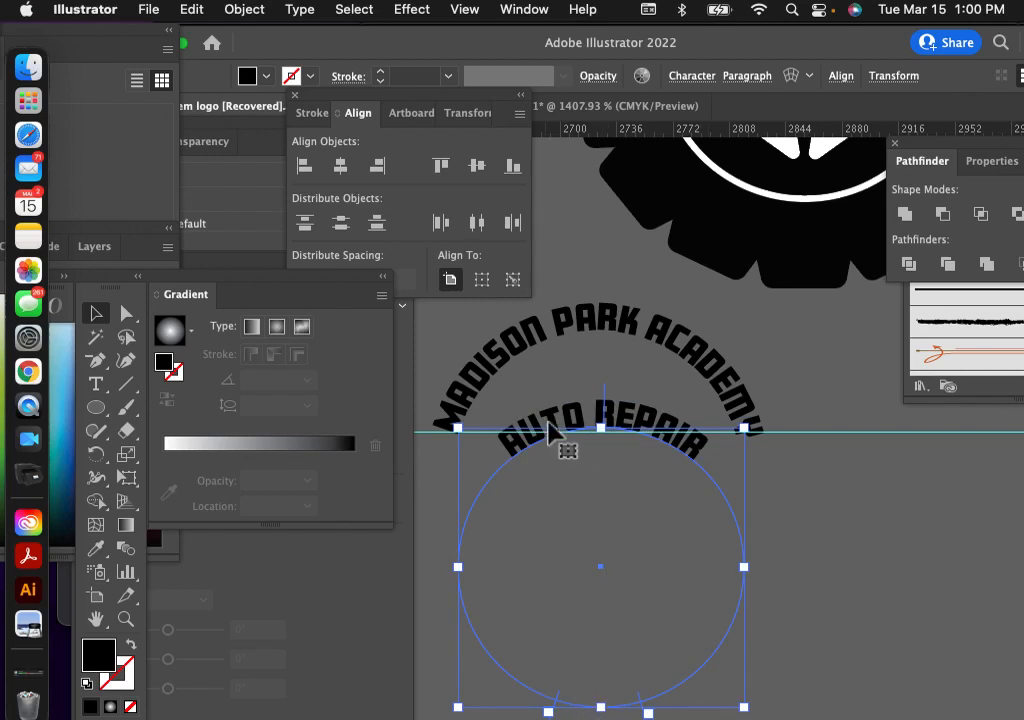
Step: Set the AUTO REPAIR path text to Ascender alignment with Flip, and slide the lettering around to the circle's lower arc
click(301, 11)
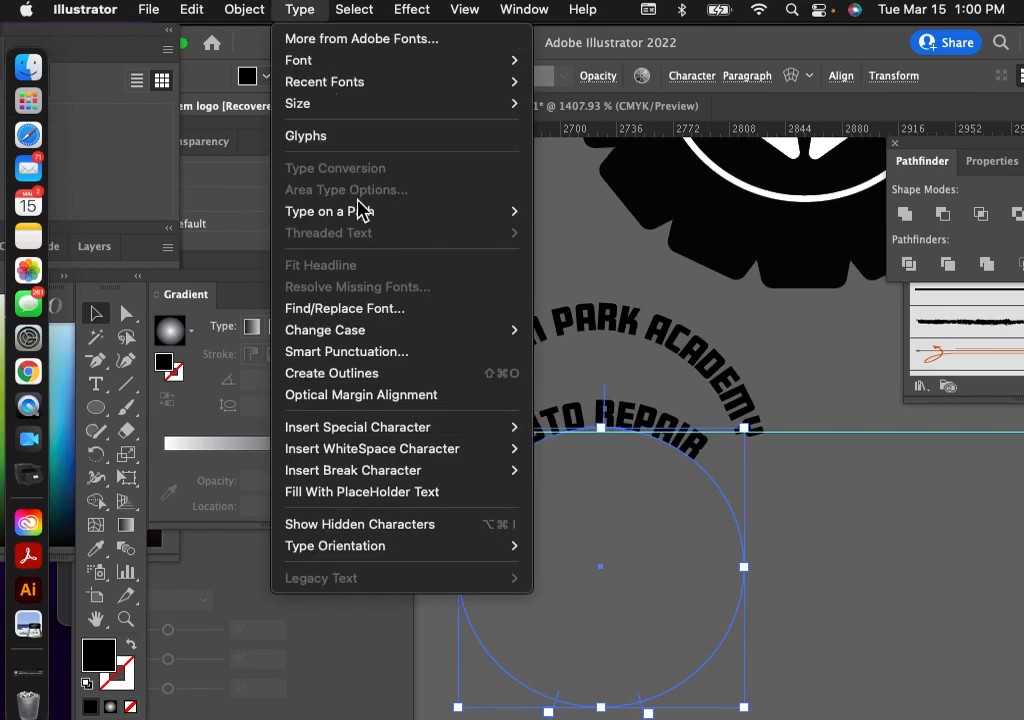
mouse_move(358, 214)
click(609, 331)
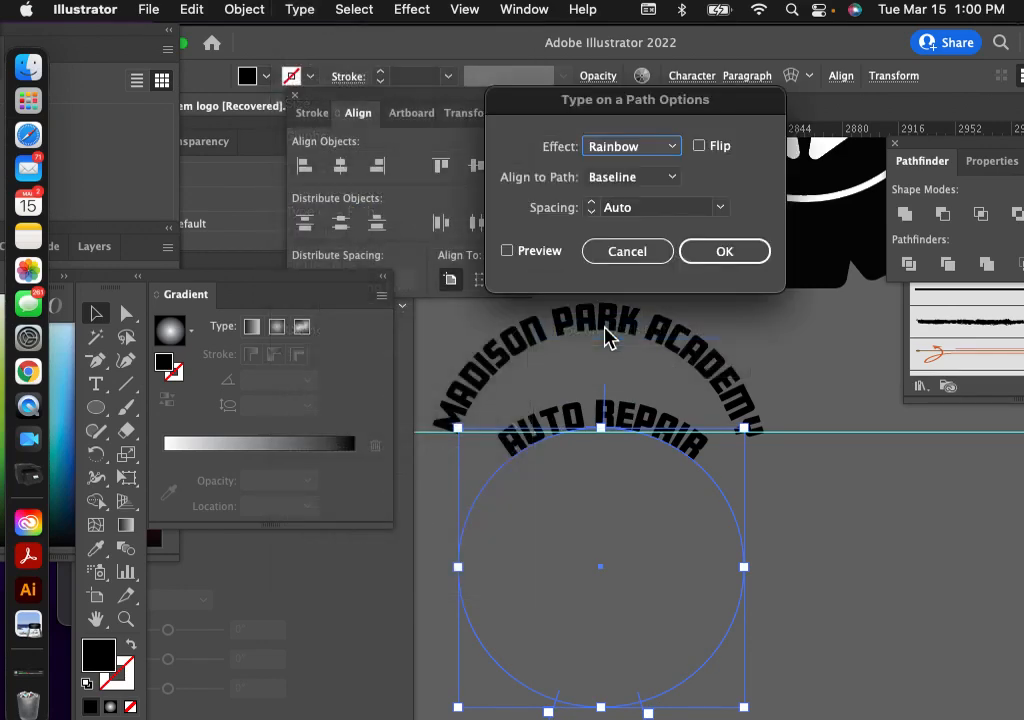
click(508, 252)
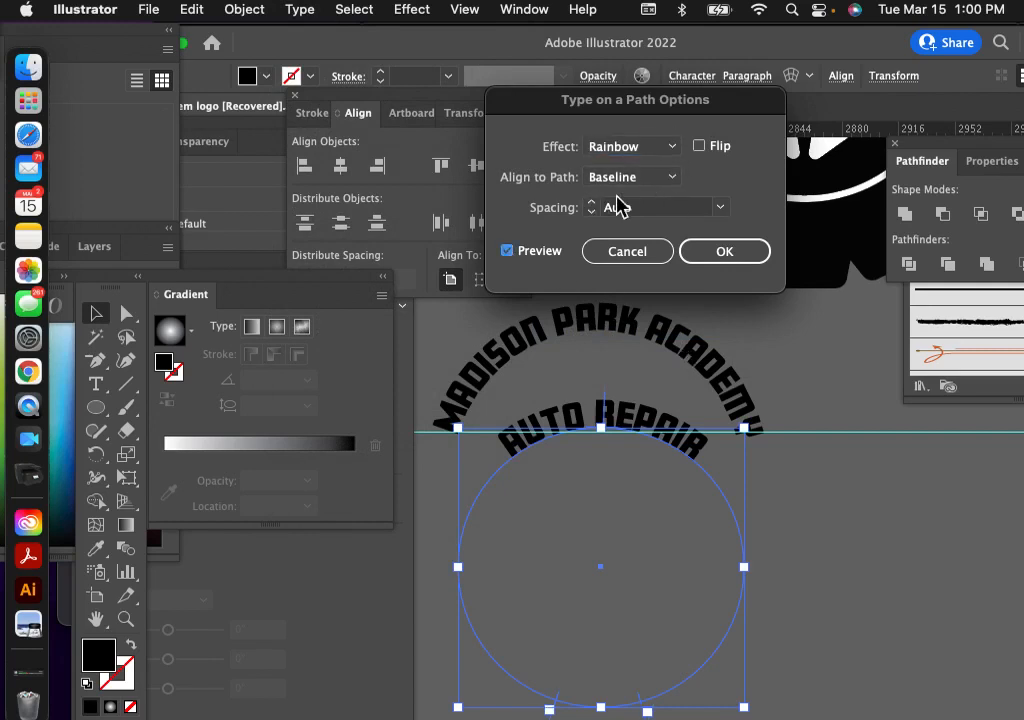
click(676, 180)
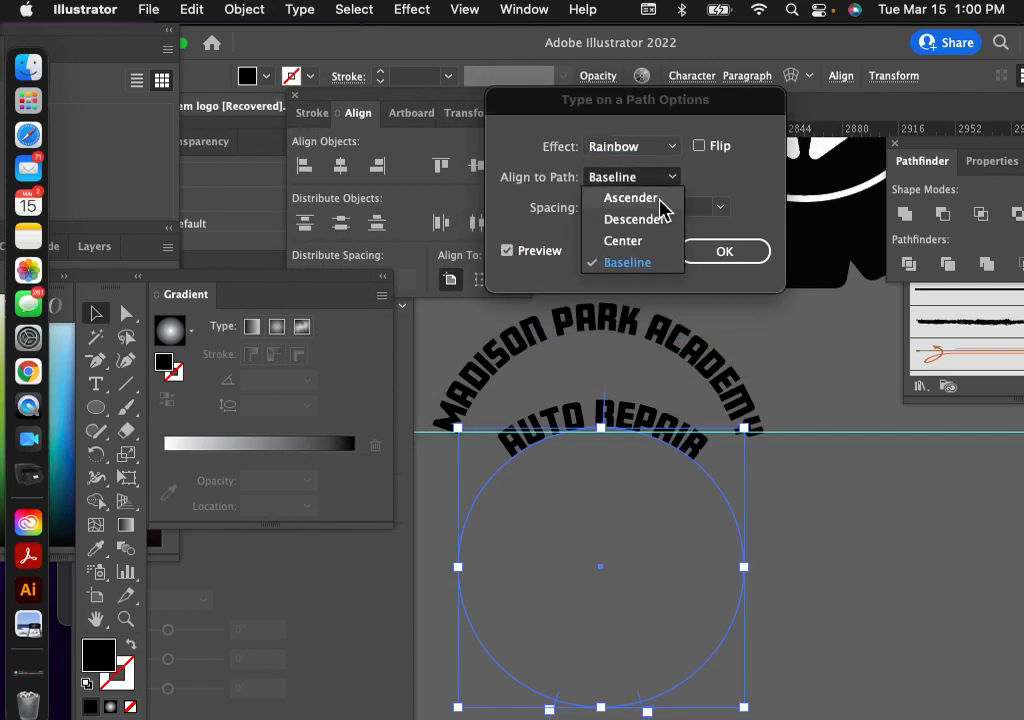
click(632, 198)
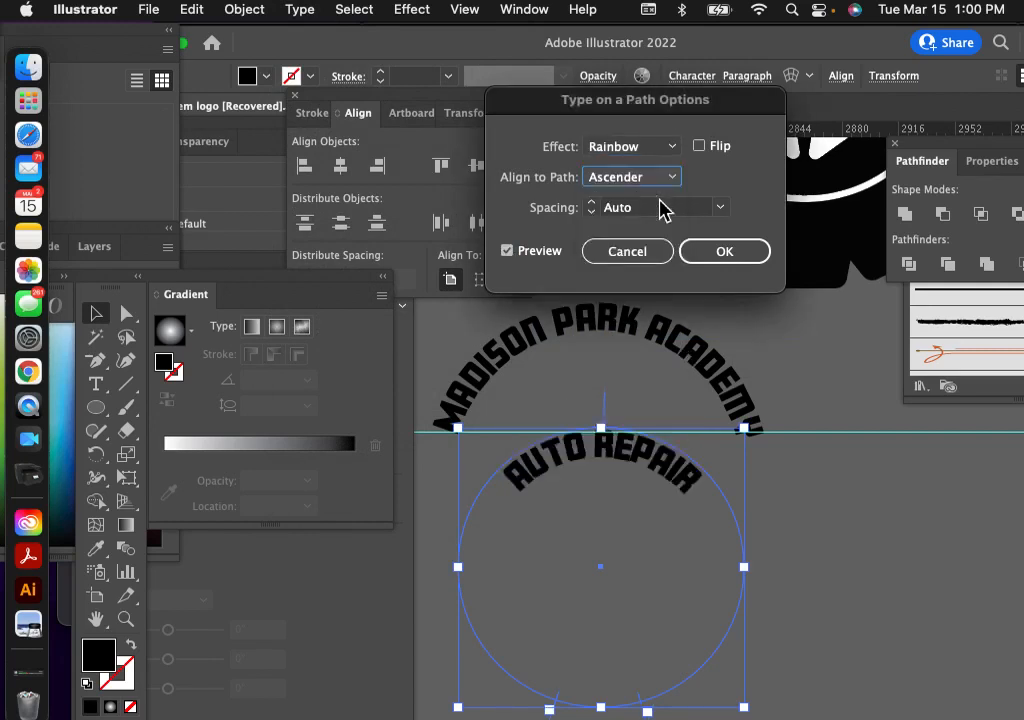
click(700, 147)
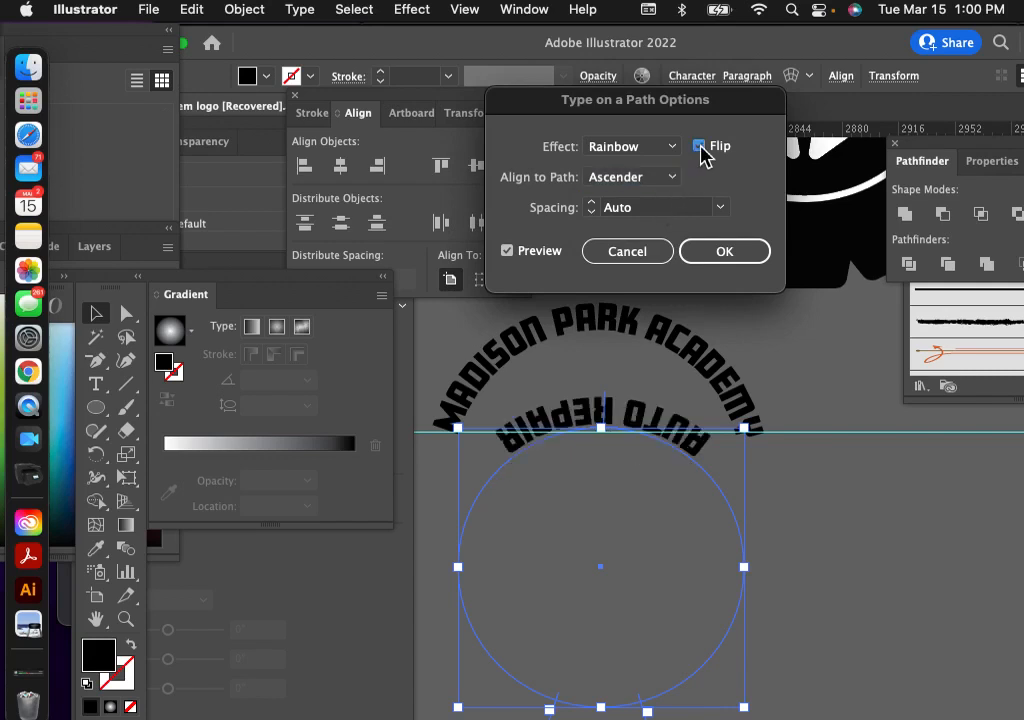
click(724, 252)
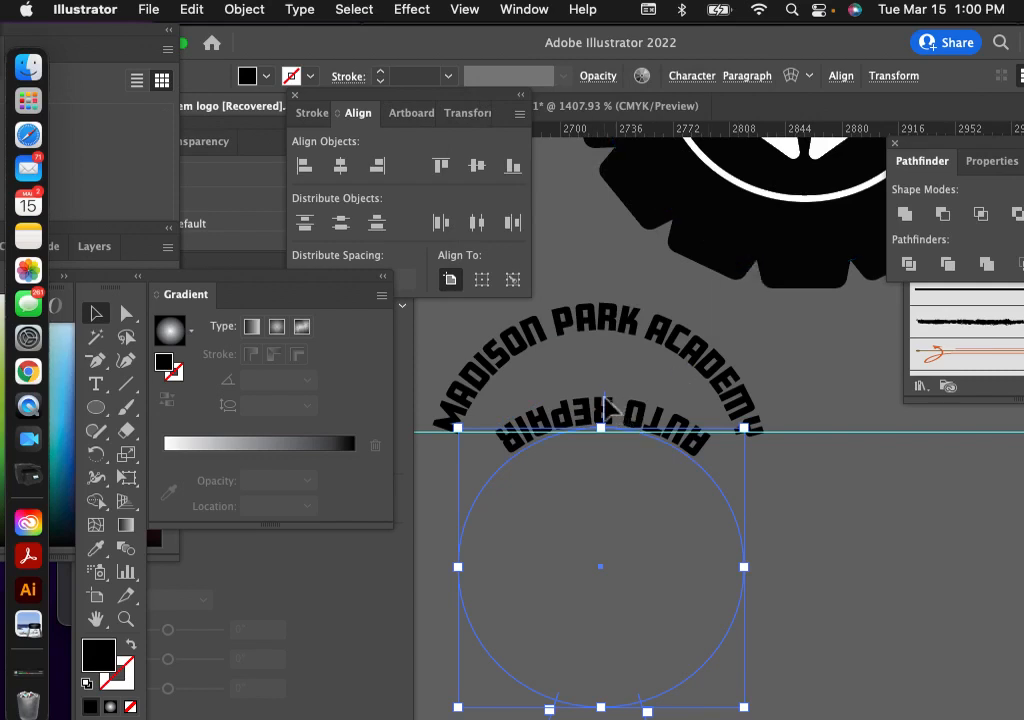
drag(611, 405, 600, 719)
click(798, 622)
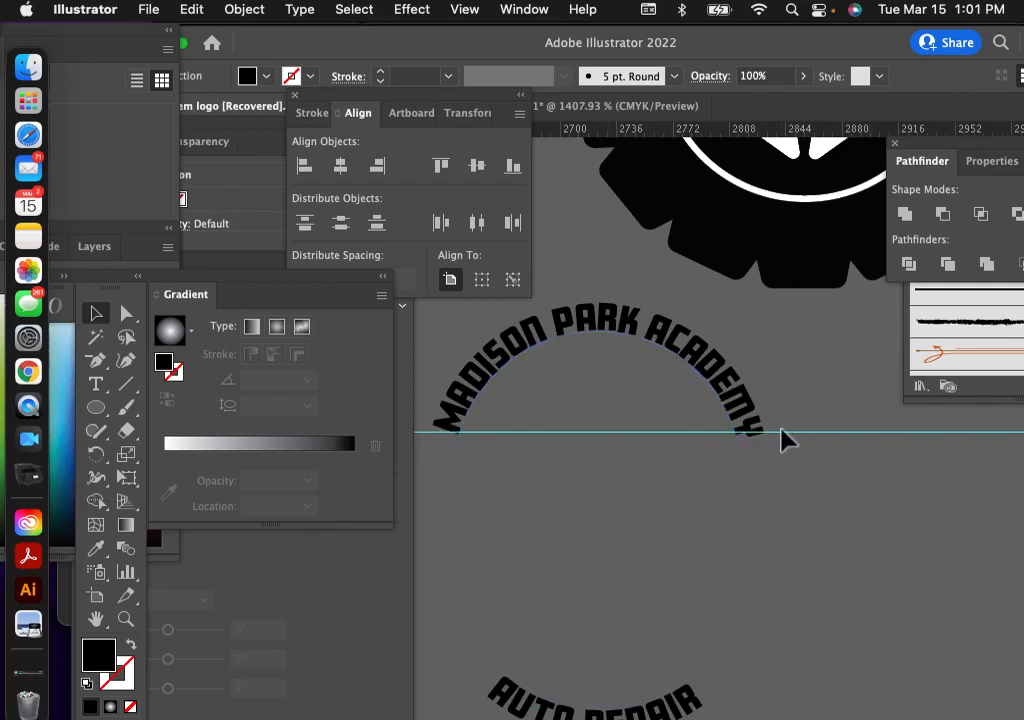
Step: Move the AUTO REPAIR path text up to close the circle with MADISON PARK ACADEMY, and place a horizontal guide at its upper letter edges
drag(678, 679, 688, 568)
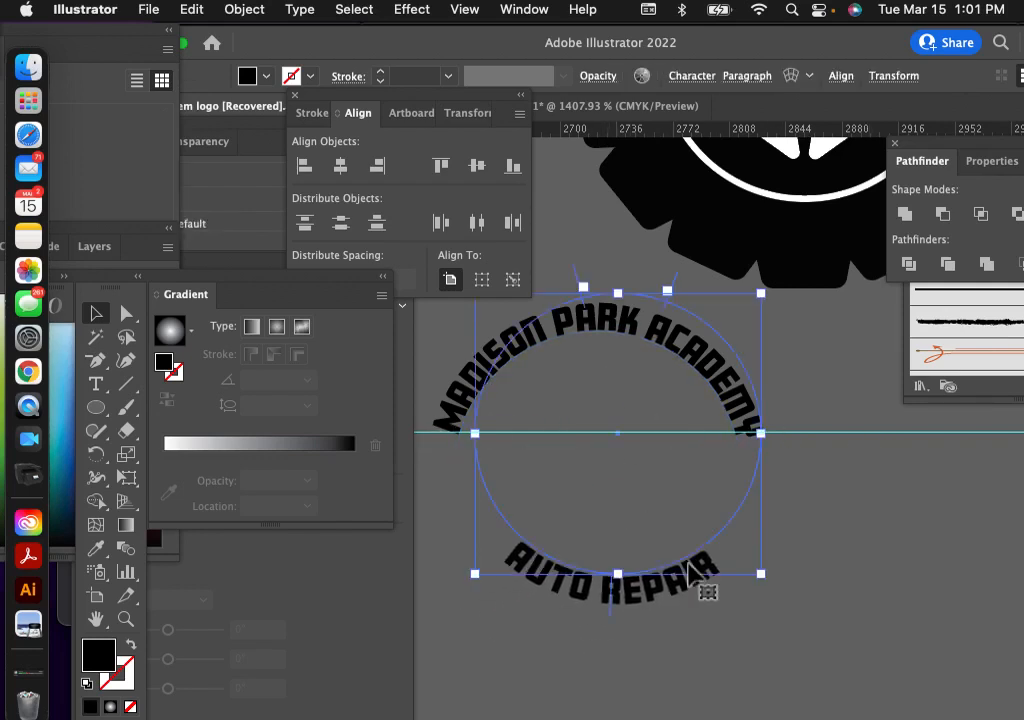
drag(667, 588, 664, 606)
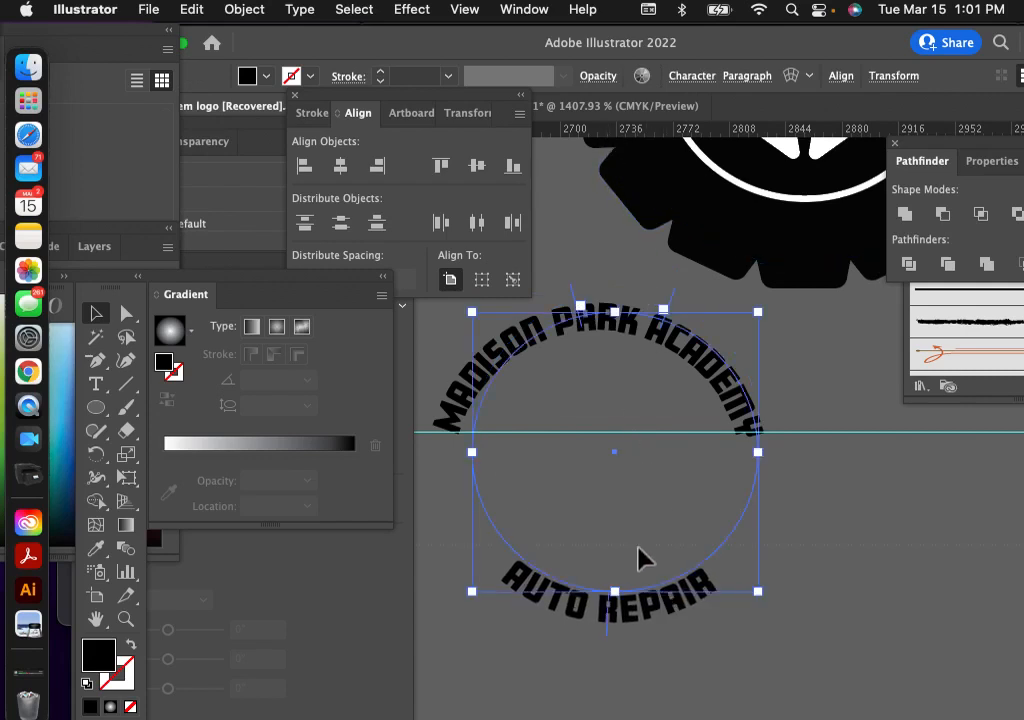
click(640, 573)
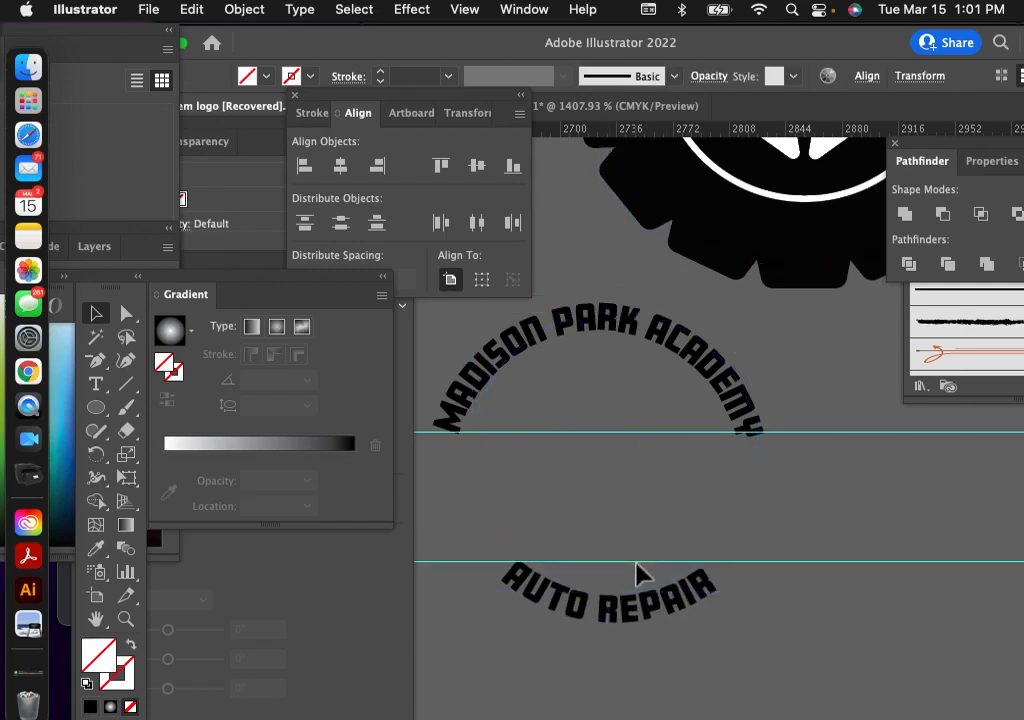
Step: Edit the start of the AUTO REPAIR text to shift its lettering along the arc, levelling the first and last letters against the guide
scroll(722, 627, up, 3)
scroll(722, 627, down, 2)
scroll(722, 627, left, 3)
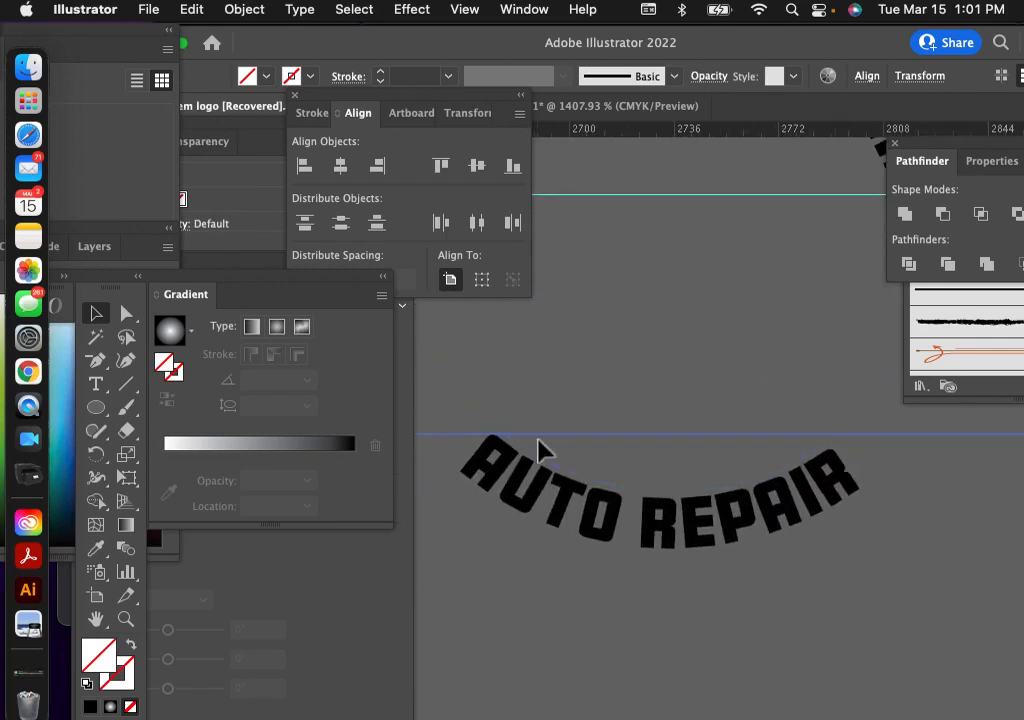
triple_click(475, 465)
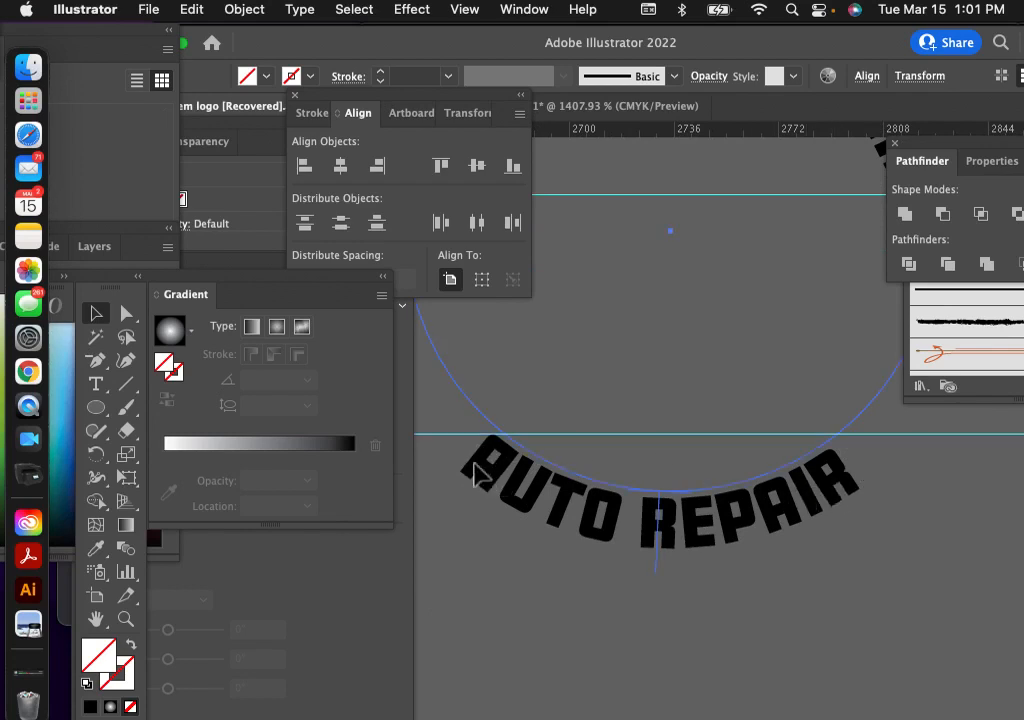
click(476, 465)
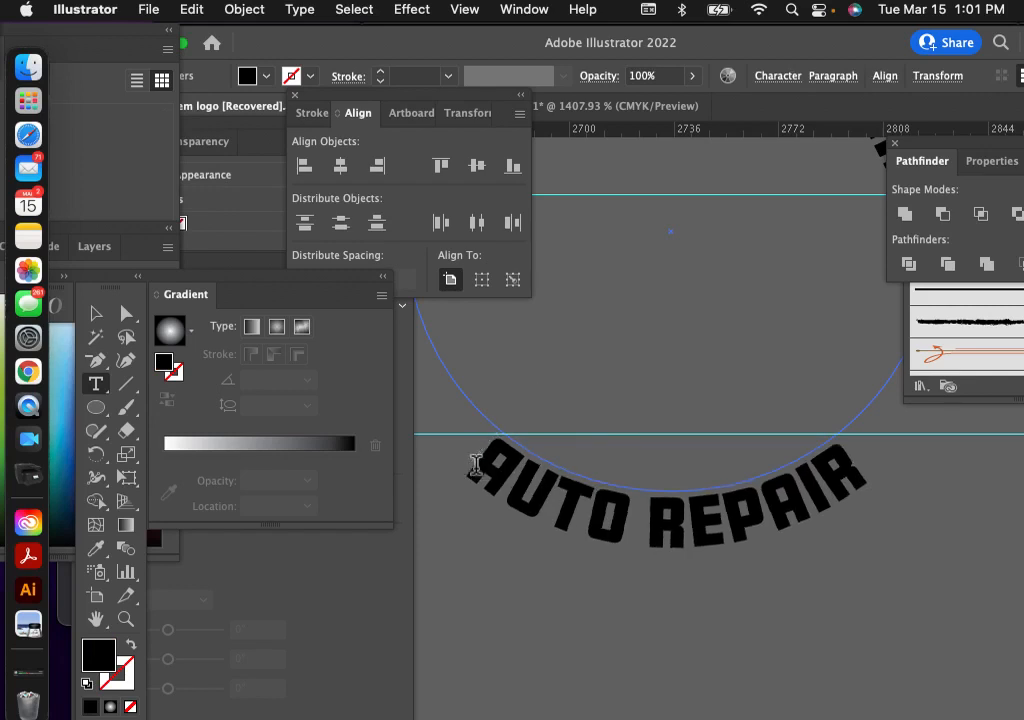
key(Escape)
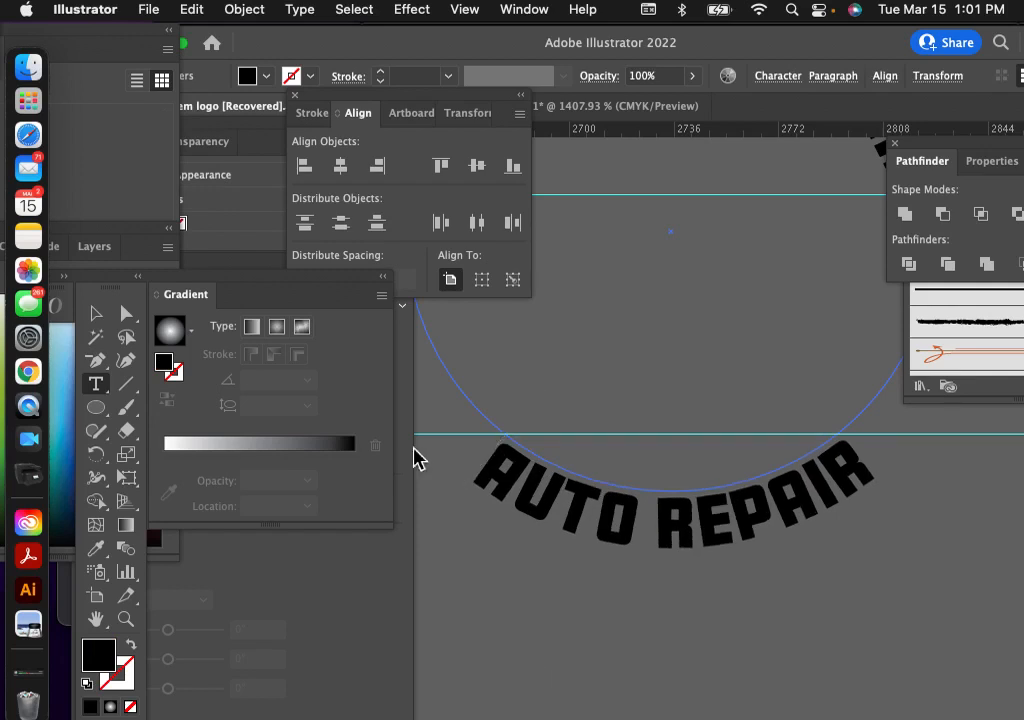
click(95, 314)
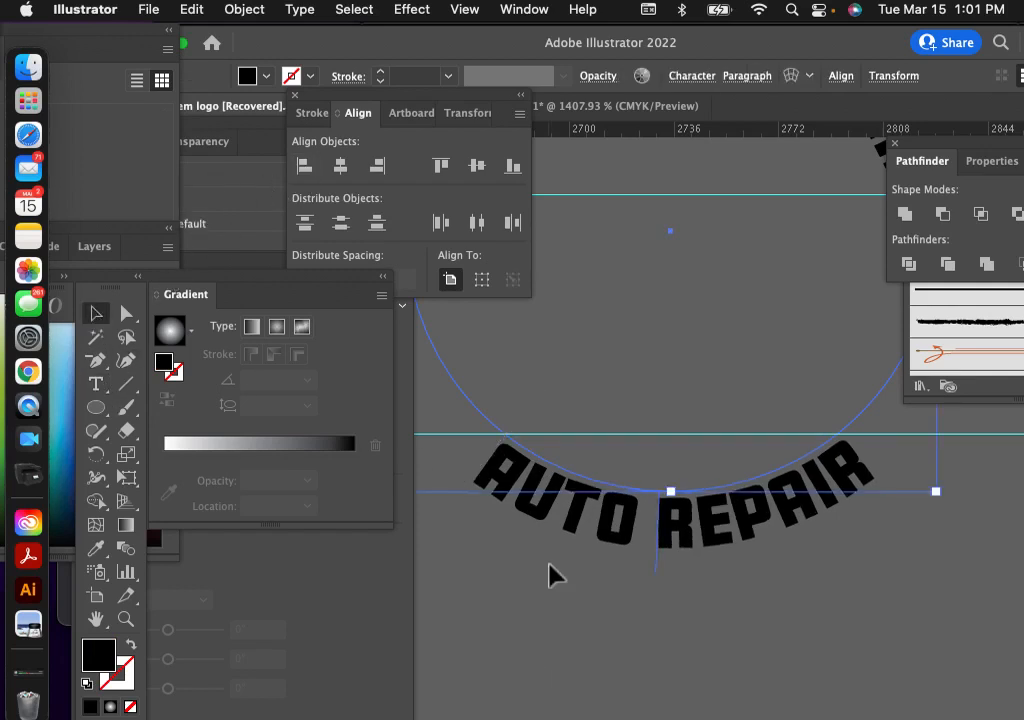
click(549, 571)
Step: Move both horizontal guides down into the empty area below the curved lettering
scroll(549, 571, down, 5)
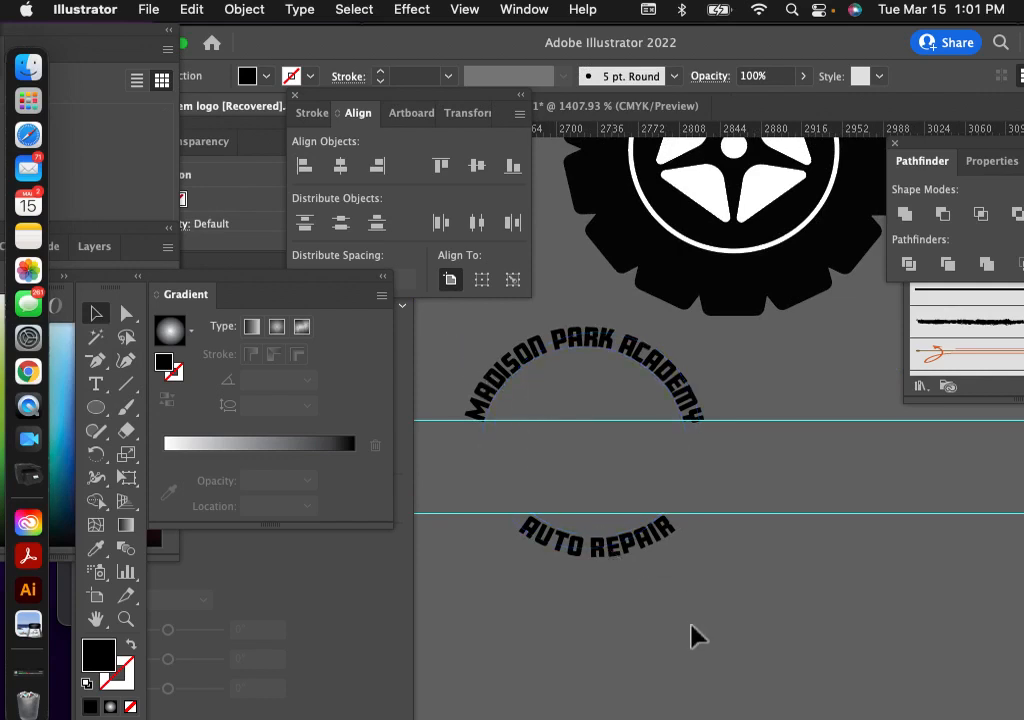
click(475, 390)
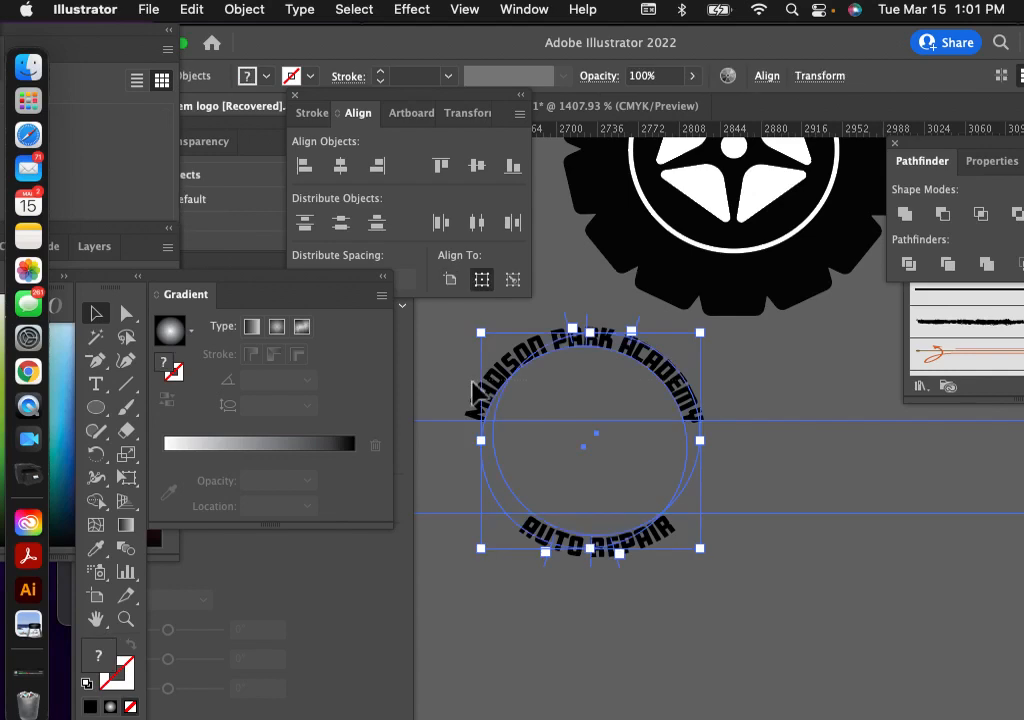
click(790, 540)
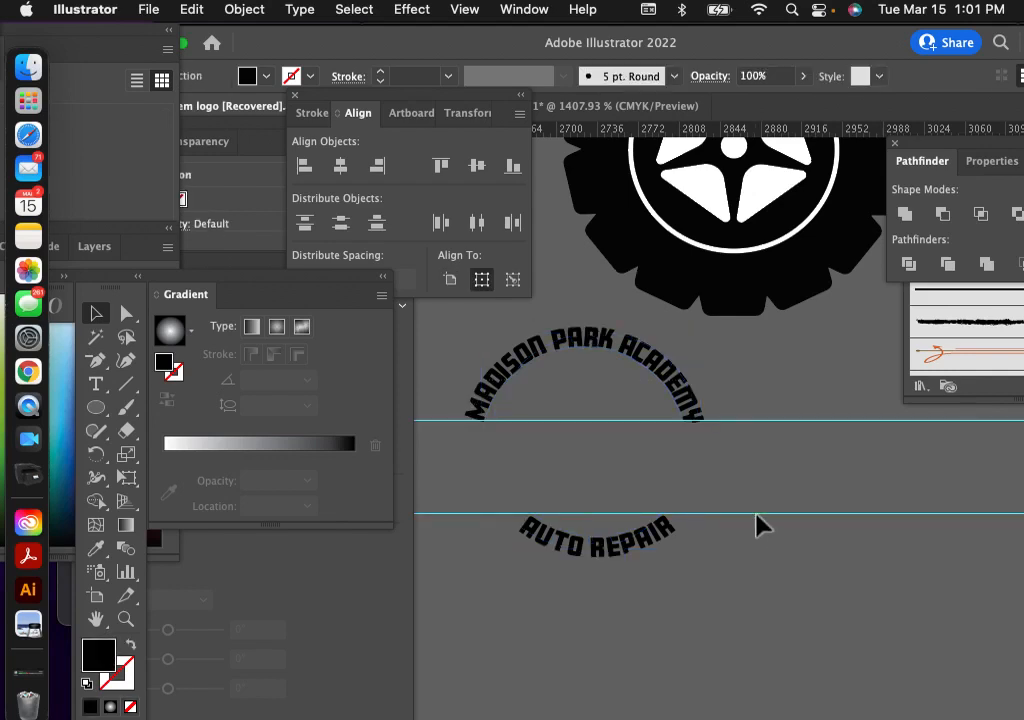
drag(756, 515, 773, 647)
drag(755, 421, 789, 707)
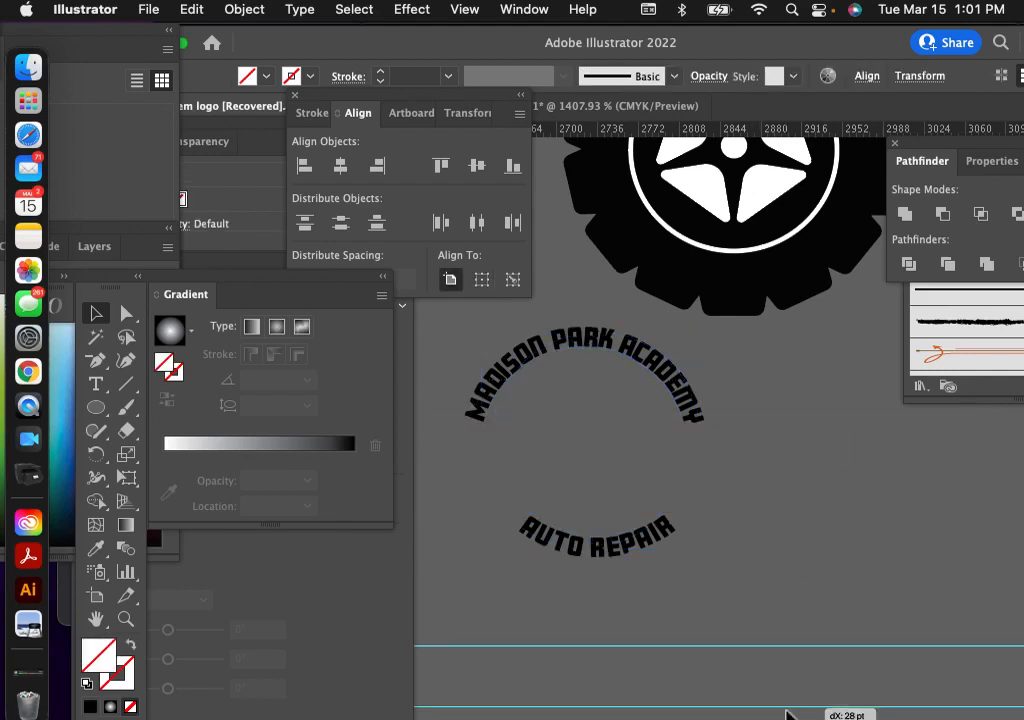
Step: Center the MADISON PARK ACADEMY and AUTO REPAIR path texts on each other horizontally and vertically, and group them
click(522, 364)
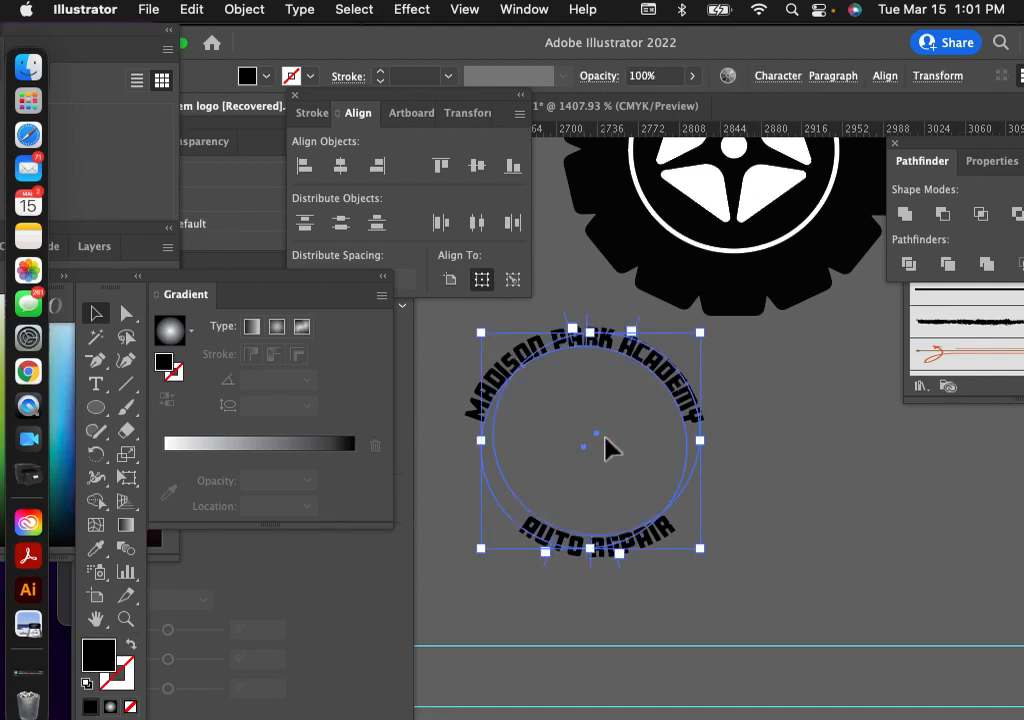
click(340, 168)
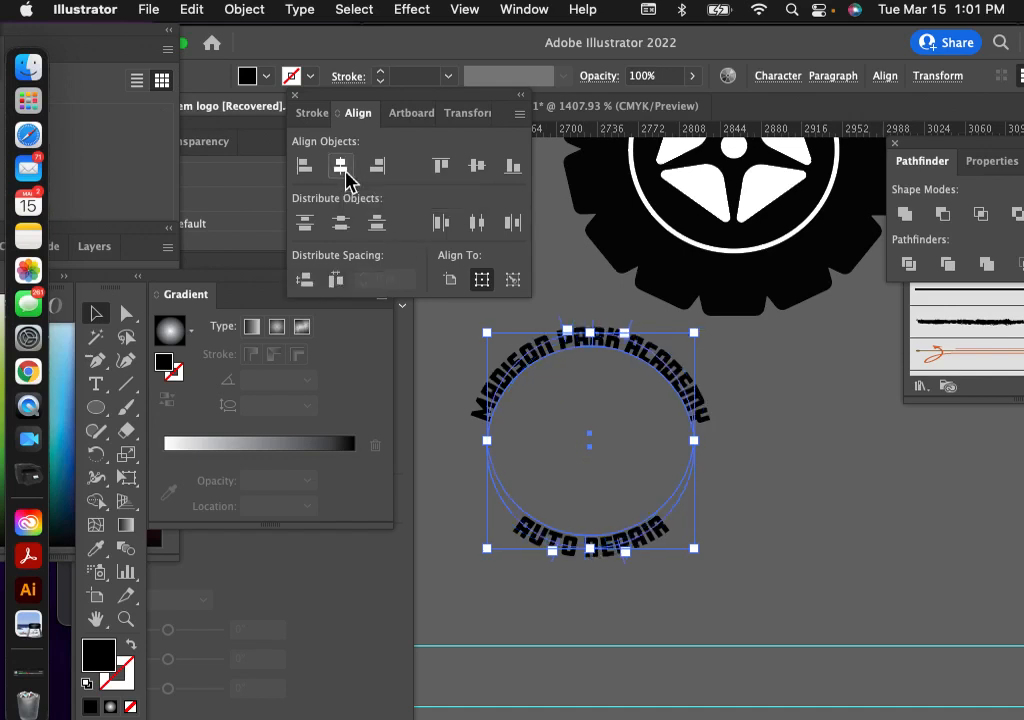
click(479, 170)
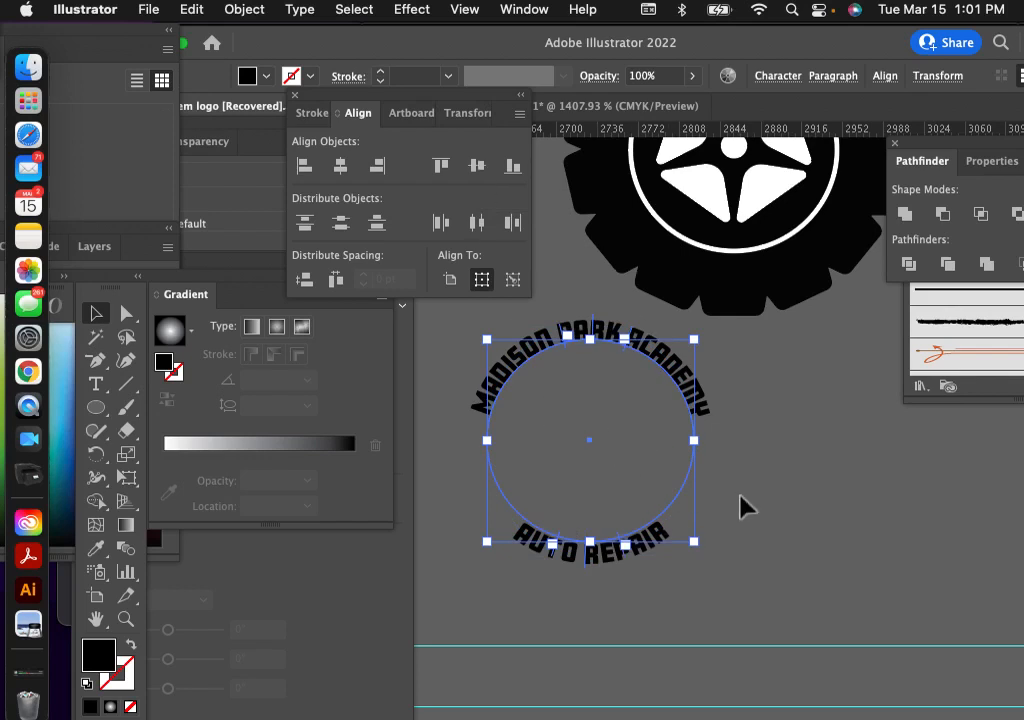
key(super)
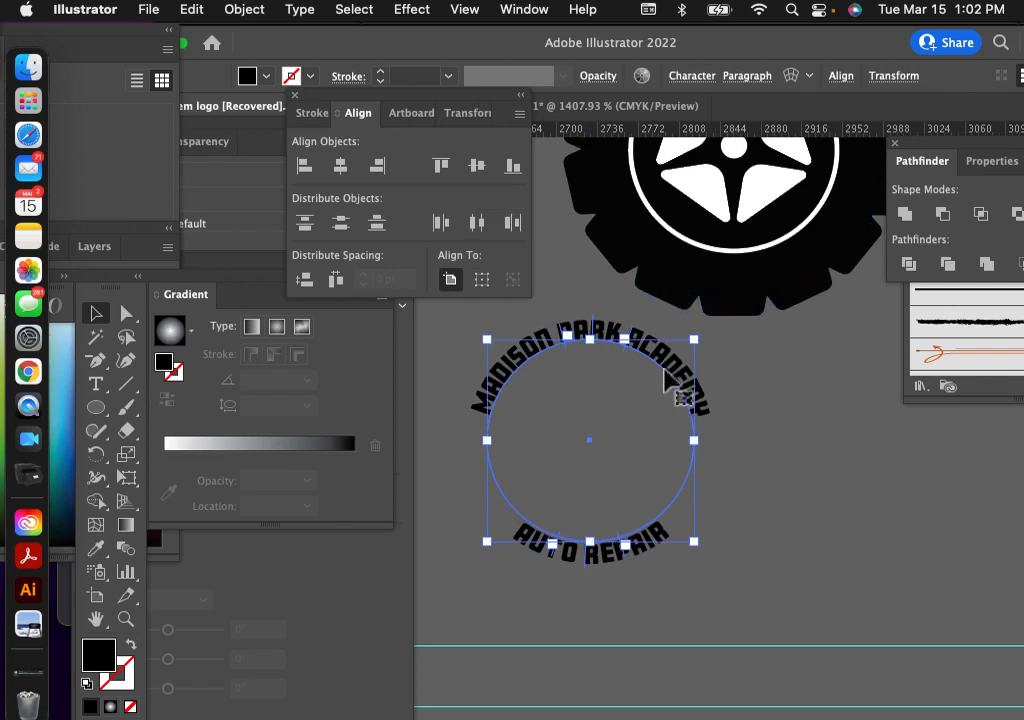
Step: Fill the grouped curved lettering with bright green, hex 6cd137
double_click(102, 658)
click(548, 272)
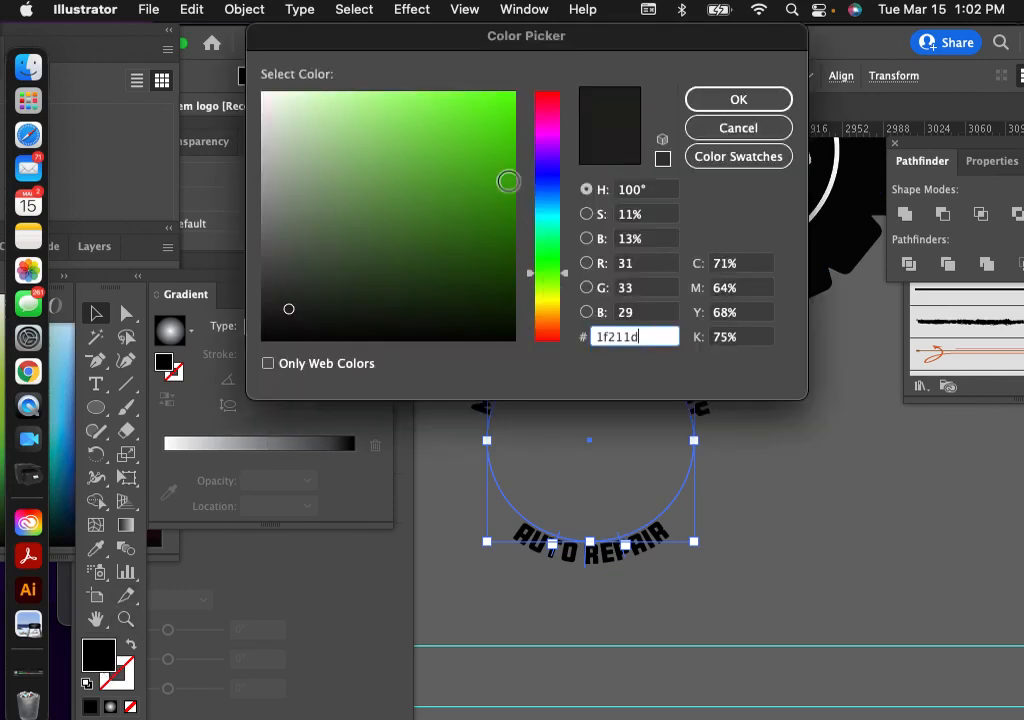
click(494, 139)
click(453, 138)
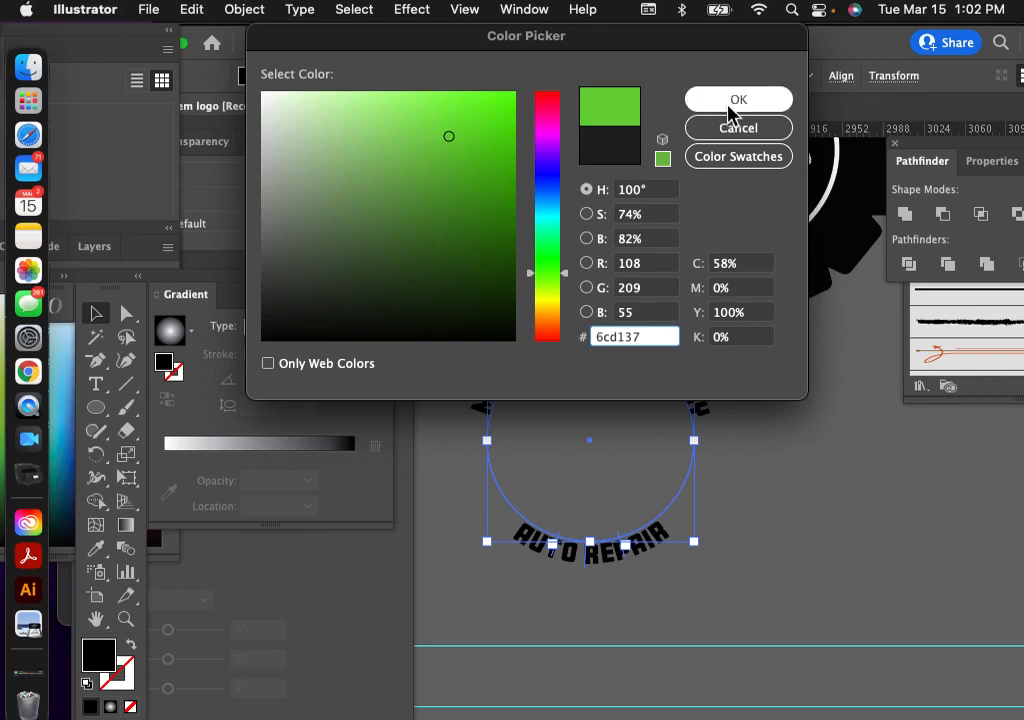
click(733, 101)
click(740, 420)
Step: Move the green lettering group onto the black tire so that it surrounds the white ring
scroll(740, 420, up, 5)
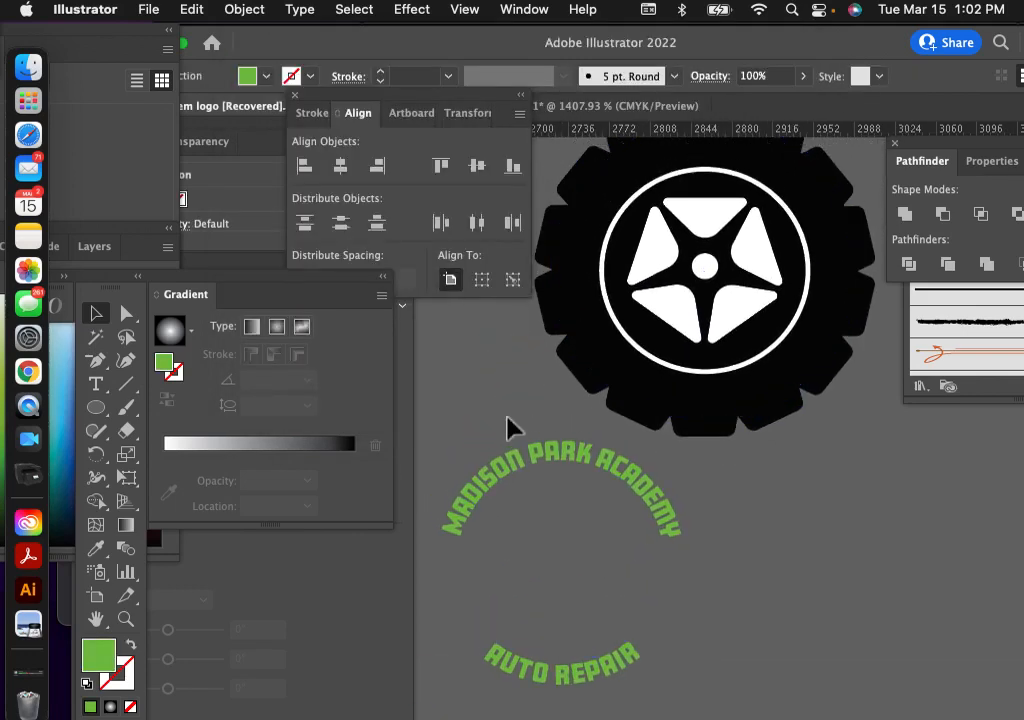
click(597, 676)
drag(597, 683, 734, 382)
scroll(734, 382, up, 3)
scroll(734, 382, right, 2)
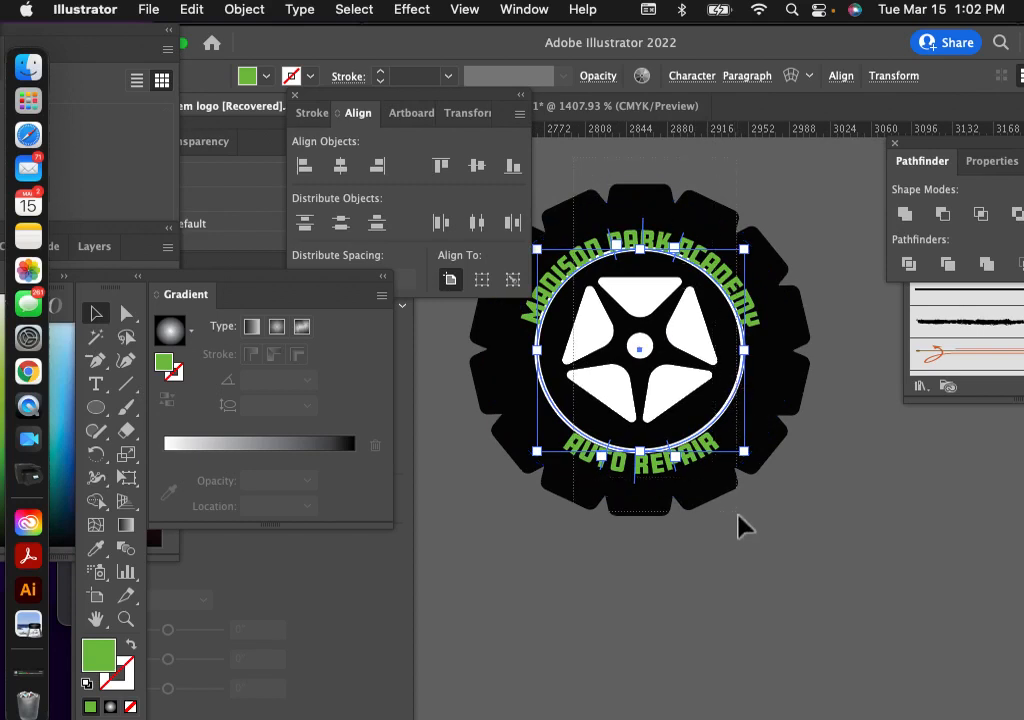
Step: Select the whole artwork and align the lettering, wheel, ring and tire to a common horizontal and vertical center
key(super+a)
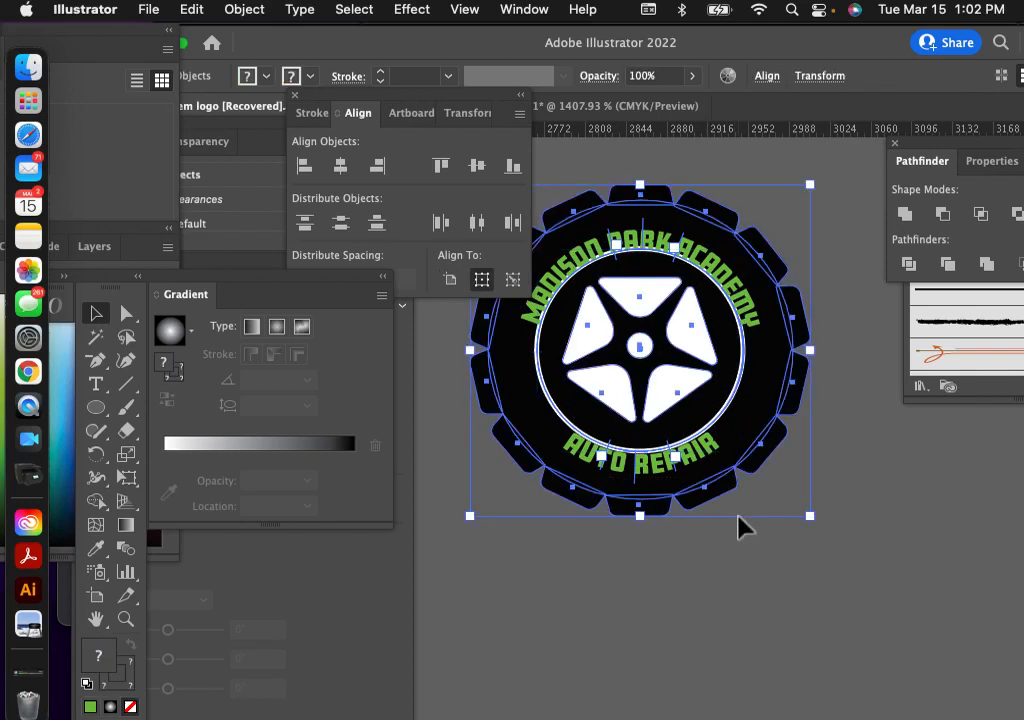
click(341, 168)
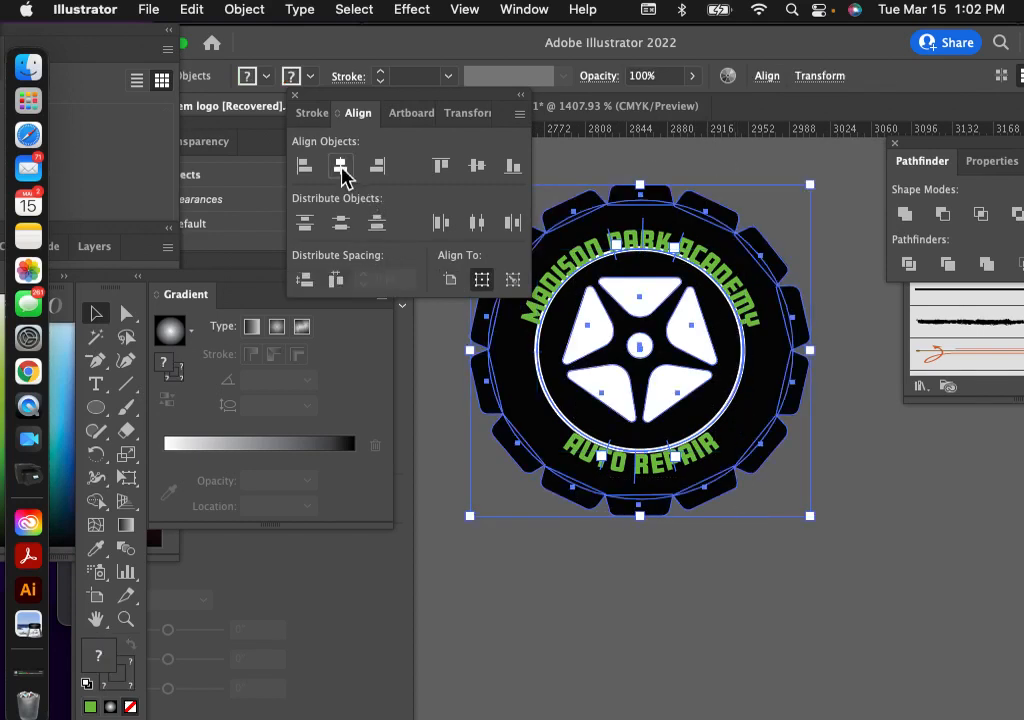
click(478, 168)
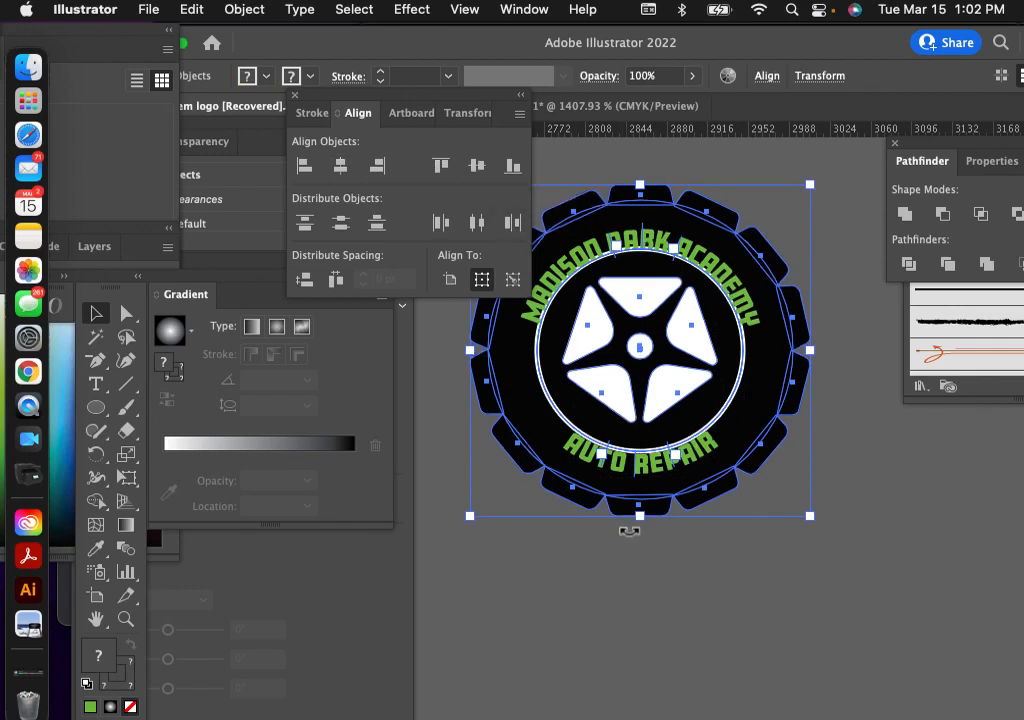
click(626, 594)
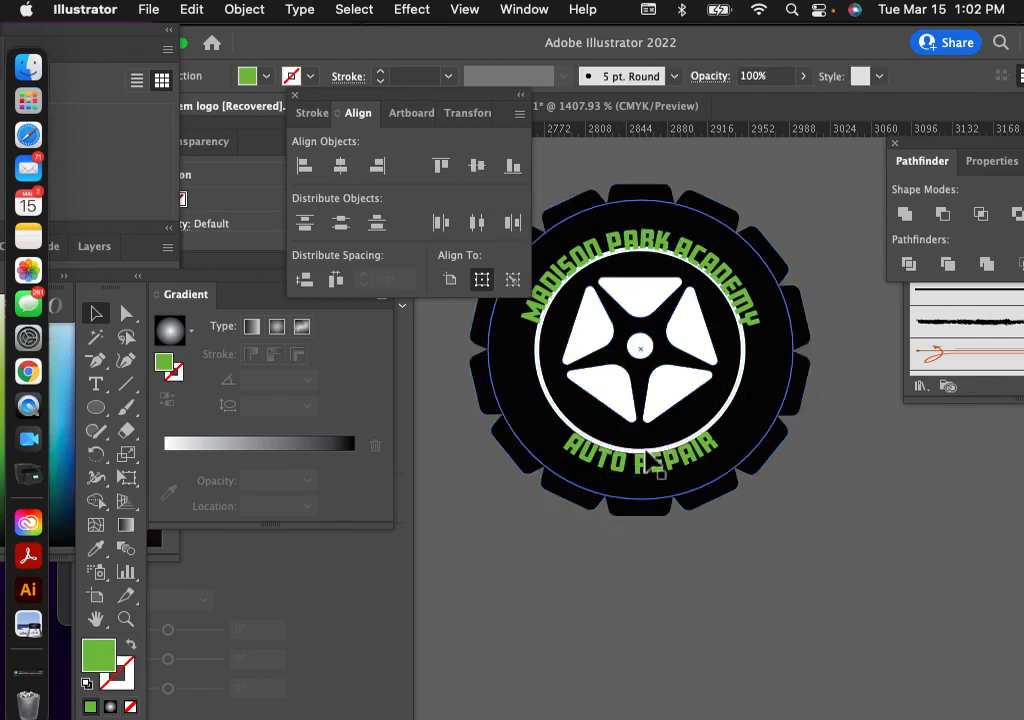
Step: Scale the green lettering group up slightly from its center, leaving a gap between the letters and the white ring
click(688, 470)
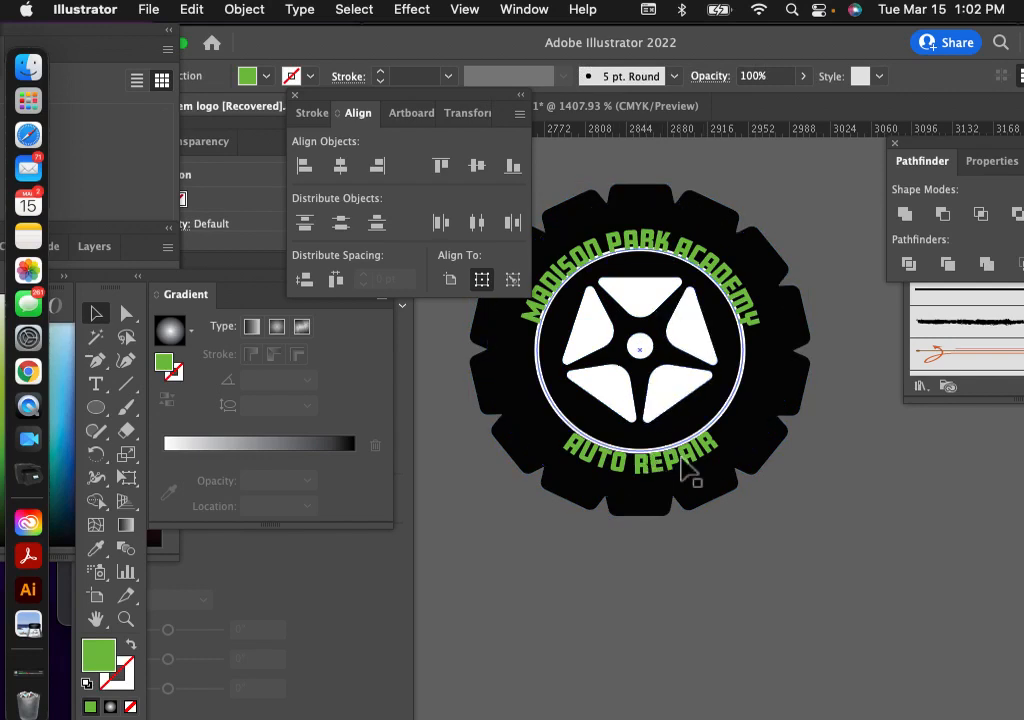
scroll(688, 470, up, 3)
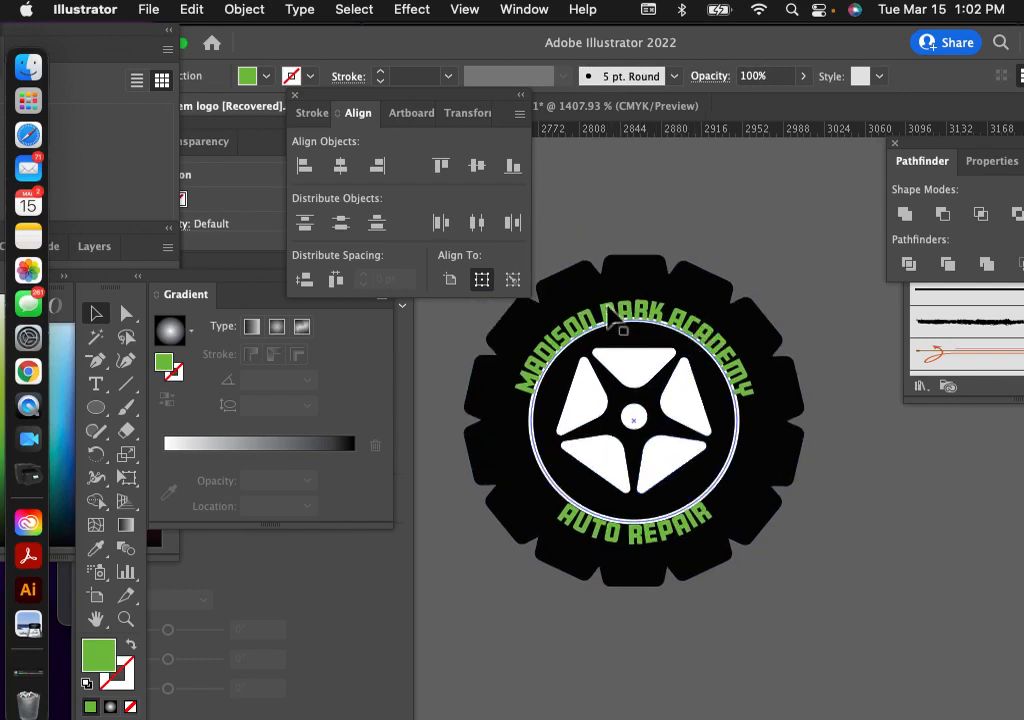
click(548, 425)
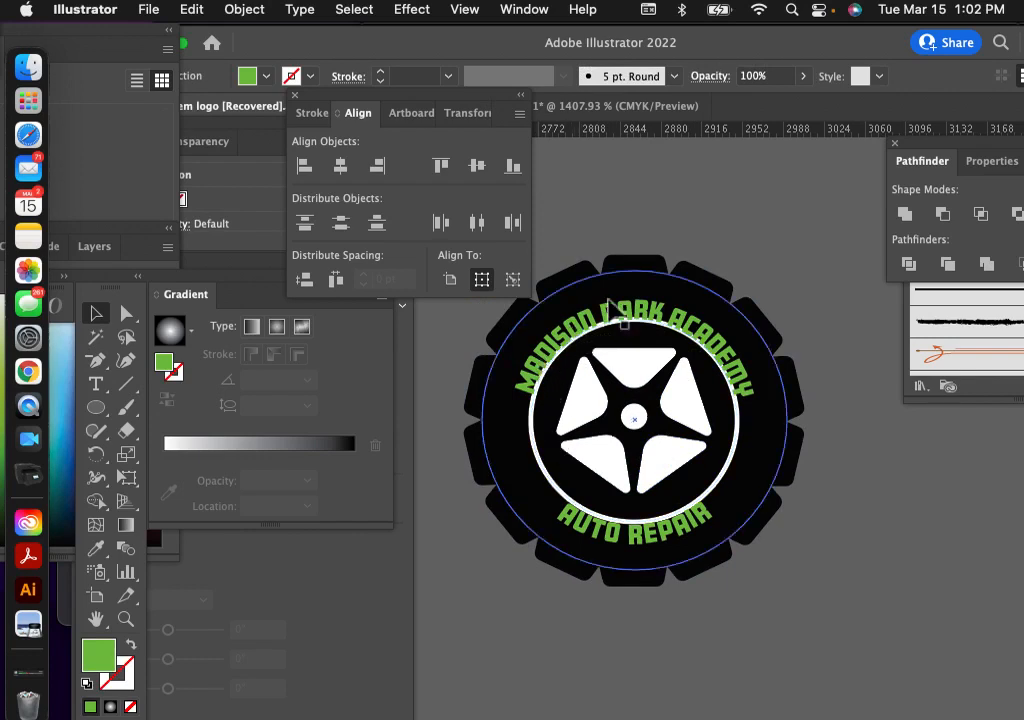
click(612, 318)
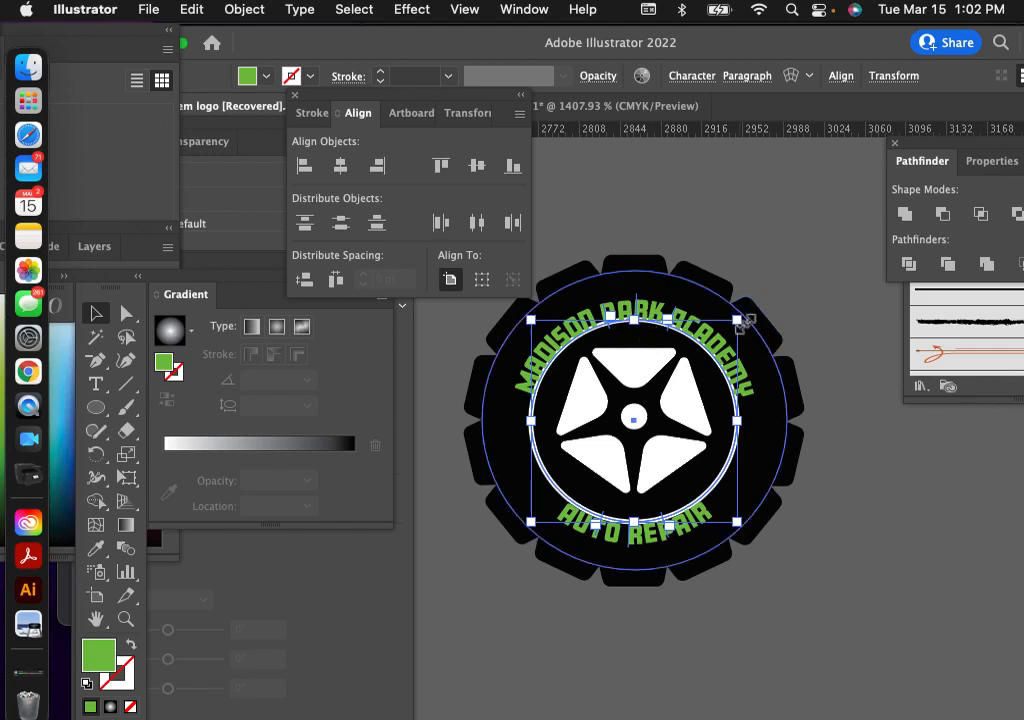
drag(742, 322, 762, 310)
click(777, 286)
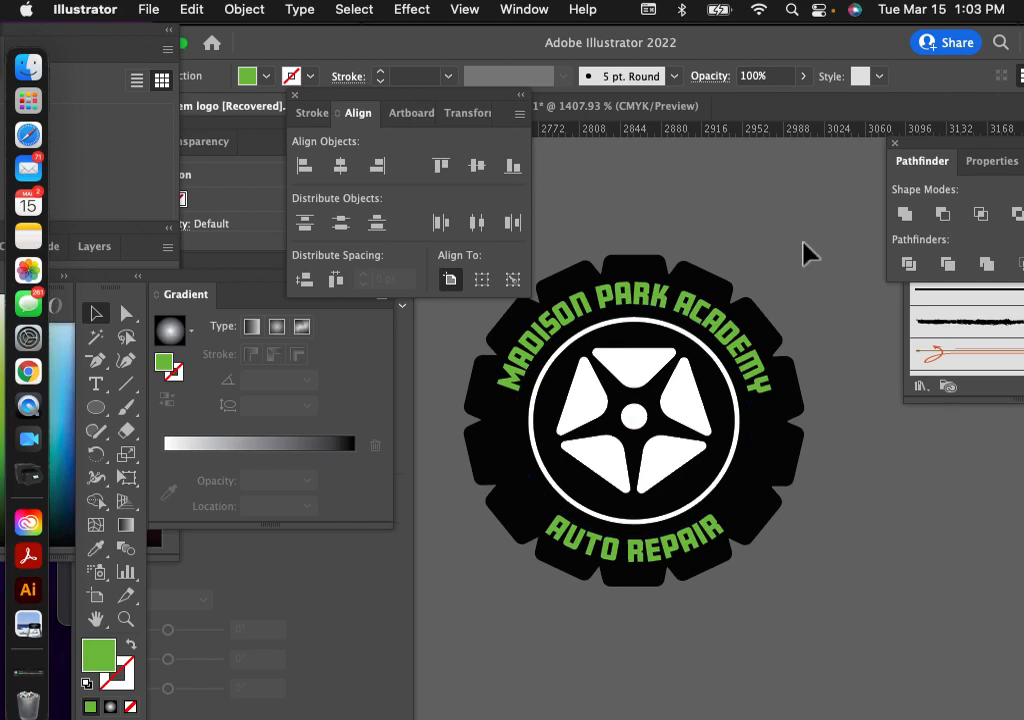
Step: Examine the assembled tire logo and the placement of its curved green lettering
scroll(700, 335, right, 2)
scroll(677, 352, left, 5)
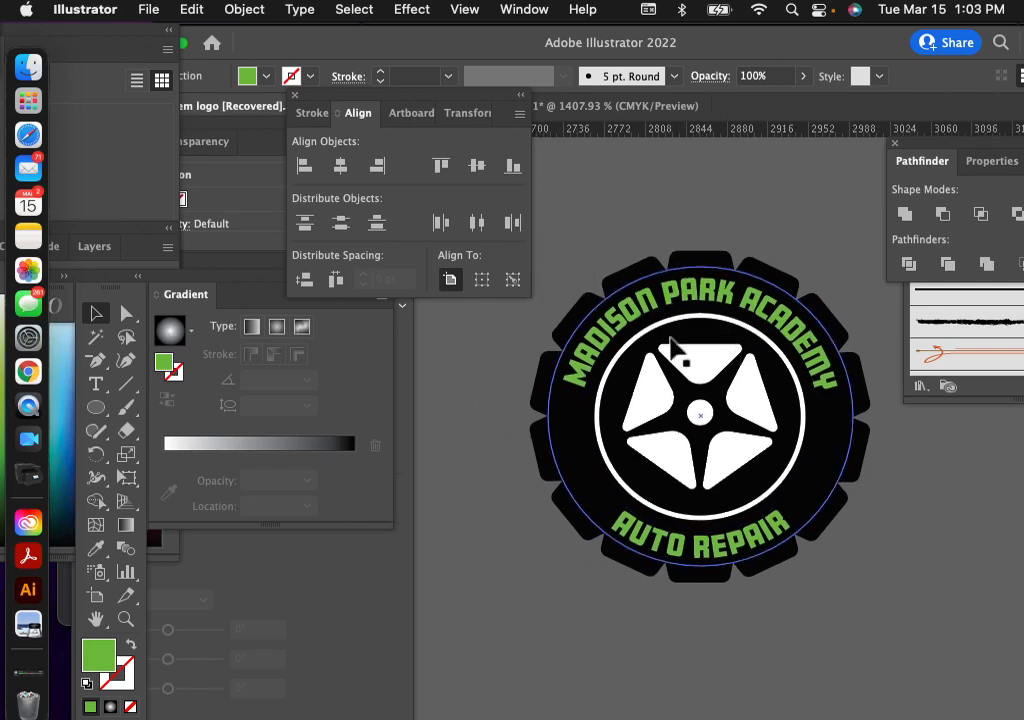
drag(577, 205, 825, 595)
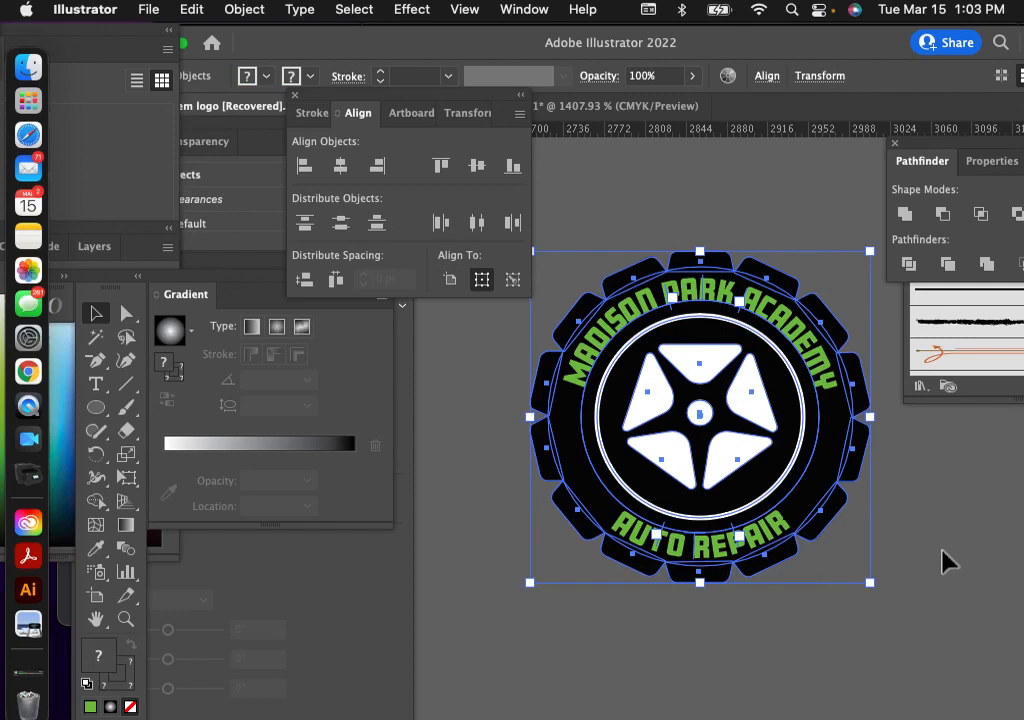
scroll(942, 552, right, 3)
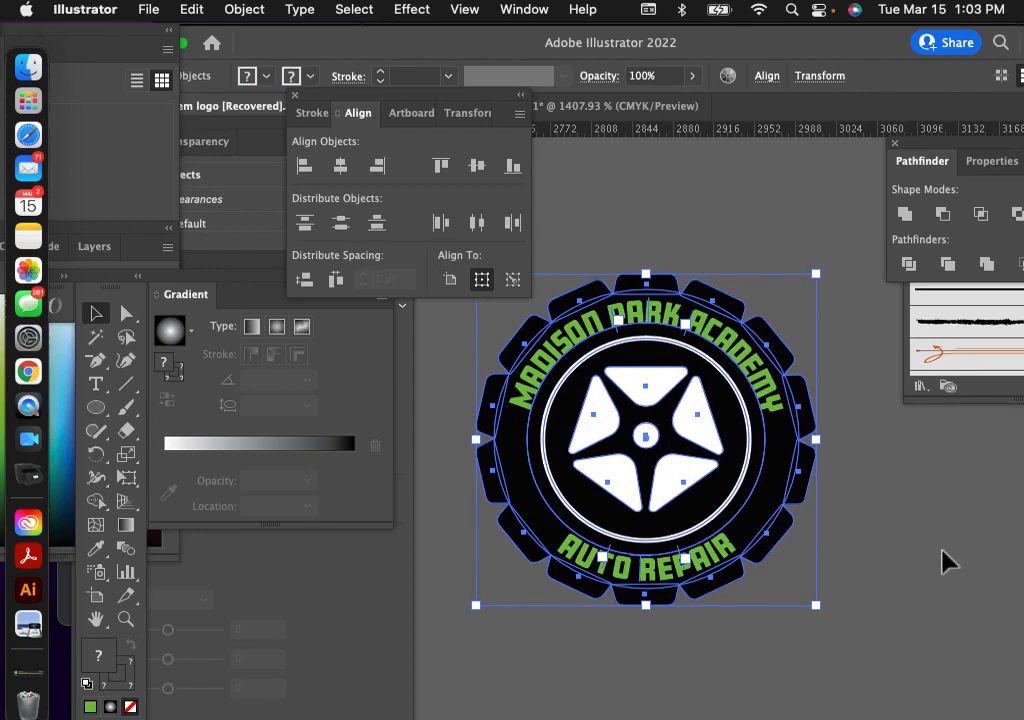
click(942, 563)
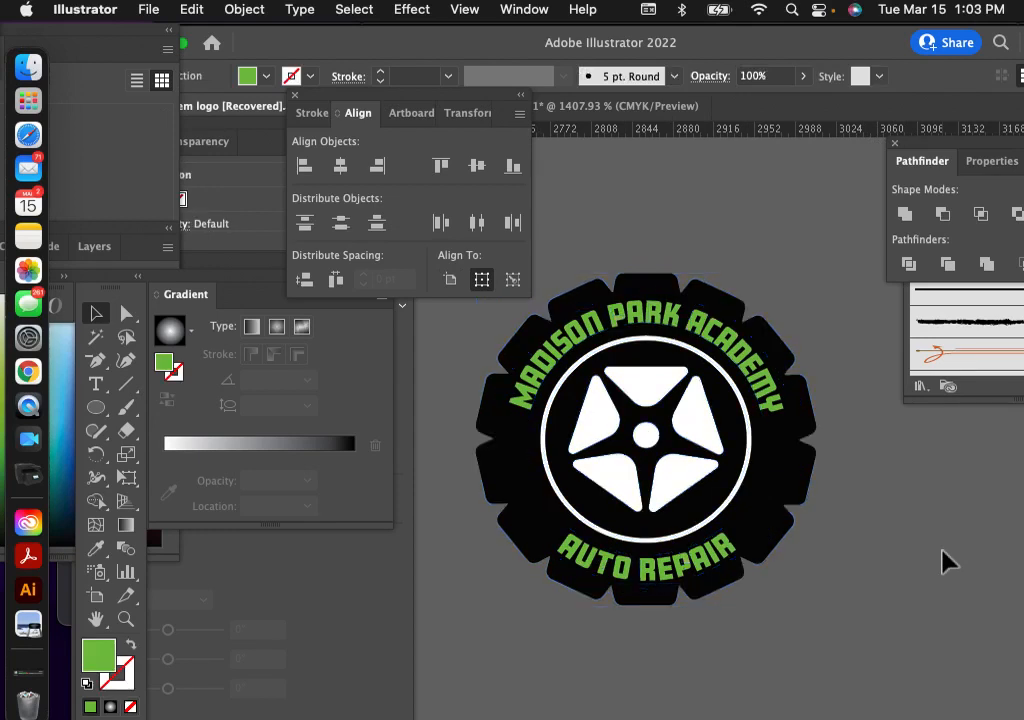
scroll(880, 560, up, 2)
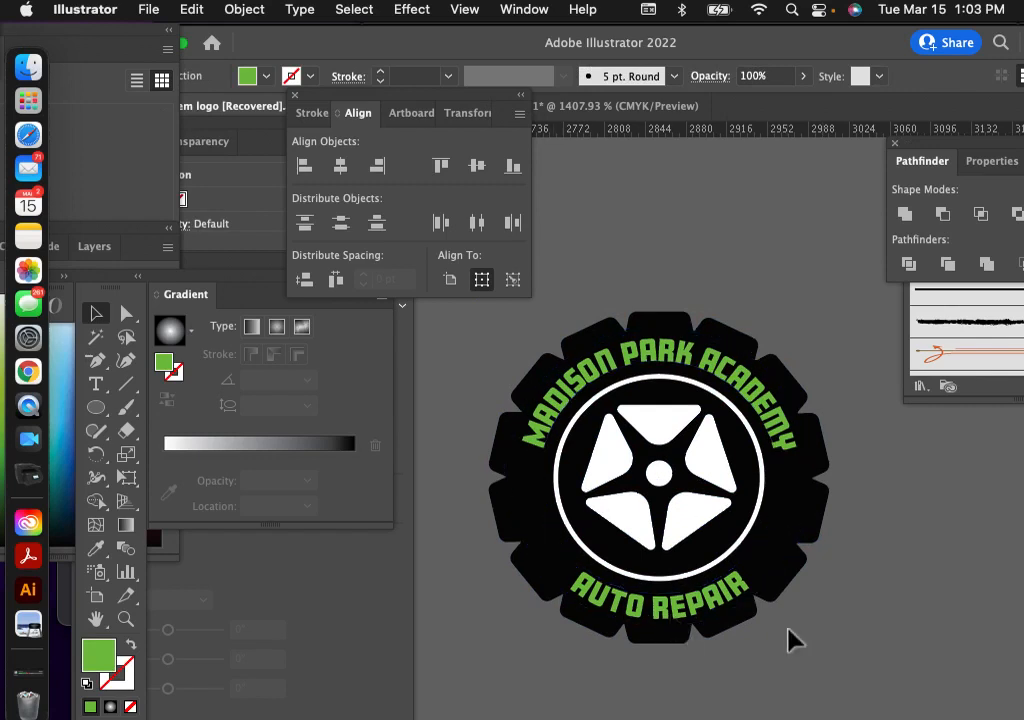
scroll(790, 640, down, 3)
scroll(788, 629, up, 1)
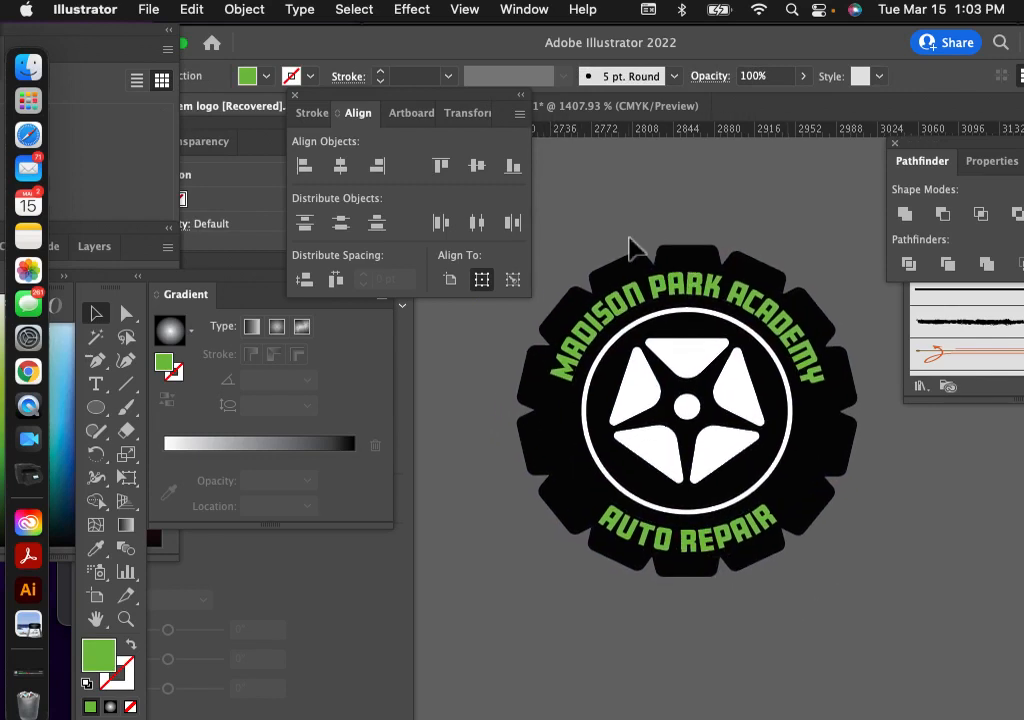
key(super+a)
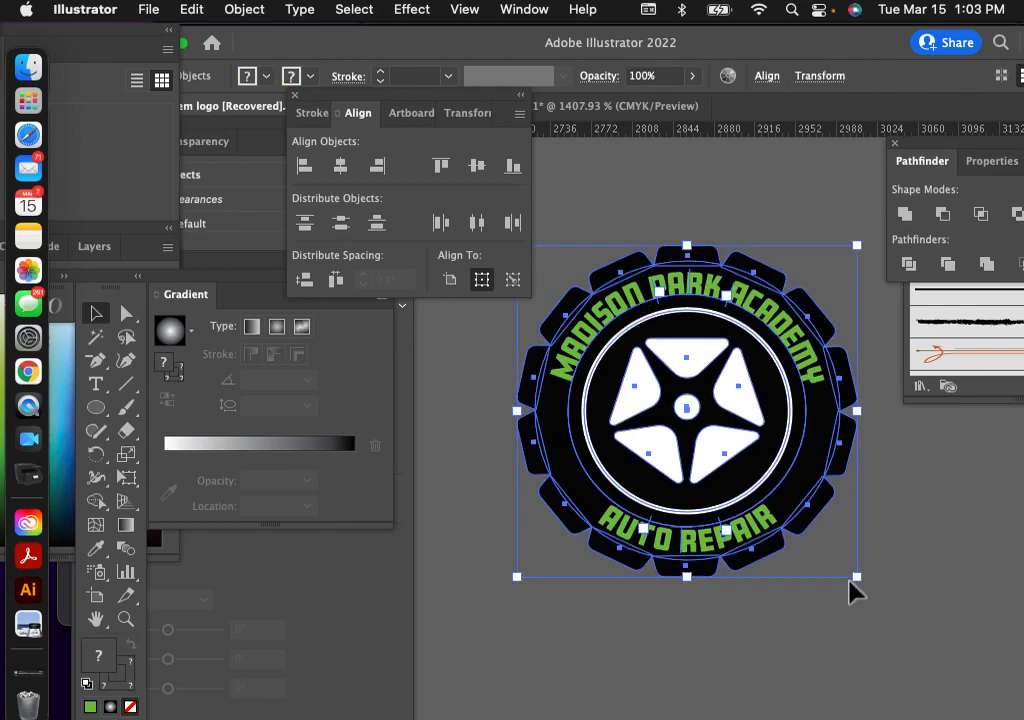
click(147, 10)
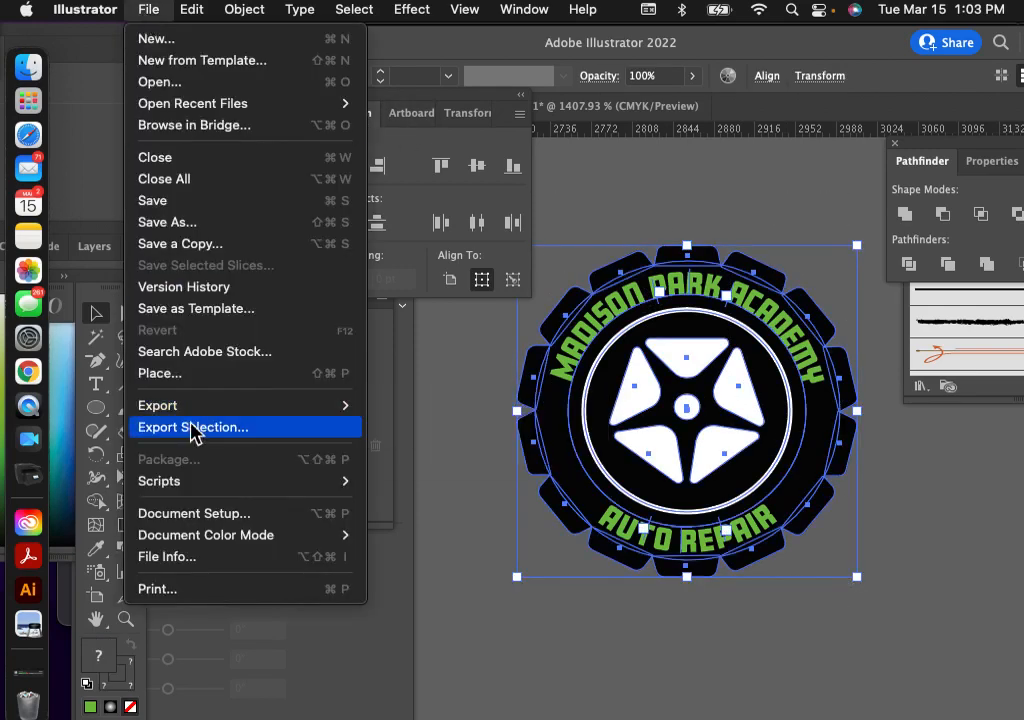
click(552, 642)
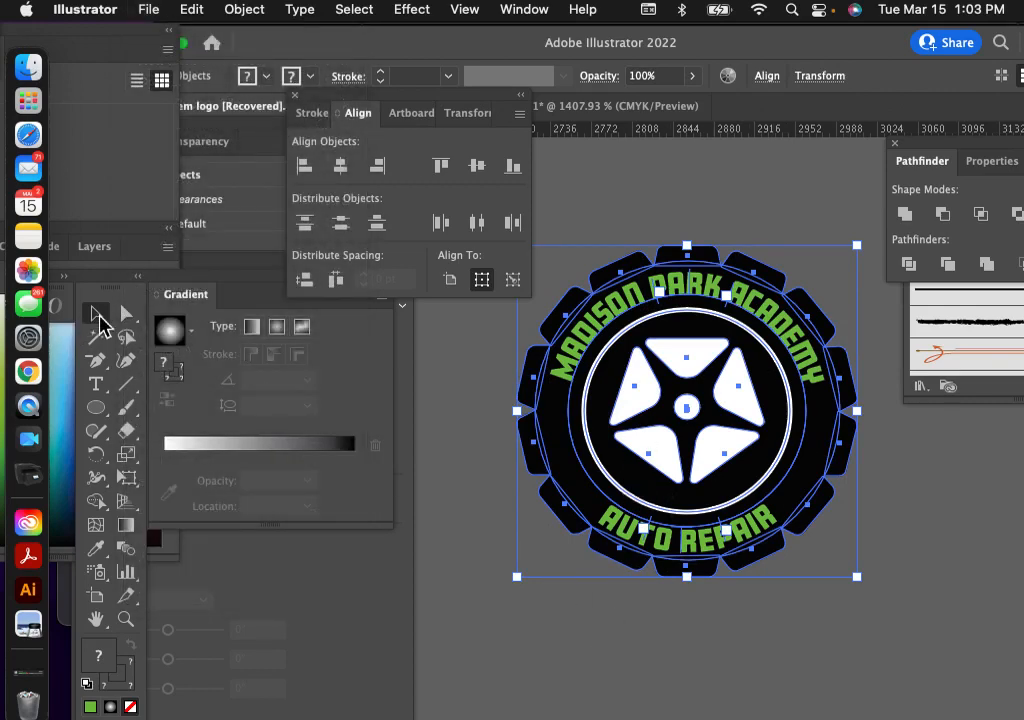
click(457, 407)
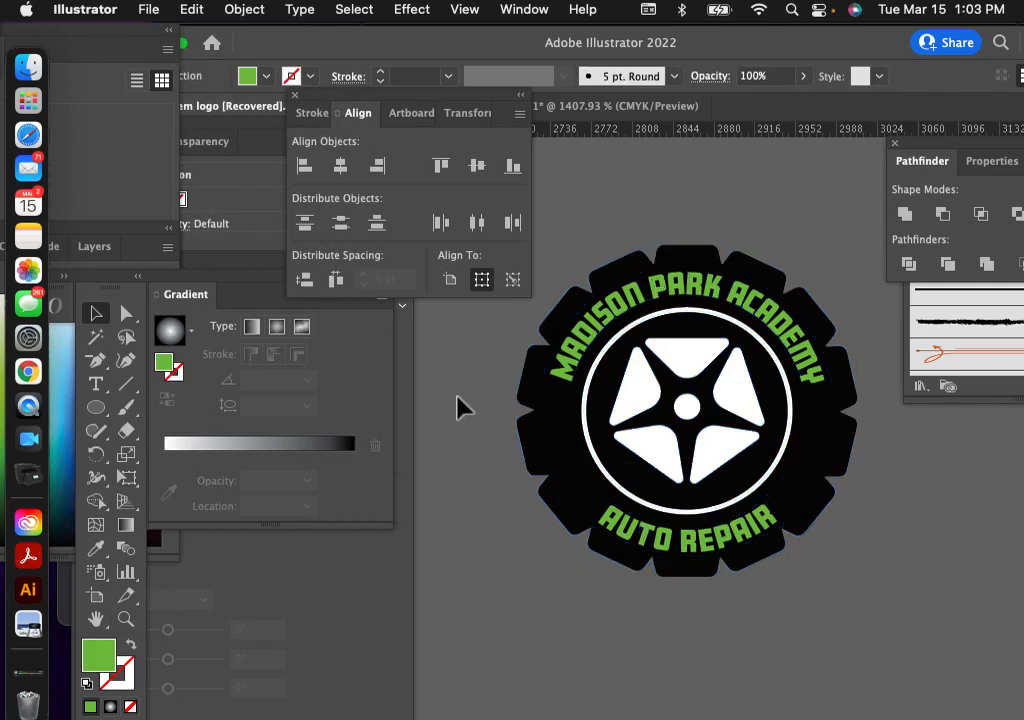
Step: Switch to Record It and stop the screen recording
click(67, 445)
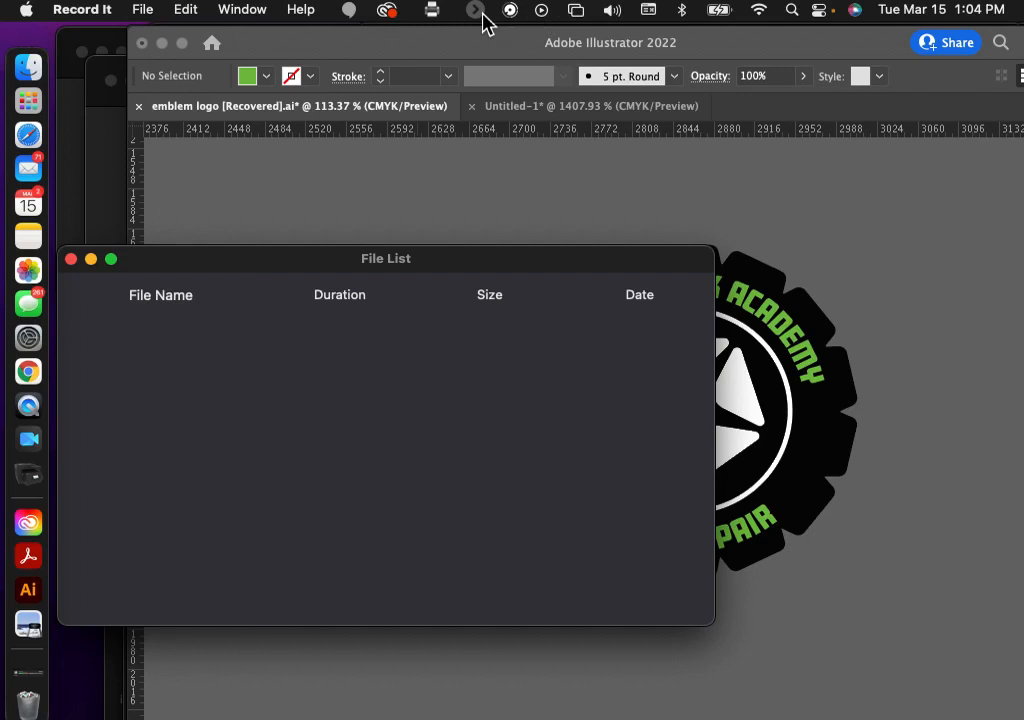
click(632, 48)
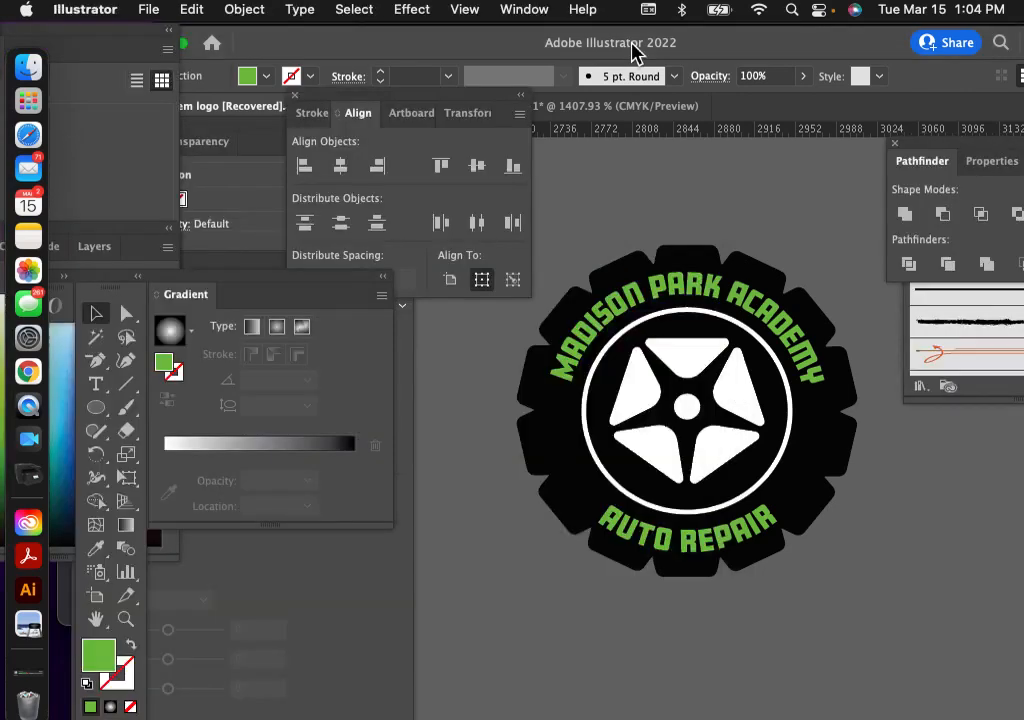
click(57, 445)
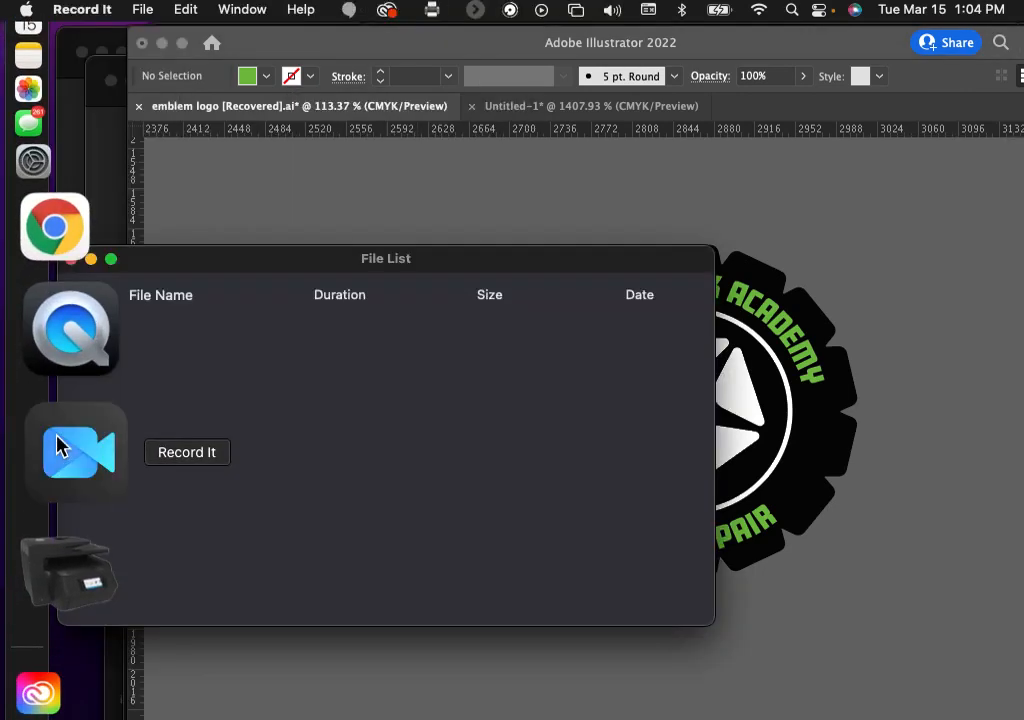
right_click(57, 445)
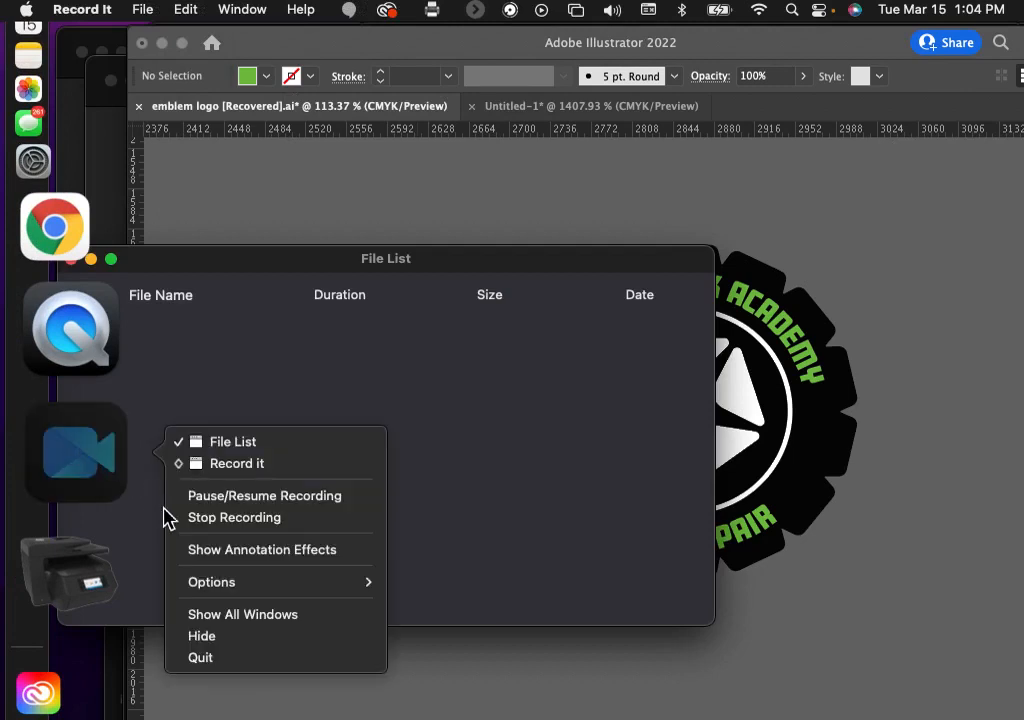
click(203, 519)
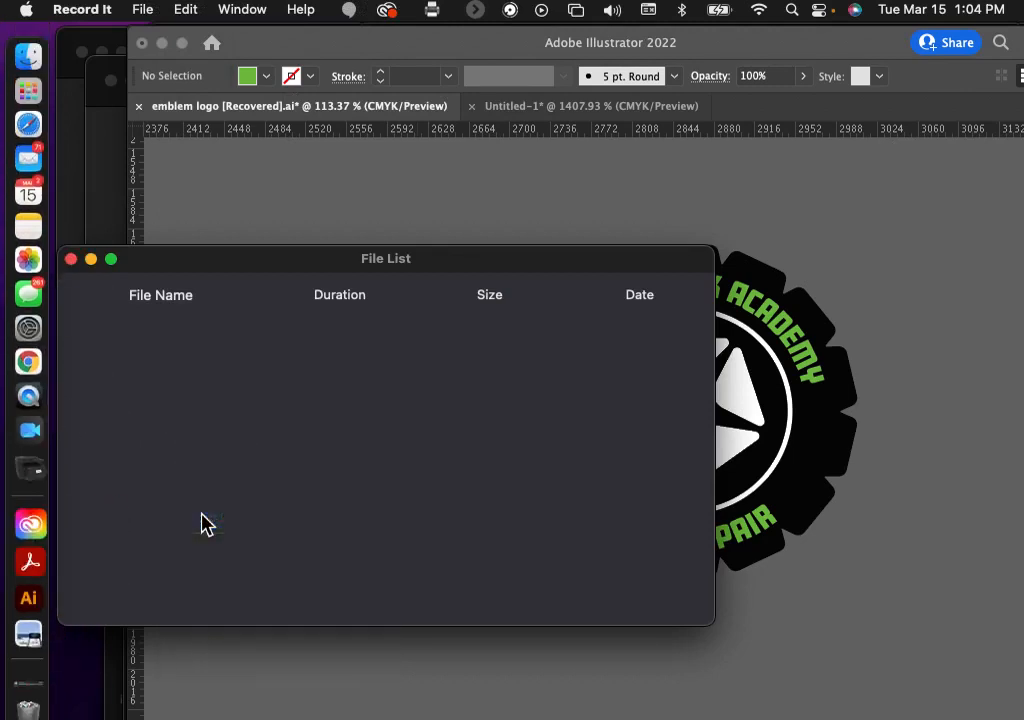